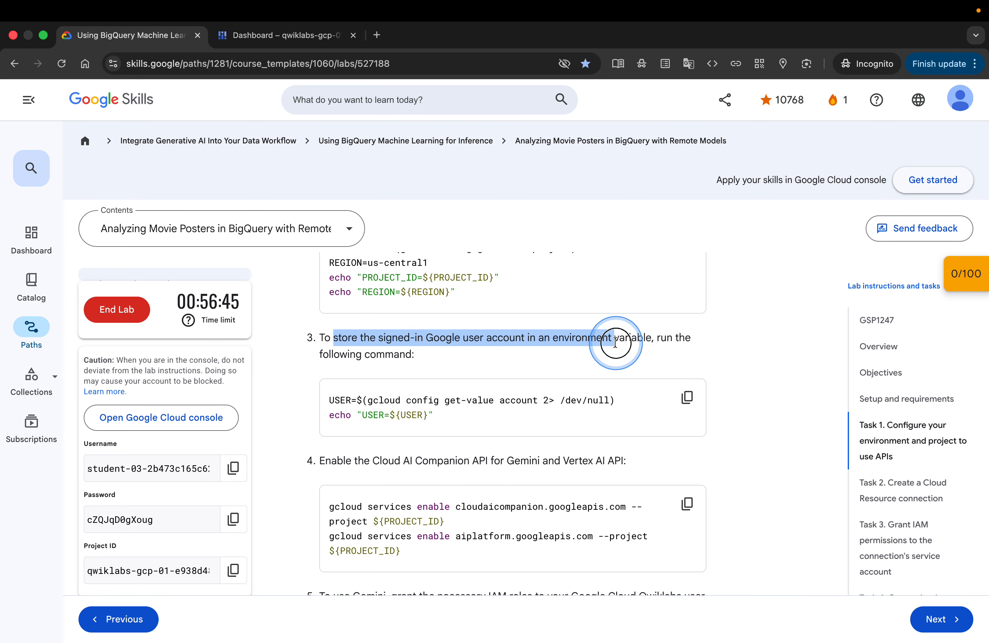
# Search Google for the lab's phrase, reworded as 'What is storing the signed-in Google user account in an environment variable'
pyautogui.rightClick(651, 335)
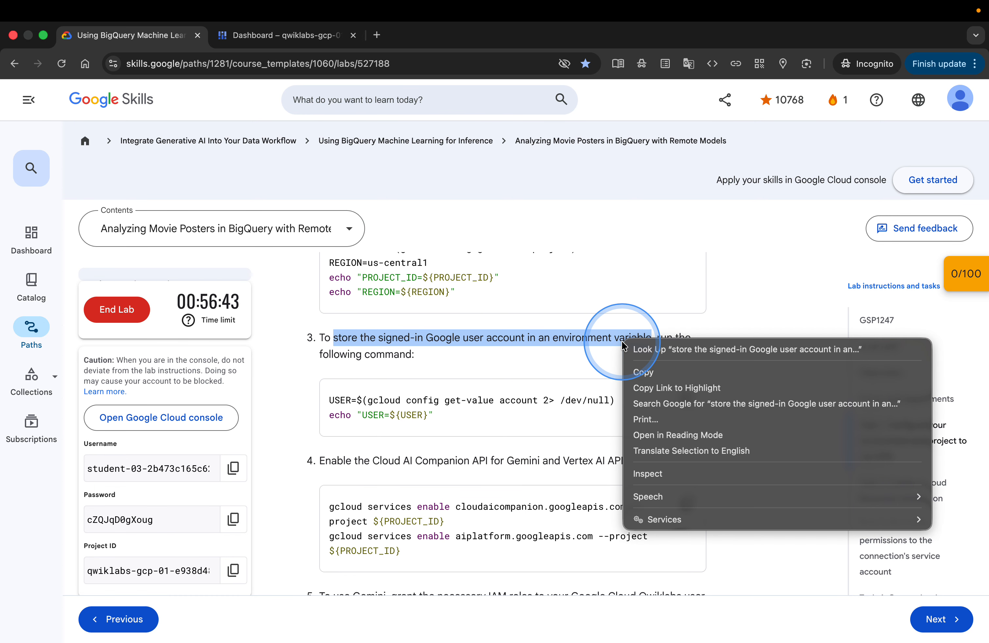
pyautogui.click(669, 404)
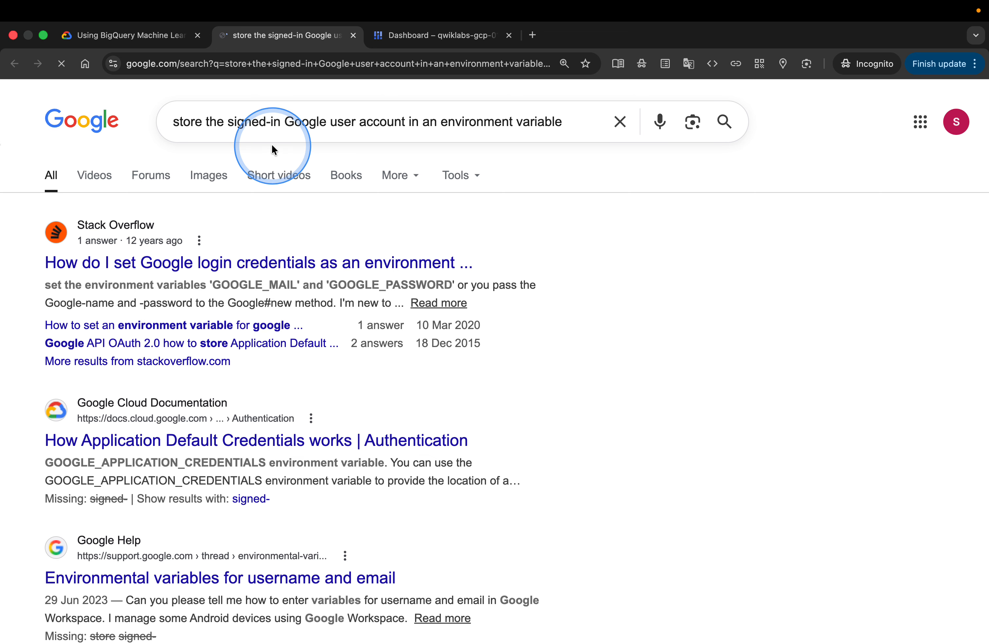
pyautogui.click(173, 123)
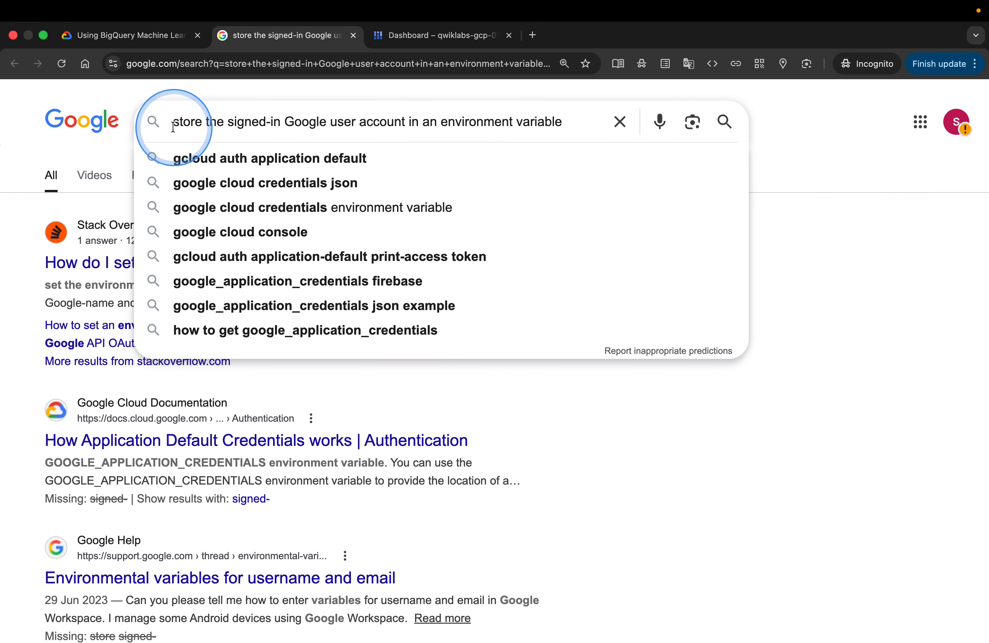
pyautogui.write('What is')
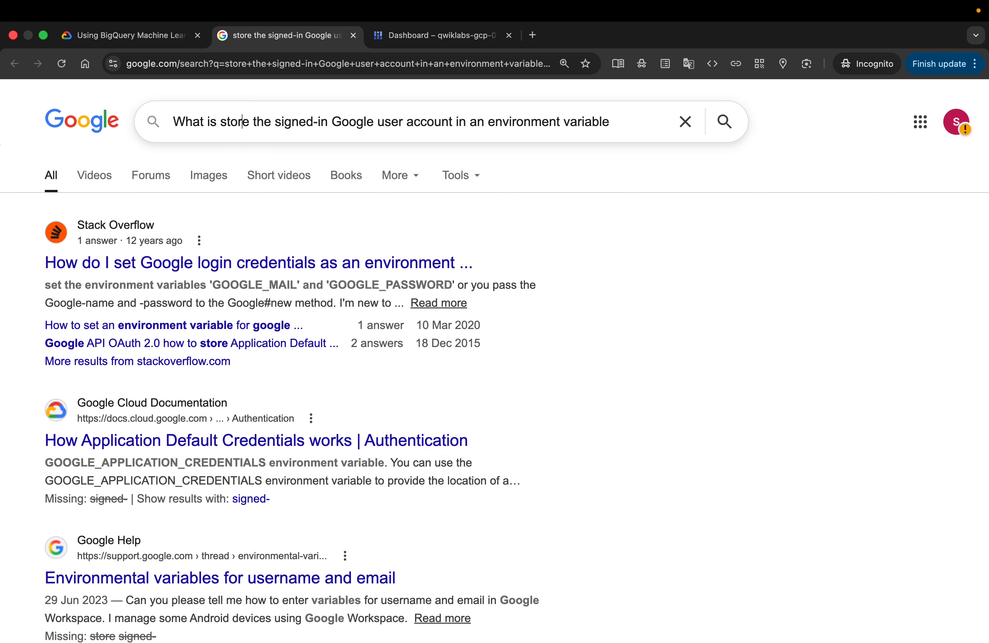
pyautogui.press('BackSpace')
pyautogui.write('ing')
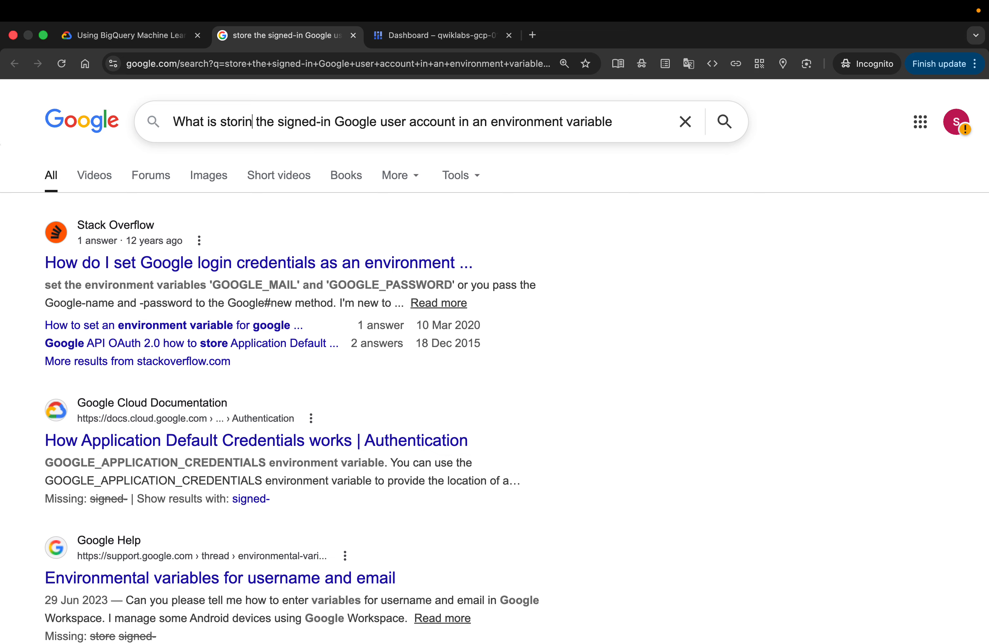
pyautogui.press('Return')
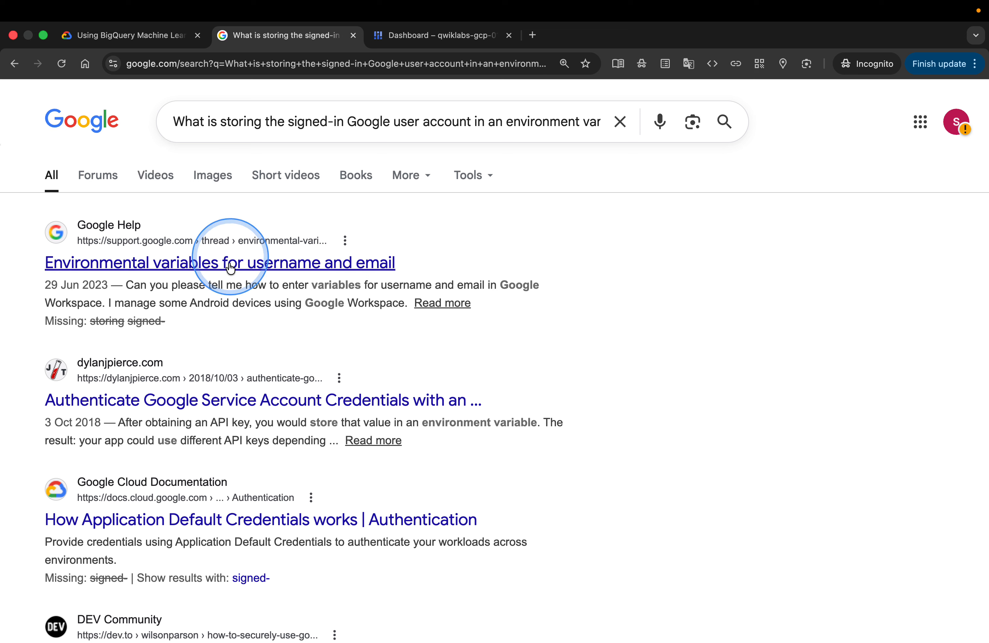
# Shorten the search query to 'What is an environment variable' and run it
pyautogui.click(399, 131)
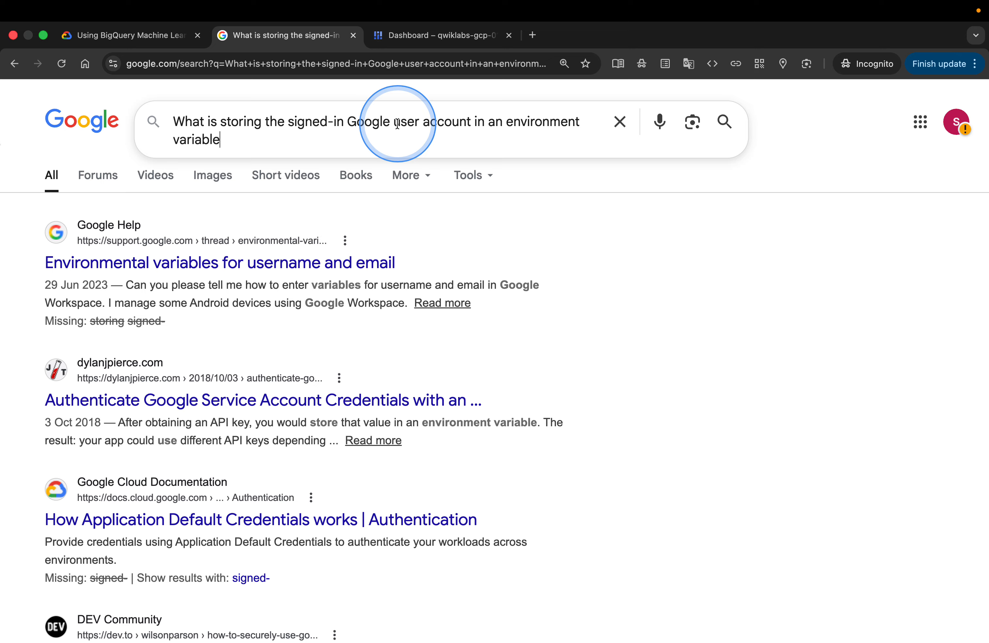
pyautogui.moveTo(488, 123); pyautogui.dragTo(228, 117)
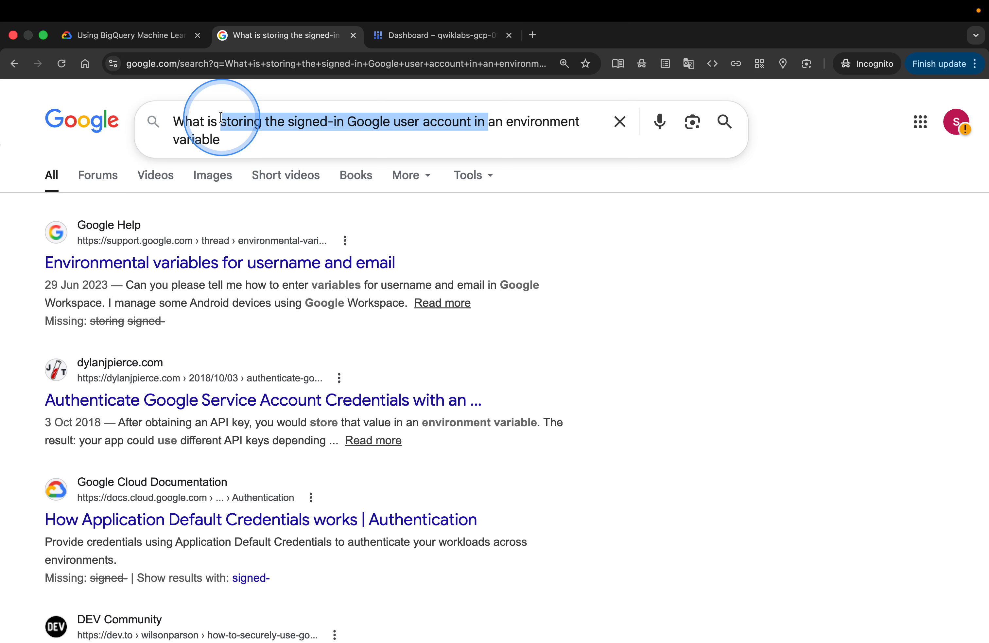
pyautogui.press('BackSpace')
pyautogui.press('Return')
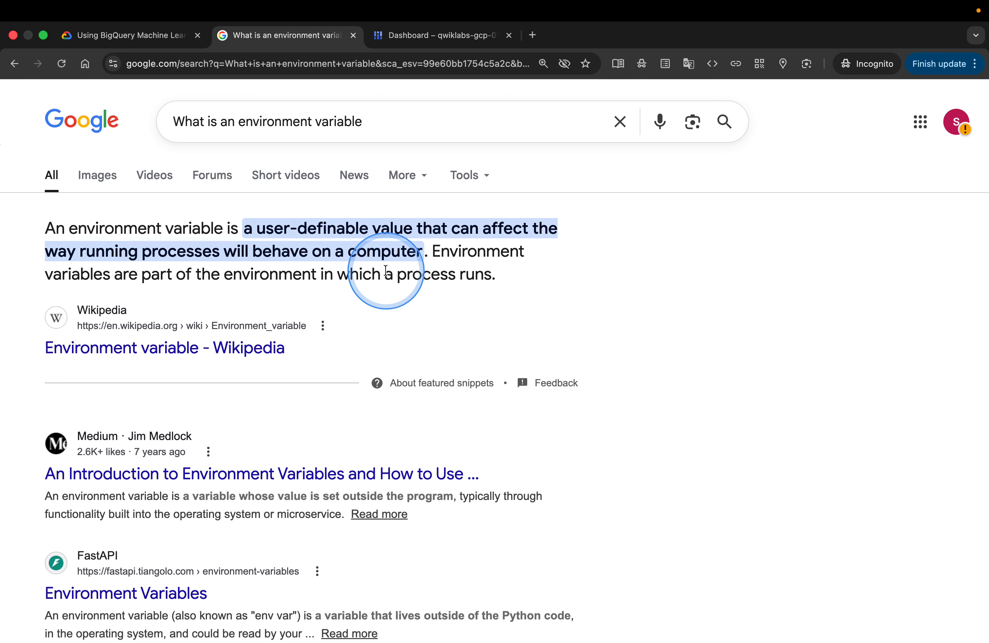
# Copy the lab's USER environment variable command, close the search tab, and run the command in Cloud Shell
pyautogui.click(175, 37)
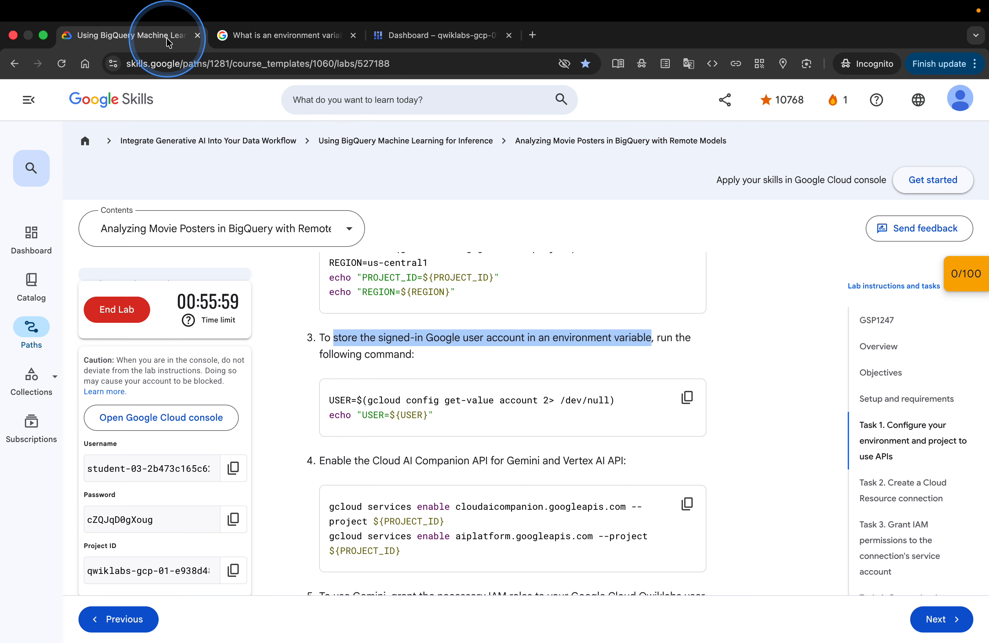
pyautogui.click(526, 347)
pyautogui.click(686, 397)
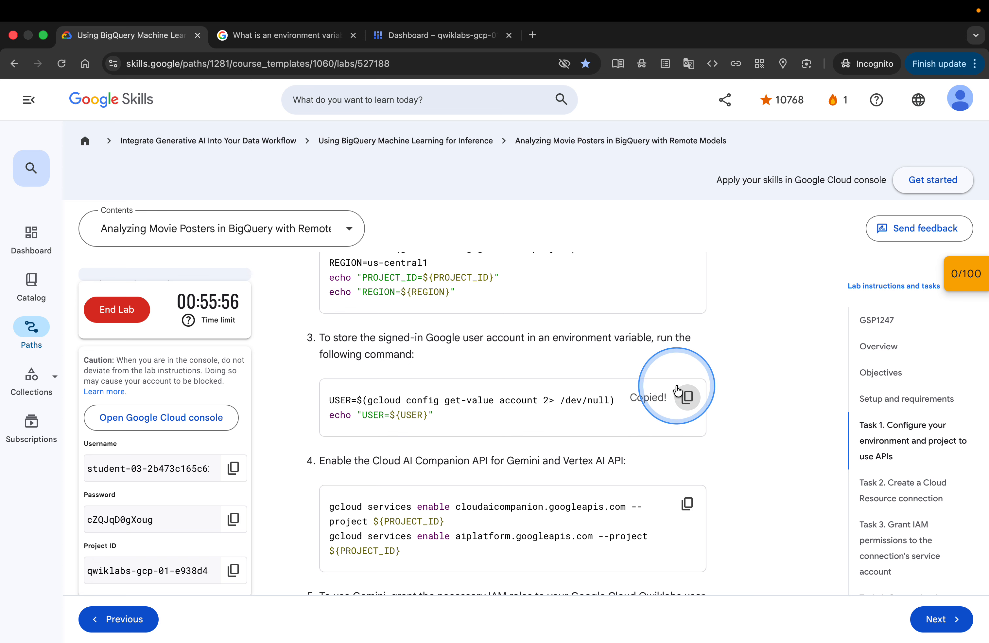
pyautogui.click(352, 36)
pyautogui.click(267, 35)
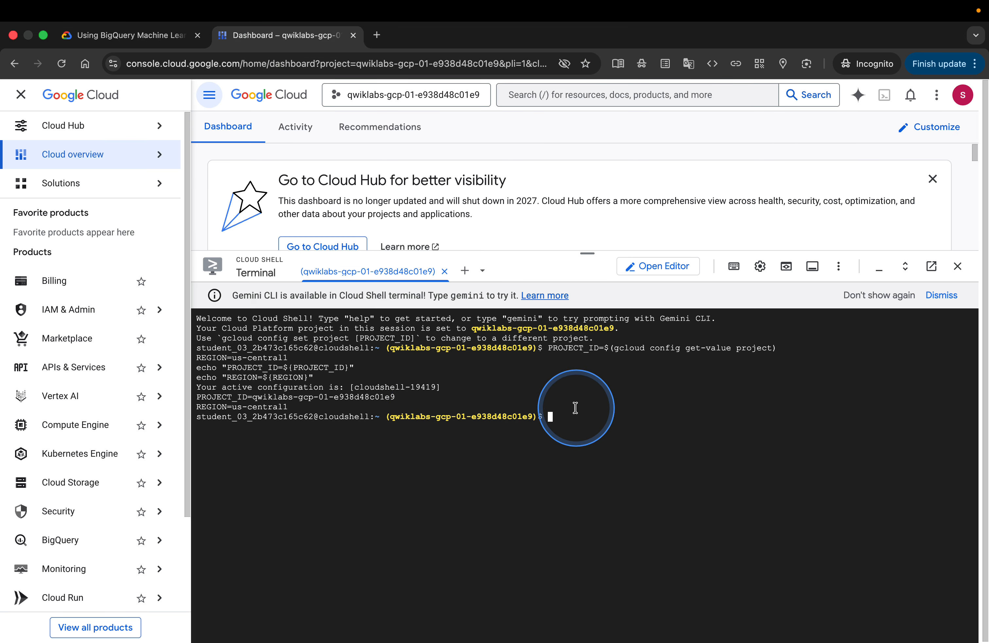
pyautogui.press('super+v')
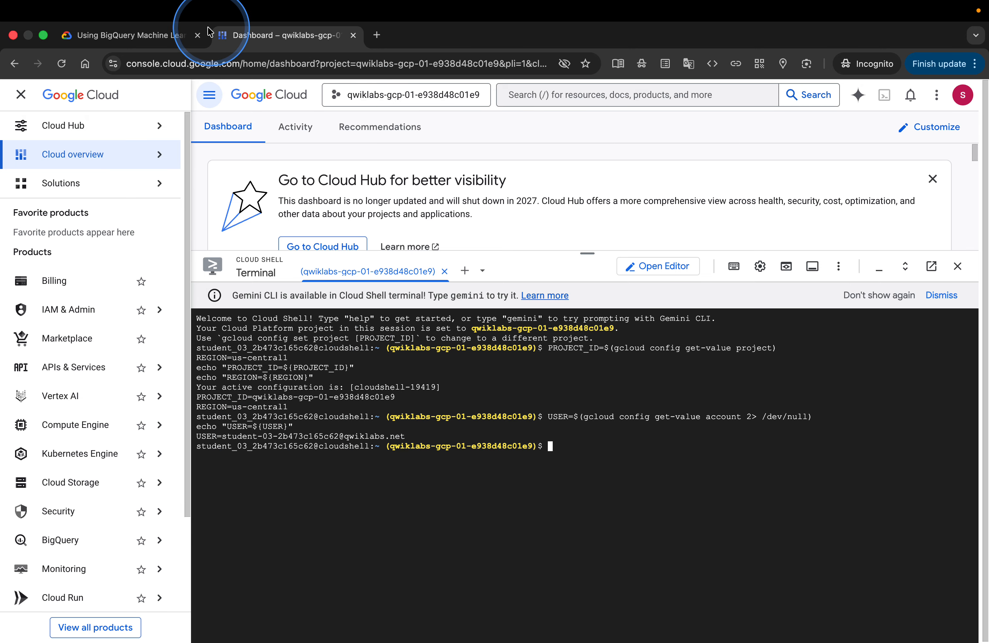
# Search Google for the lab's step 4 sentence about enabling the Cloud AI Companion and Vertex AI APIs
pyautogui.click(167, 36)
pyautogui.scroll(-5, 561, 411)
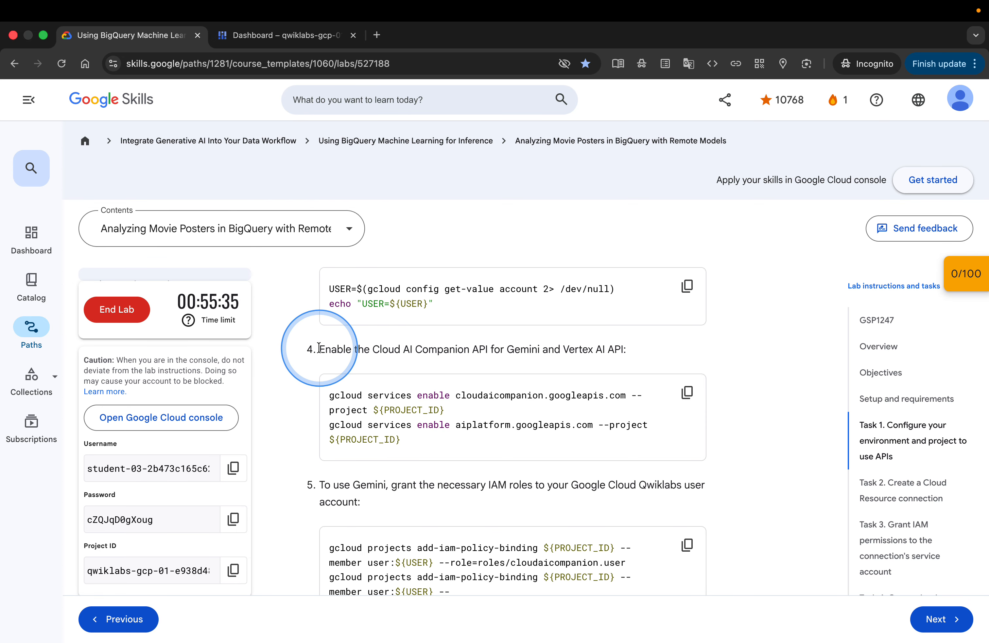
pyautogui.moveTo(320, 349); pyautogui.dragTo(620, 353)
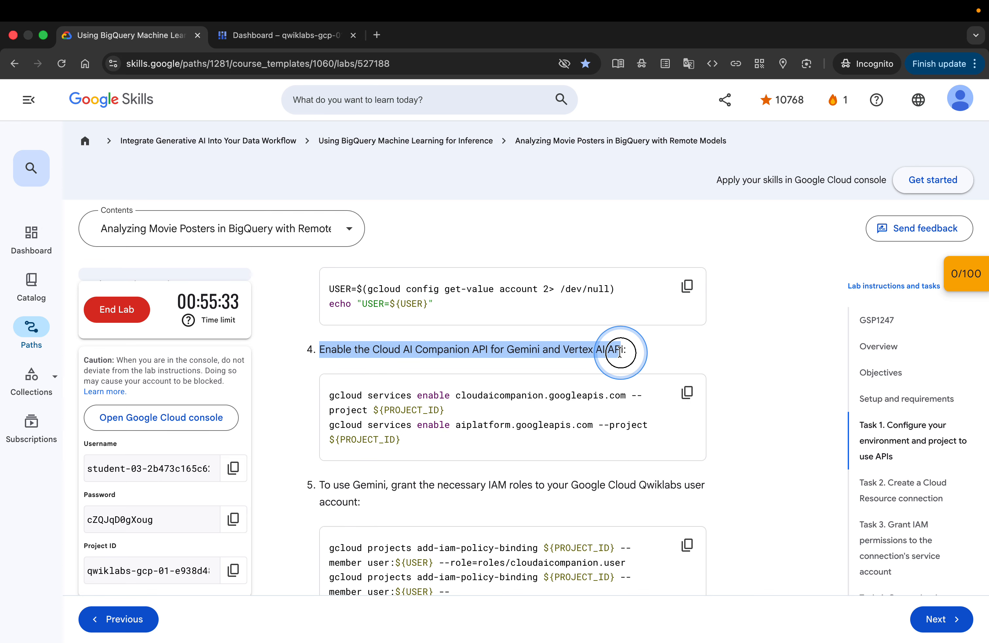
pyautogui.rightClick(603, 349)
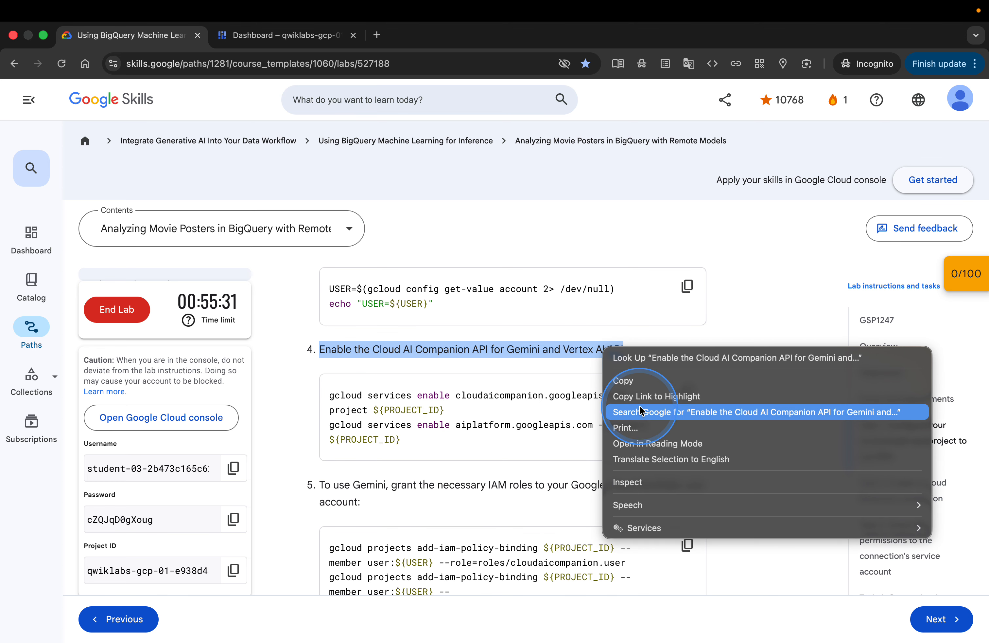
pyautogui.click(647, 413)
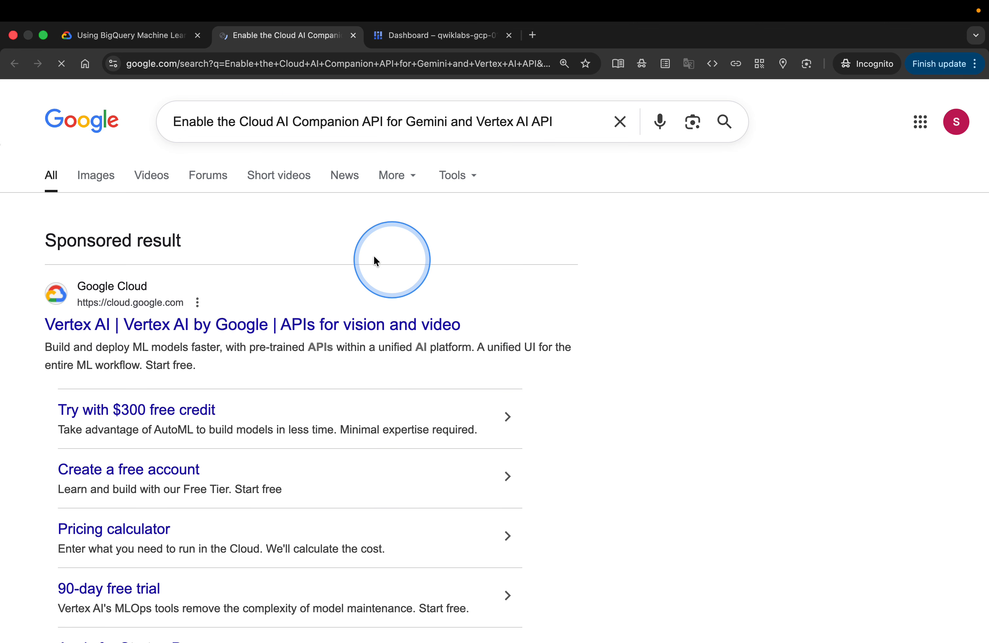
# Refine the search query to 'Cloud AI Companion API for Gemini API and Vertex AI API' and run it
pyautogui.click(173, 121)
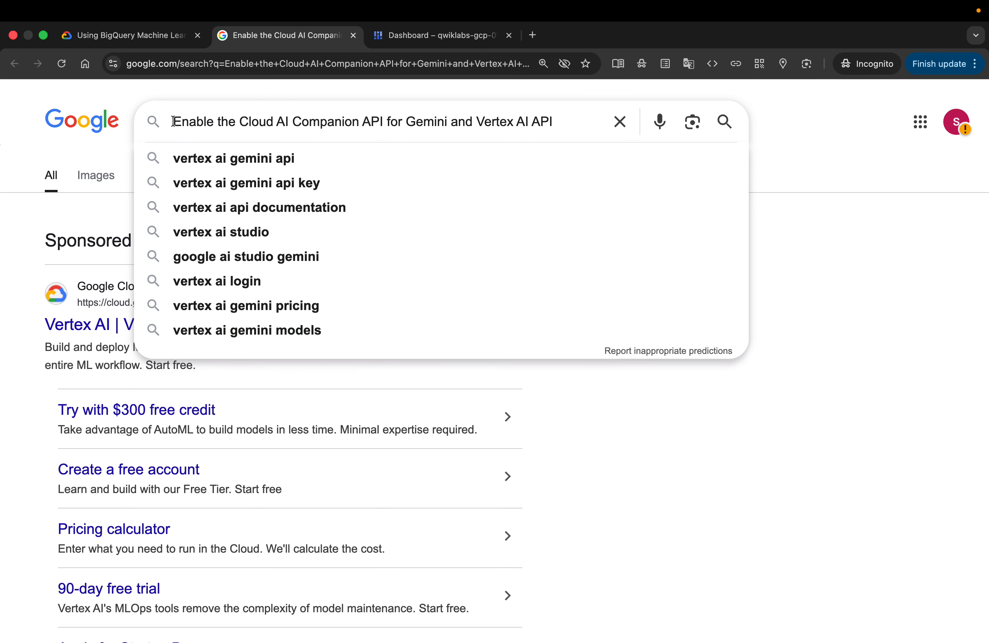
pyautogui.write('WhaT IS')
pyautogui.press('Return')
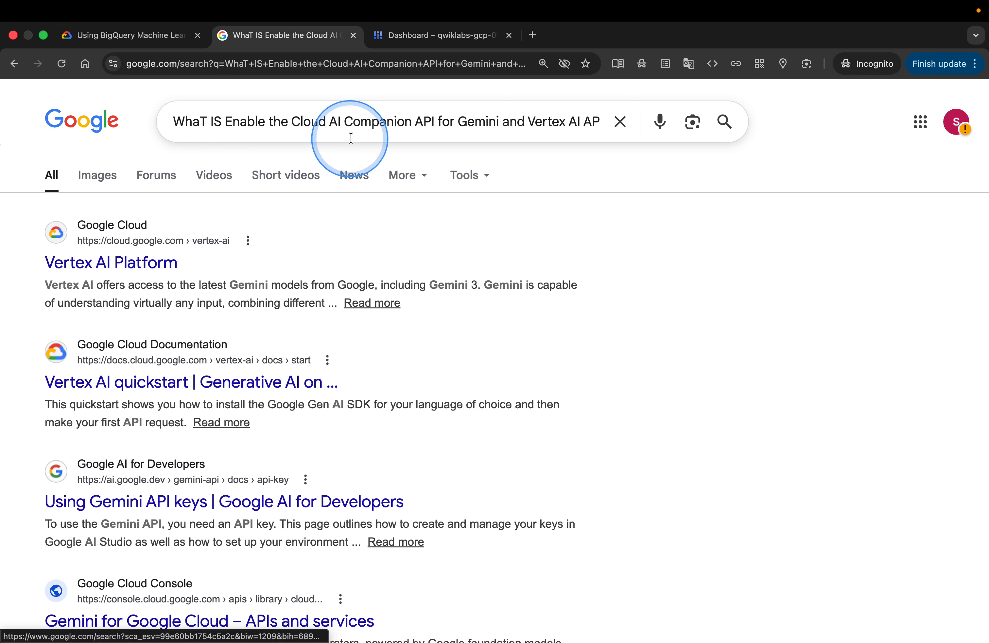
pyautogui.click(416, 123)
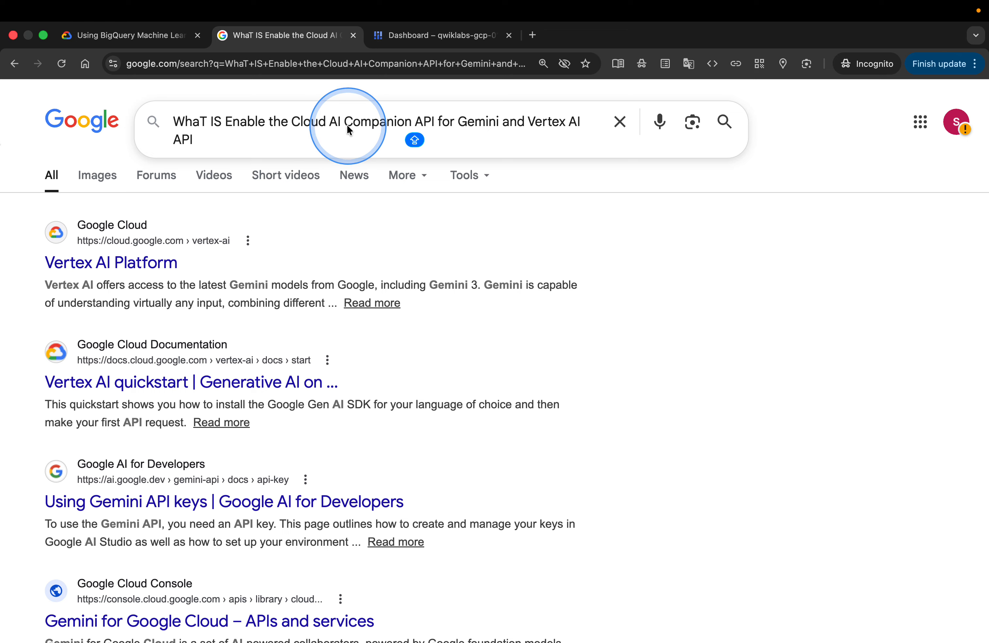
pyautogui.click(292, 125)
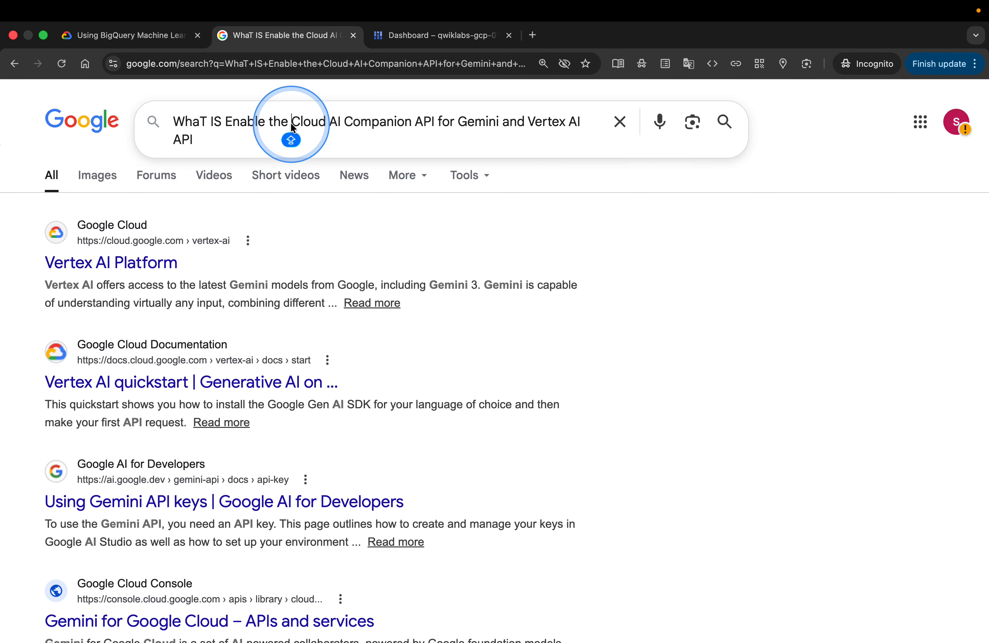
pyautogui.moveTo(261, 132); pyautogui.dragTo(187, 132)
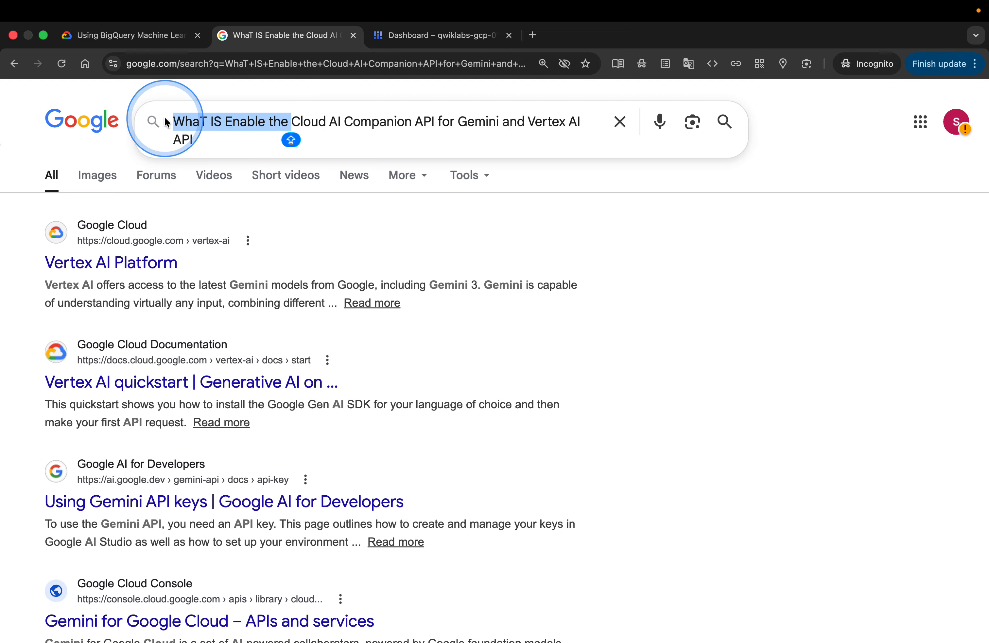
pyautogui.press('BackSpace')
pyautogui.press('Return')
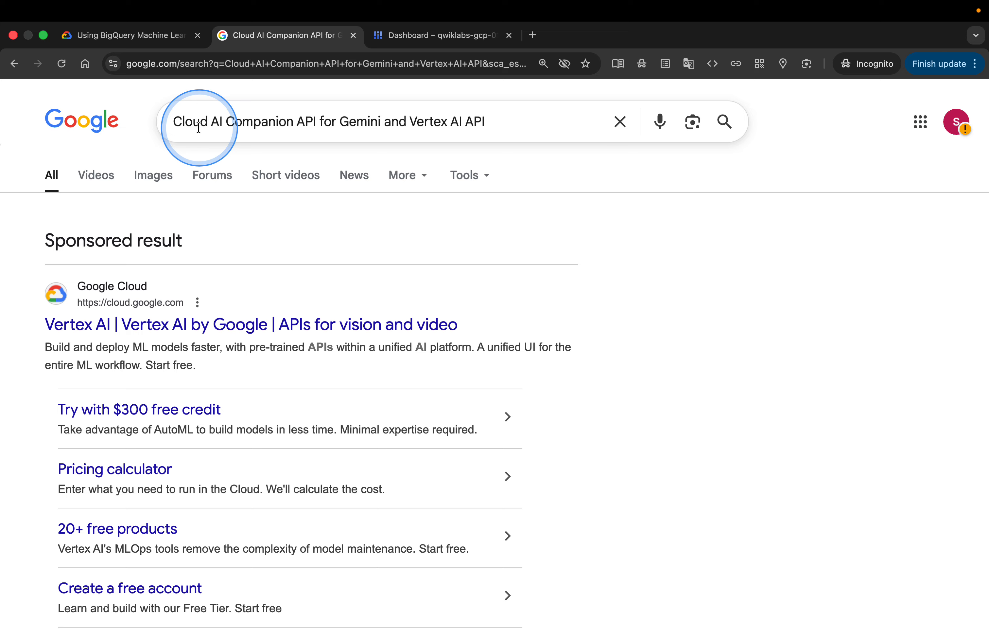
pyautogui.click(384, 124)
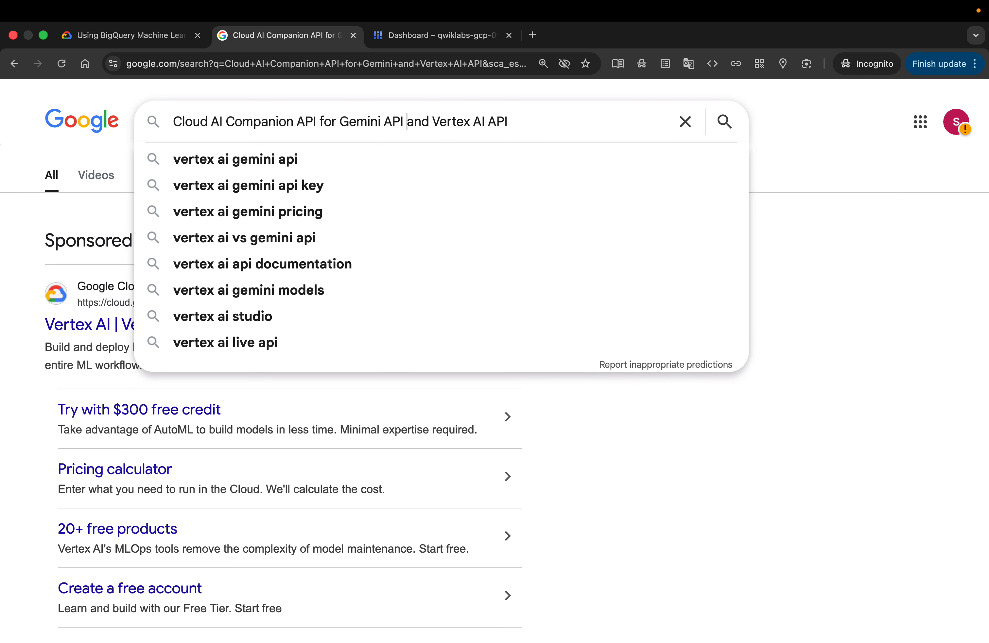
pyautogui.write('API')
pyautogui.press('Return')
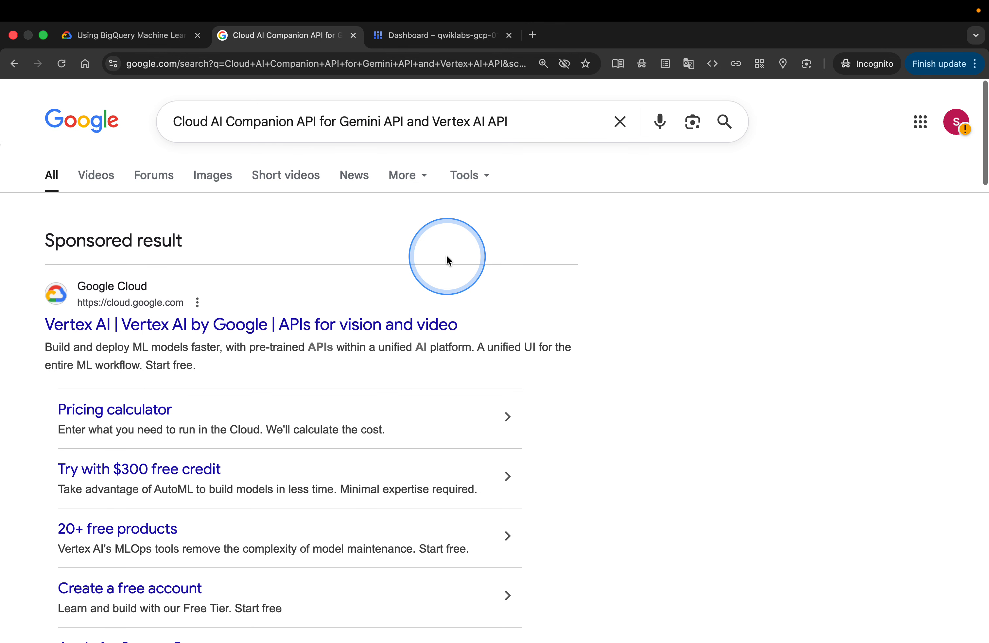
# Open the Vertex AI sponsored result in a new tab and switch to it
pyautogui.scroll(-1, 447, 260)
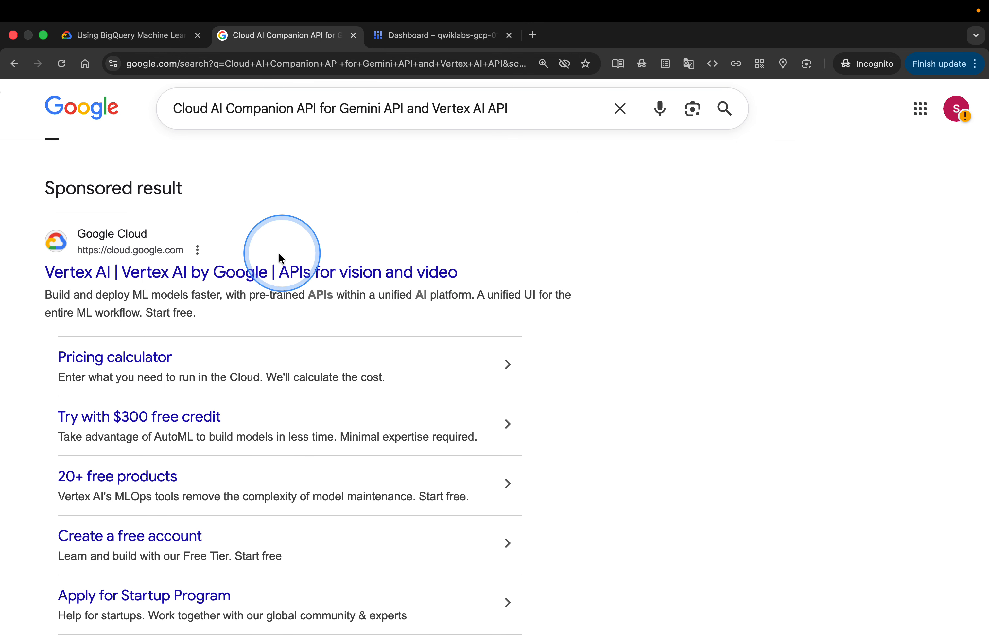
pyautogui.rightClick(257, 269)
pyautogui.click(275, 276)
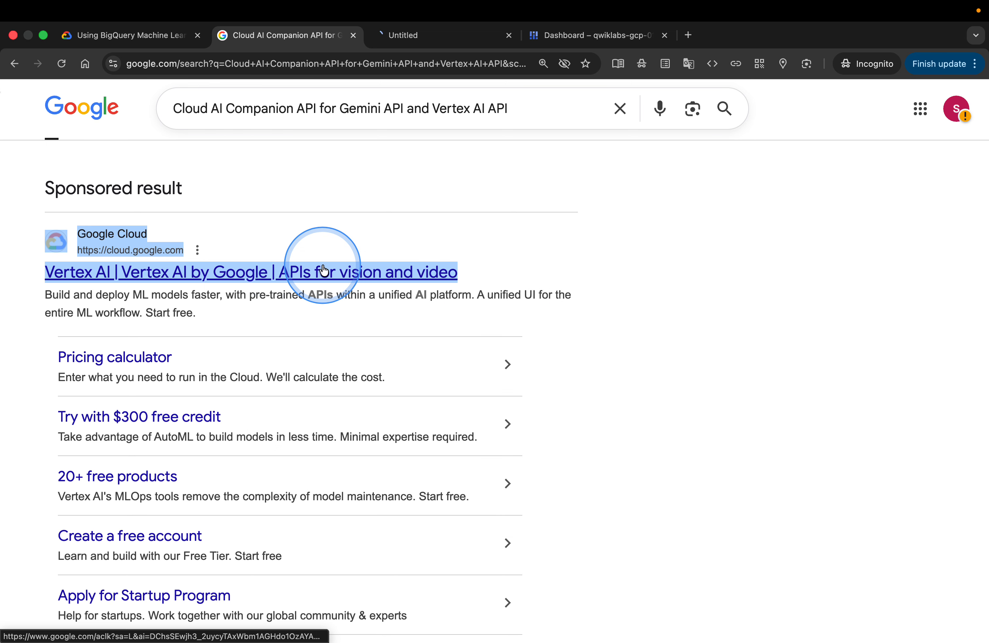
pyautogui.click(421, 34)
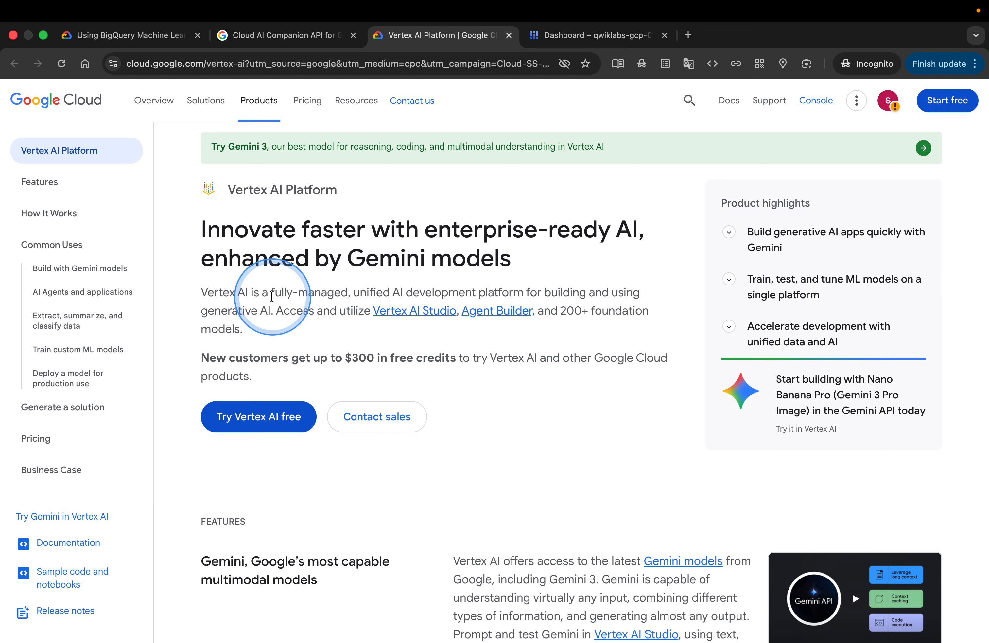
# Read the introduction of the Vertex AI Platform page
pyautogui.scroll(5, 272, 296)
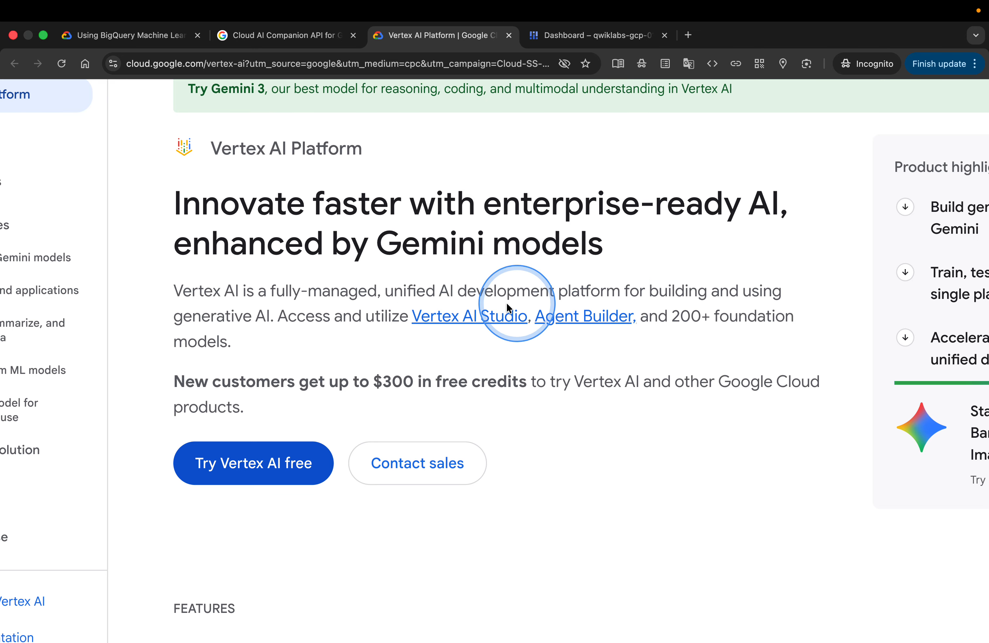
pyautogui.scroll(-2, 319, 312)
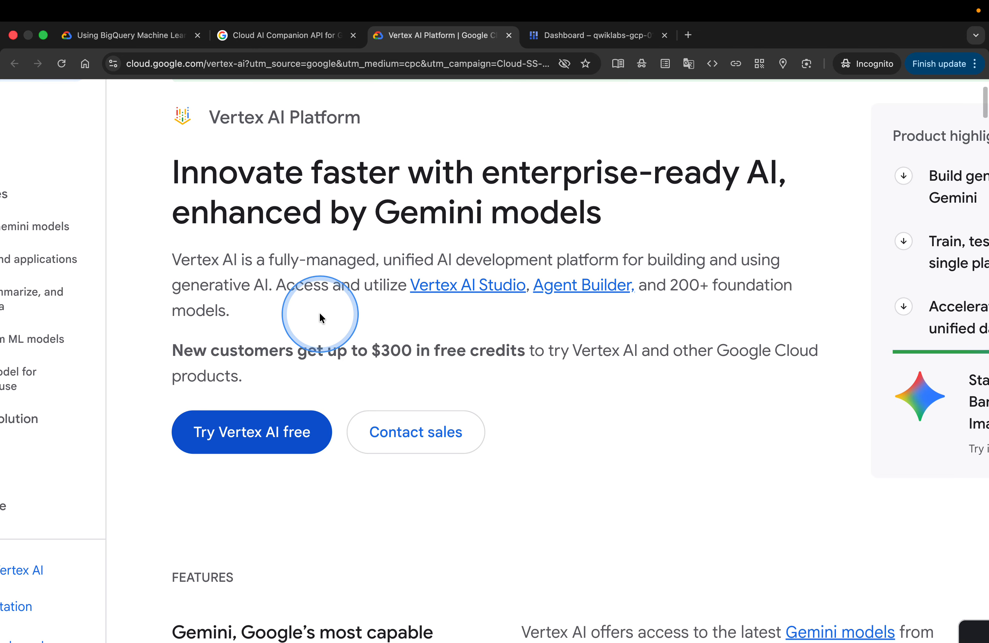
pyautogui.hscroll(3, 319, 313)
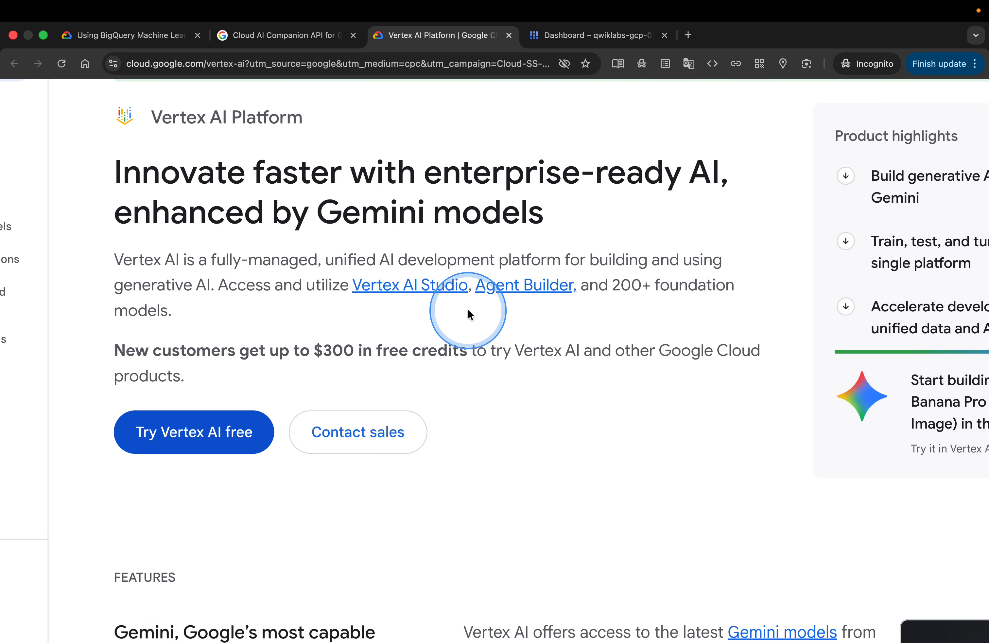
pyautogui.scroll(-5, 403, 320)
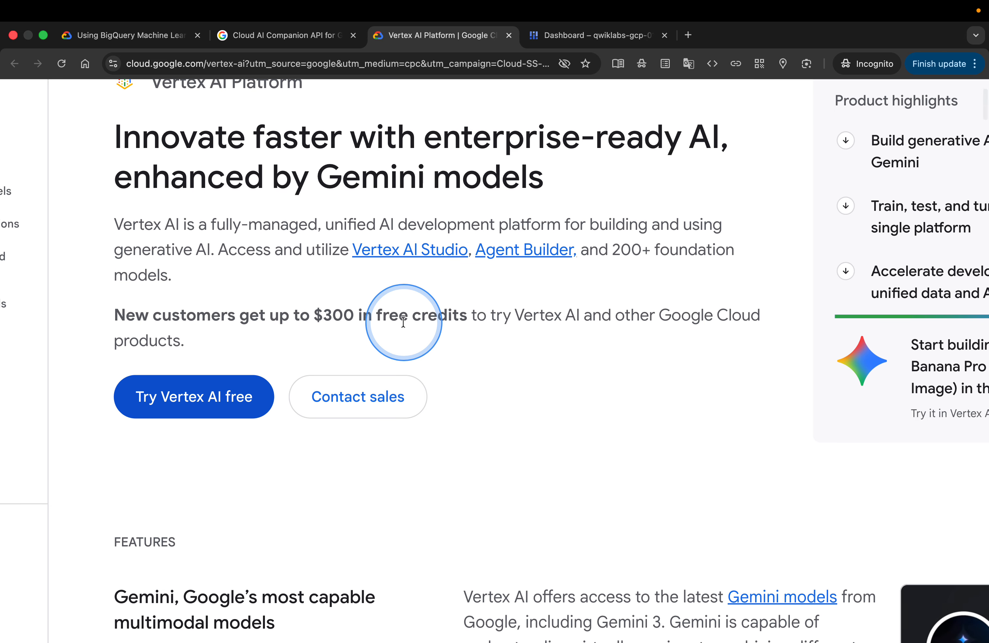
pyautogui.scroll(5, 403, 321)
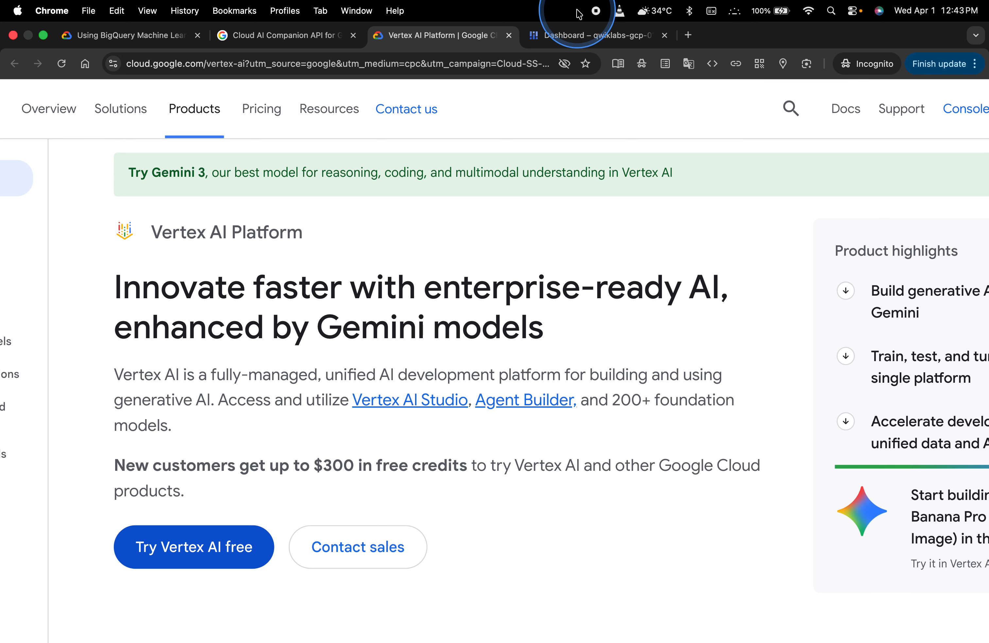
# Open the Google Cloud console home page in a new browser tab and switch to it
pyautogui.click(568, 36)
pyautogui.click(209, 95)
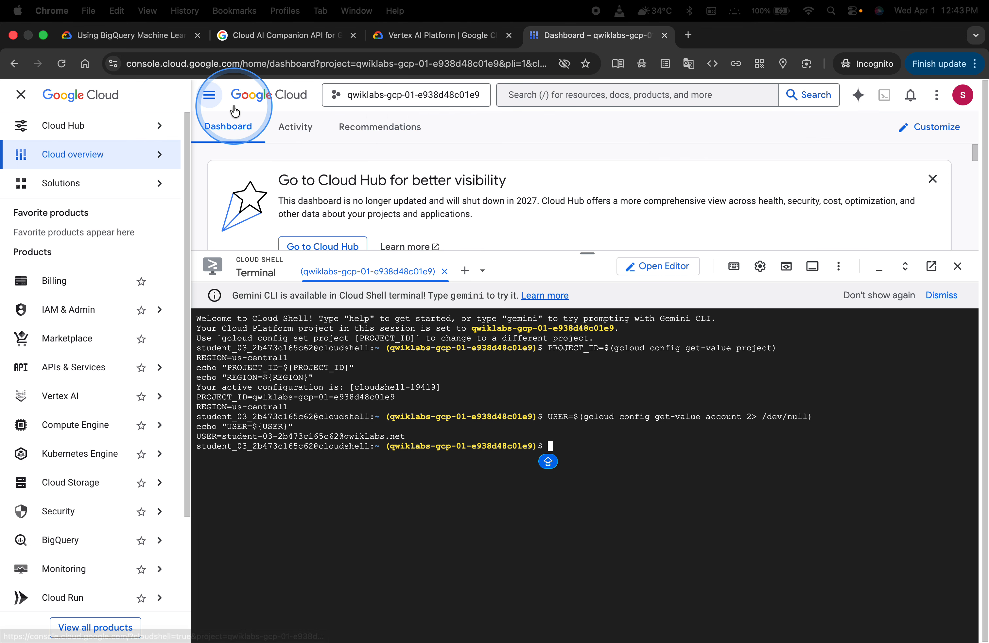
pyautogui.rightClick(95, 99)
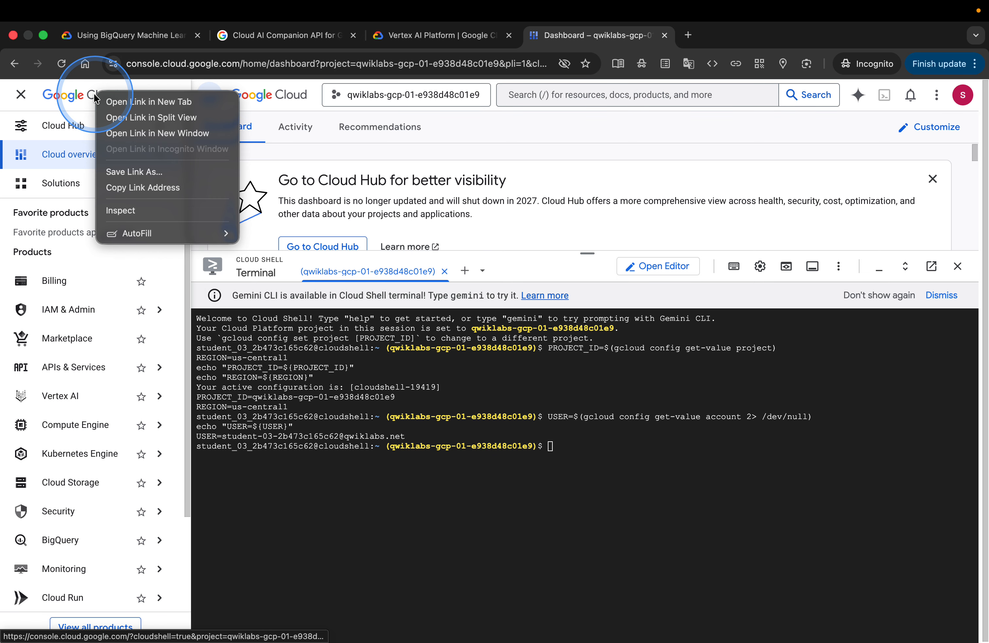
pyautogui.click(115, 102)
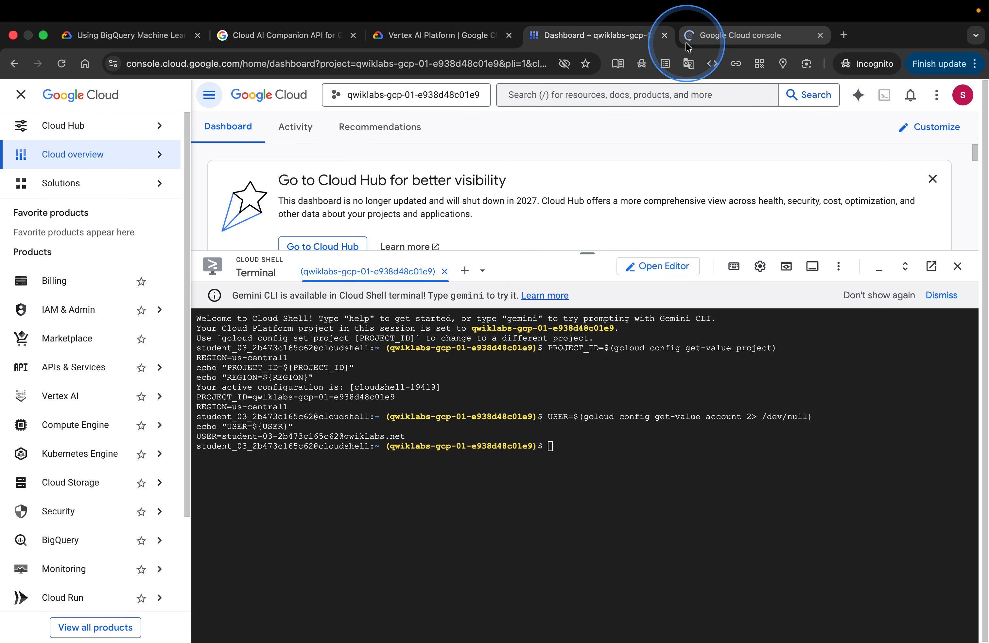
pyautogui.click(750, 38)
# Search the console for VERTEX API and enlarge the results area above Cloud Shell
pyautogui.click(496, 98)
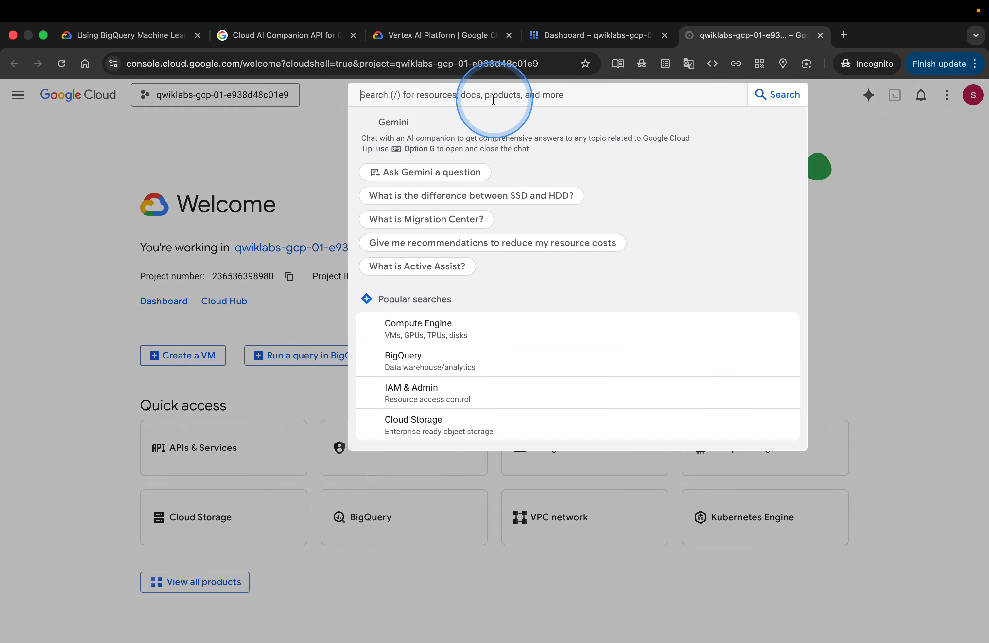
pyautogui.write('VERTEX ')
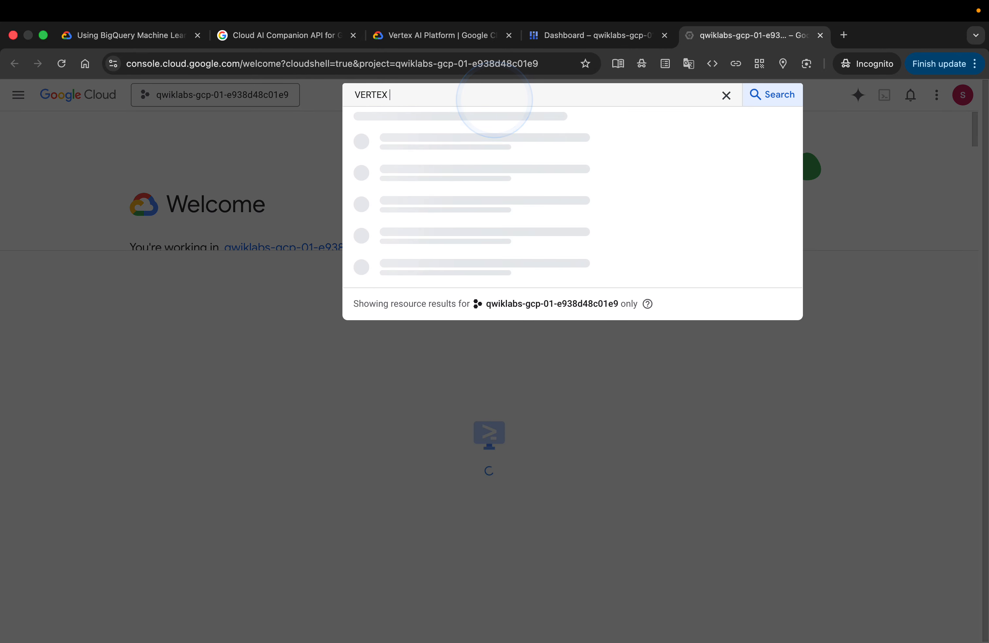
pyautogui.write('A')
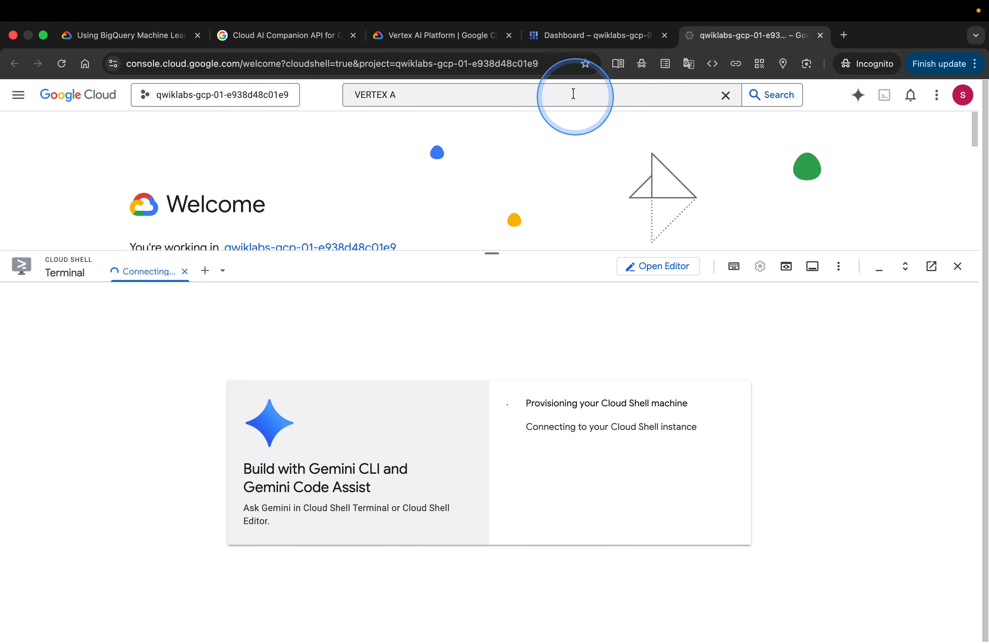
pyautogui.click(449, 96)
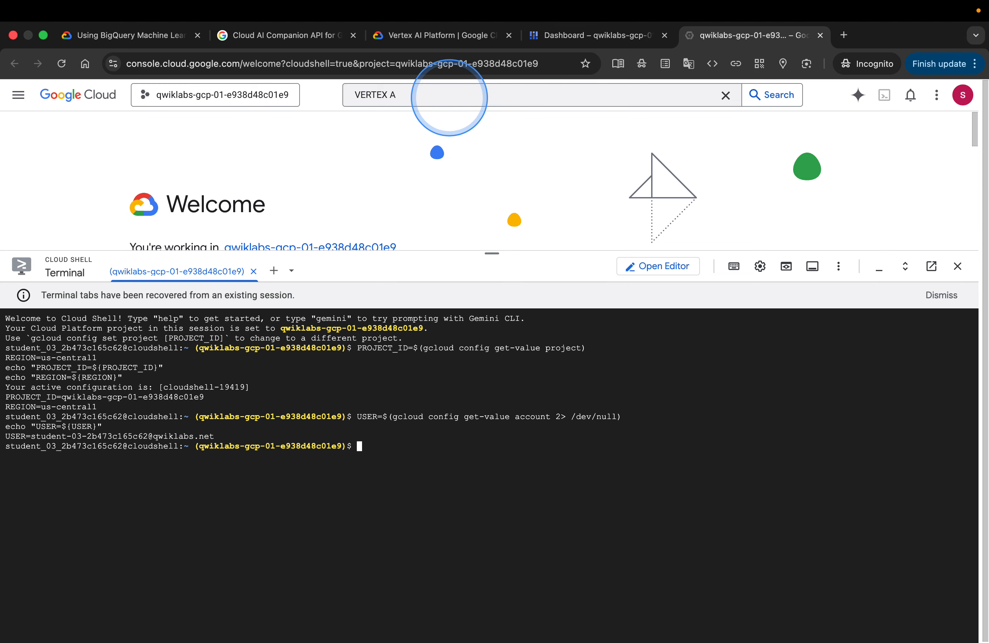
pyautogui.write('VERTEX A')
pyautogui.click(455, 103)
pyautogui.write('PI')
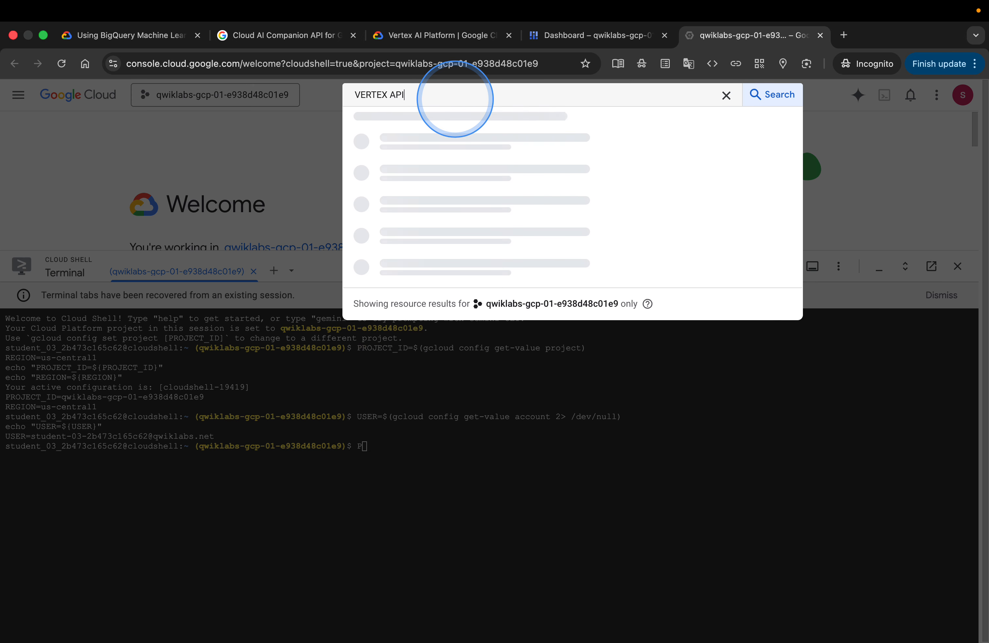
pyautogui.press('Return')
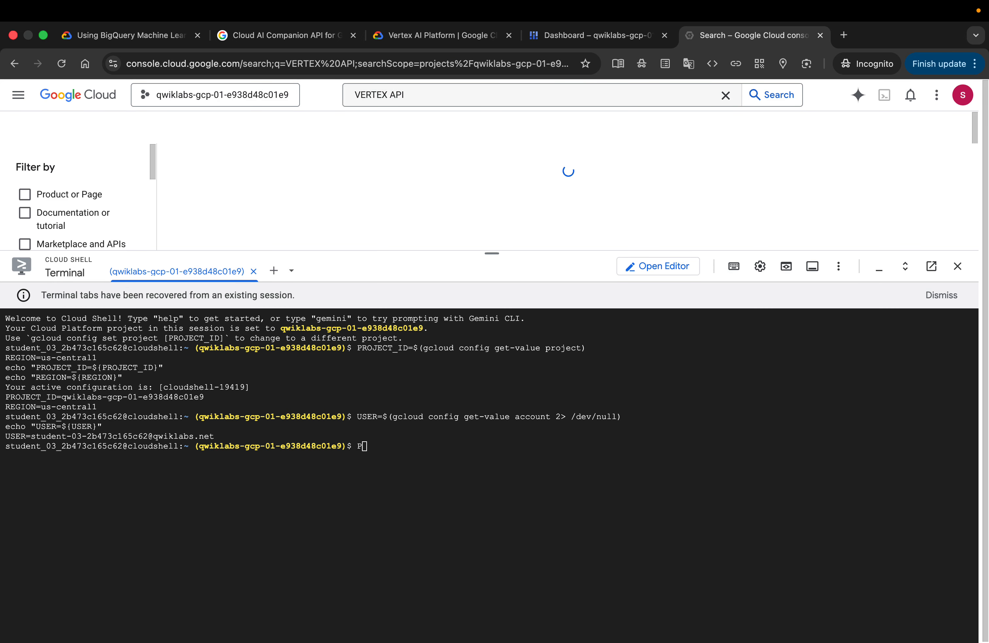
pyautogui.click(523, 167)
pyautogui.moveTo(492, 253); pyautogui.dragTo(493, 443)
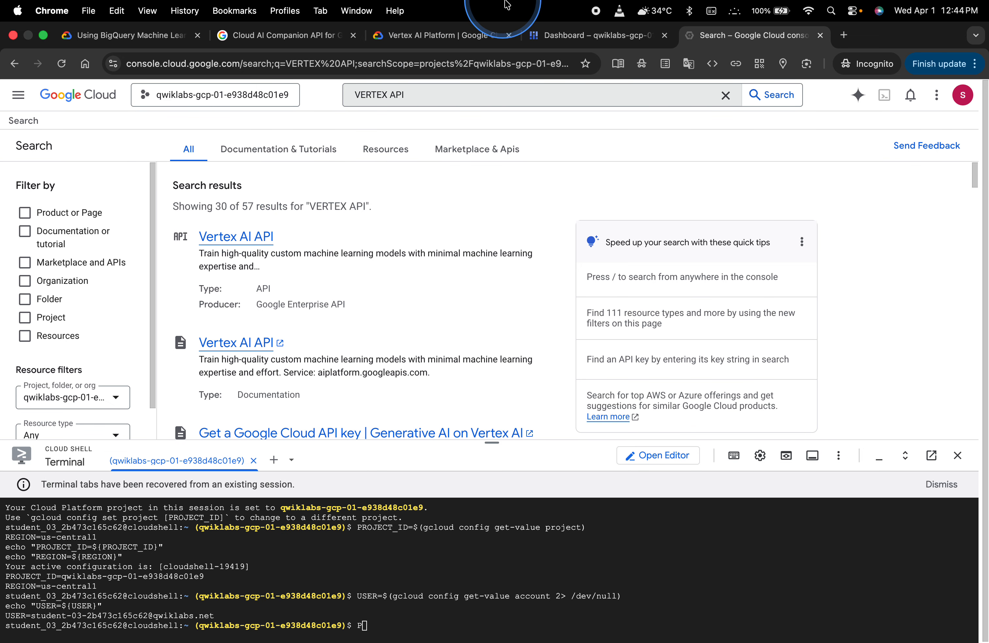
# Close the old console Dashboard tab and the Google search tab, returning to the lab instructions
pyautogui.click(558, 32)
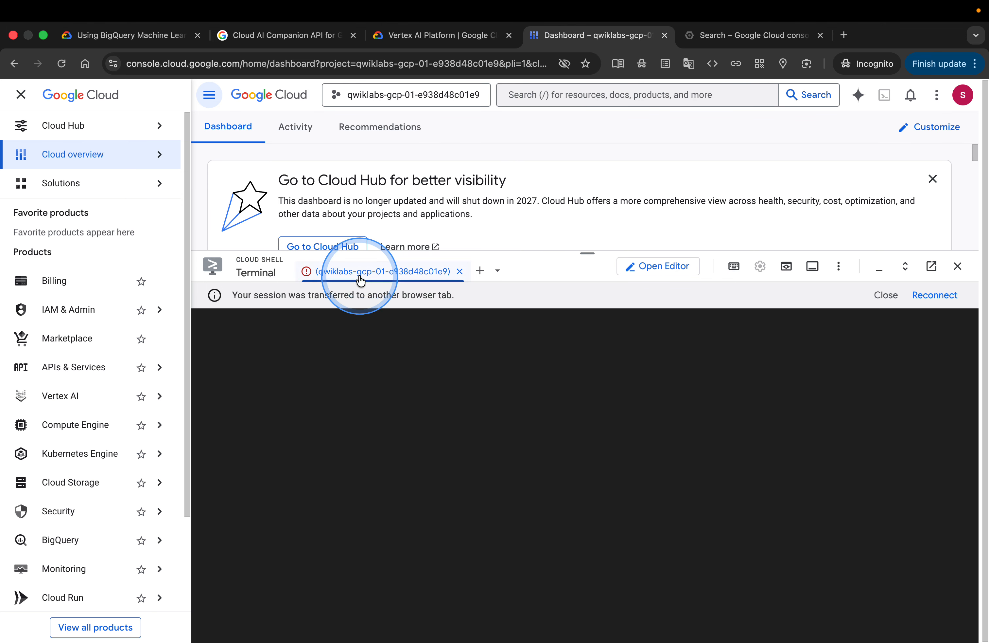
pyautogui.click(665, 35)
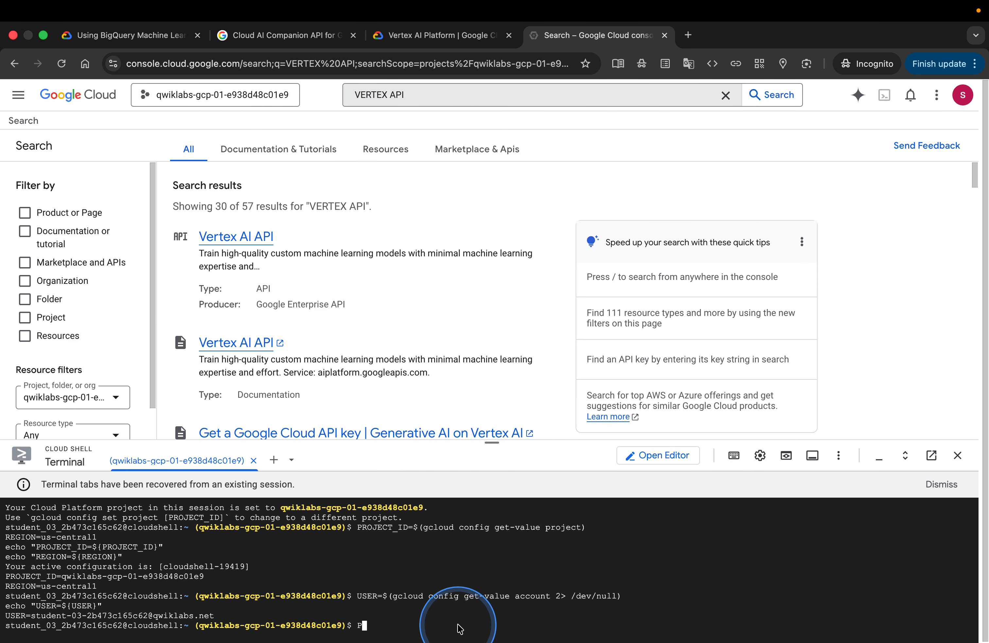
pyautogui.write('P')
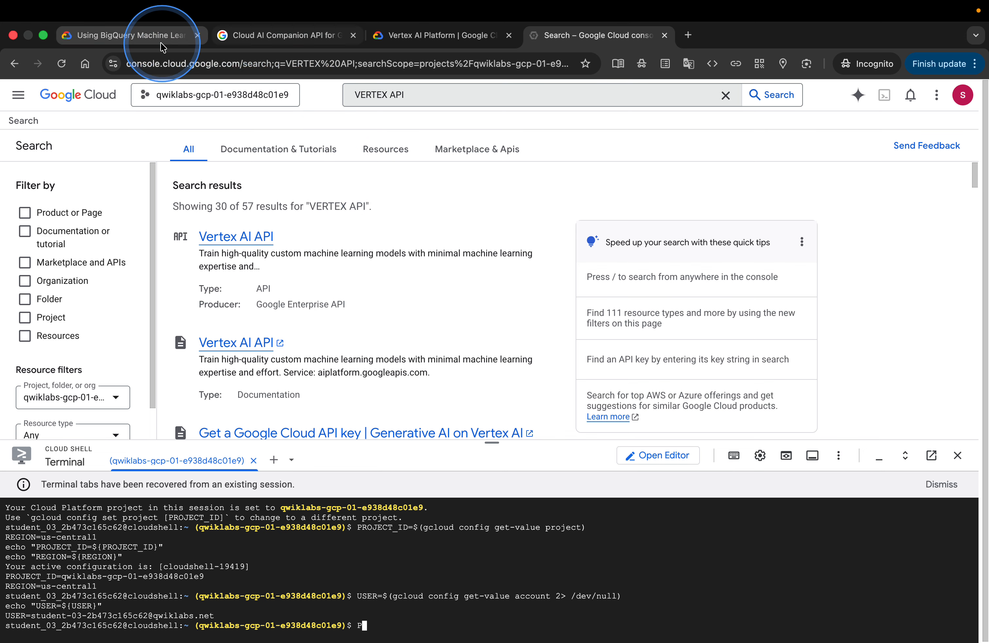
pyautogui.click(282, 46)
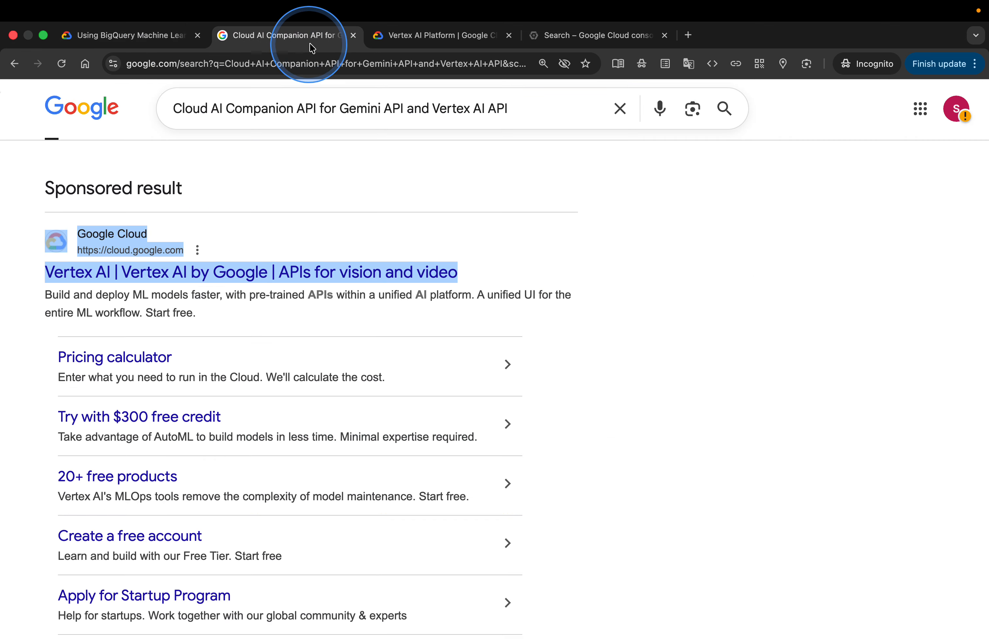
pyautogui.click(352, 35)
pyautogui.click(175, 37)
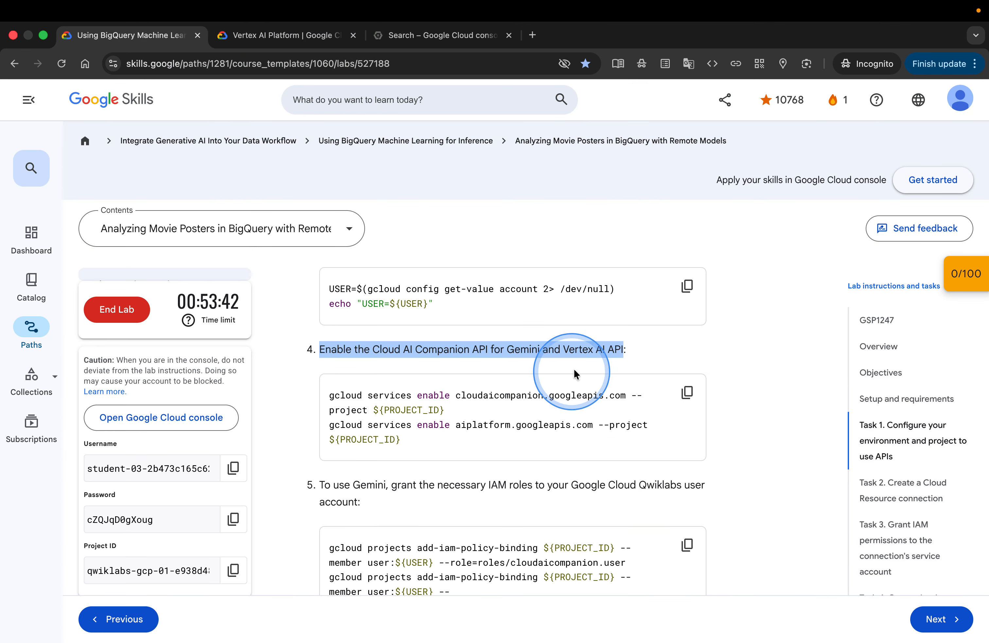
# Copy the step 4 gcloud services enable commands and paste them into the Cloud Shell terminal
pyautogui.click(695, 389)
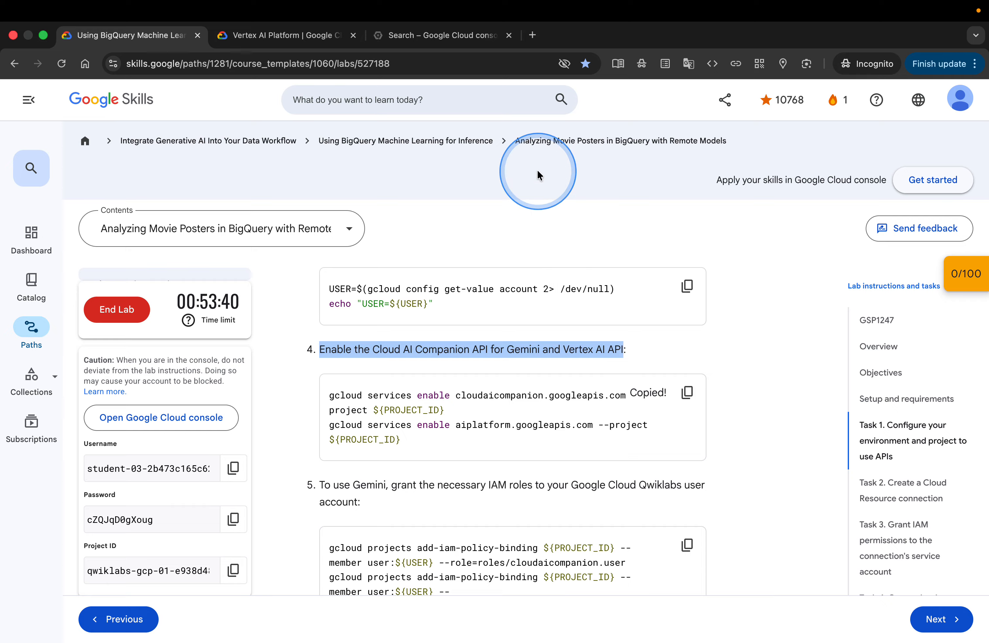
pyautogui.click(451, 41)
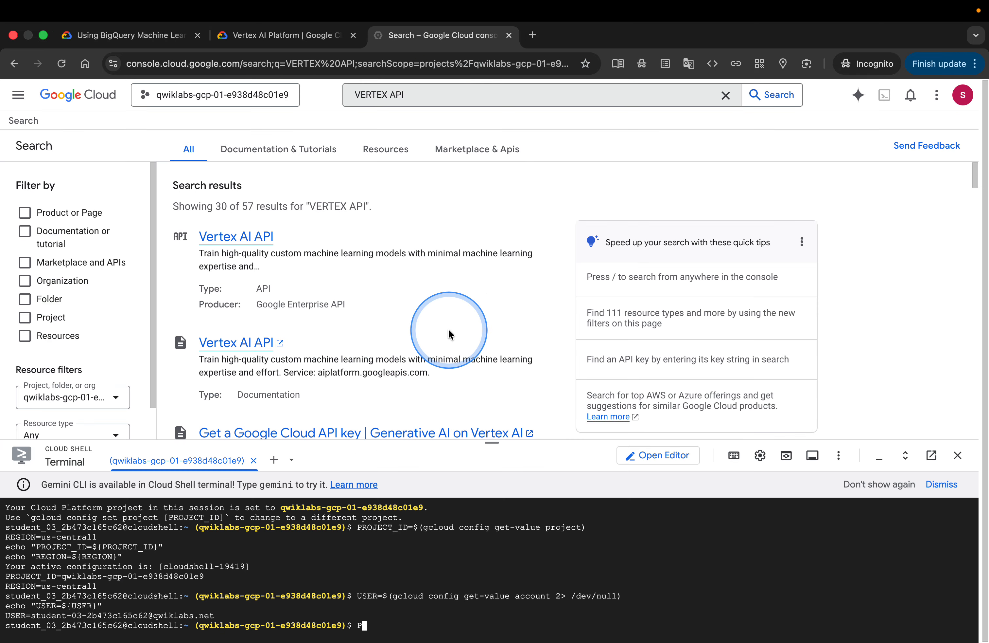
pyautogui.click(458, 596)
pyautogui.write('P')
pyautogui.press('super+v')
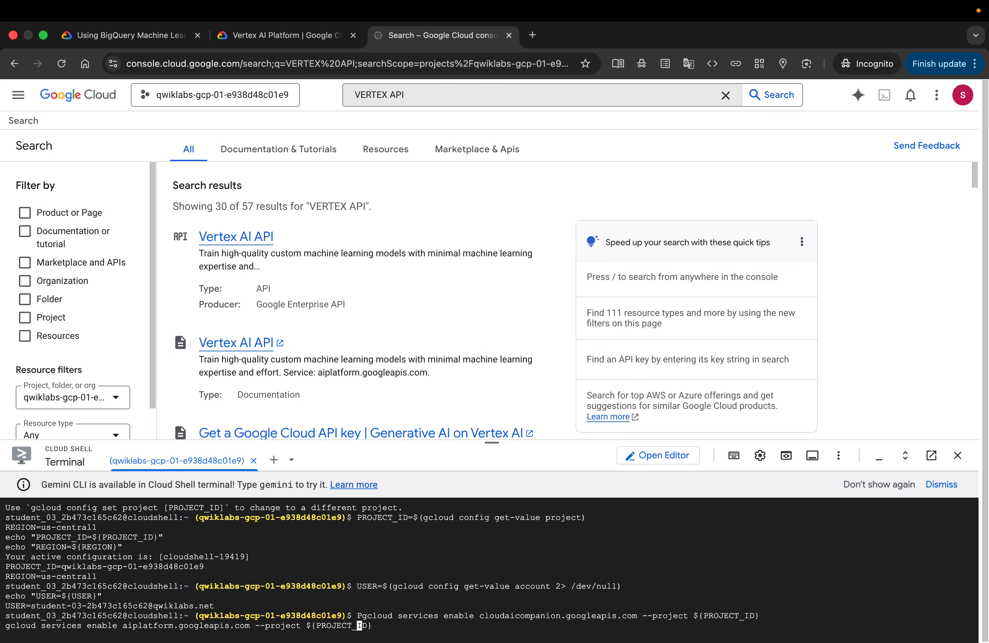
pyautogui.press('super+equal')
pyautogui.press('super+equal')
pyautogui.press('super+equal')
pyautogui.press('super+equal')
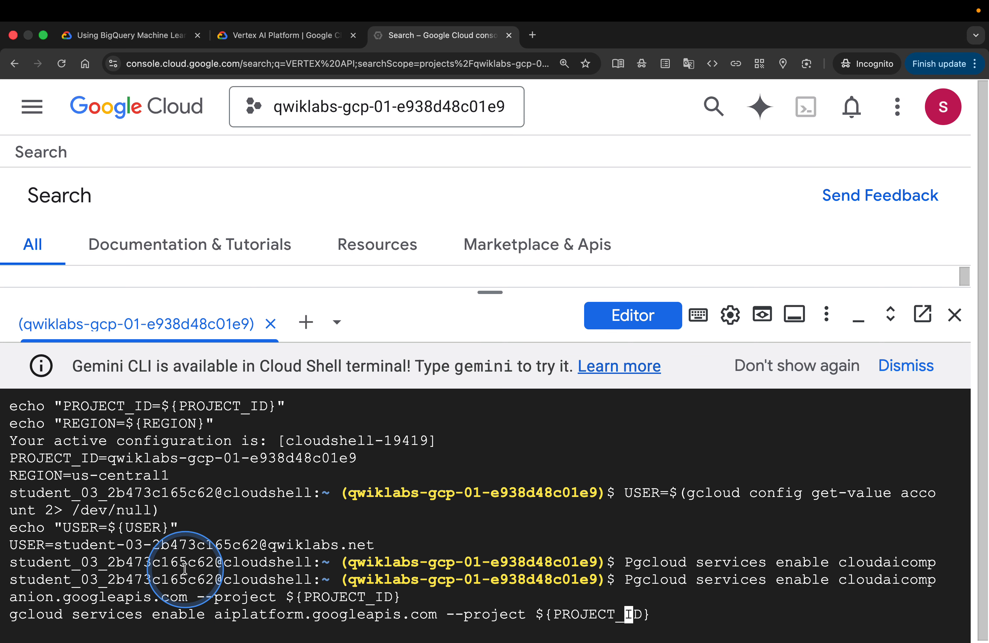
# Replace the faulty terminal line with the pasted commands enabling the cloudaicompanion and aiplatform APIs, and run them
pyautogui.scroll(-1, 175, 574)
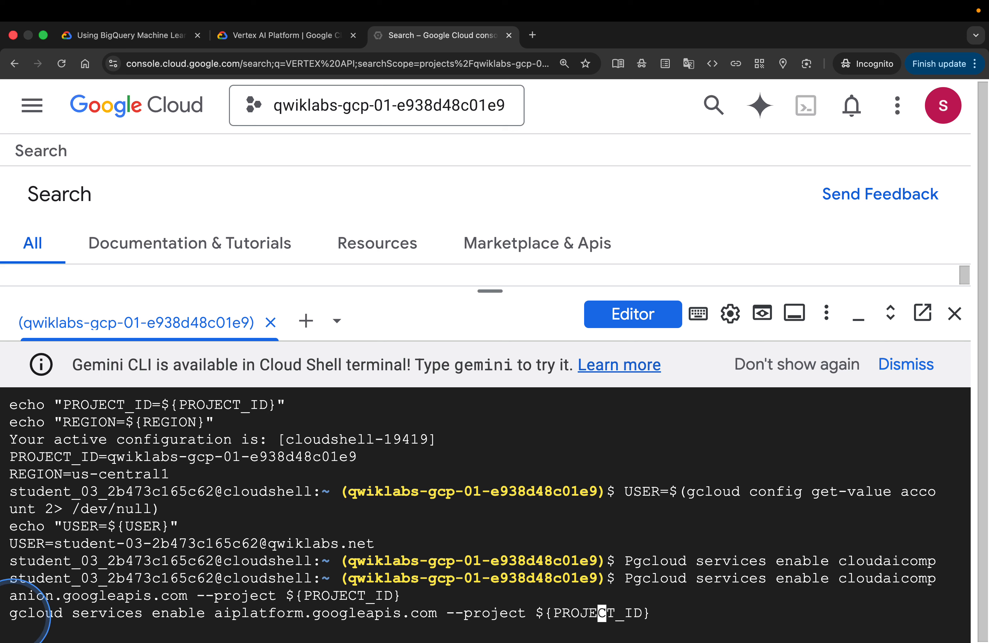
pyautogui.press('Left')
pyautogui.press('Up')
pyautogui.press('Up')
pyautogui.press('Up')
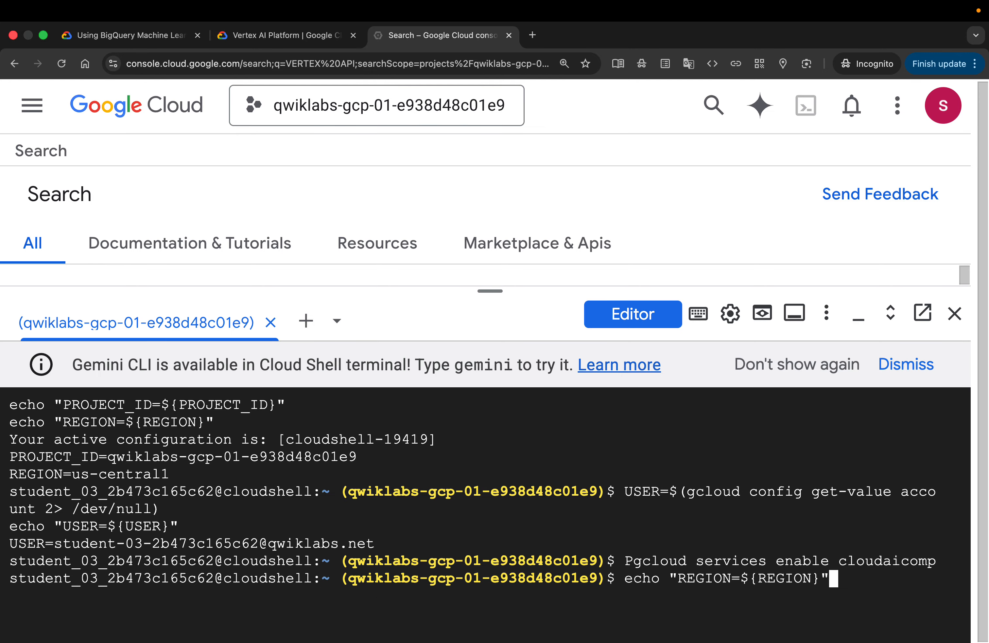
pyautogui.press('Down')
pyautogui.press('Down')
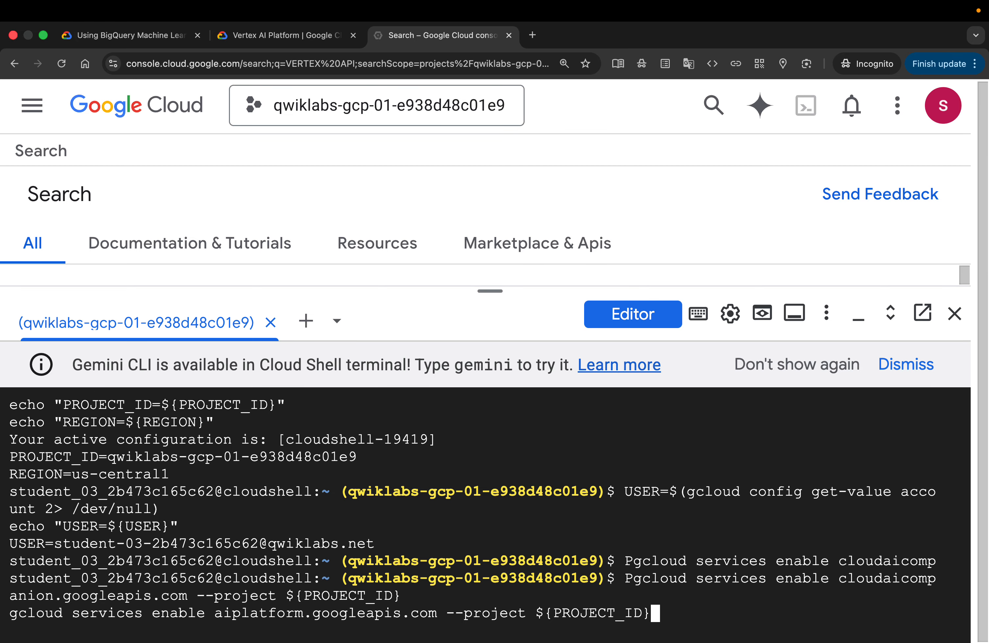
pyautogui.press('BackSpace')
pyautogui.press('BackSpace')
pyautogui.press('BackSpace')
pyautogui.press('BackSpace')
pyautogui.press('BackSpace')
pyautogui.press('BackSpace')
pyautogui.press('BackSpace')
pyautogui.press('BackSpace')
pyautogui.press('BackSpace')
pyautogui.press('BackSpace')
pyautogui.press('BackSpace')
pyautogui.press('BackSpace')
pyautogui.press('BackSpace')
pyautogui.press('BackSpace')
pyautogui.press('BackSpace')
pyautogui.press('BackSpace')
pyautogui.press('BackSpace')
pyautogui.press('BackSpace')
pyautogui.press('BackSpace')
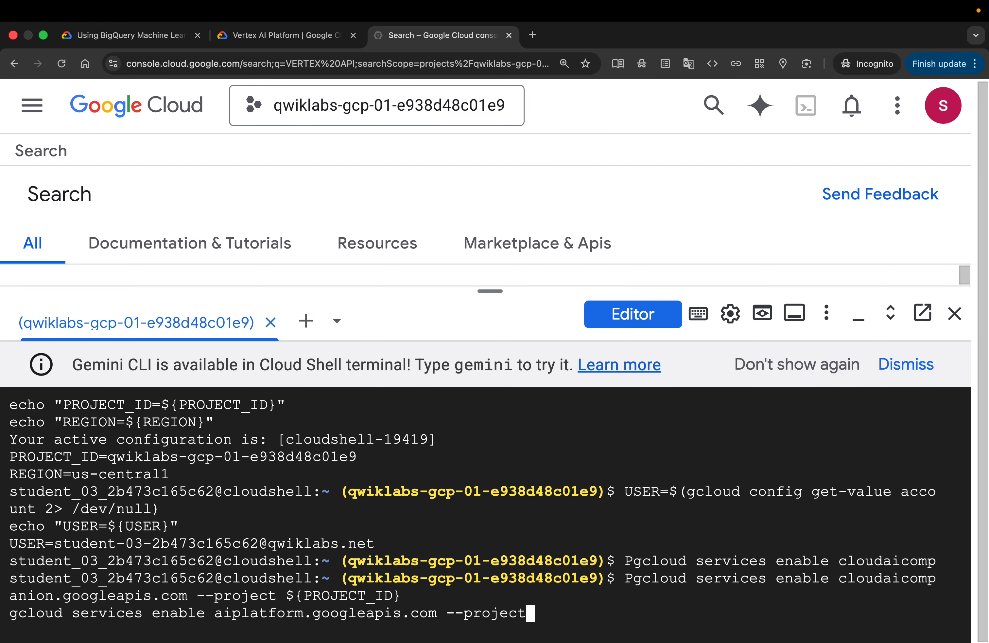
pyautogui.press('BackSpace')
pyautogui.press('BackSpace')
pyautogui.press('BackSpace')
pyautogui.press('BackSpace')
pyautogui.press('BackSpace')
pyautogui.press('BackSpace')
pyautogui.press('BackSpace')
pyautogui.press('BackSpace')
pyautogui.press('BackSpace')
pyautogui.press('BackSpace')
pyautogui.press('BackSpace')
pyautogui.press('BackSpace')
pyautogui.press('BackSpace')
pyautogui.press('BackSpace')
pyautogui.press('BackSpace')
pyautogui.press('BackSpace')
pyautogui.press('BackSpace')
pyautogui.press('BackSpace')
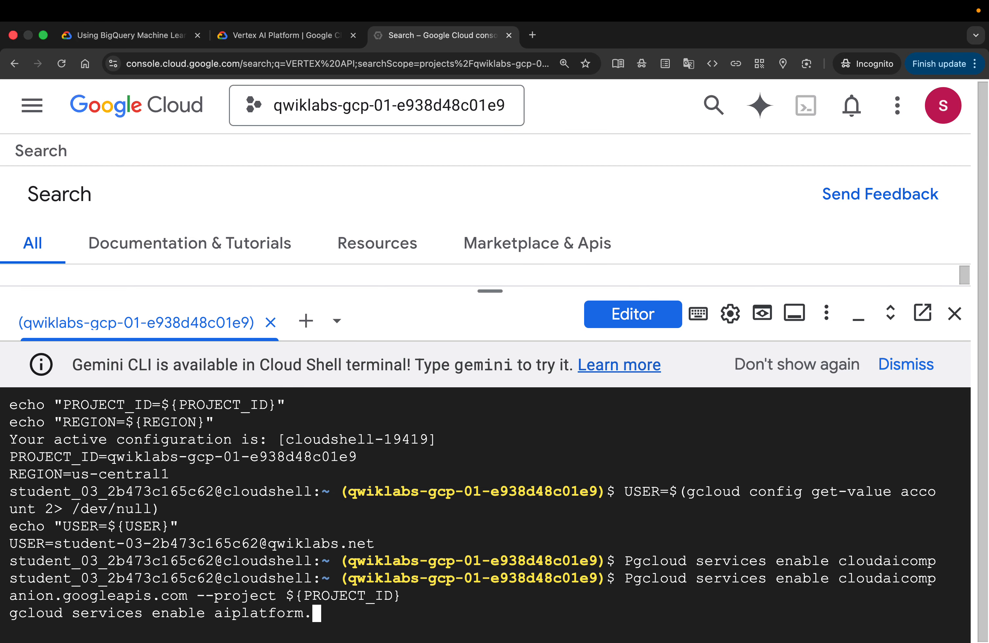
pyautogui.press('BackSpace')
pyautogui.press('BackSpace')
pyautogui.press('BackSpace')
pyautogui.press('BackSpace')
pyautogui.press('BackSpace')
pyautogui.press('BackSpace')
pyautogui.press('BackSpace')
pyautogui.press('BackSpace')
pyautogui.press('BackSpace')
pyautogui.press('BackSpace')
pyautogui.press('BackSpace')
pyautogui.press('BackSpace')
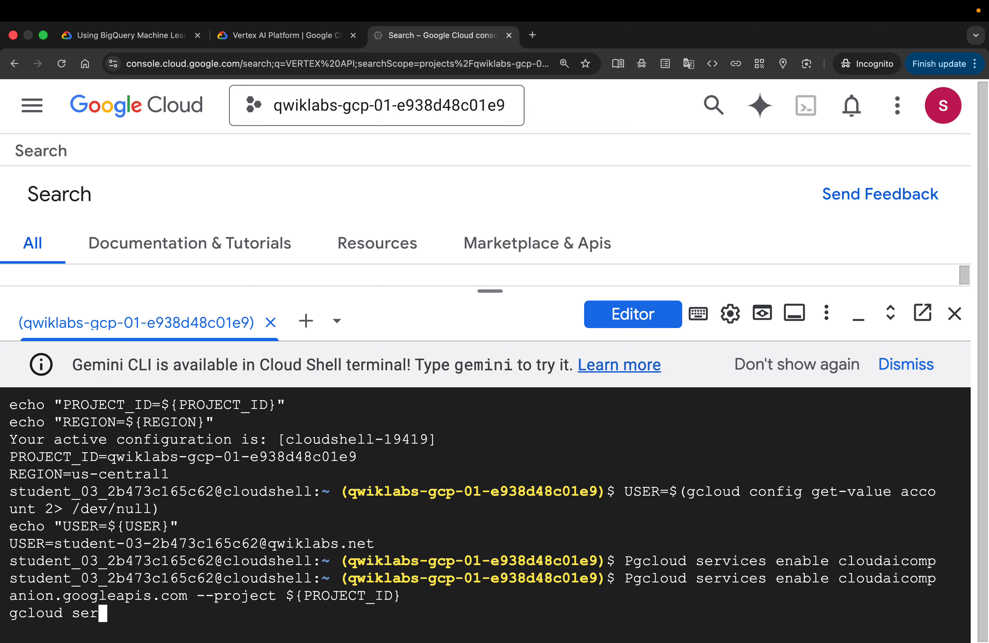
pyautogui.press('BackSpace')
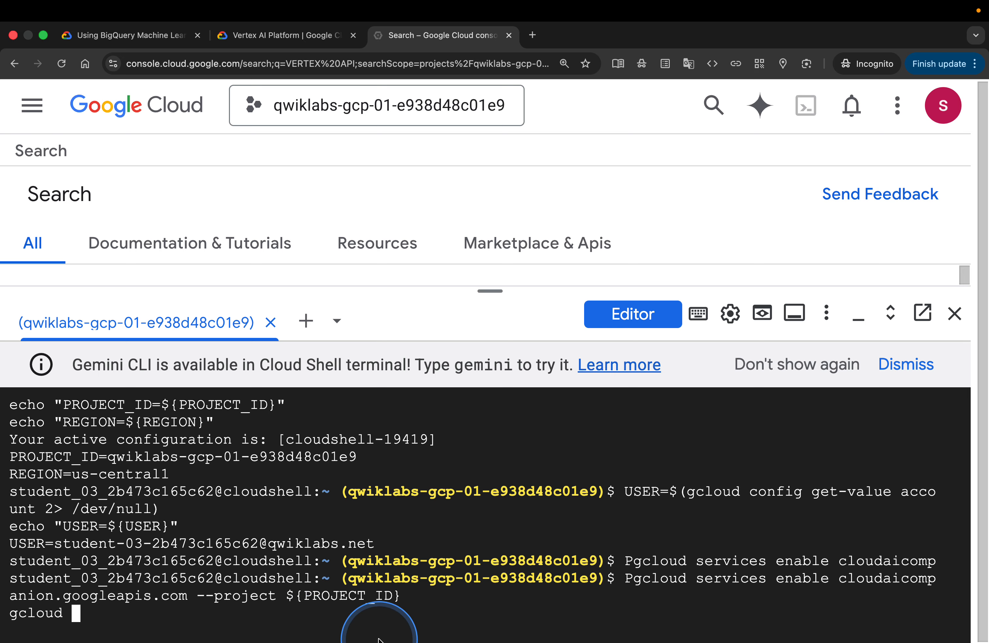
pyautogui.press('BackSpace')
pyautogui.press('BackSpace')
pyautogui.press('BackSpace')
pyautogui.press('BackSpace')
pyautogui.press('BackSpace')
pyautogui.press('BackSpace')
pyautogui.press('BackSpace')
pyautogui.press('BackSpace')
pyautogui.press('BackSpace')
pyautogui.press('BackSpace')
pyautogui.press('BackSpace')
pyautogui.press('BackSpace')
pyautogui.press('BackSpace')
pyautogui.press('BackSpace')
pyautogui.press('BackSpace')
pyautogui.press('BackSpace')
pyautogui.press('BackSpace')
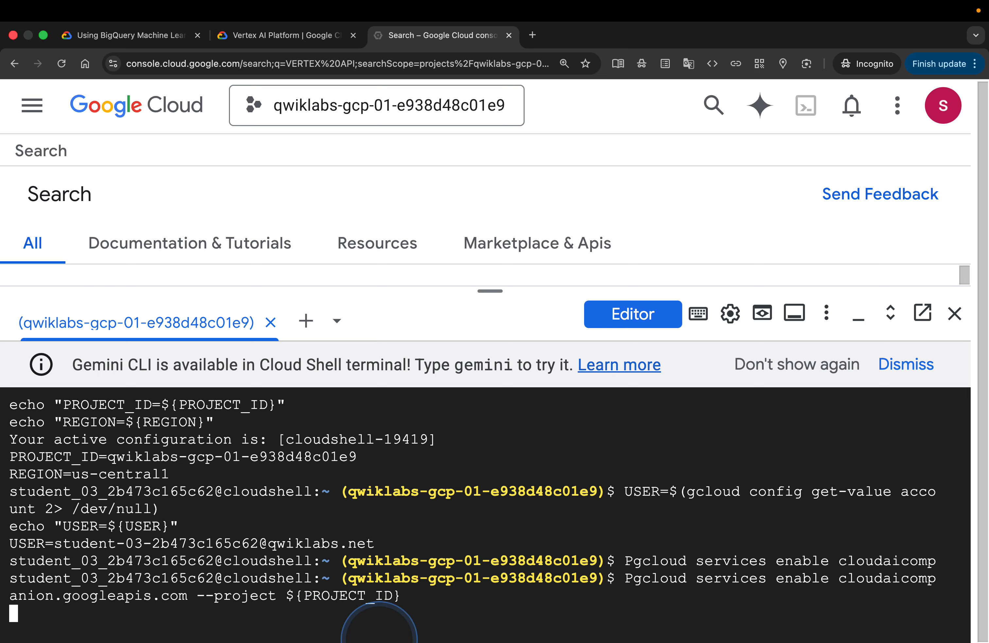
pyautogui.press('BackSpace')
pyautogui.press('BackSpace')
pyautogui.press('BackSpace')
pyautogui.press('BackSpace')
pyautogui.press('BackSpace')
pyautogui.press('BackSpace')
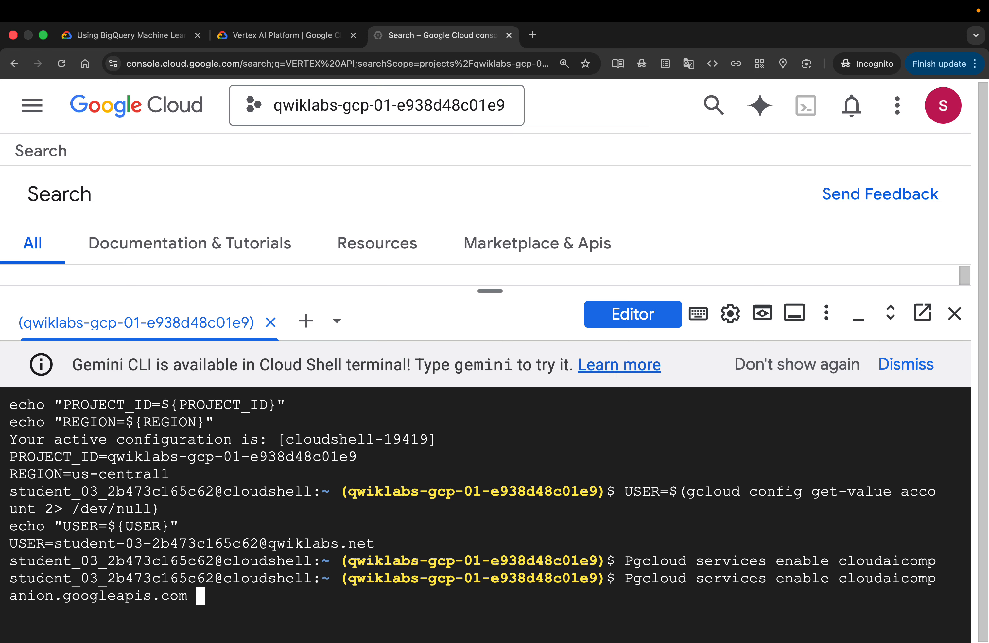
pyautogui.press('BackSpace')
pyautogui.press('BackSpace')
pyautogui.press('BackSpace')
pyautogui.press('BackSpace')
pyautogui.press('BackSpace')
pyautogui.press('BackSpace')
pyautogui.press('BackSpace')
pyautogui.press('BackSpace')
pyautogui.press('BackSpace')
pyautogui.press('BackSpace')
pyautogui.press('BackSpace')
pyautogui.press('BackSpace')
pyautogui.press('BackSpace')
pyautogui.press('BackSpace')
pyautogui.press('BackSpace')
pyautogui.press('BackSpace')
pyautogui.press('BackSpace')
pyautogui.press('BackSpace')
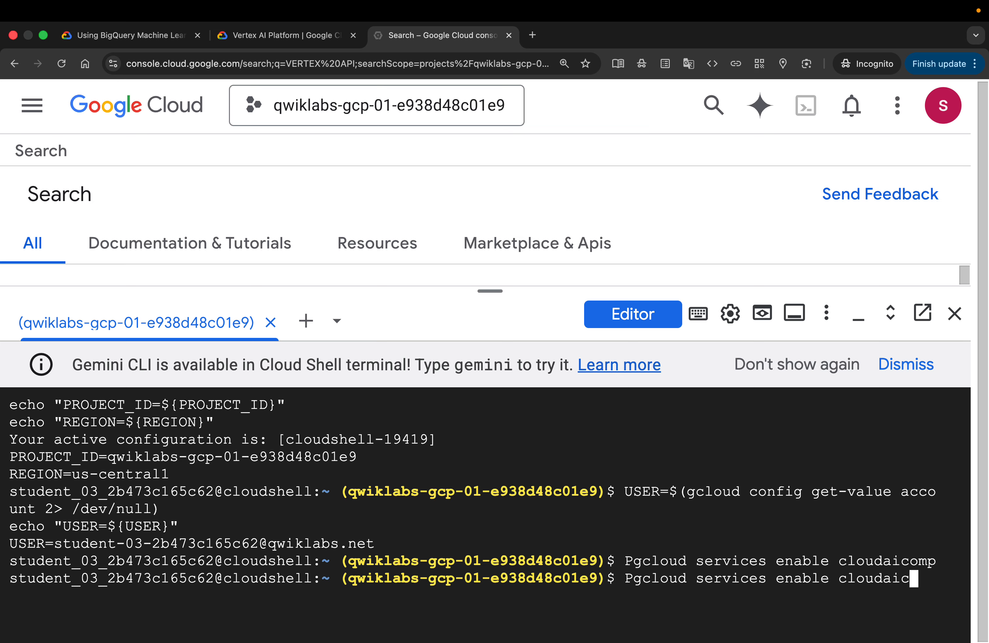
pyautogui.press('BackSpace')
pyautogui.press('BackSpace')
pyautogui.press('BackSpace')
pyautogui.press('BackSpace')
pyautogui.press('BackSpace')
pyautogui.press('BackSpace')
pyautogui.press('BackSpace')
pyautogui.press('BackSpace')
pyautogui.press('BackSpace')
pyautogui.press('BackSpace')
pyautogui.press('BackSpace')
pyautogui.press('BackSpace')
pyautogui.press('BackSpace')
pyautogui.press('BackSpace')
pyautogui.press('BackSpace')
pyautogui.press('BackSpace')
pyautogui.press('BackSpace')
pyautogui.press('BackSpace')
pyautogui.press('BackSpace')
pyautogui.press('BackSpace')
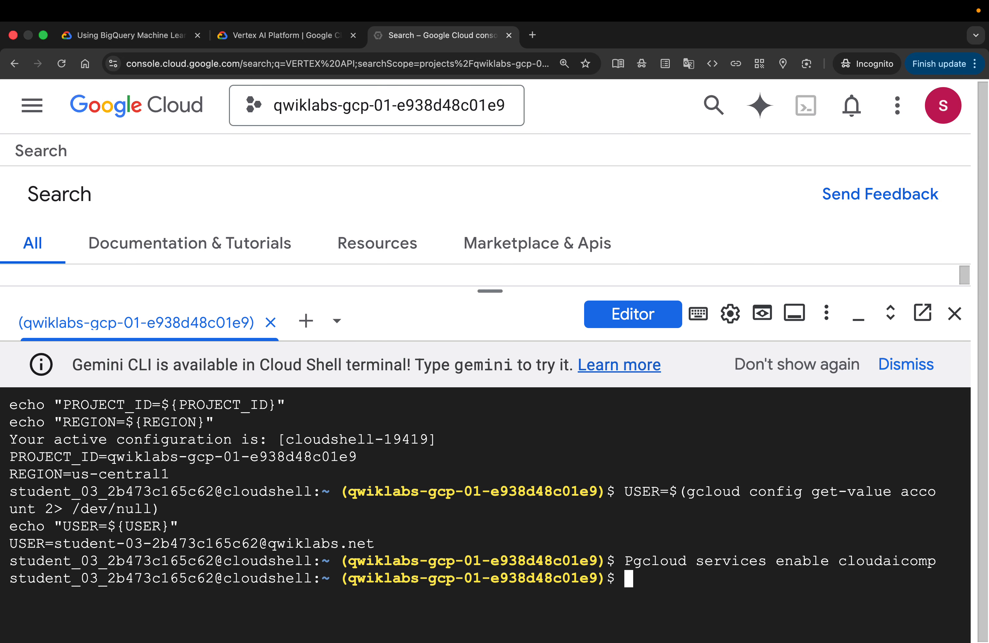
pyautogui.write('gcloud services enable cloudaicompanion.googleapis.com --project ${PROJECT_ID} gcloud services enable aiplatform.googleapis.com --project ${PROJECT_ID}')
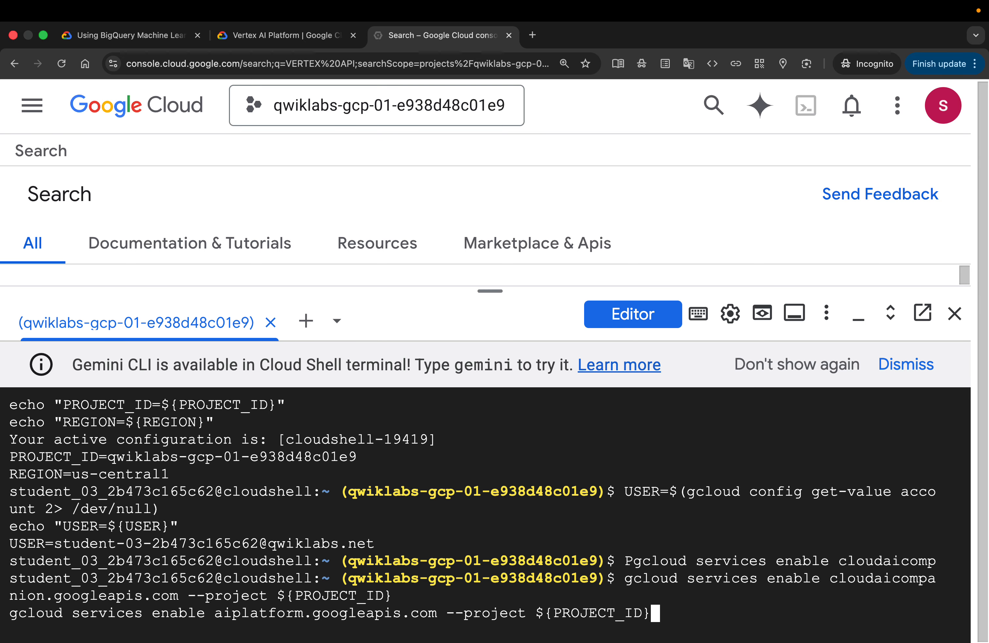
pyautogui.press('Return')
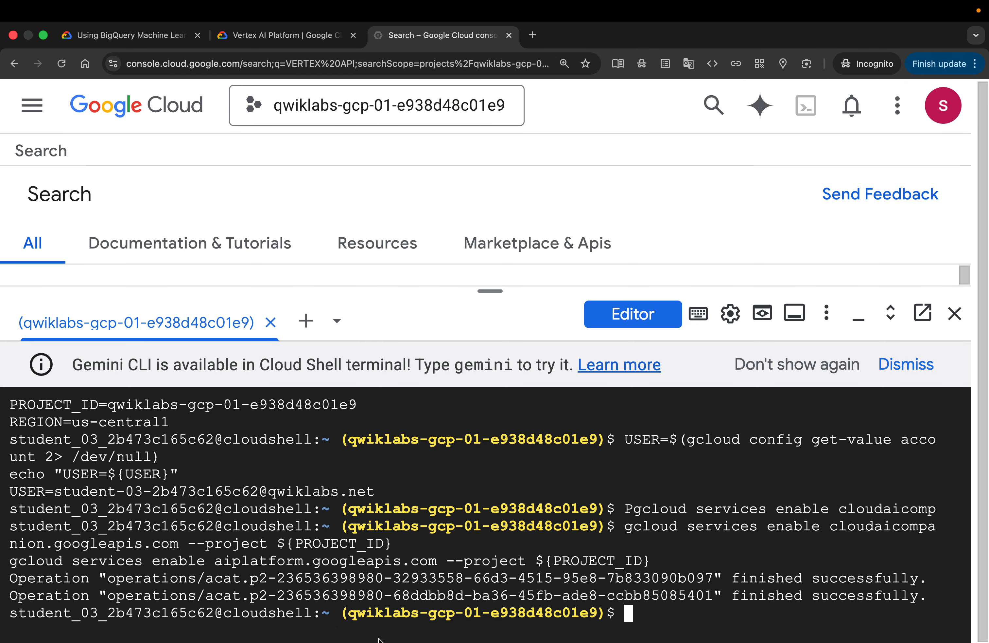
# Copy the step 5 IAM policy-binding commands from the lab and paste them into Cloud Shell
pyautogui.click(117, 36)
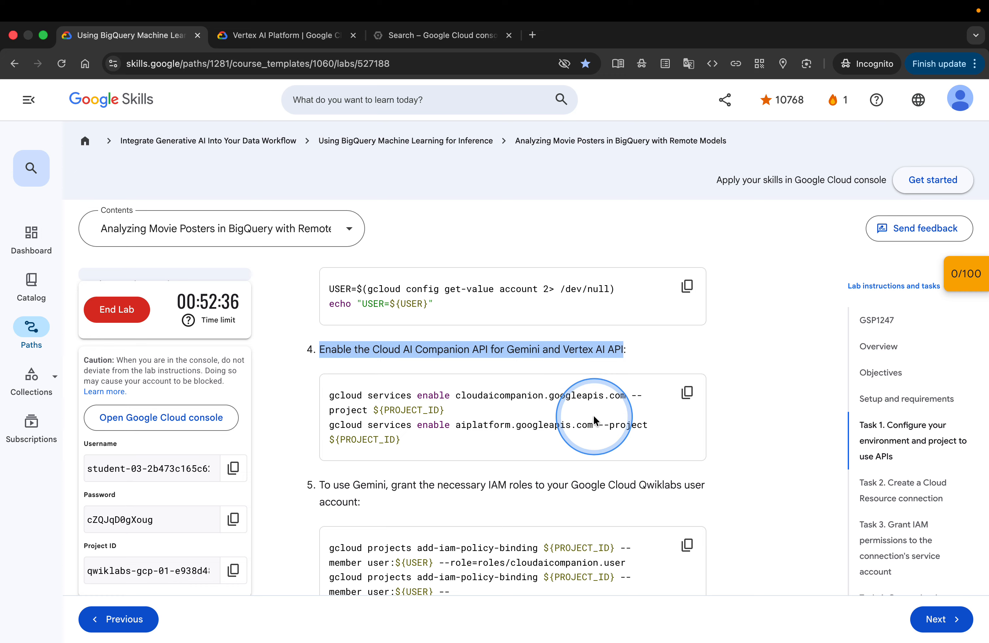
pyautogui.scroll(-3, 617, 443)
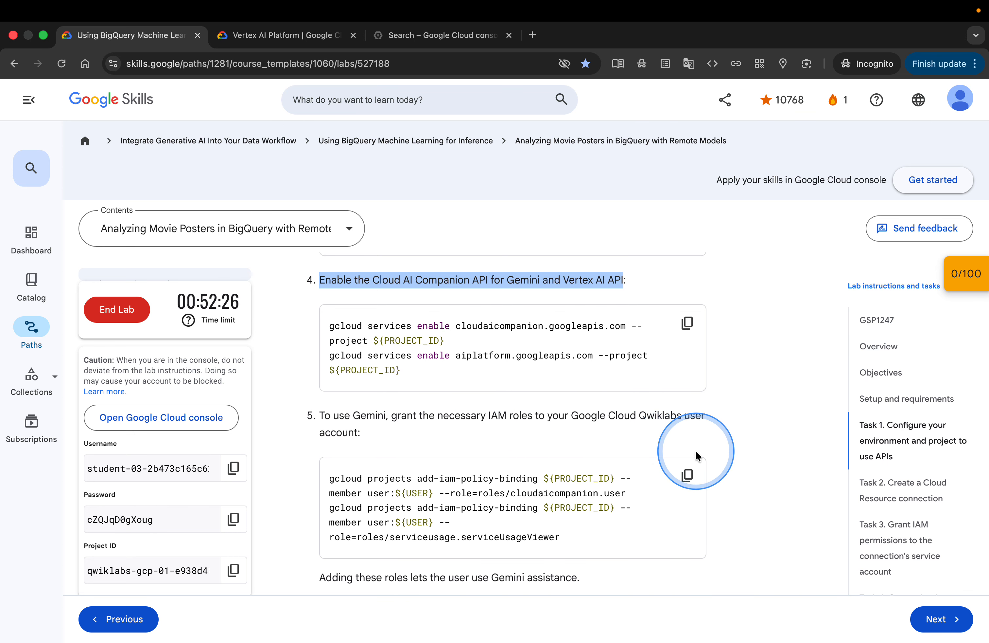
pyautogui.click(690, 476)
pyautogui.click(442, 35)
pyautogui.write('gcloud projects add-iam-policy-binding ${PROJECT_ID} --member user:${USER} --role=roles/cloudaicompanion.user gcloud projects add-iam-policy-binding ${PROJECT_ID} --member user:${USER} --role=roles/serviceusage.serviceUsageViewer')
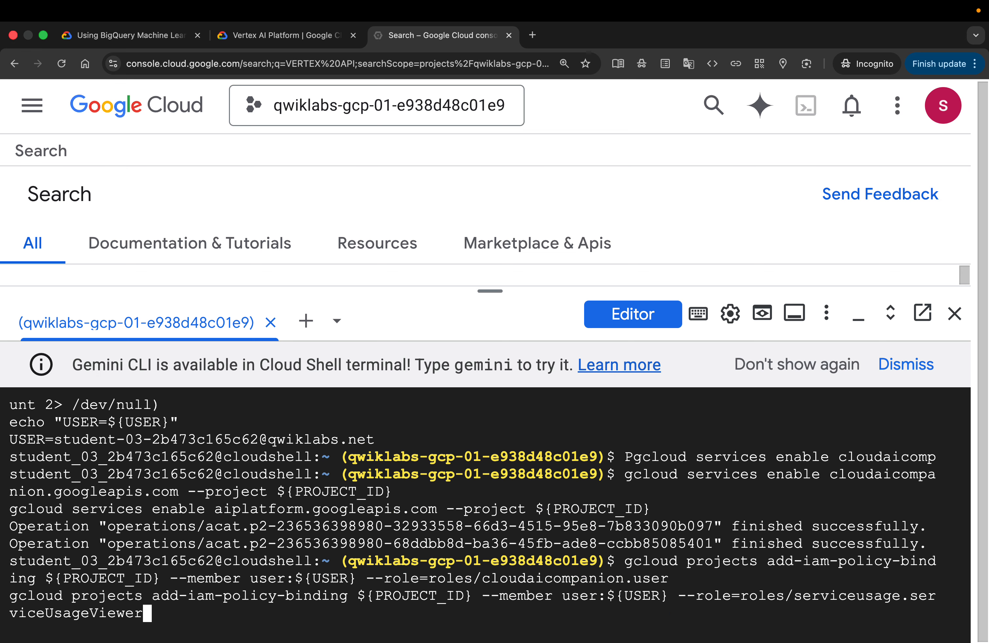
# Run the pasted IAM policy-binding commands granting the cloudaicompanion.user and serviceUsageViewer roles
pyautogui.press('Return')
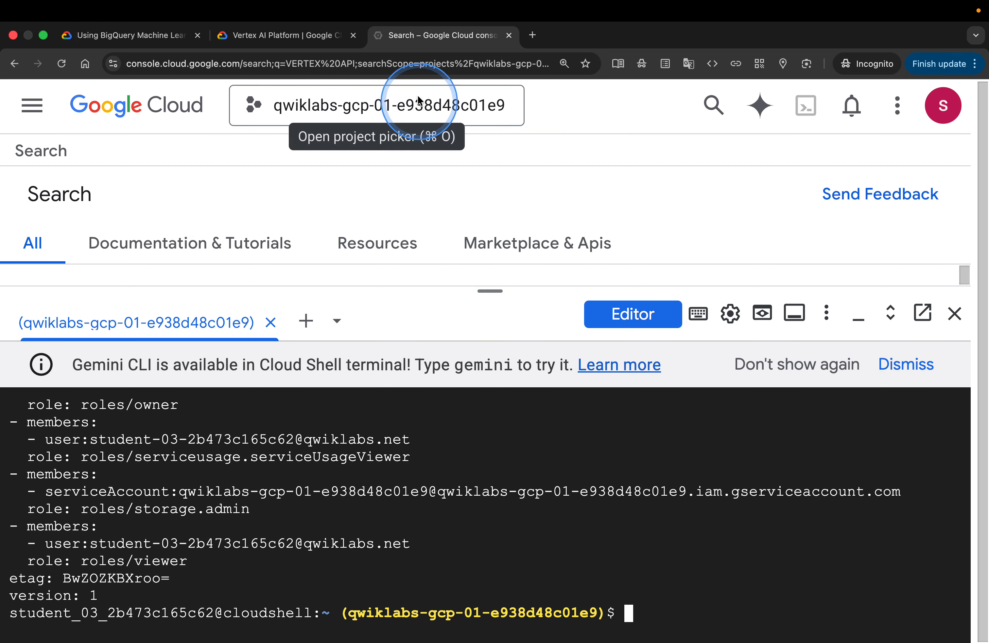
# Close the Vertex AI Platform tab and check Task 1 progress in the lab instructions
pyautogui.click(261, 39)
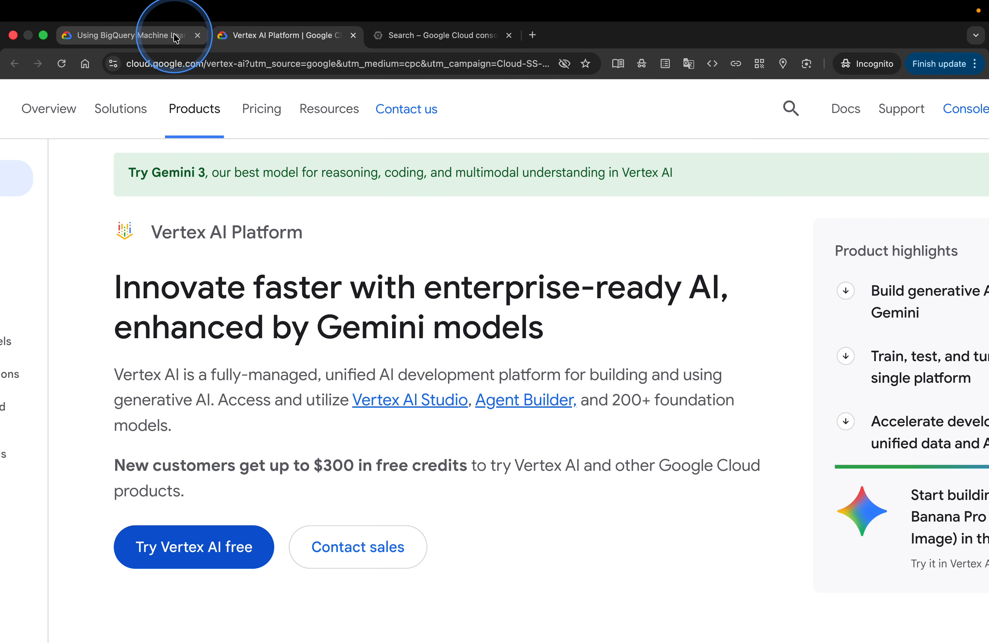
pyautogui.click(353, 35)
pyautogui.click(147, 37)
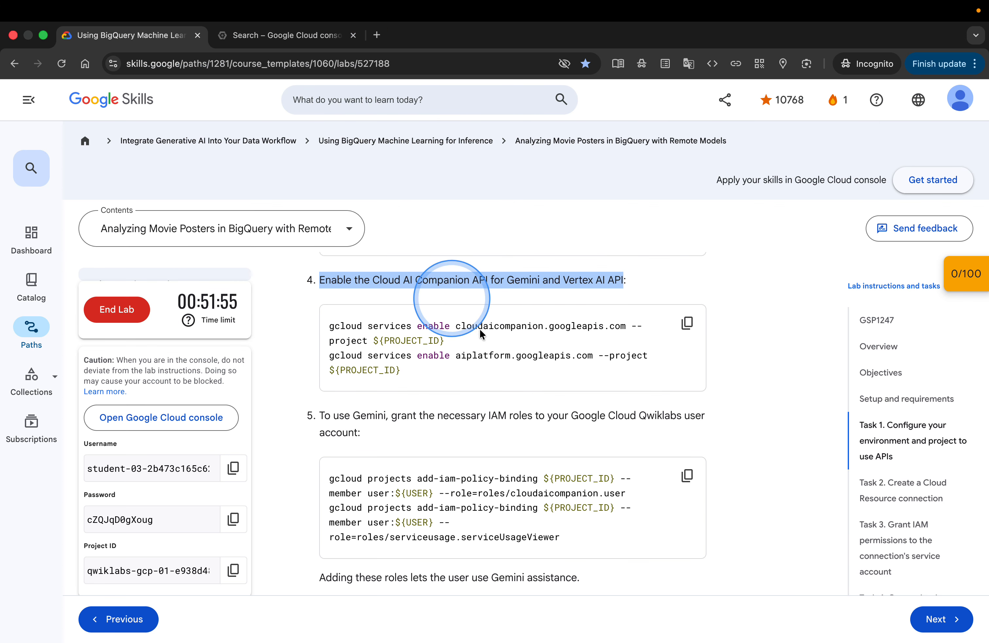
pyautogui.scroll(-1, 688, 475)
pyautogui.scroll(2, 688, 496)
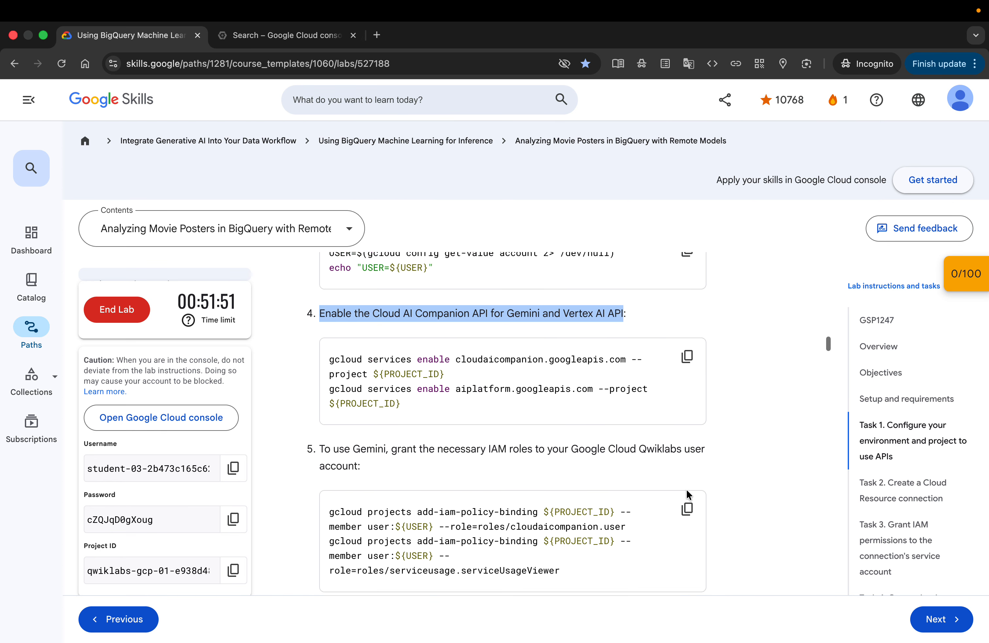
pyautogui.scroll(-5, 687, 495)
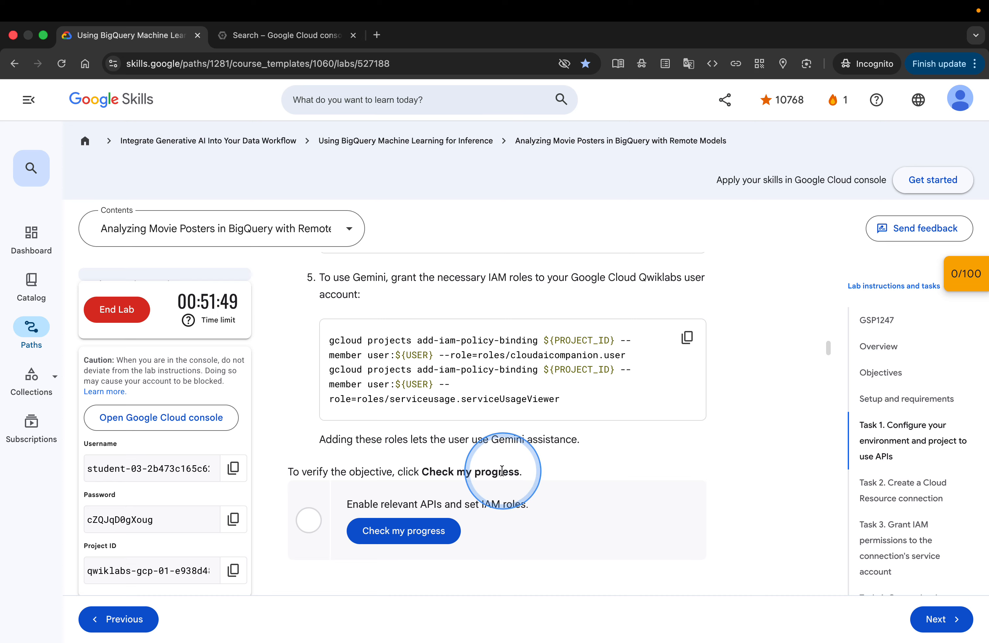
pyautogui.click(397, 527)
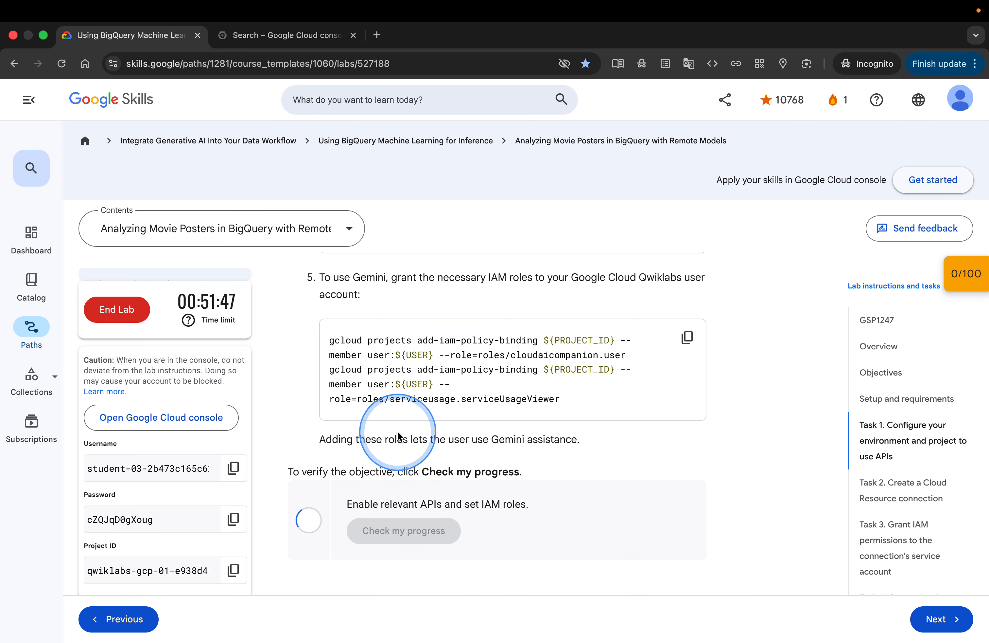
# Review the Task 2 instructions for creating a Cloud Resource connection and browse the console navigation menu
pyautogui.scroll(-7, 594, 480)
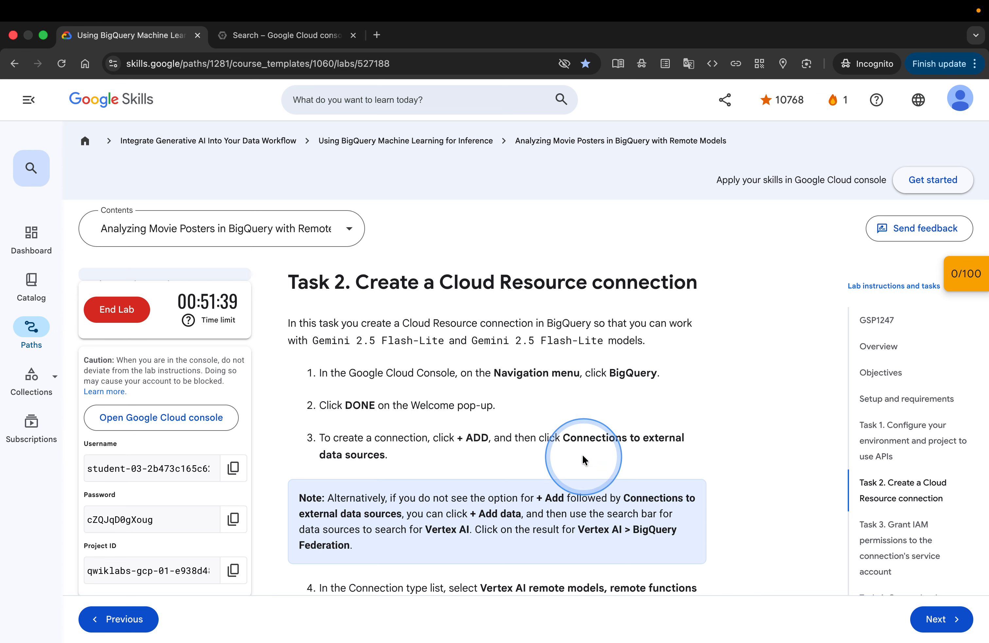
pyautogui.scroll(-1, 565, 426)
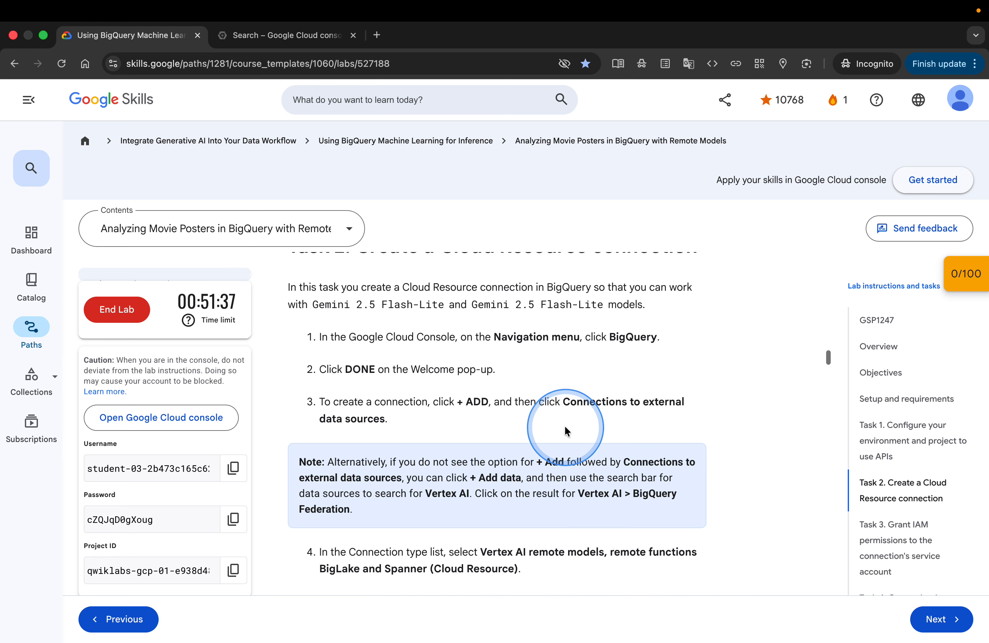
pyautogui.scroll(-1, 564, 425)
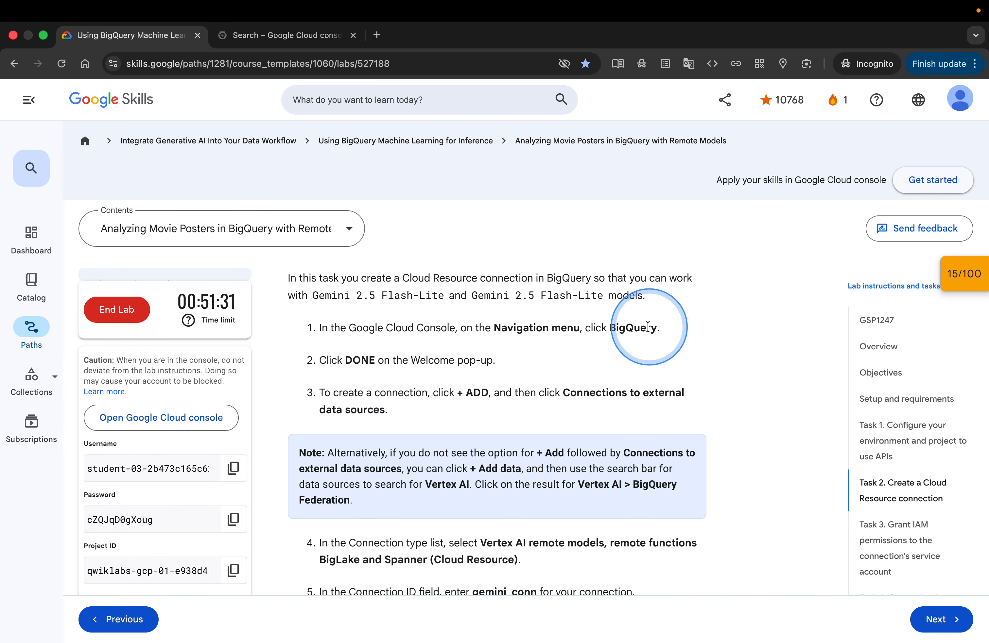
pyautogui.click(284, 40)
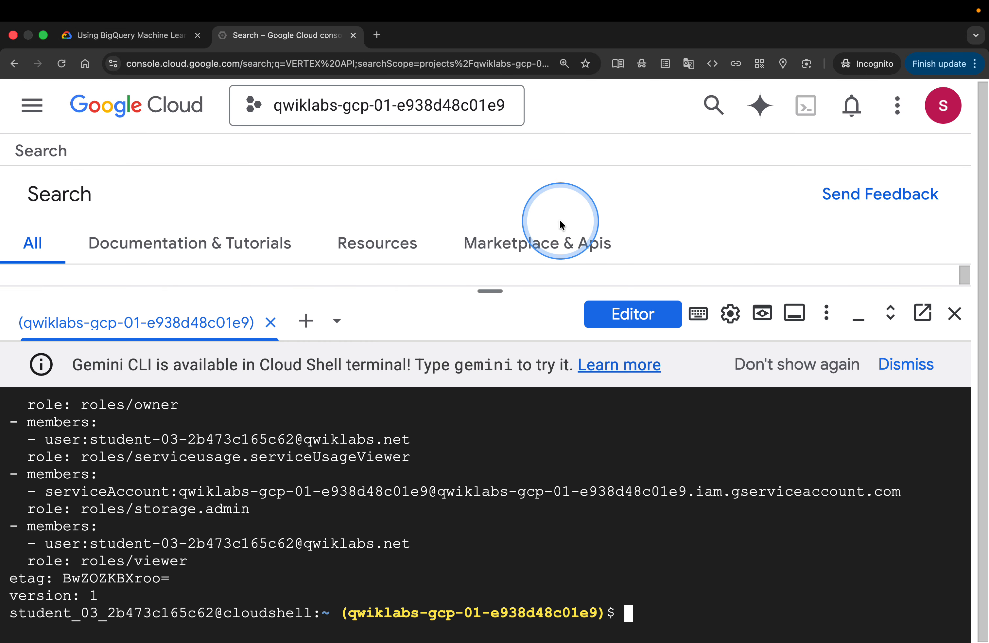
pyautogui.moveTo(494, 290); pyautogui.dragTo(501, 590)
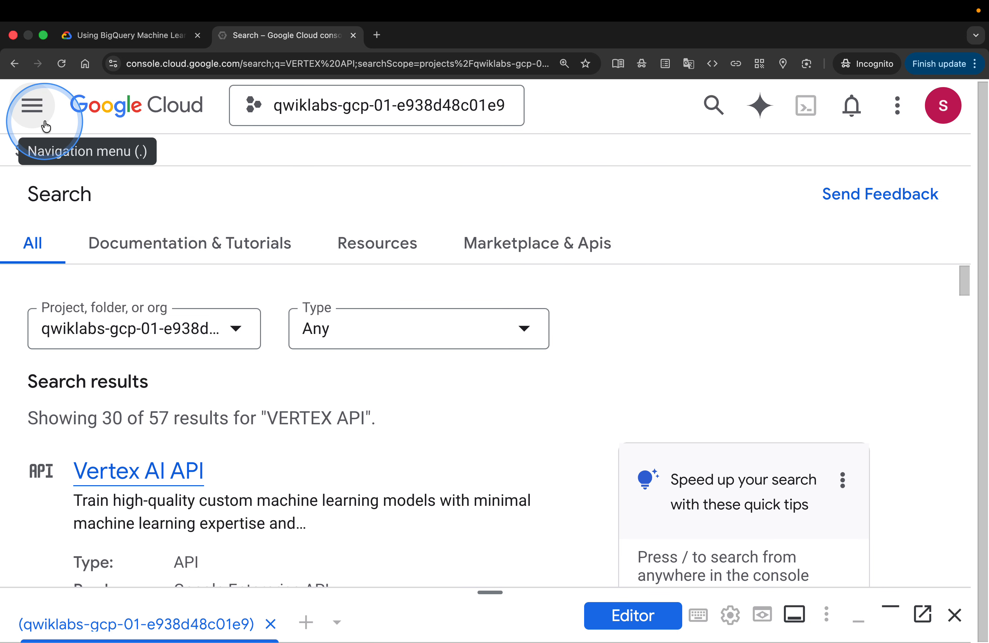
pyautogui.click(32, 105)
pyautogui.scroll(-1, 118, 372)
pyautogui.scroll(-10, 119, 373)
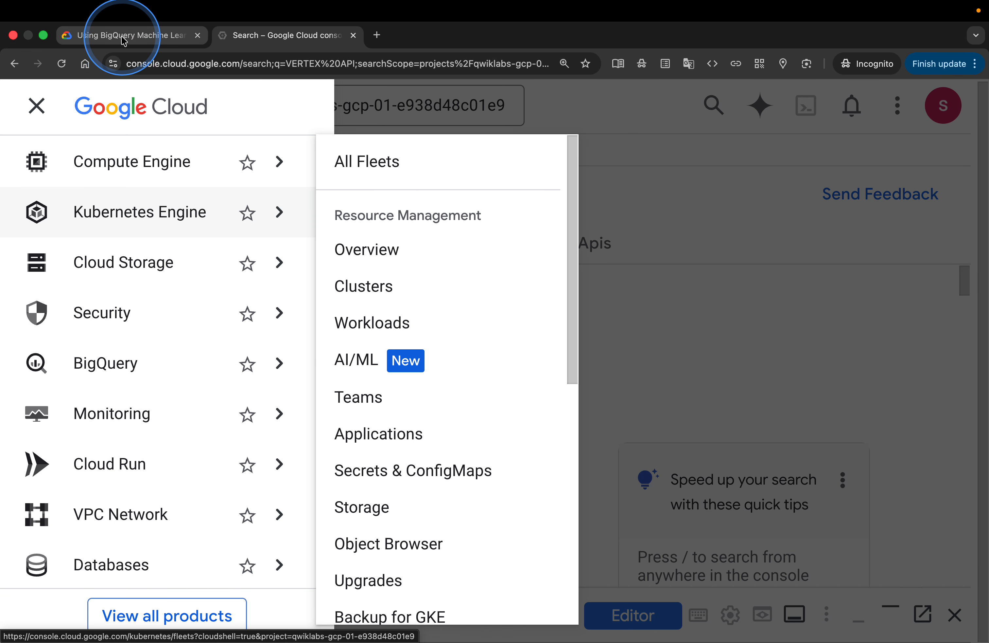
pyautogui.click(123, 37)
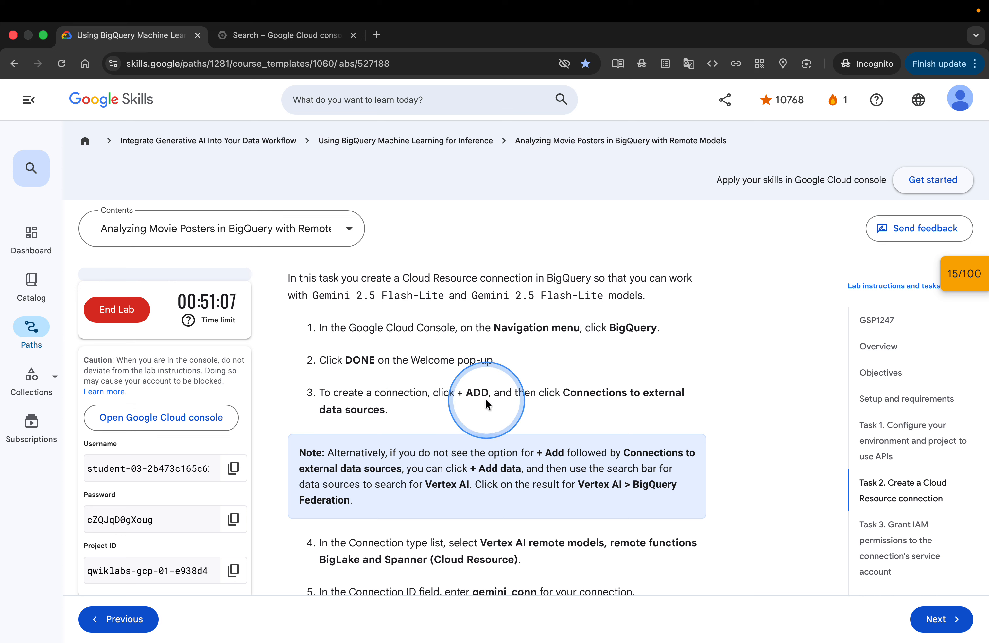
# Open BigQuery from the navigation menu and dismiss the welcome pop-up
pyautogui.click(287, 35)
pyautogui.click(32, 105)
pyautogui.click(166, 369)
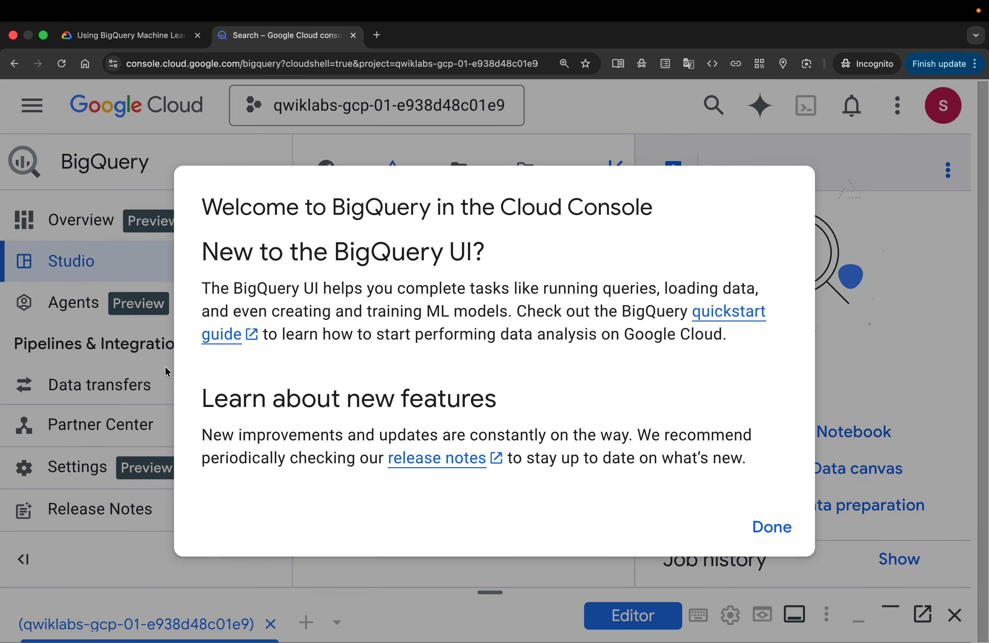
pyautogui.click(772, 529)
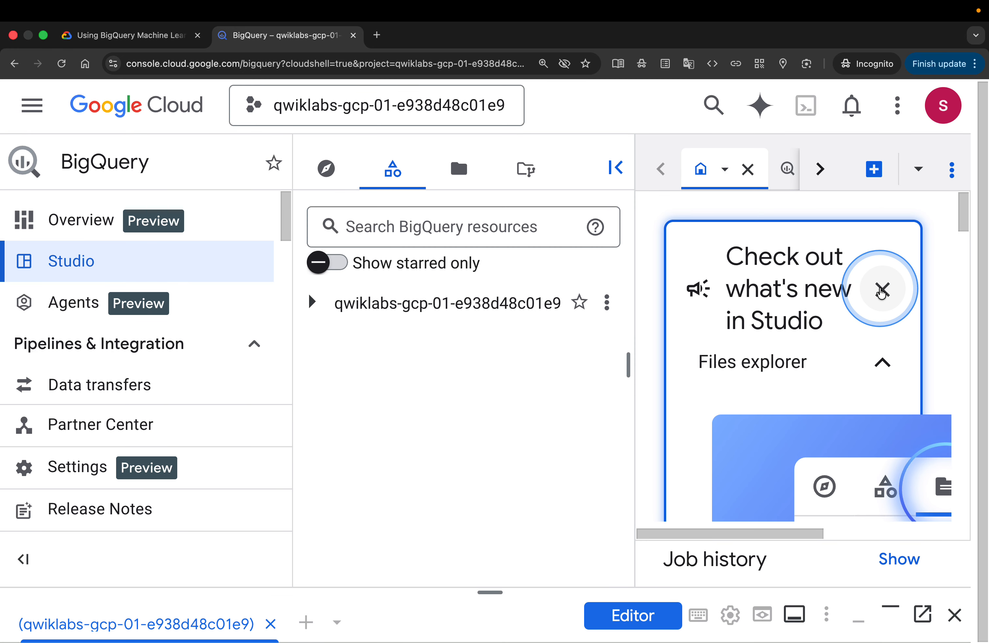
# Dismiss the What's new in Studio card in BigQuery
pyautogui.click(881, 291)
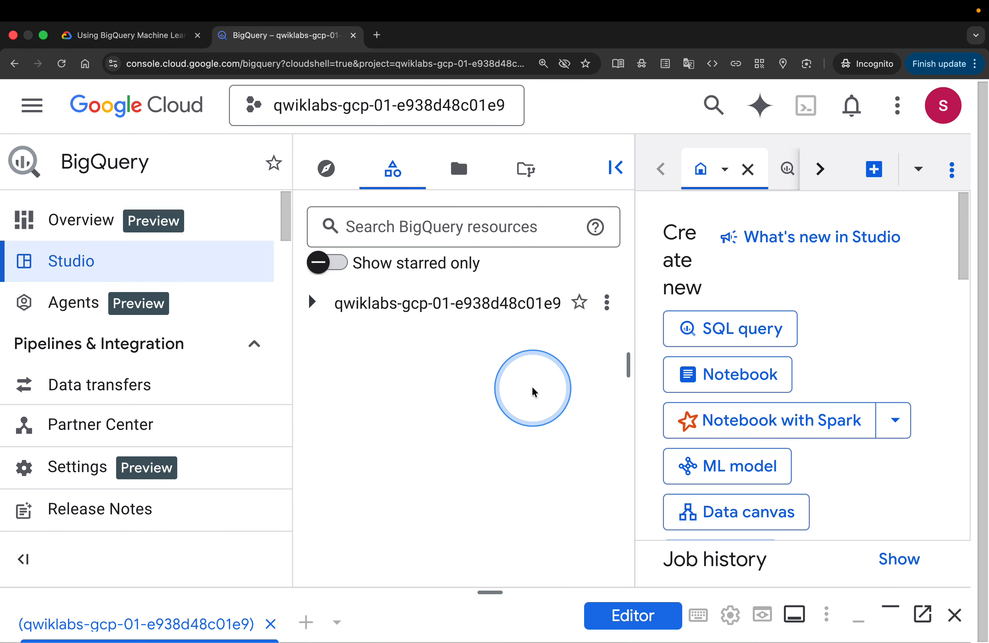
pyautogui.hotkey('ctrl', '-')
pyautogui.hotkey('ctrl', '-')
pyautogui.hotkey('ctrl', '-')
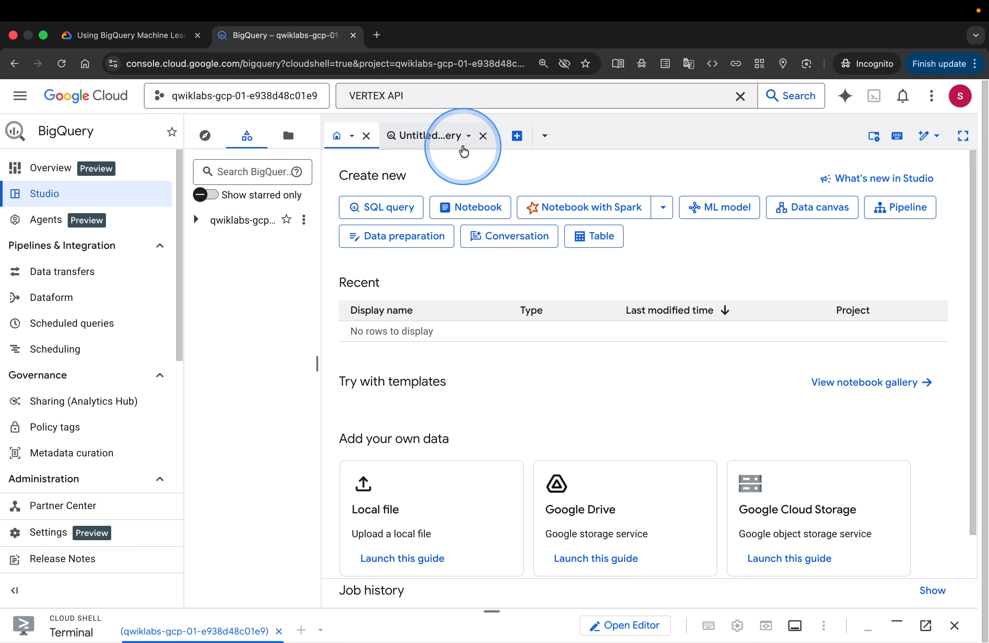
# Open the Explorer pane in BigQuery Studio
pyautogui.click(463, 147)
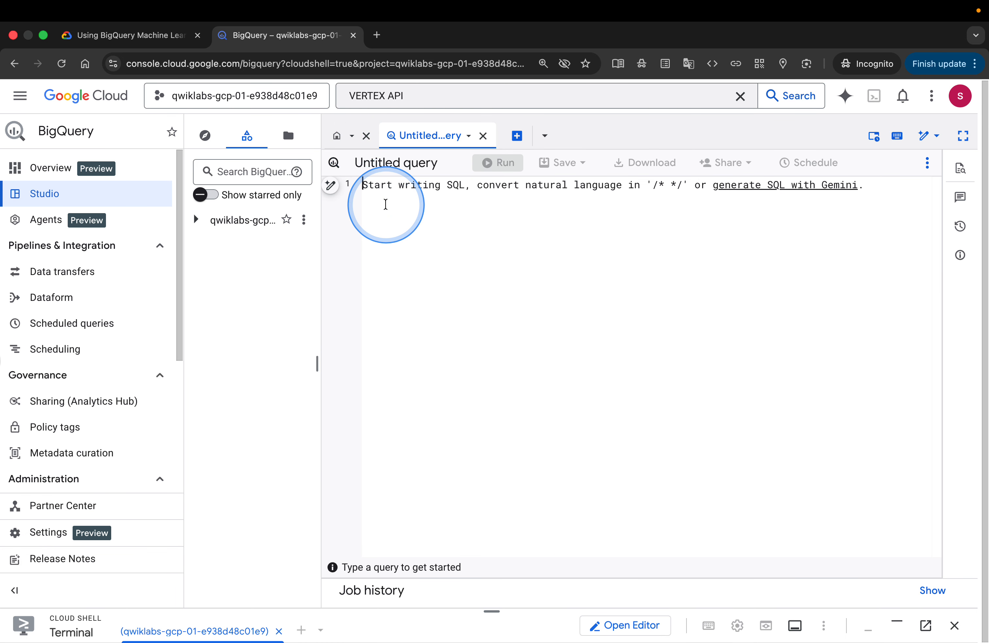
pyautogui.click(338, 135)
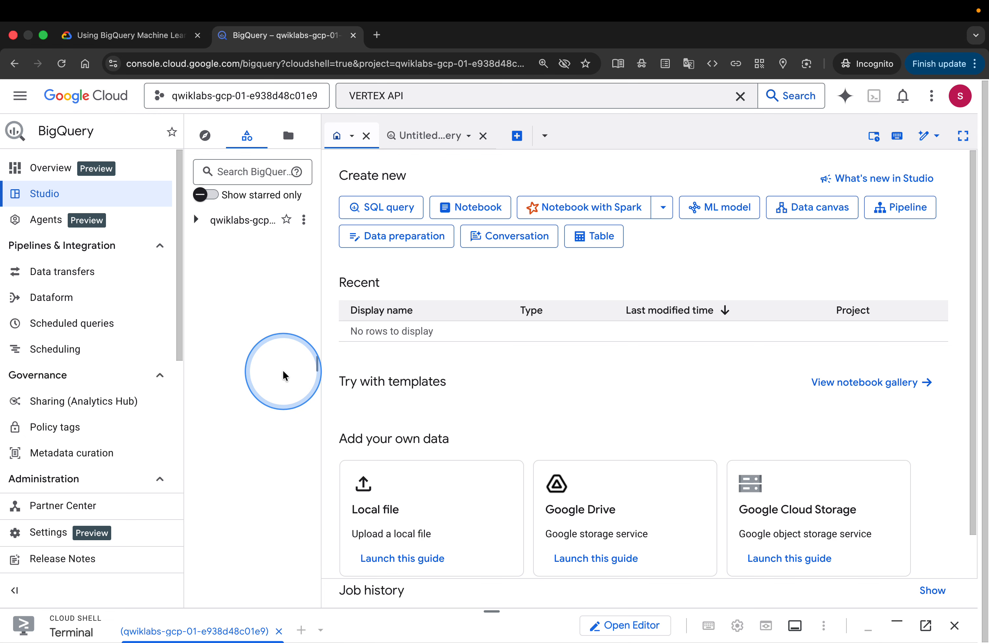
pyautogui.scroll(-2, 456, 376)
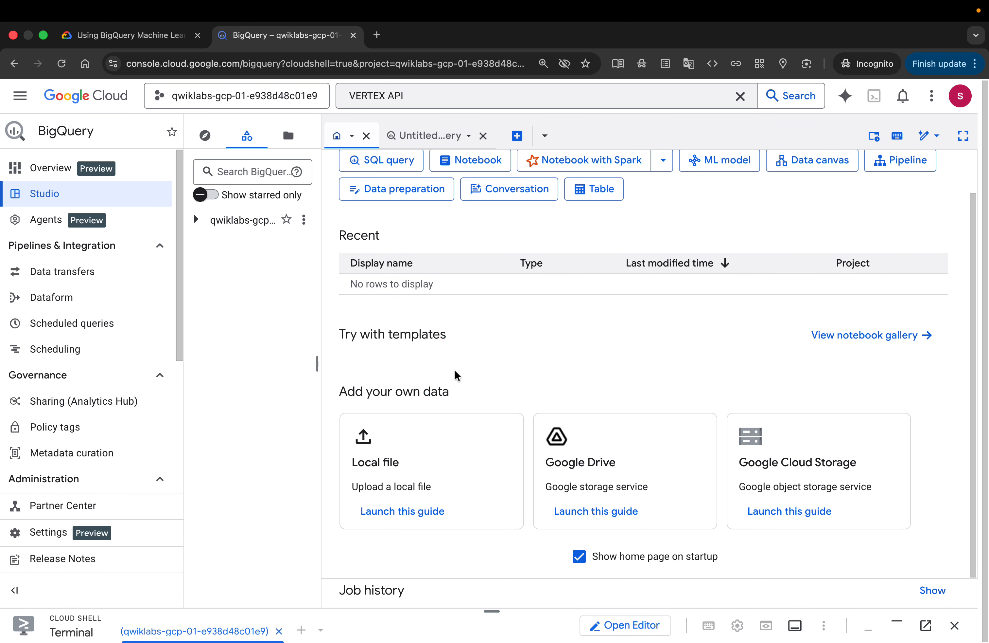
pyautogui.scroll(2, 455, 375)
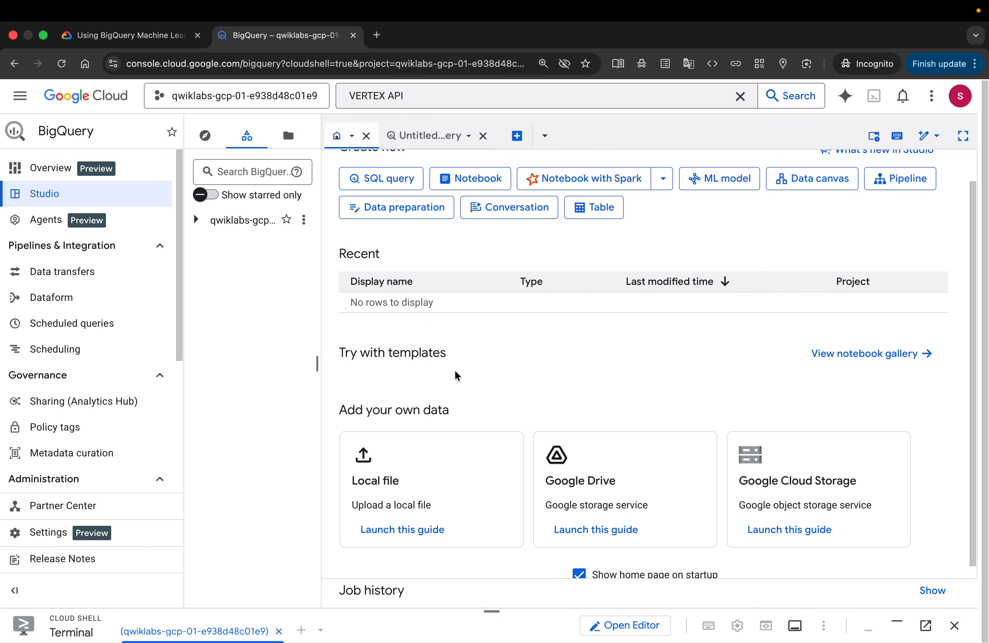
pyautogui.click(204, 135)
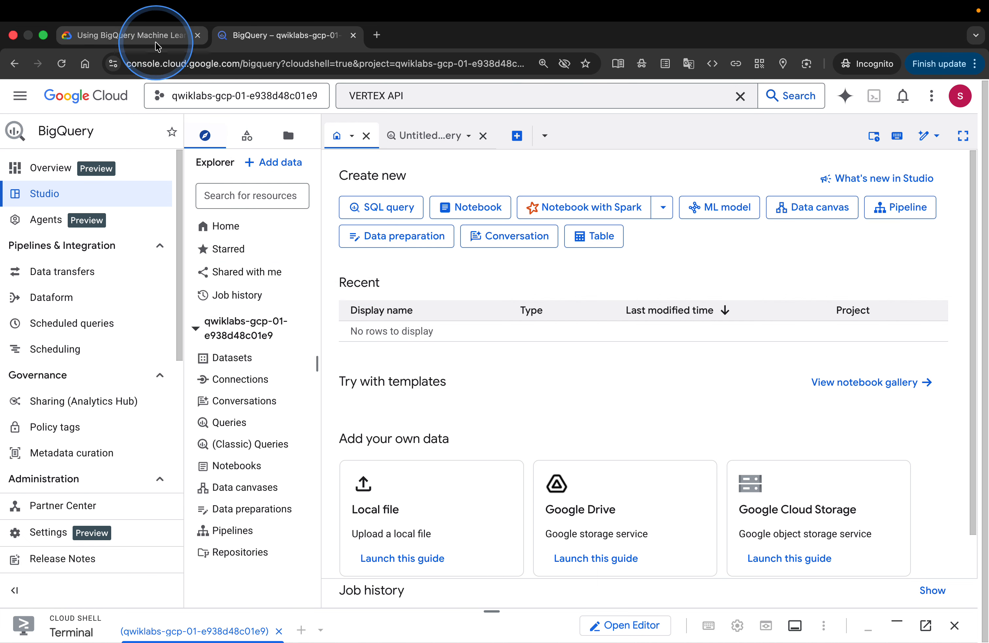
# Review step 3 and the note on adding data in the Task 2 instructions
pyautogui.click(138, 35)
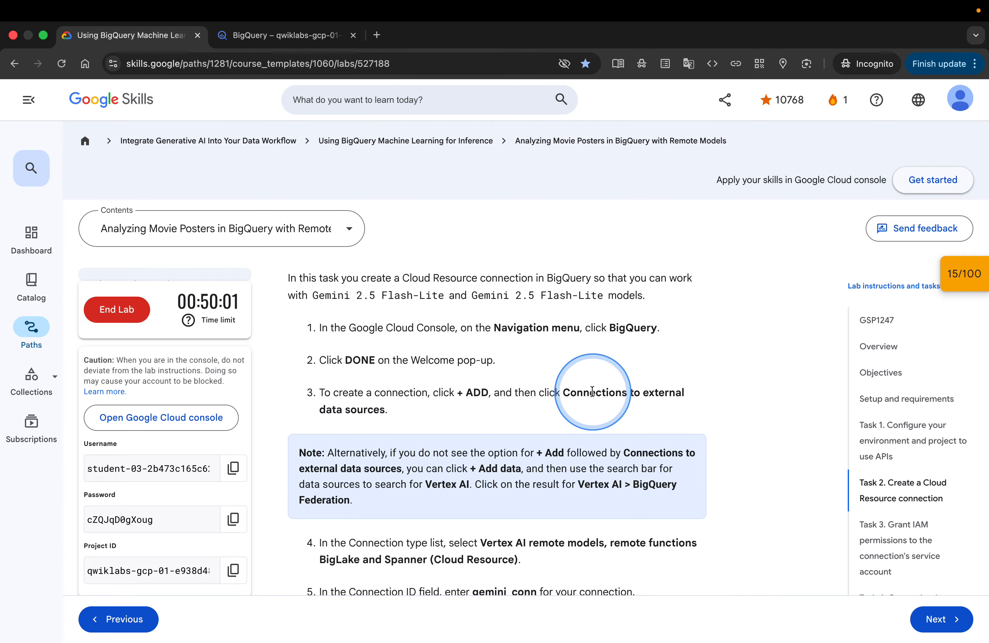
pyautogui.scroll(-1, 610, 406)
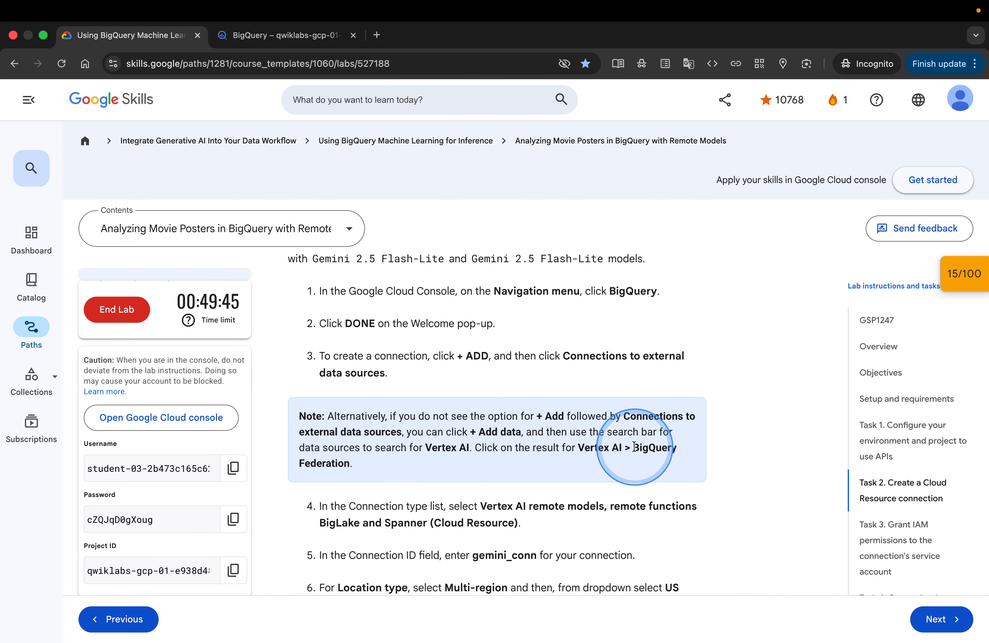
pyautogui.click(260, 36)
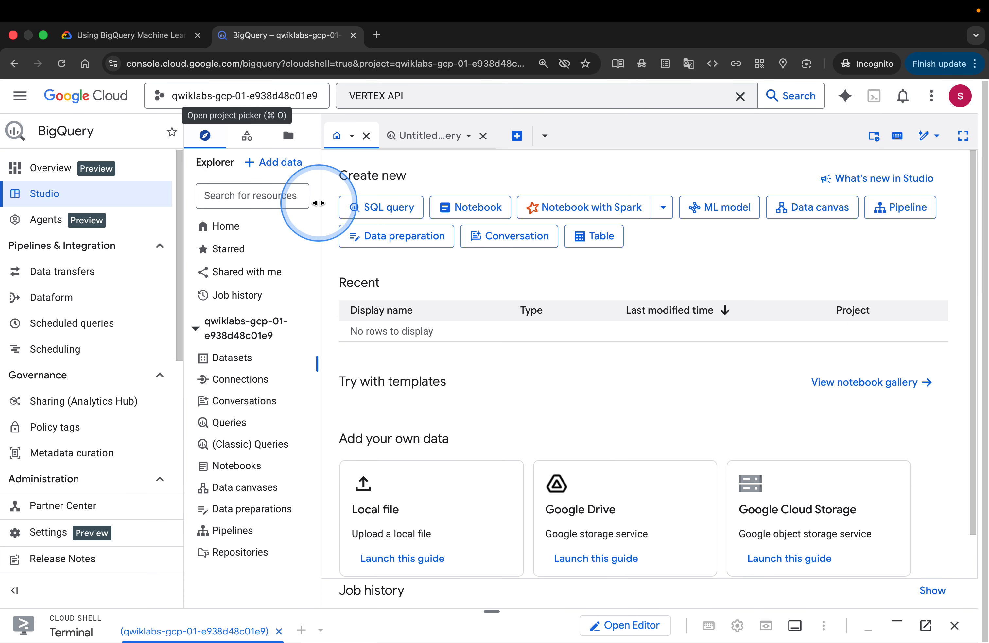
# Add data by searching data sources for vertex and opening Vertex AI's BigQuery Federation
pyautogui.click(272, 165)
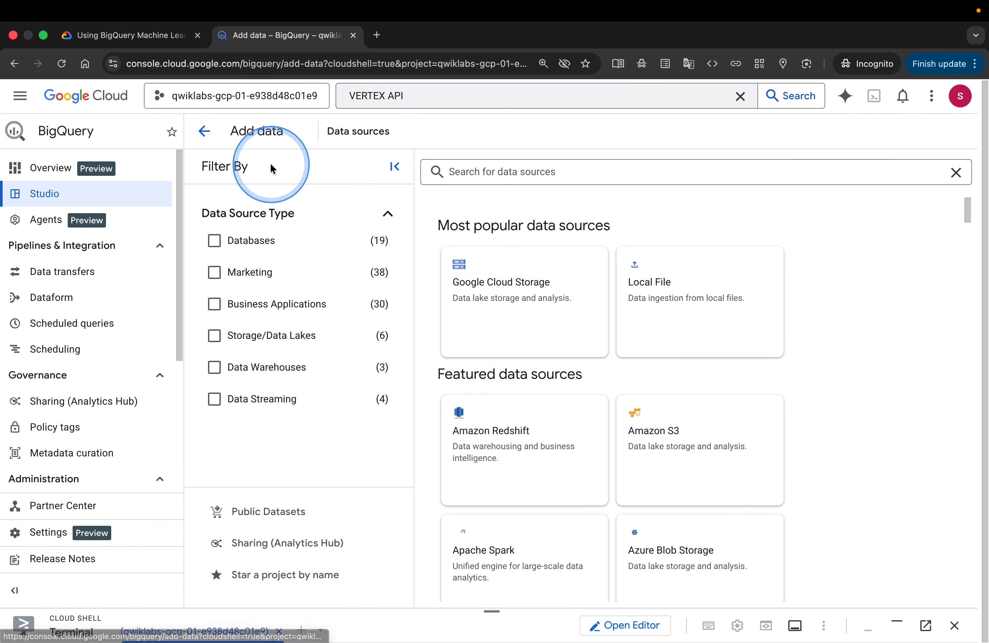
pyautogui.click(430, 171)
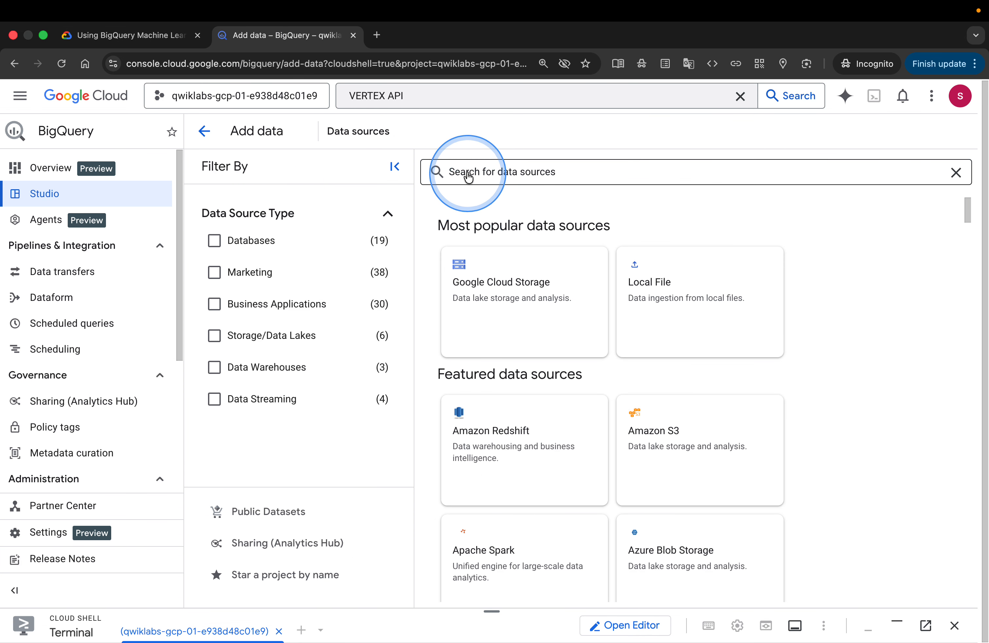
pyautogui.write('vertex')
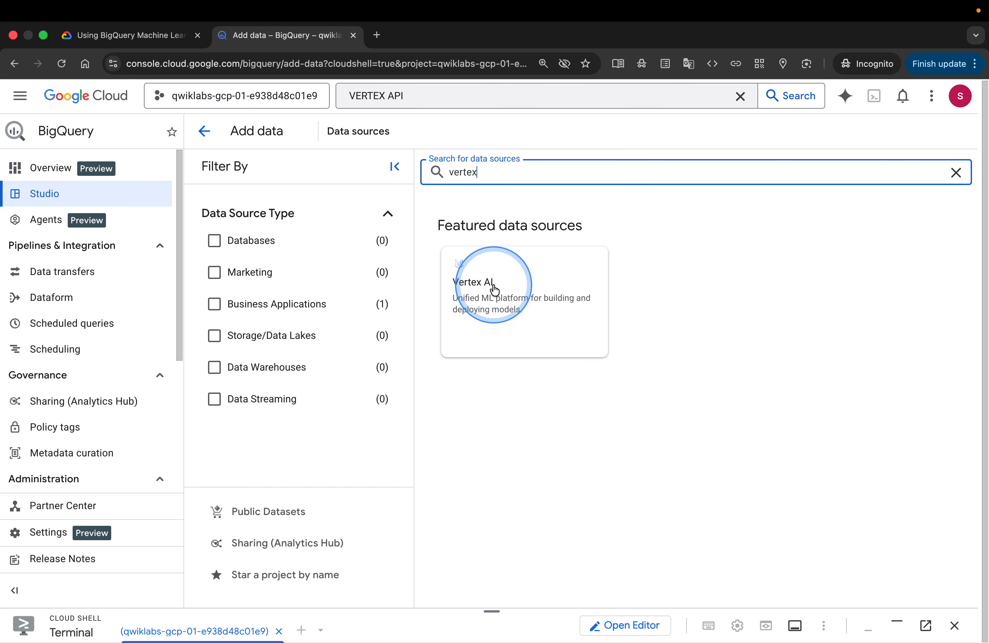
pyautogui.click(465, 284)
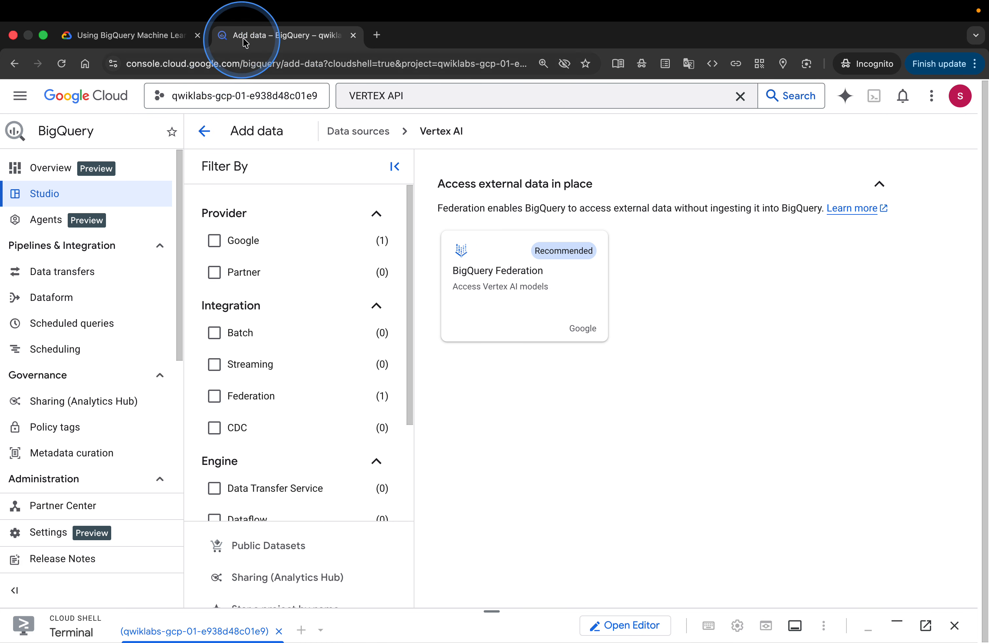
pyautogui.click(161, 36)
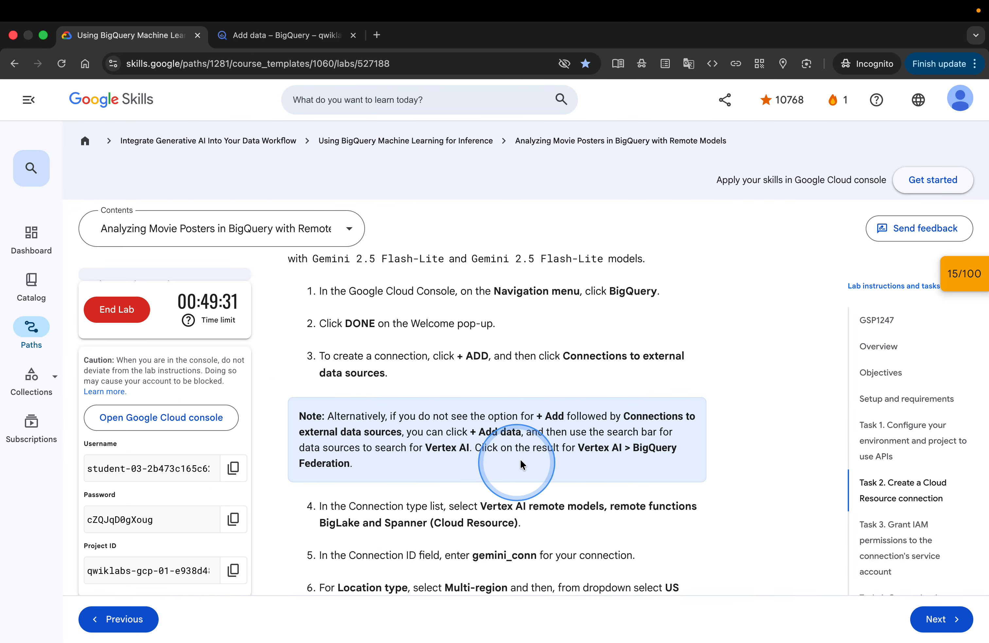
pyautogui.click(269, 42)
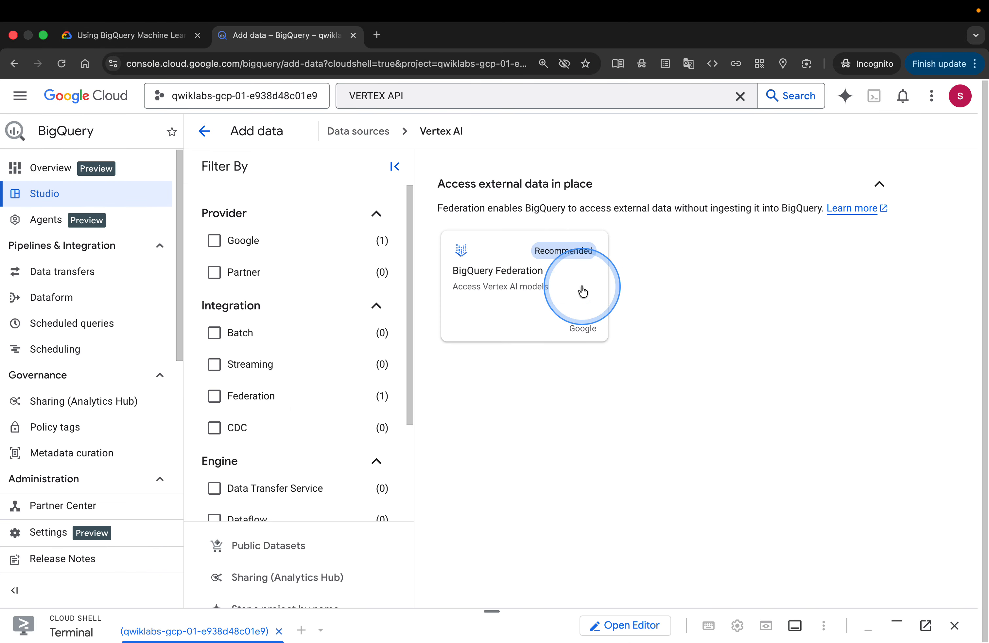
pyautogui.click(507, 286)
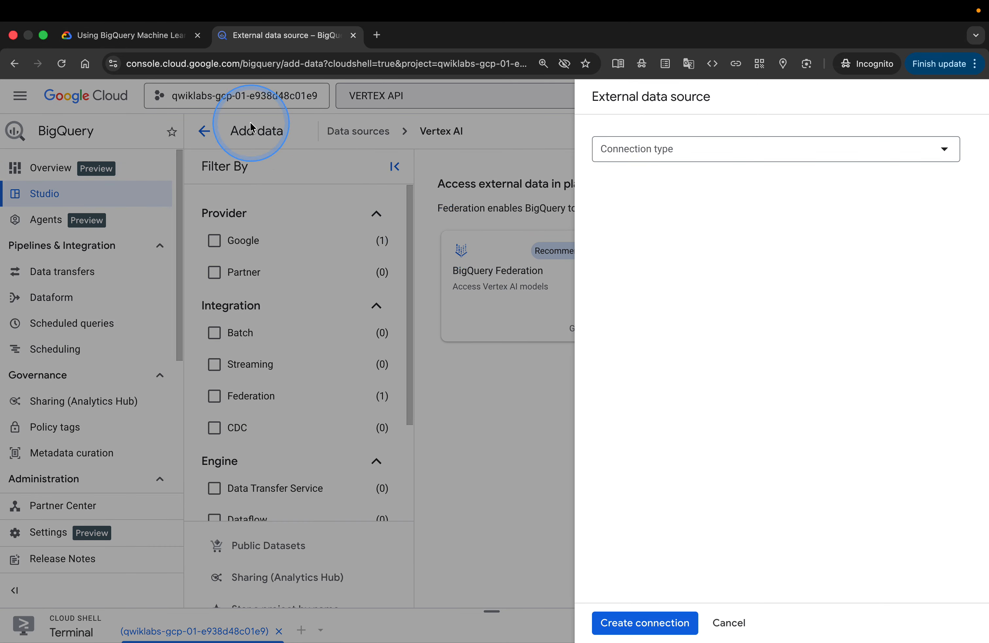
# Review Task 2 steps 4 to 7 for the connection type, ID and location settings
pyautogui.click(146, 41)
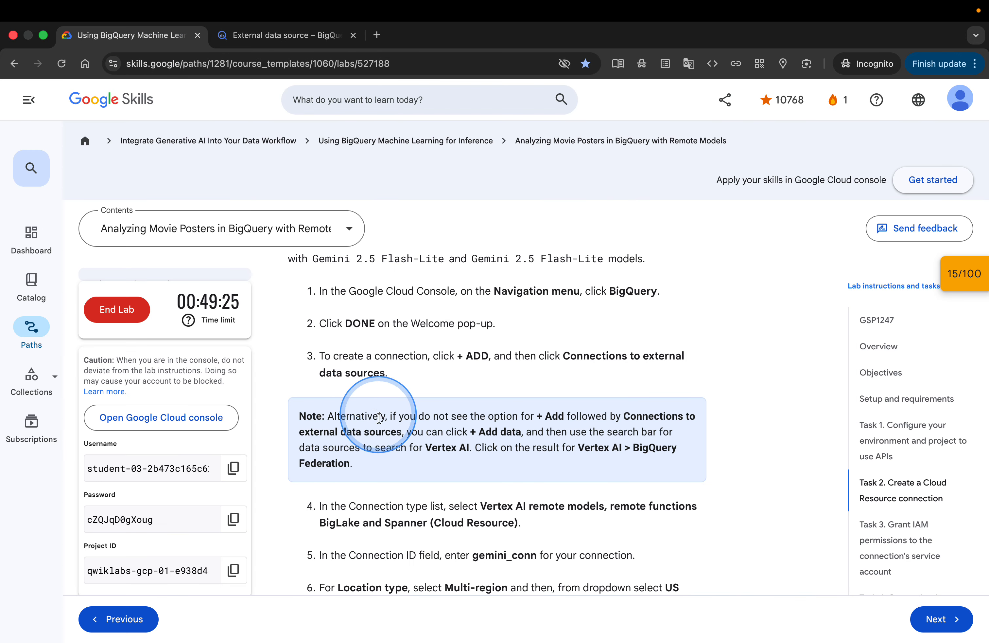
pyautogui.scroll(-3, 387, 435)
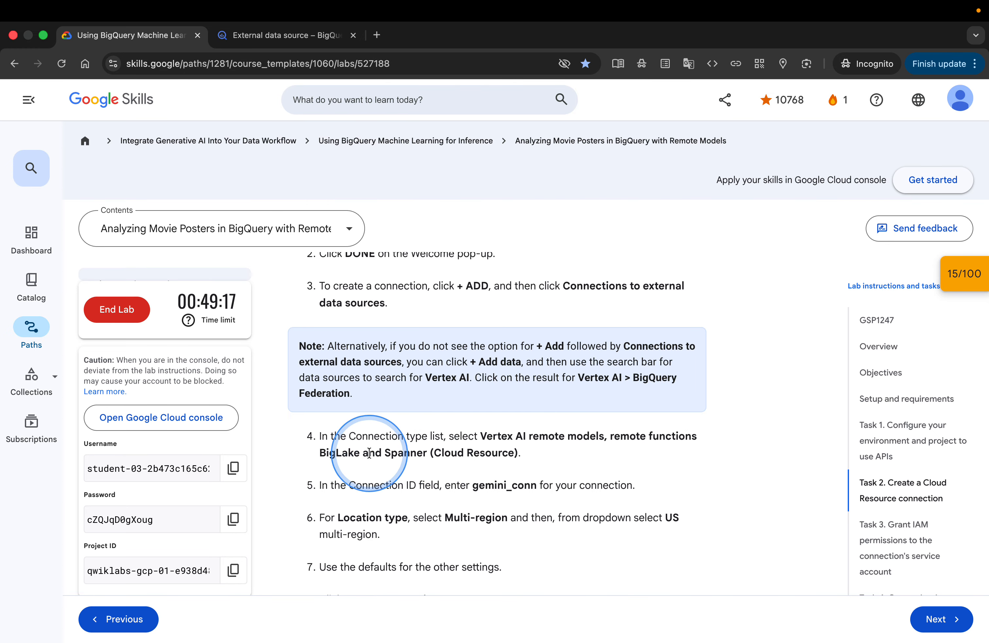
pyautogui.click(262, 35)
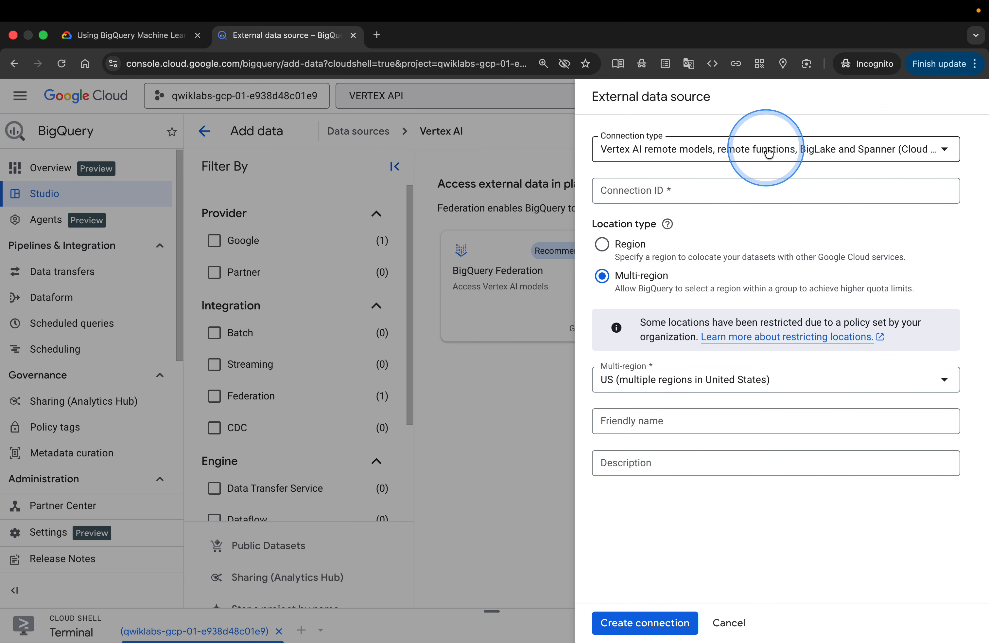
# Enter gemini_conn as the Connection ID, copied from the lab instructions
pyautogui.click(128, 38)
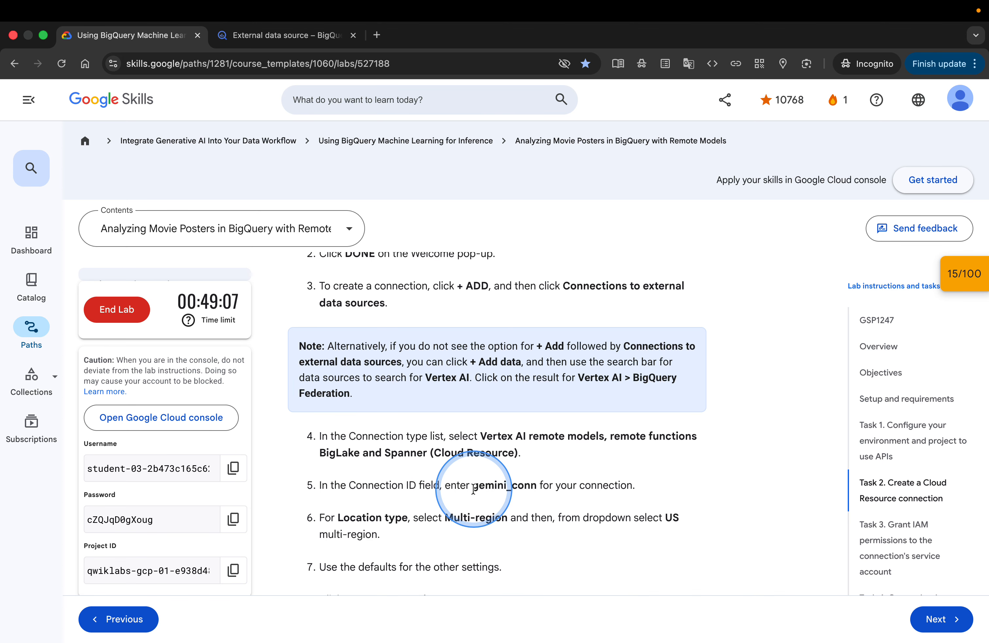
pyautogui.moveTo(473, 489); pyautogui.dragTo(535, 489)
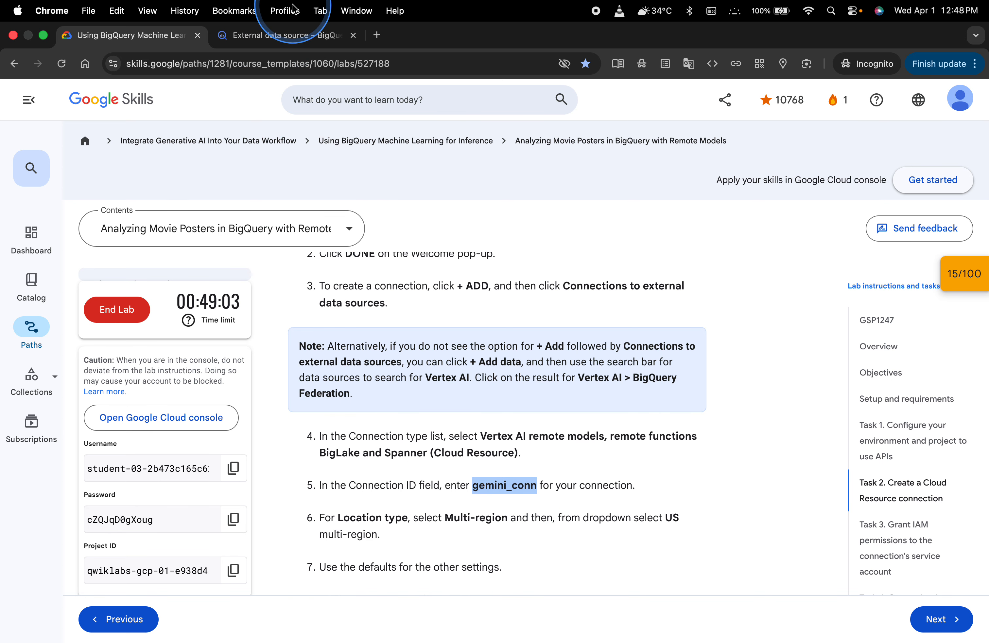
pyautogui.click(282, 34)
pyautogui.click(625, 192)
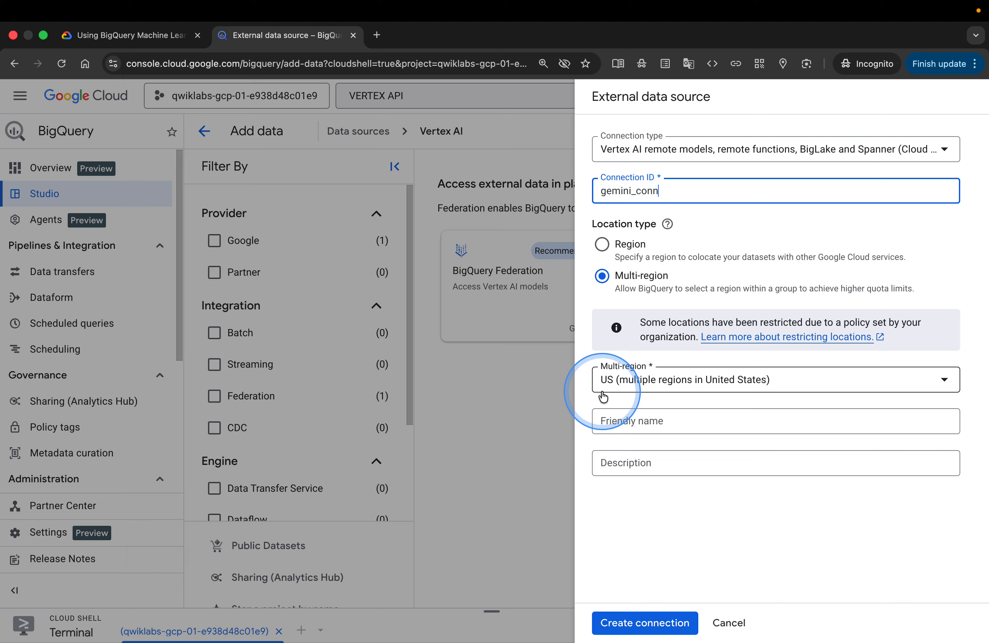
# Select the US multi-region and create the connection, then go to it
pyautogui.click(665, 379)
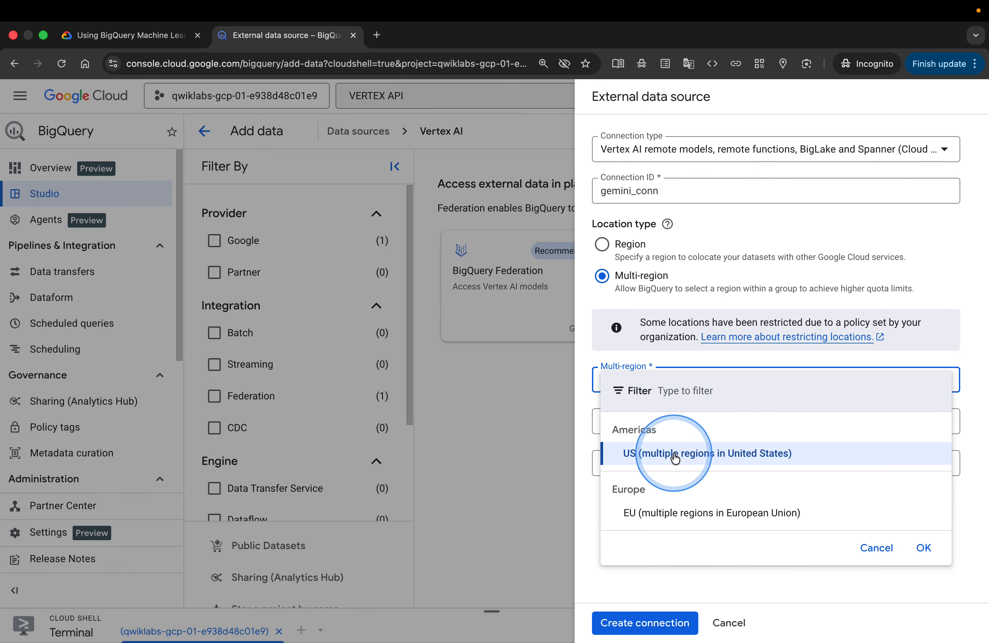
pyautogui.click(692, 458)
pyautogui.click(165, 42)
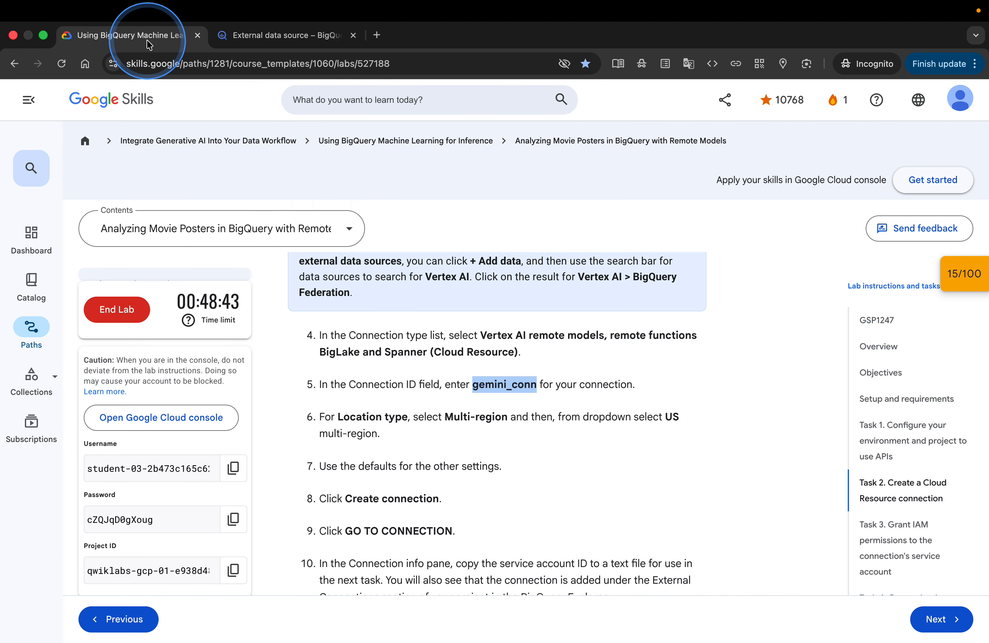
pyautogui.scroll(-2, 460, 477)
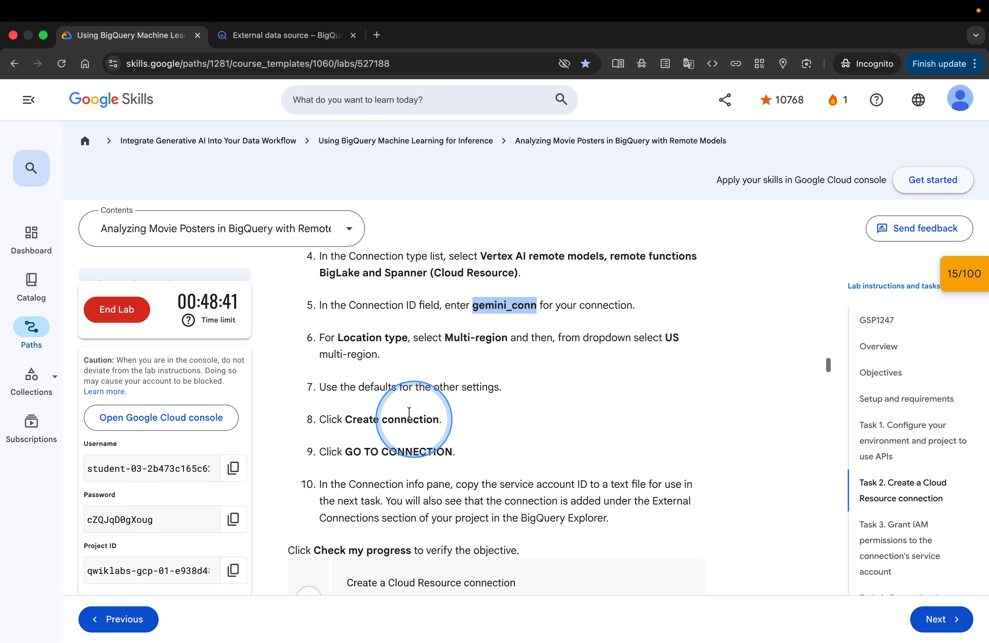
pyautogui.click(284, 35)
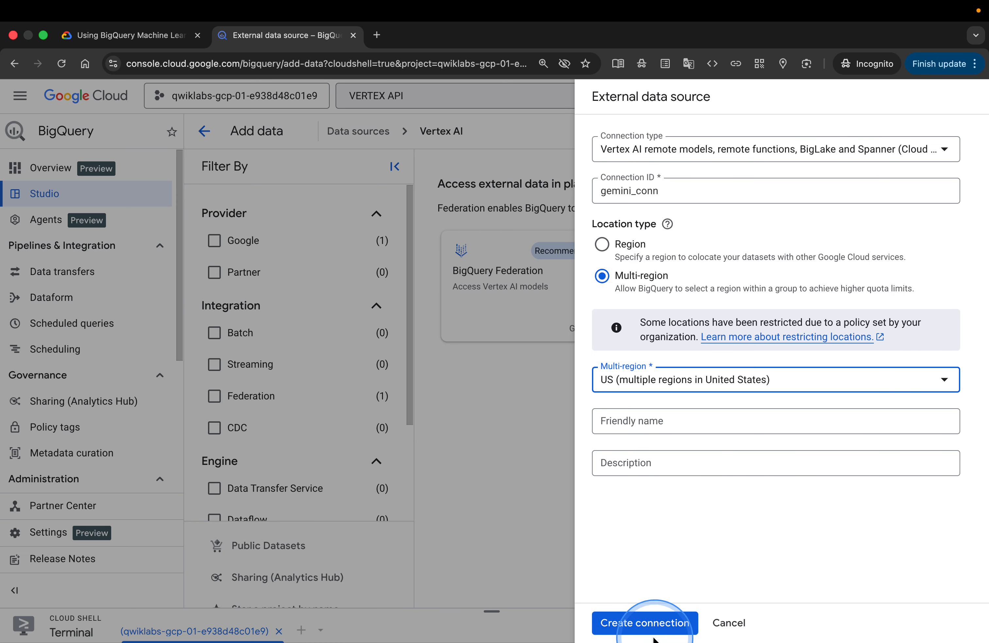
pyautogui.click(647, 629)
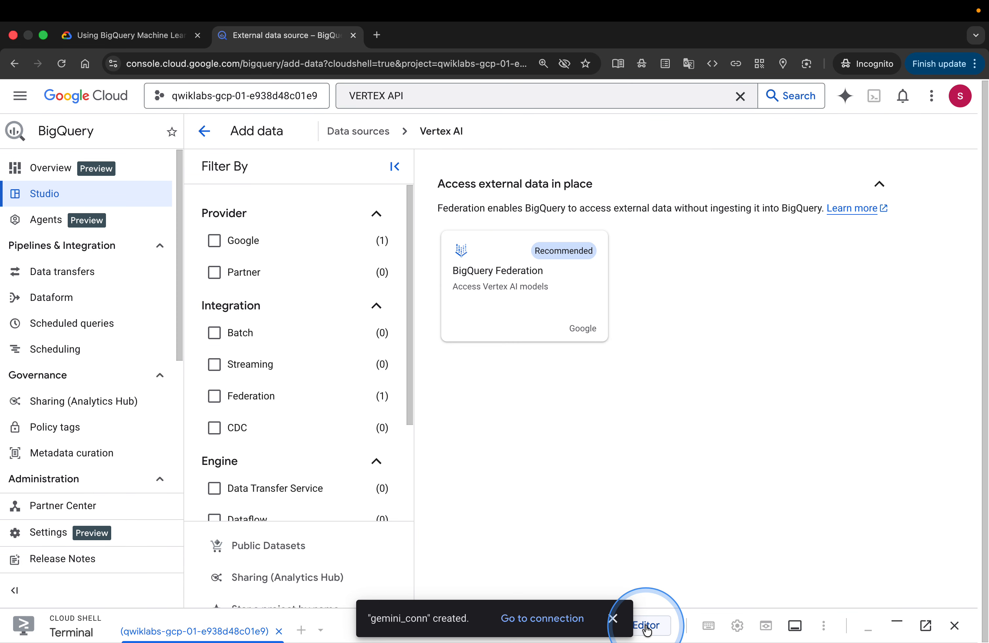
pyautogui.click(540, 618)
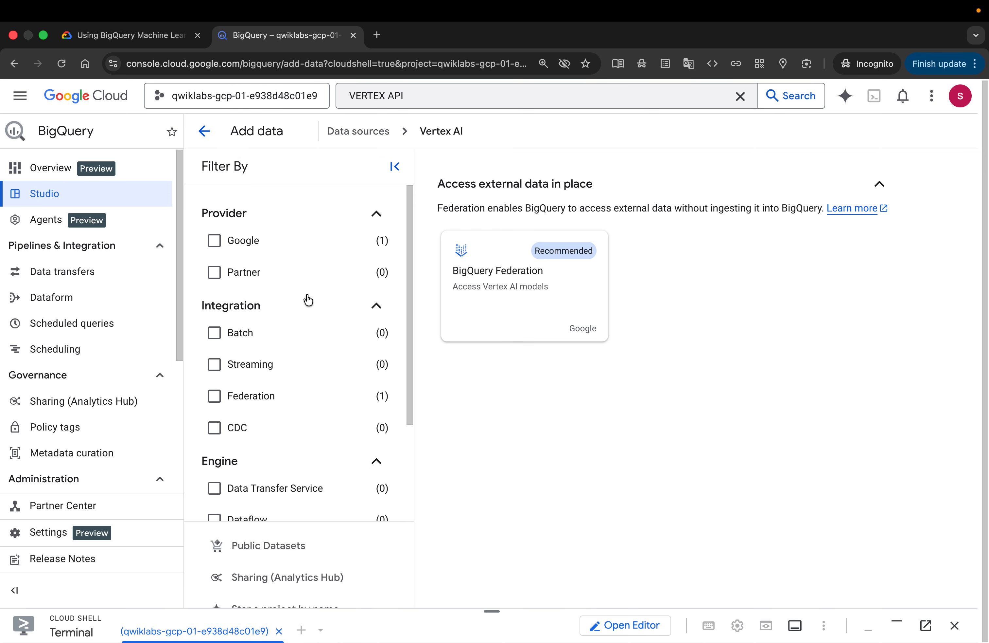
# Check progress on the Create a Cloud Resource connection objective in the lab
pyautogui.click(147, 42)
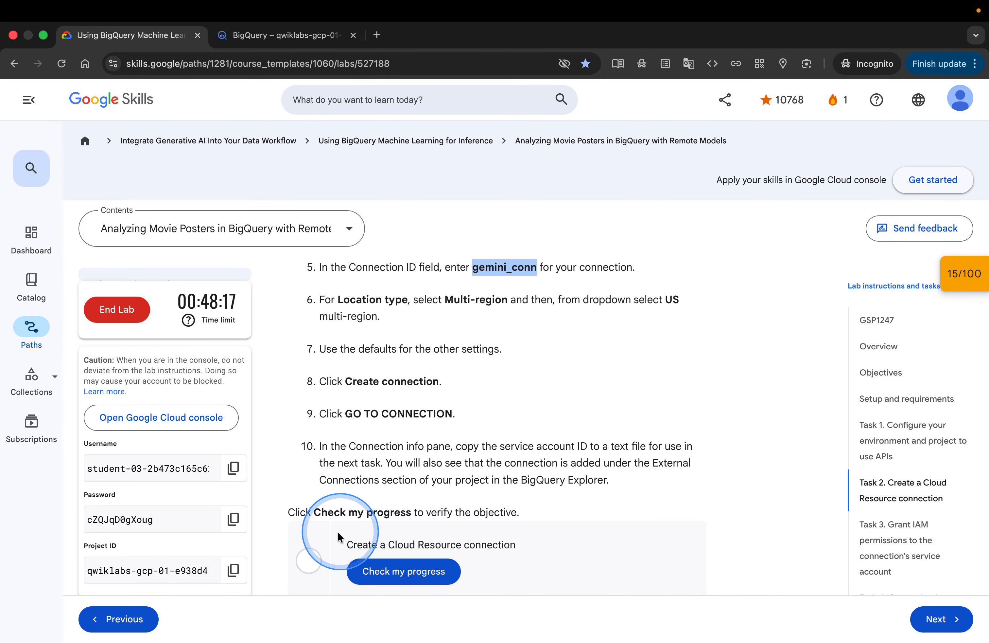
pyautogui.click(399, 567)
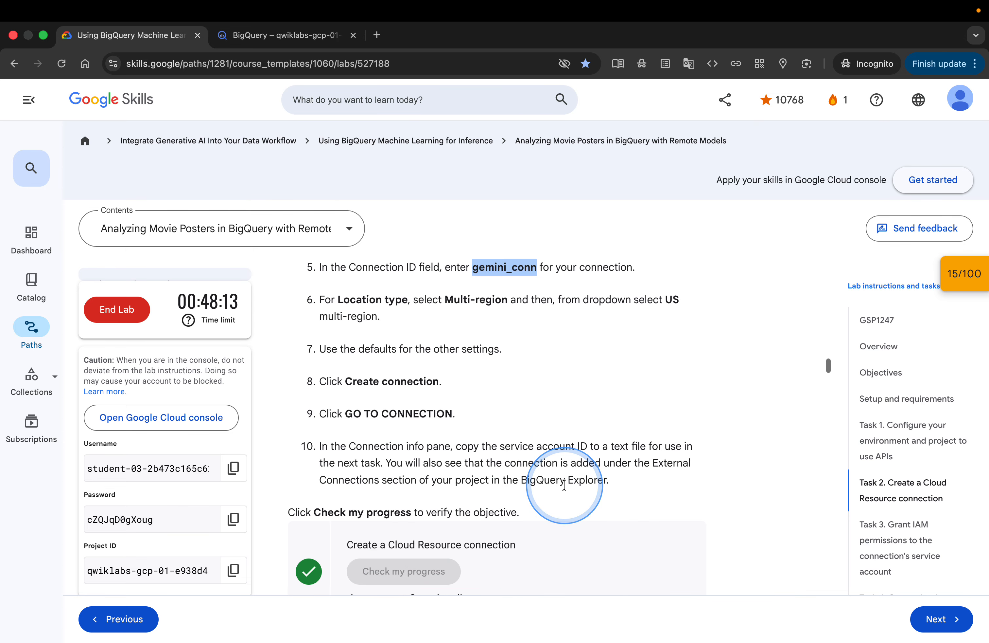
# Search the web for IAM permissions on Google cloud, starting from the Task 3 heading text
pyautogui.scroll(-10, 564, 484)
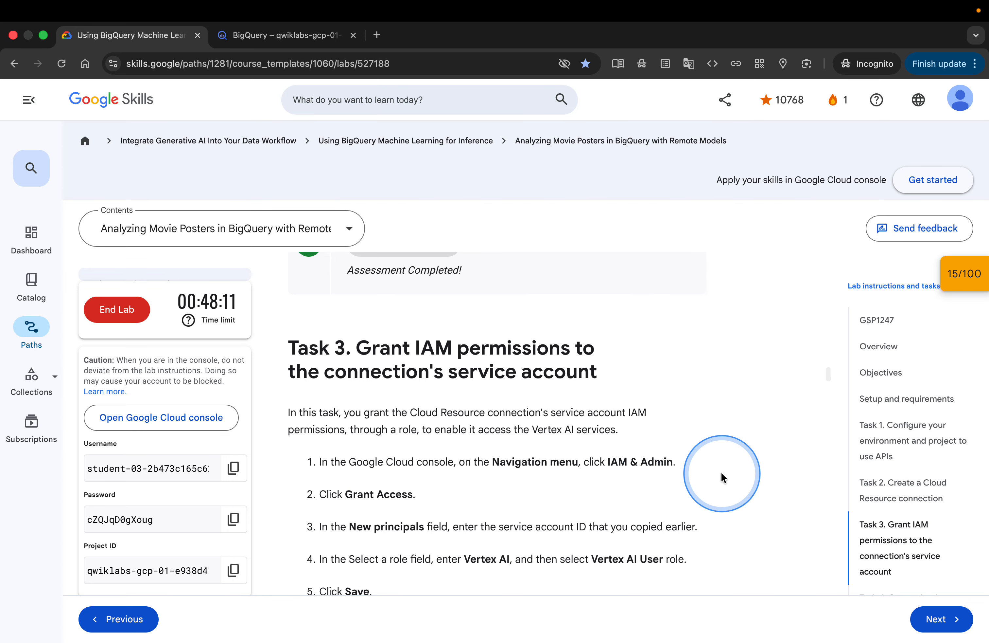
pyautogui.scroll(-6, 936, 485)
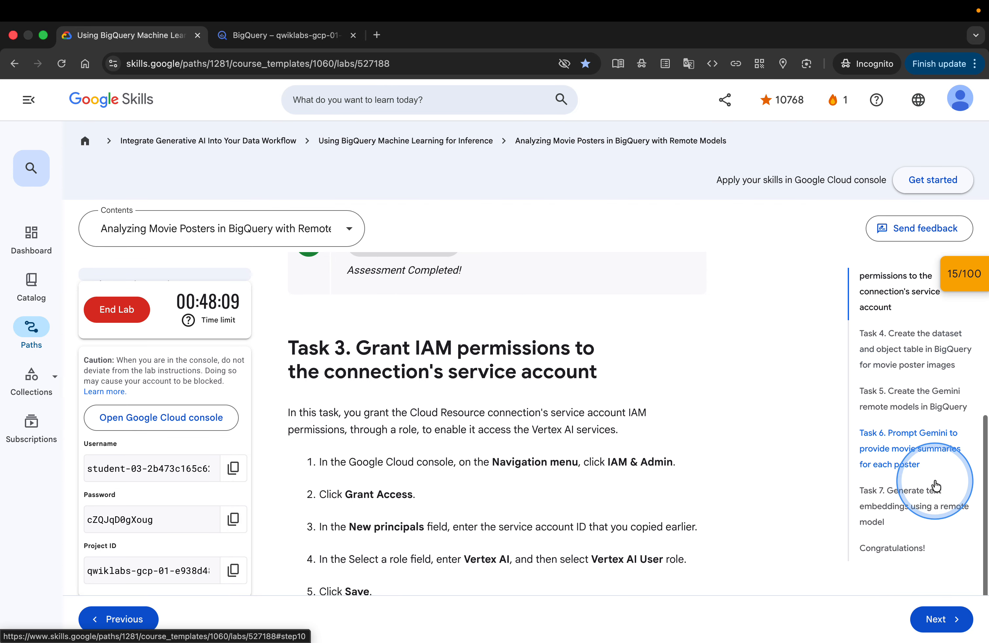
pyautogui.scroll(-1, 678, 494)
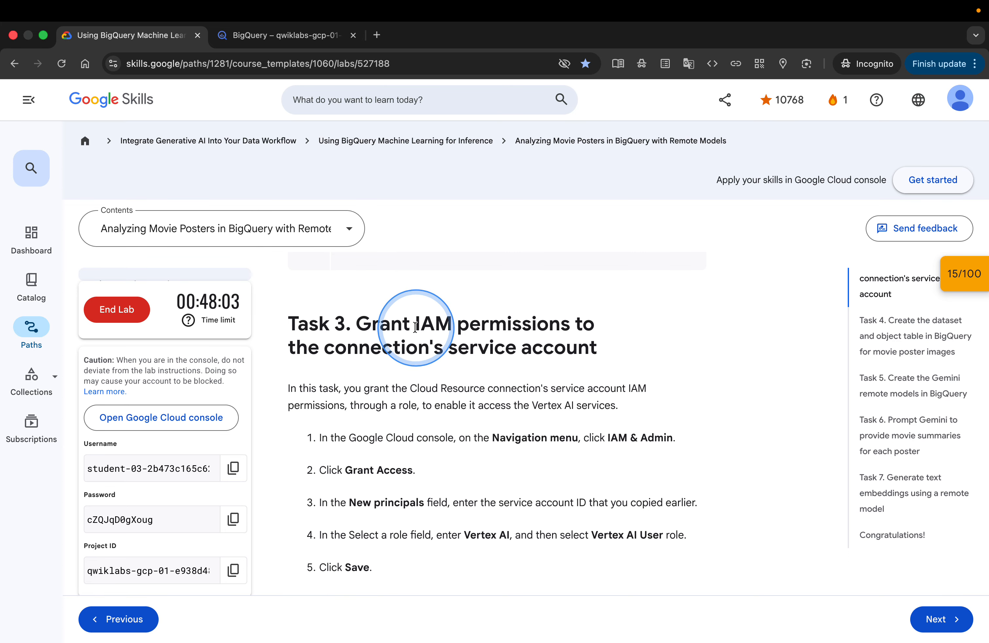
pyautogui.moveTo(414, 326); pyautogui.dragTo(574, 332)
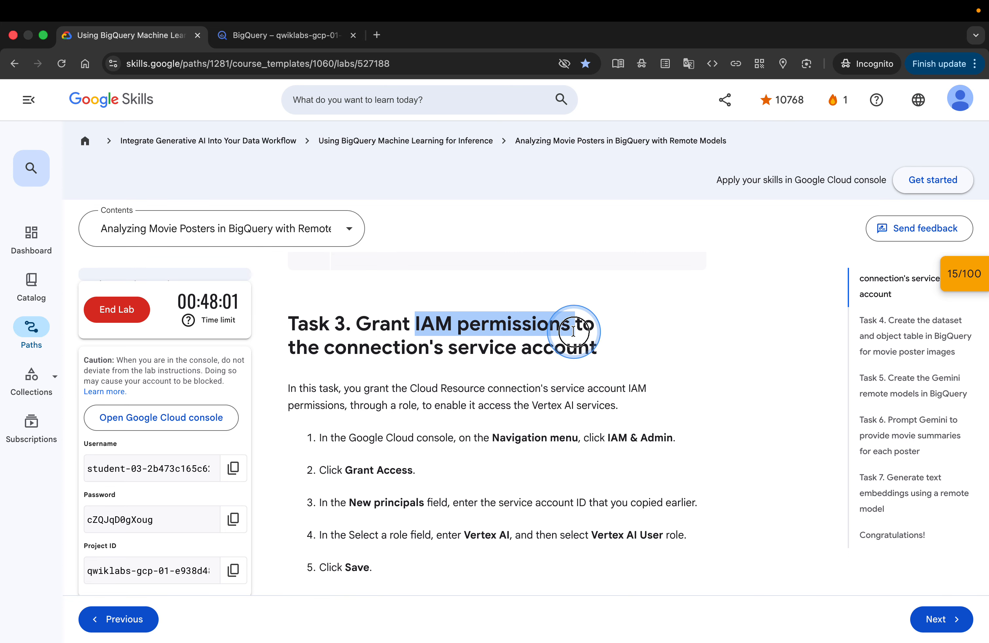
pyautogui.rightClick(542, 328)
pyautogui.click(601, 394)
pyautogui.click(305, 127)
pyautogui.write('on Google c')
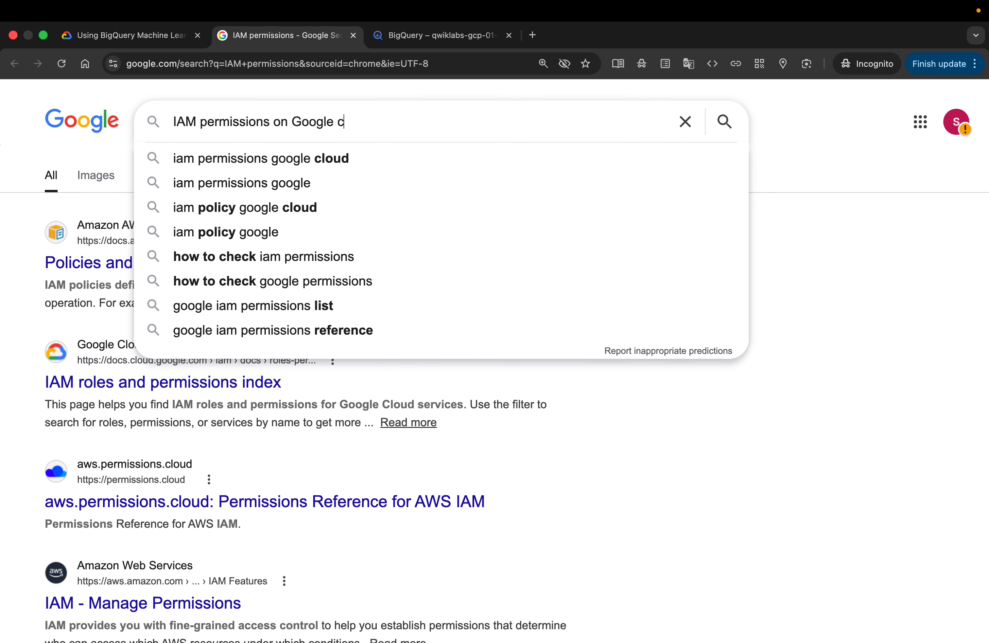
pyautogui.write('loud')
pyautogui.press('Return')
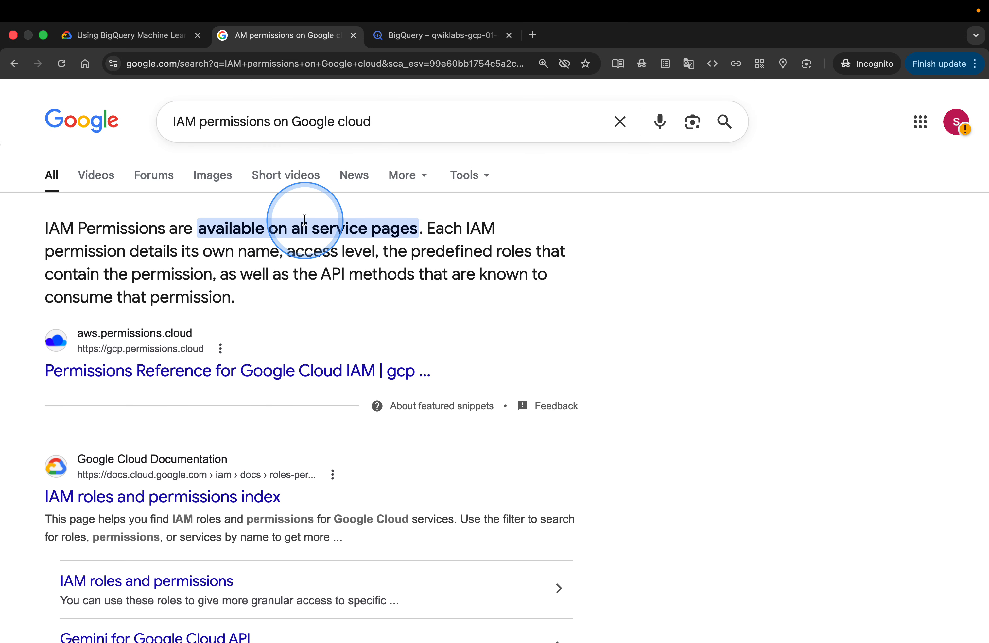
# Refine the search to What are IAM permissions on Google cloud
pyautogui.click(174, 123)
pyautogui.write('What a')
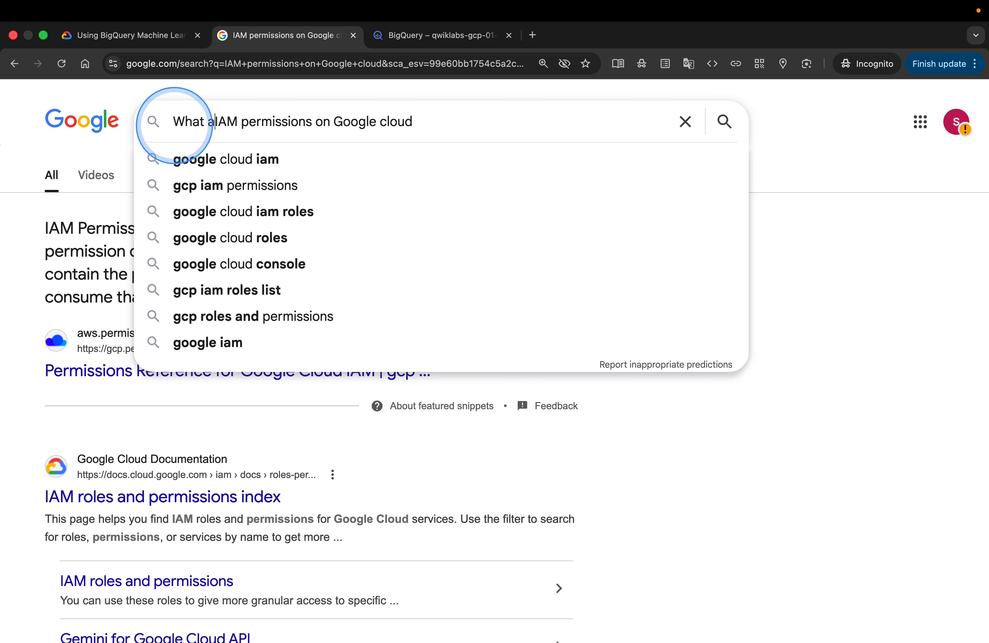
pyautogui.write('re')
pyautogui.press('Return')
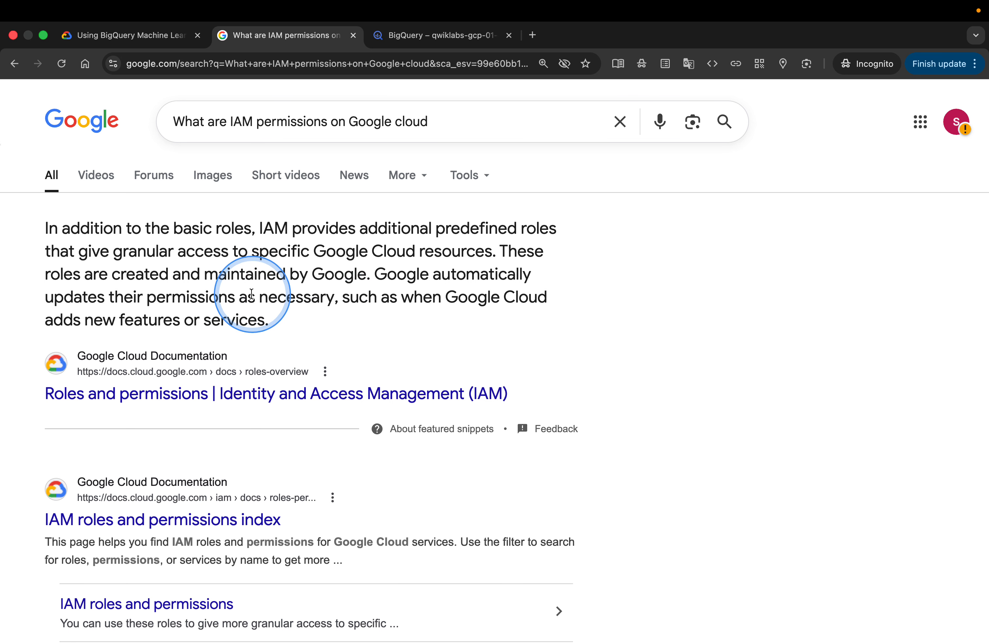
# Review the Task 3 steps for granting the Vertex AI User role, then return to the console
pyautogui.click(139, 42)
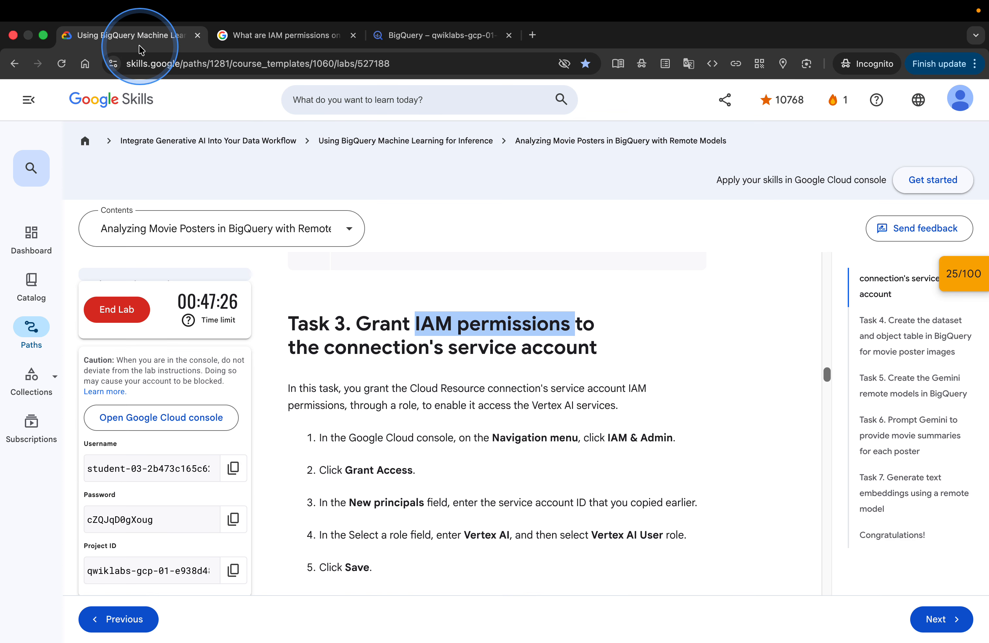
pyautogui.click(460, 397)
pyautogui.scroll(-3, 460, 398)
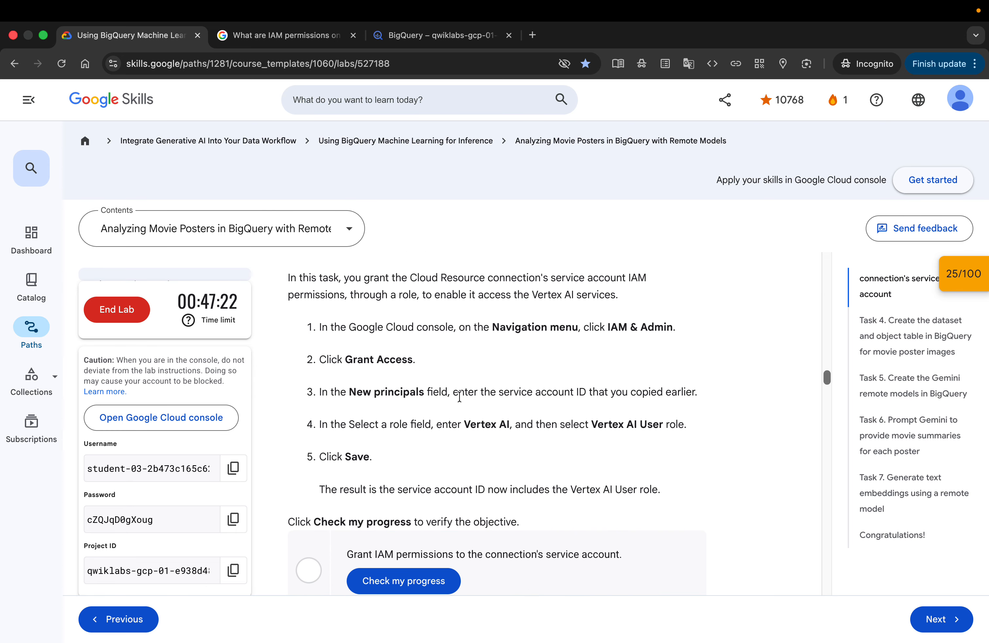
pyautogui.click(538, 330)
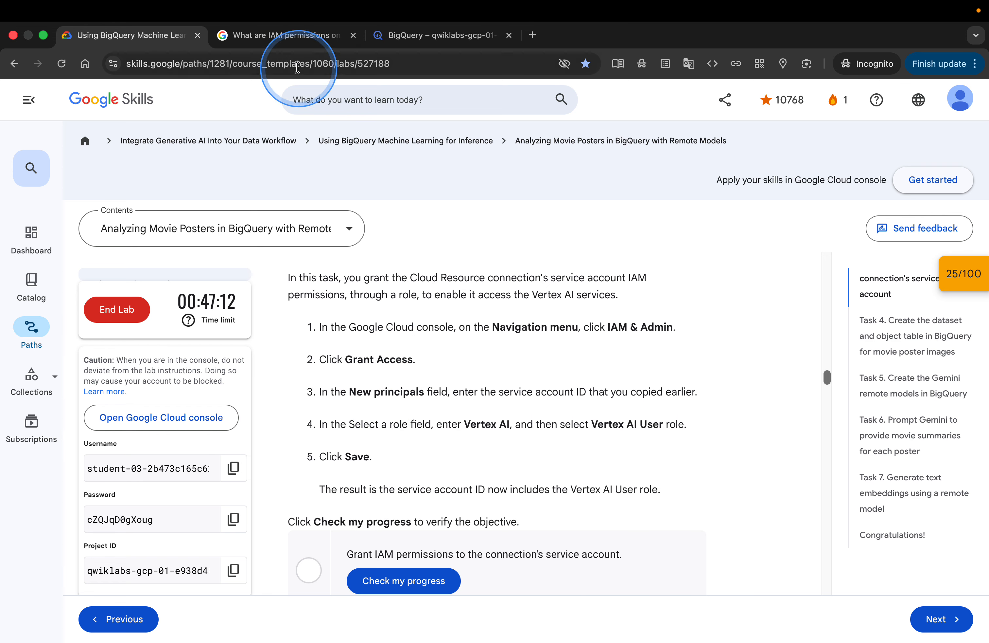
pyautogui.click(392, 36)
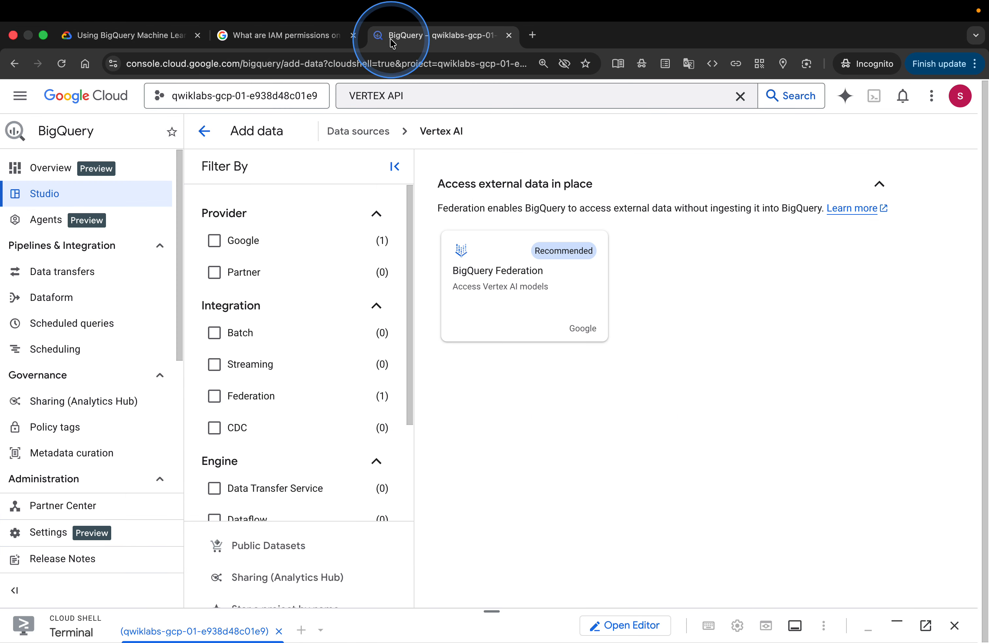
pyautogui.scroll(-2, 119, 316)
pyautogui.scroll(2, 118, 319)
pyautogui.scroll(-1, 119, 318)
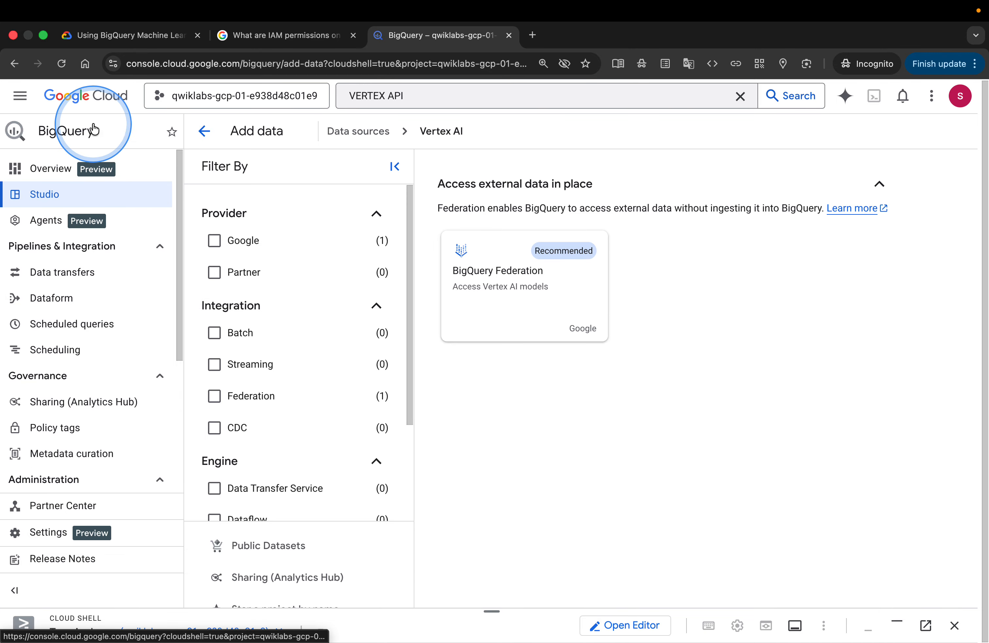
# Open IAM & Admin from the console navigation menu
pyautogui.click(23, 102)
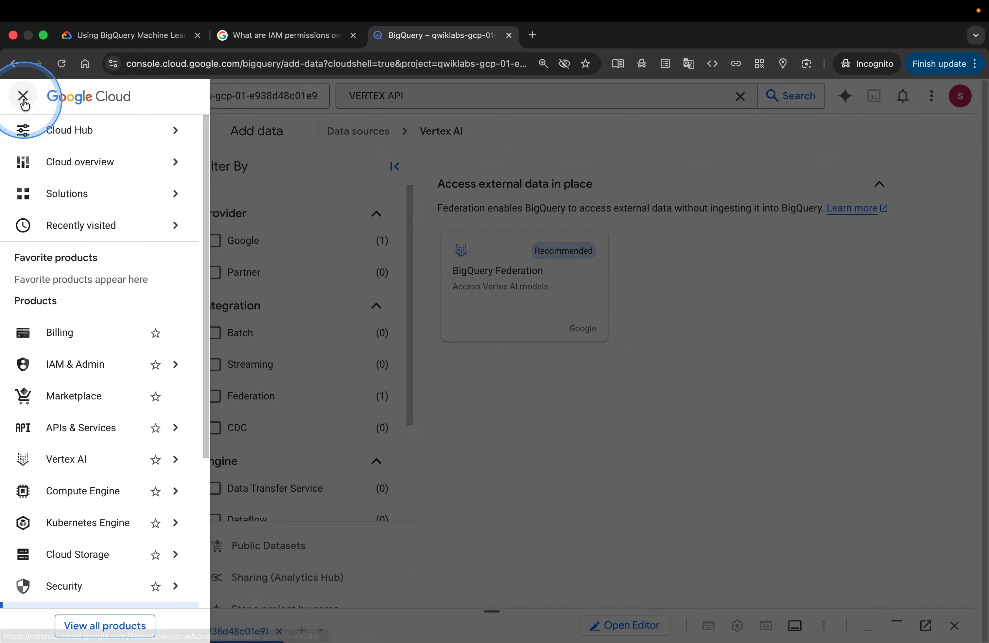
pyautogui.scroll(-5, 69, 428)
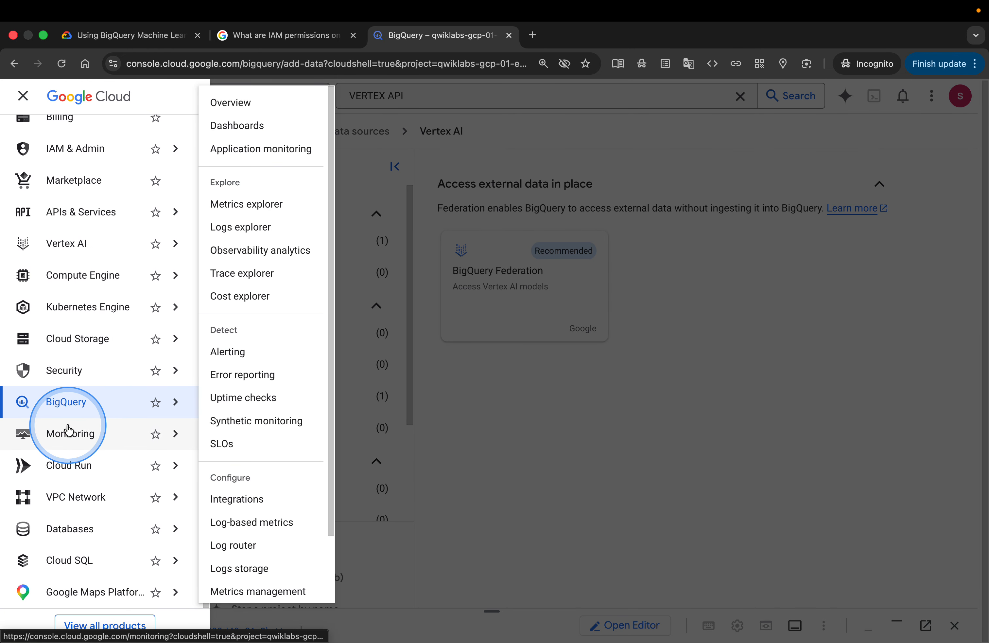
pyautogui.scroll(5, 69, 430)
pyautogui.moveTo(112, 254)
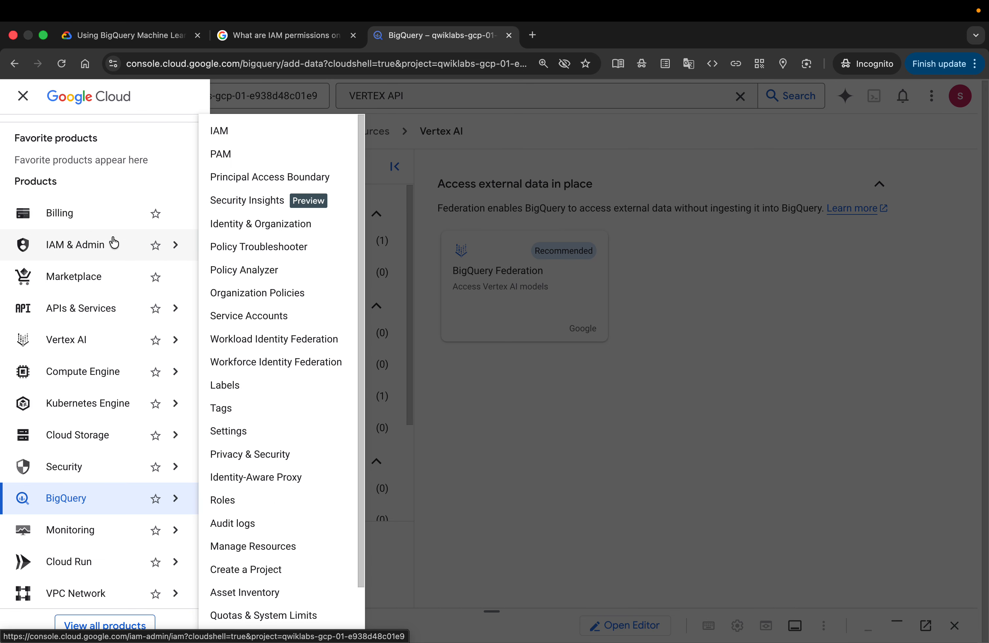
pyautogui.click(114, 242)
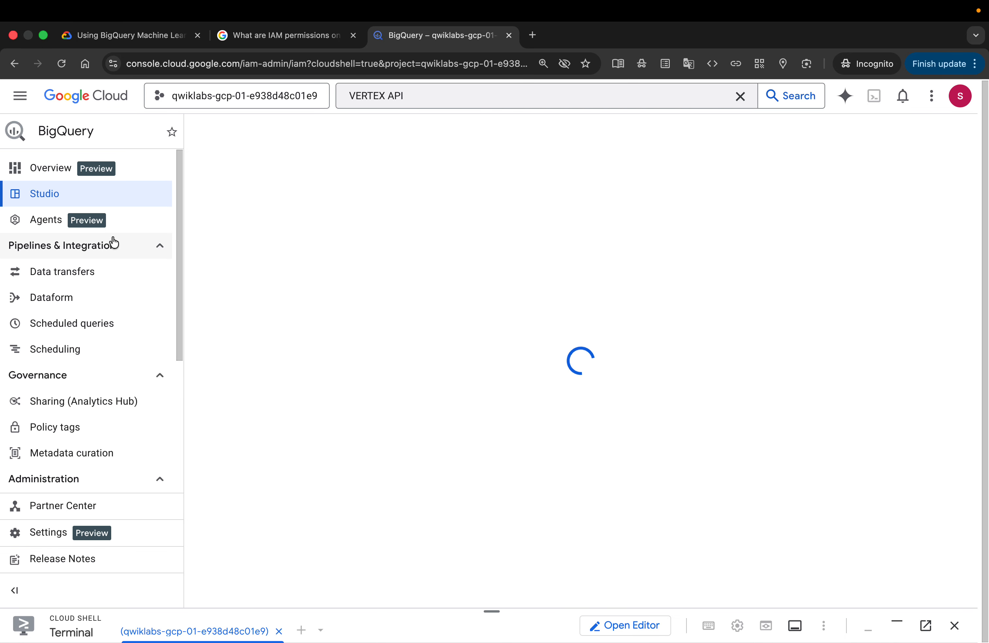
# Review the Task 2 connection steps in the instructions and the project's IAM principals list
pyautogui.click(146, 35)
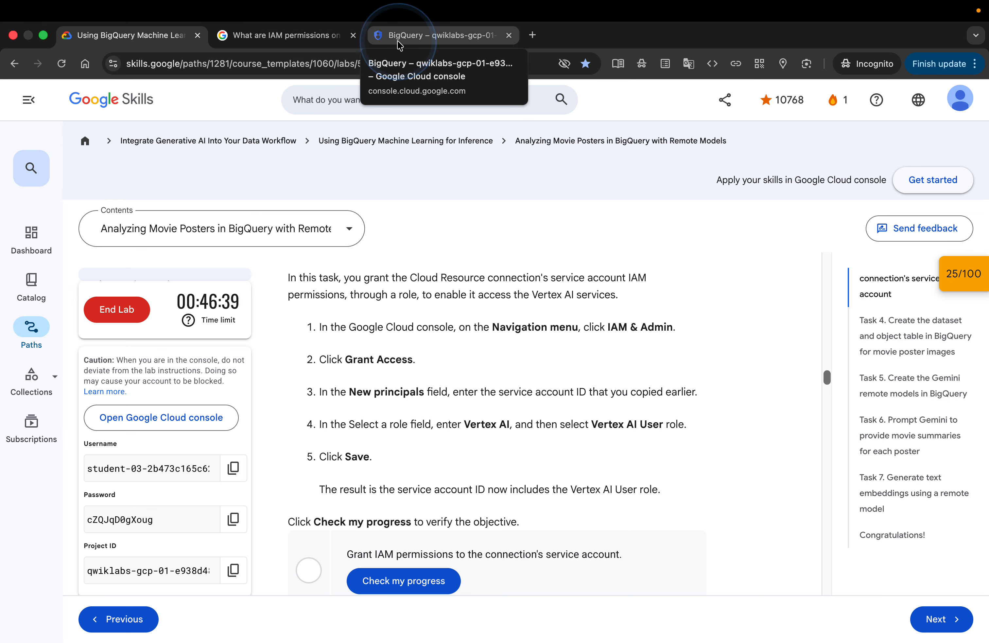
pyautogui.scroll(10, 452, 311)
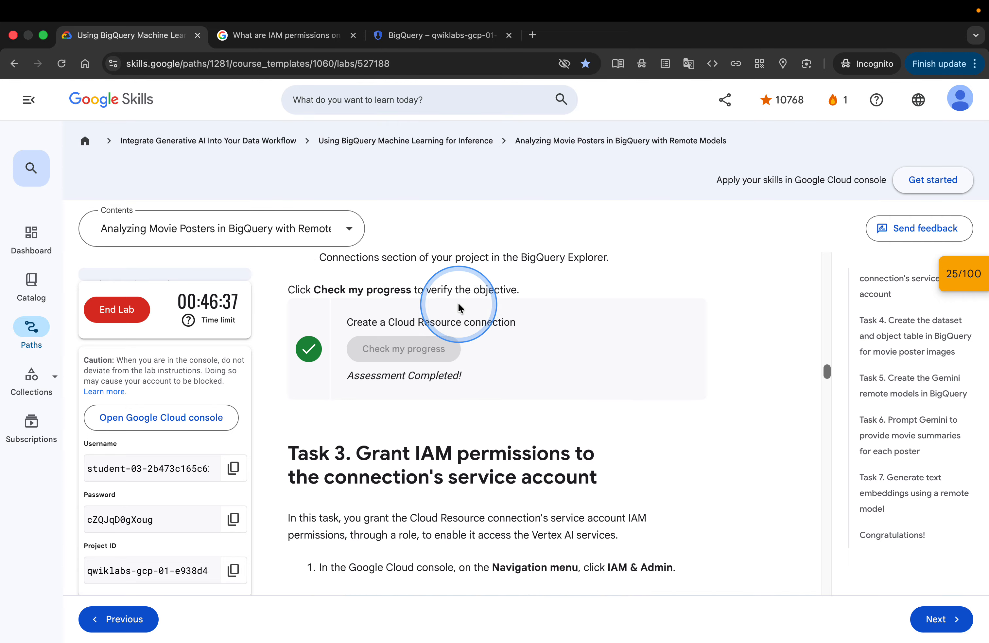
pyautogui.scroll(1, 458, 302)
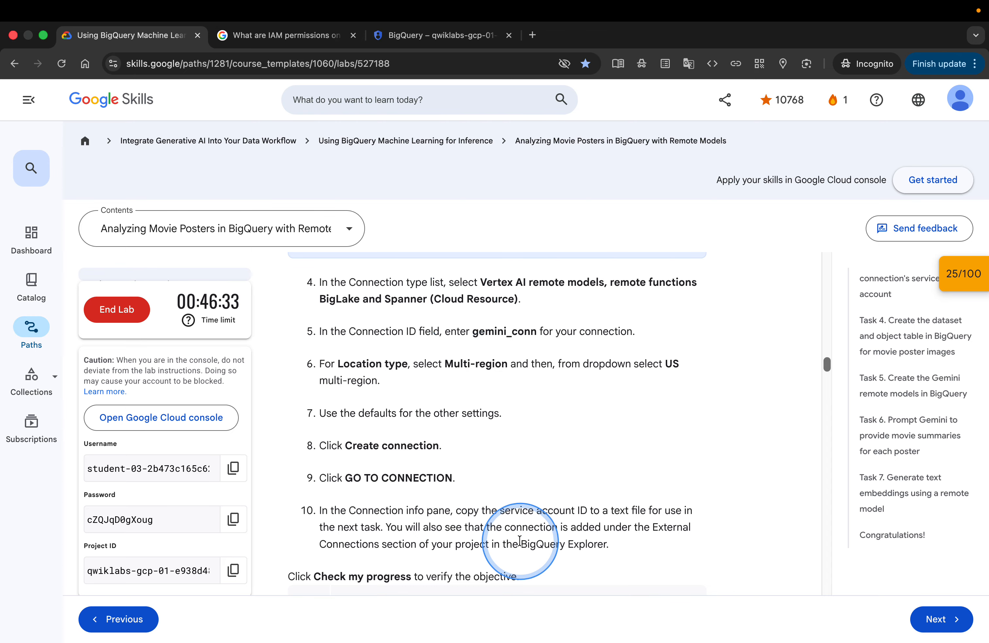
pyautogui.scroll(-2, 520, 541)
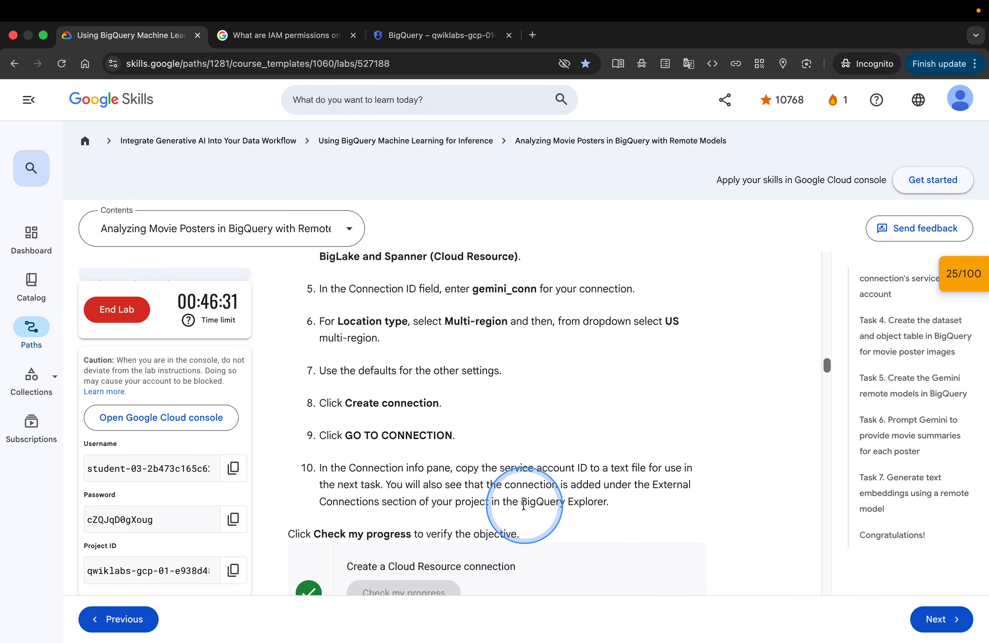
pyautogui.scroll(-1, 521, 525)
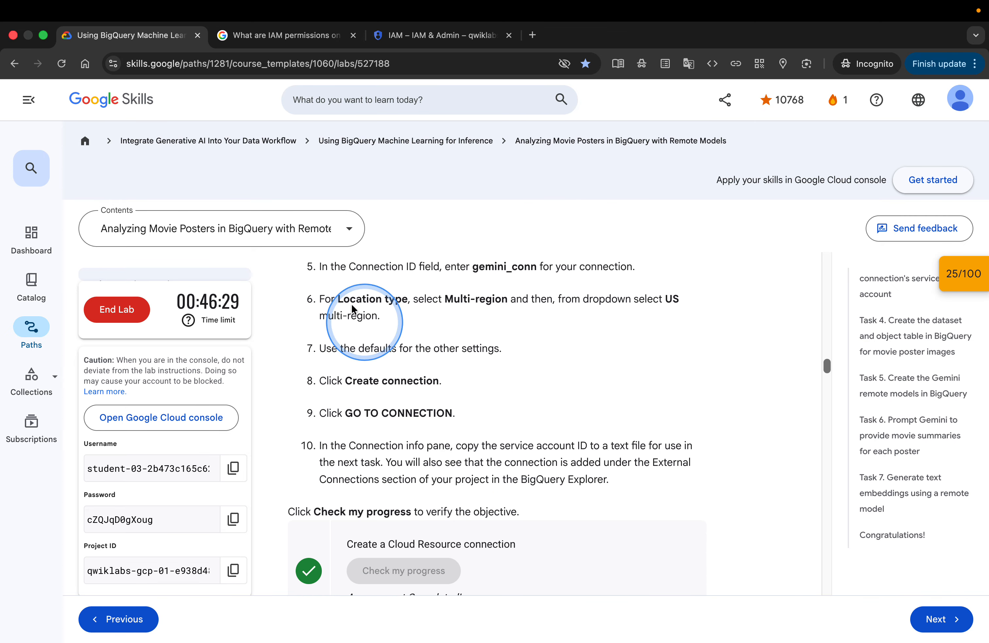
pyautogui.click(390, 36)
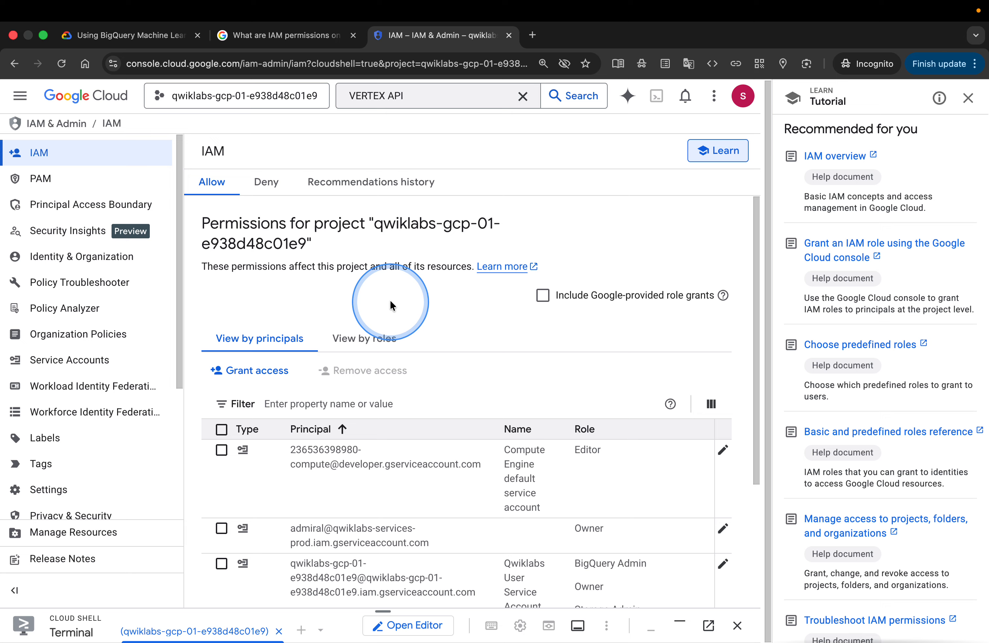
pyautogui.scroll(-3, 390, 304)
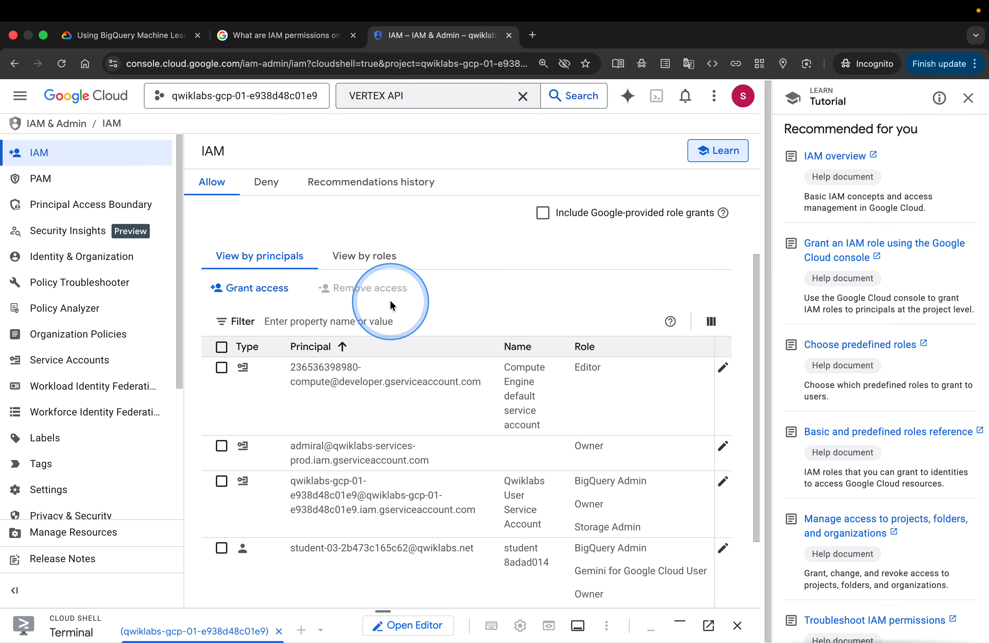
pyautogui.scroll(-3, 390, 300)
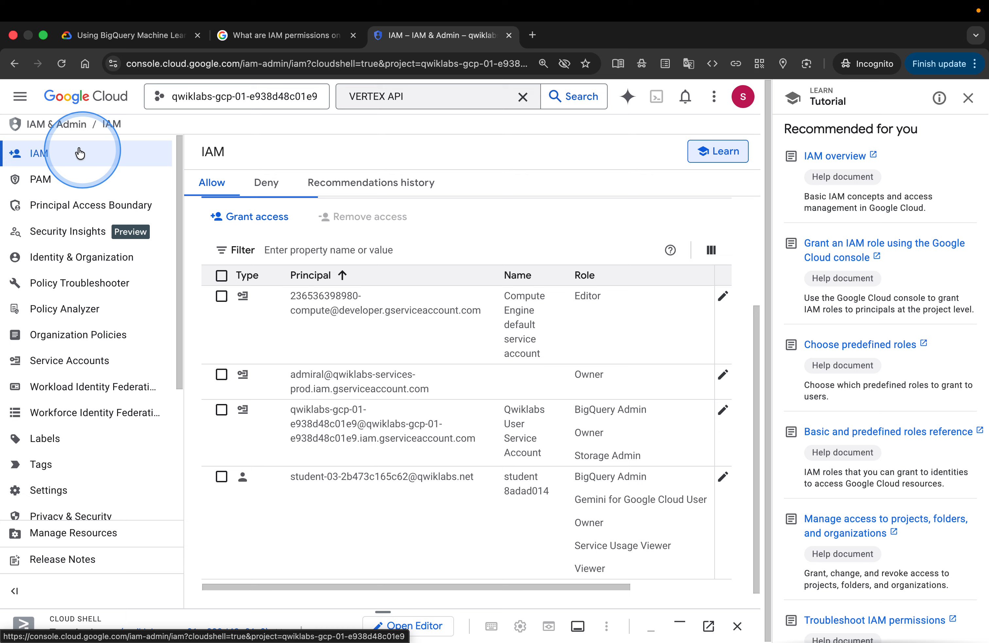
pyautogui.click(20, 93)
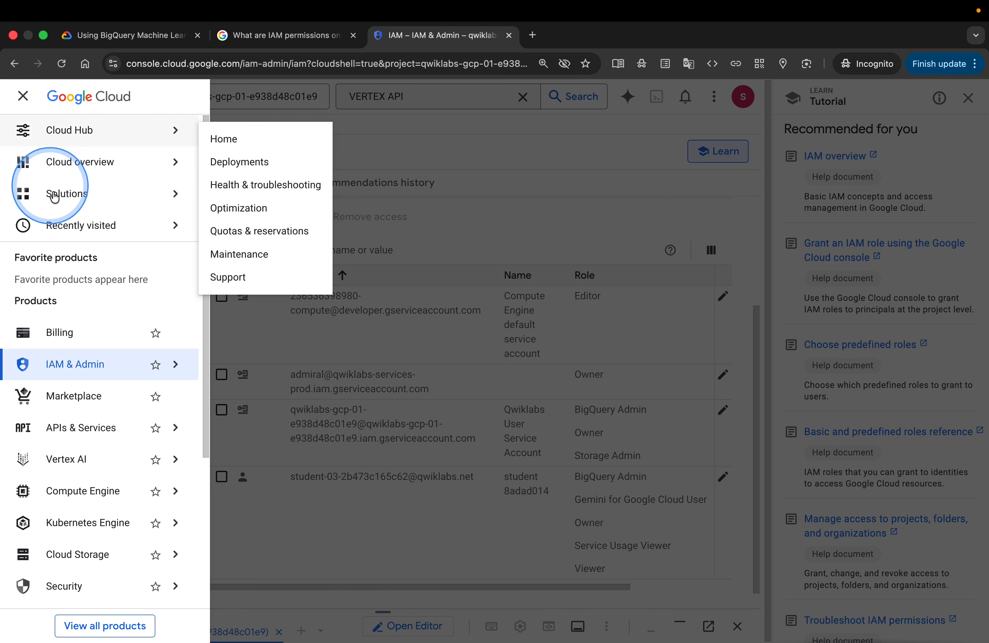
pyautogui.scroll(-5, 82, 315)
pyautogui.scroll(5, 79, 318)
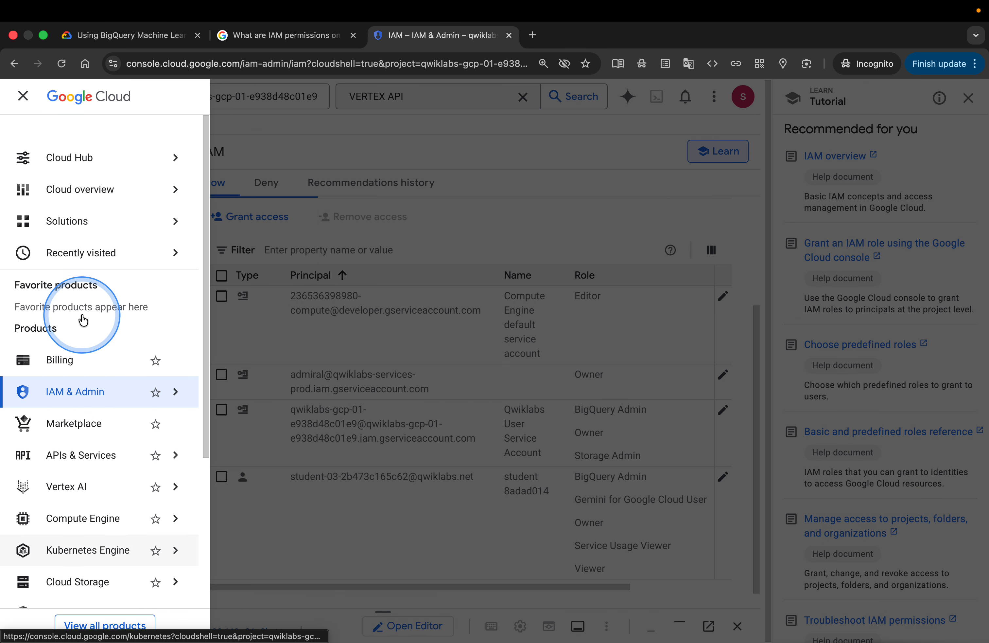
# Search the console for connections, open Integration Connectors' Connections page, and cancel its setup prompt
pyautogui.click(388, 102)
pyautogui.doubleClick(399, 98)
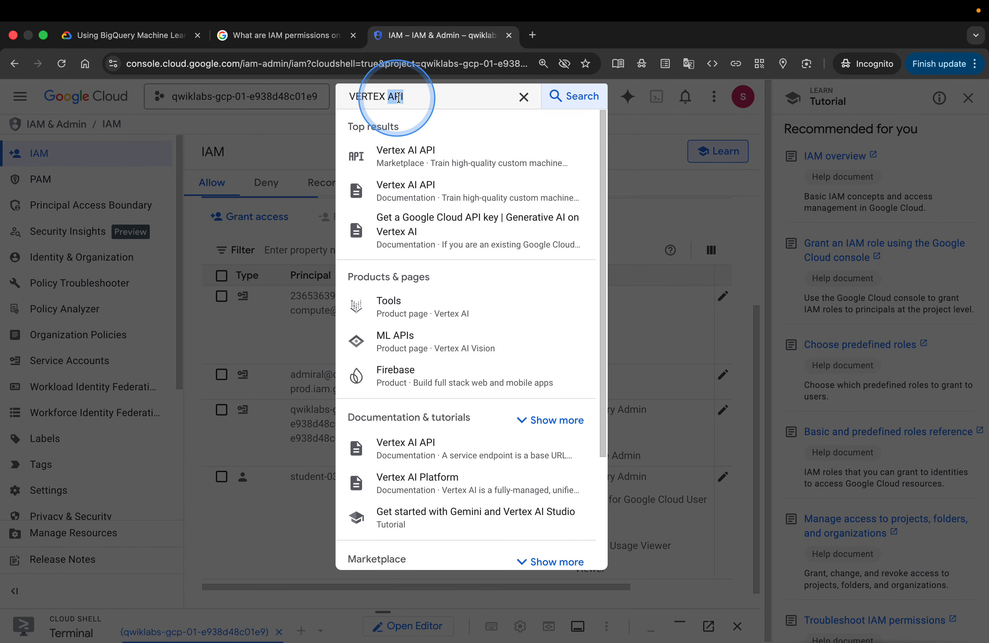
pyautogui.press('BackSpace')
pyautogui.press('BackSpace')
pyautogui.press('BackSpace')
pyautogui.press('BackSpace')
pyautogui.press('BackSpace')
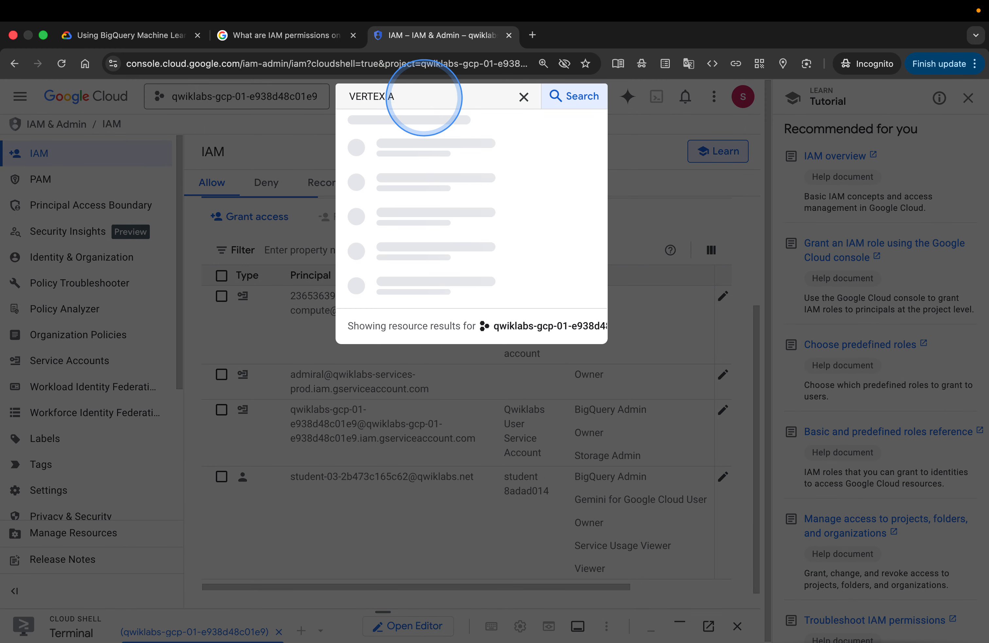
pyautogui.press('BackSpace')
pyautogui.write('co')
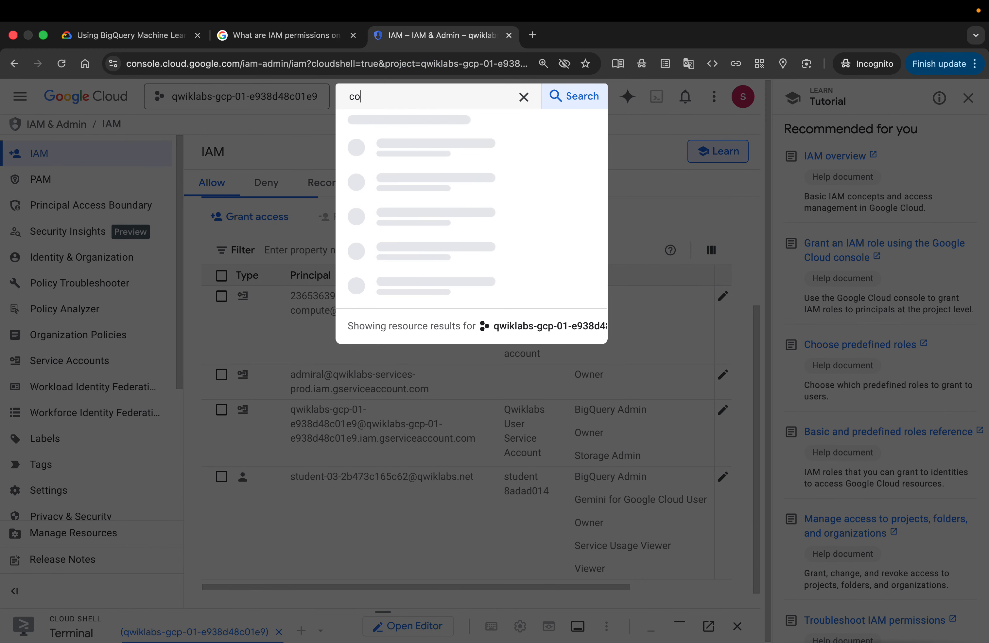
pyautogui.write('nnectio')
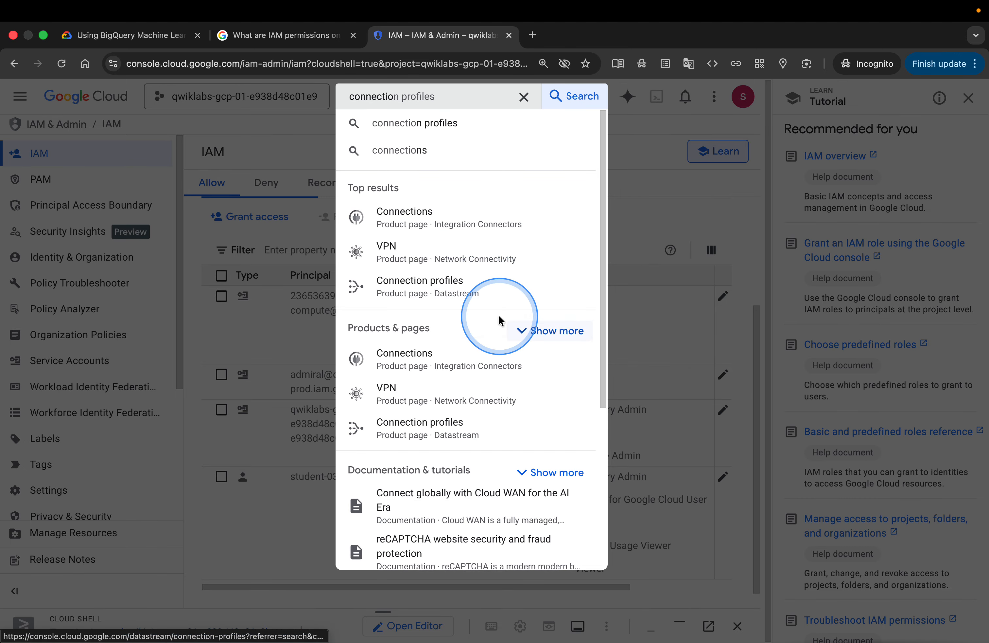
pyautogui.click(464, 220)
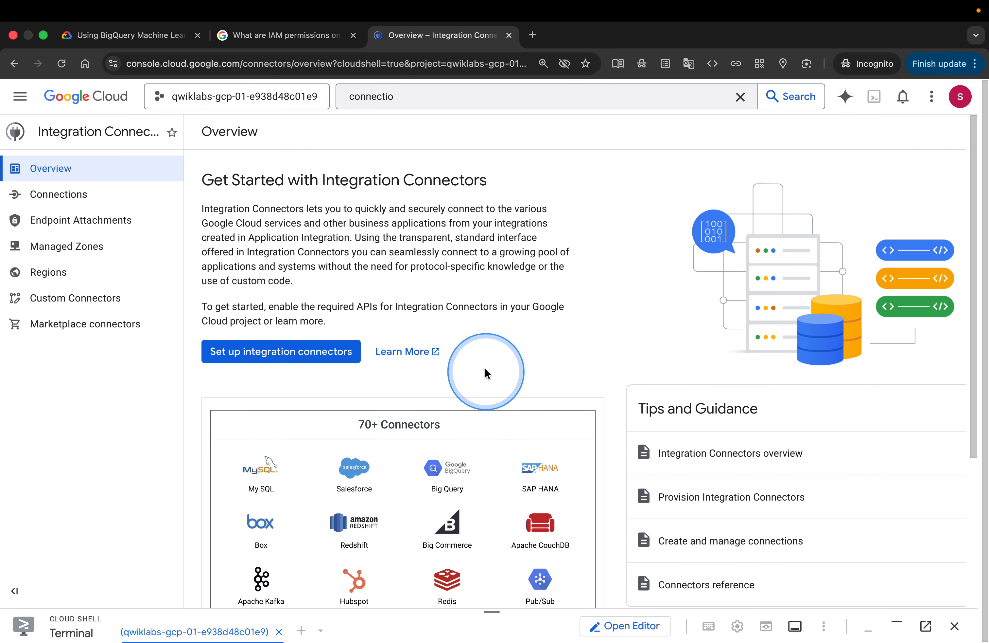
pyautogui.click(73, 201)
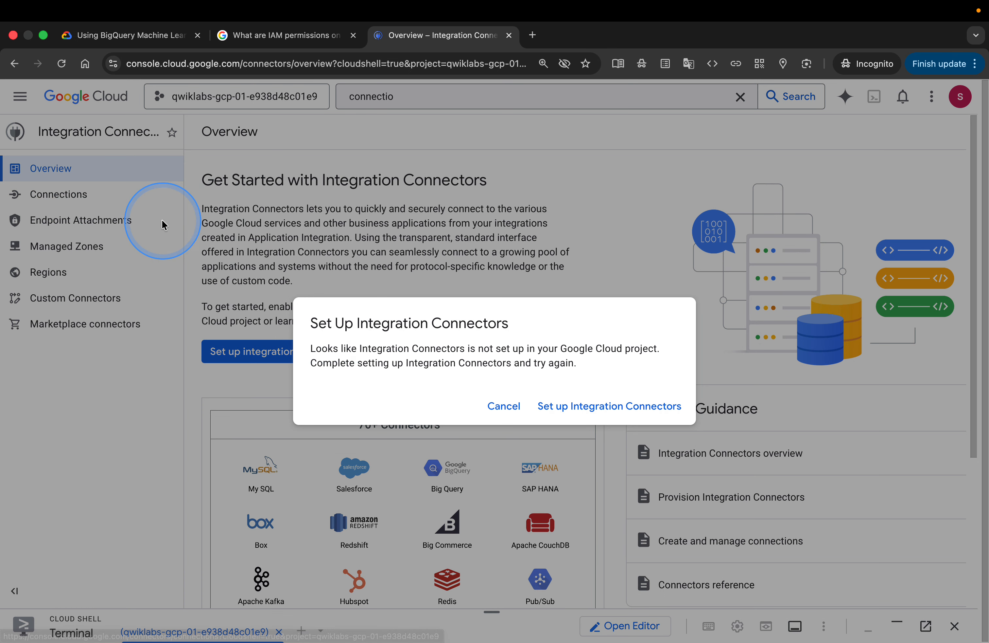
pyautogui.click(503, 404)
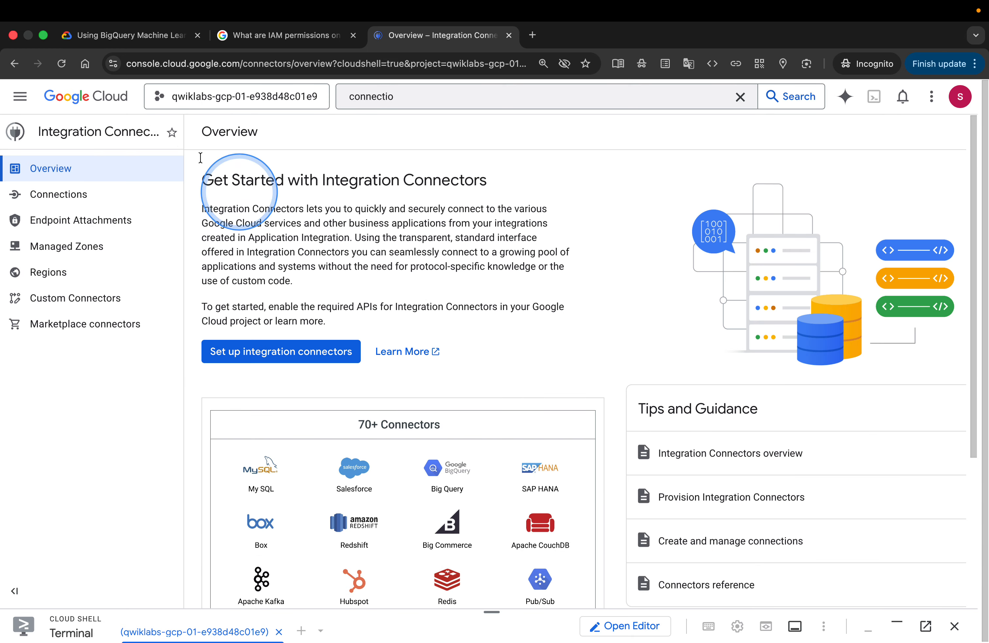
# Open BigQuery and go to the gemini_conn connection's details from the project's Connections list
pyautogui.click(23, 102)
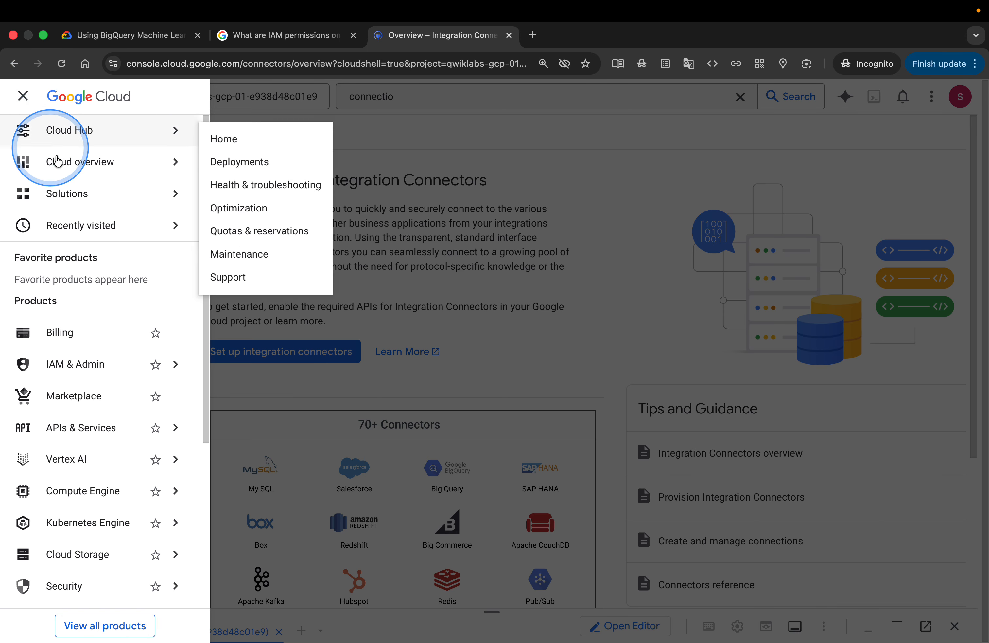
pyautogui.scroll(-5, 102, 250)
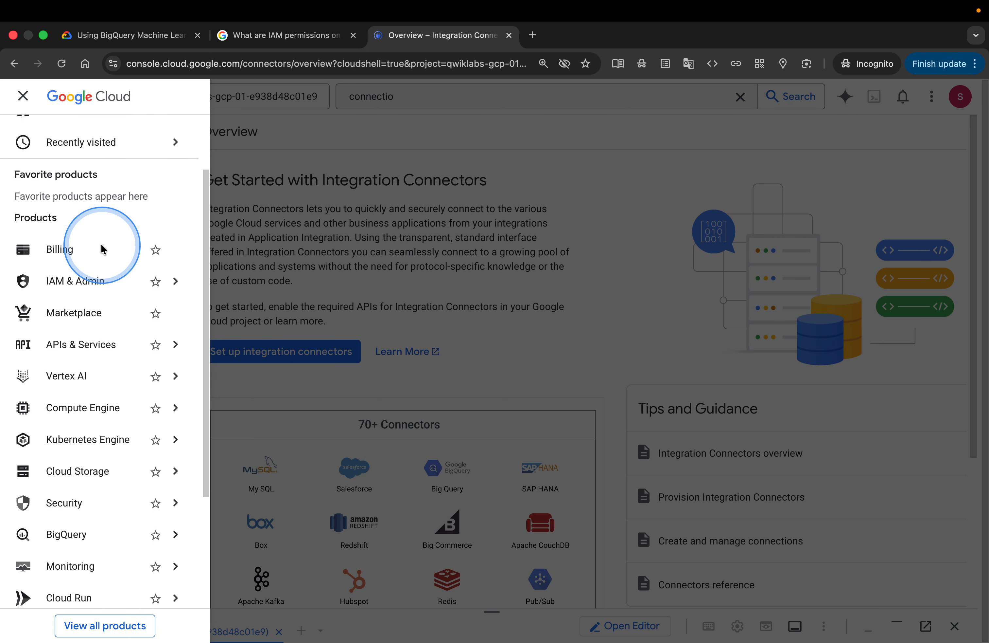
pyautogui.scroll(-2, 102, 250)
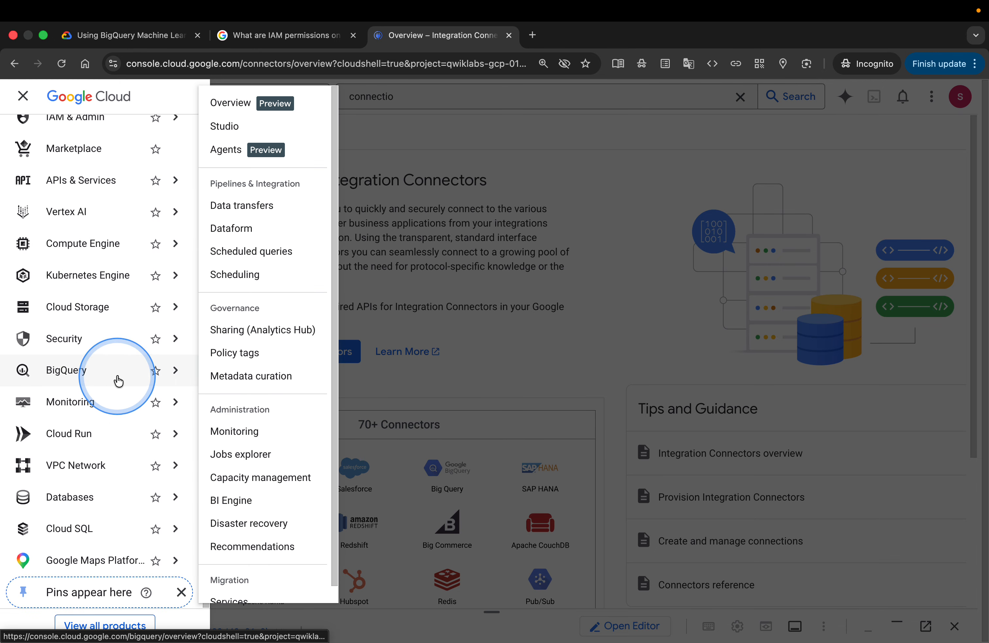
pyautogui.click(87, 379)
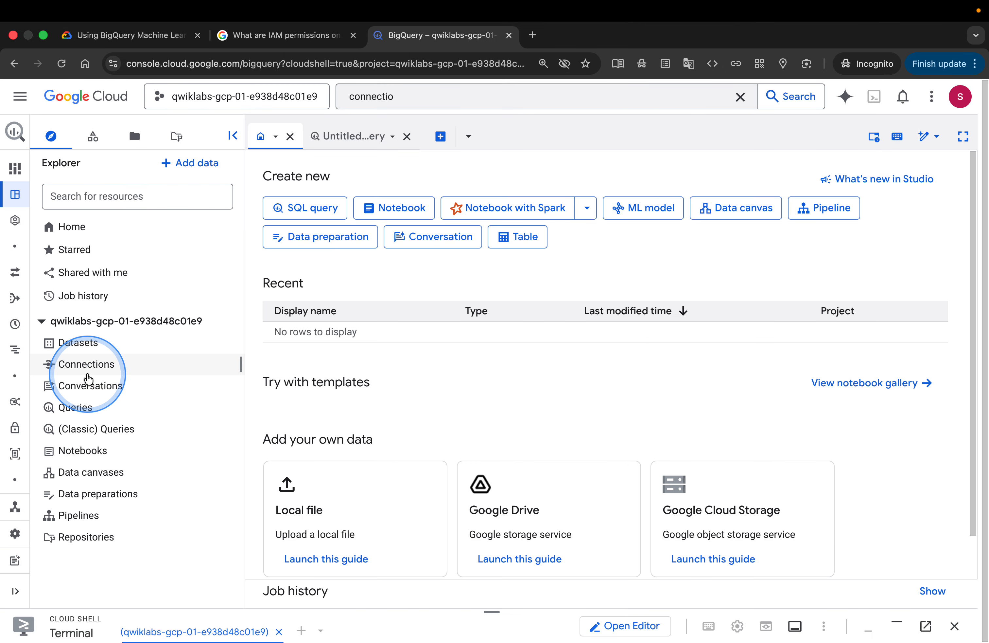
pyautogui.click(122, 354)
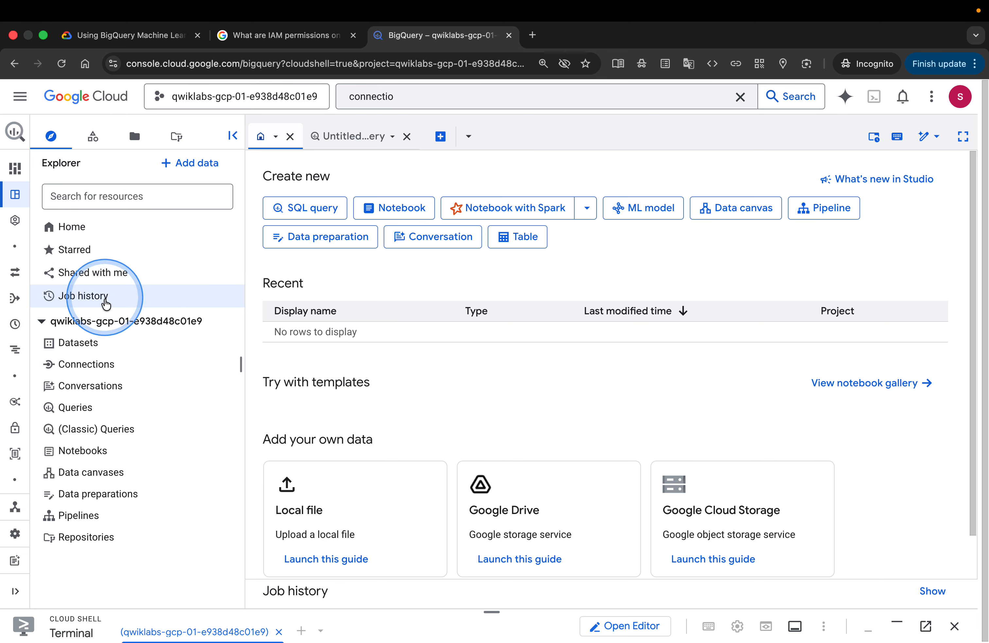
pyautogui.click(41, 323)
pyautogui.click(40, 325)
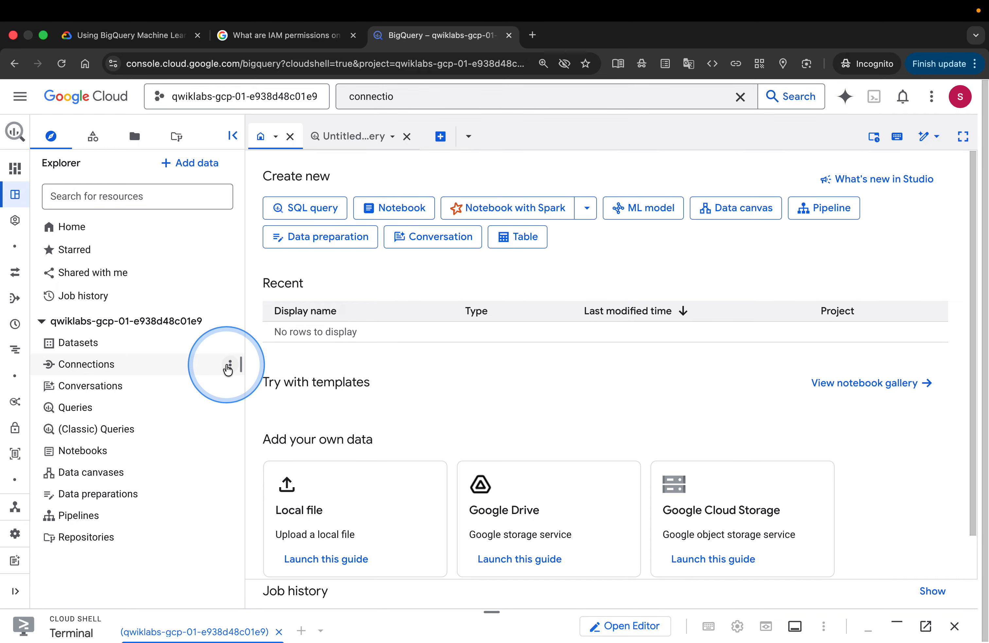
pyautogui.click(230, 365)
pyautogui.click(252, 390)
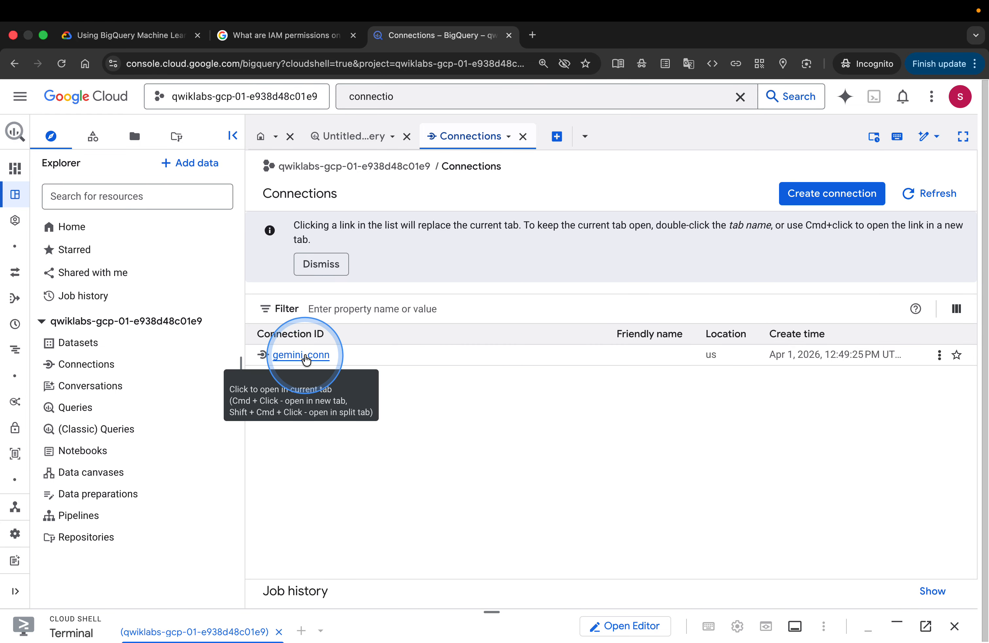
pyautogui.click(305, 357)
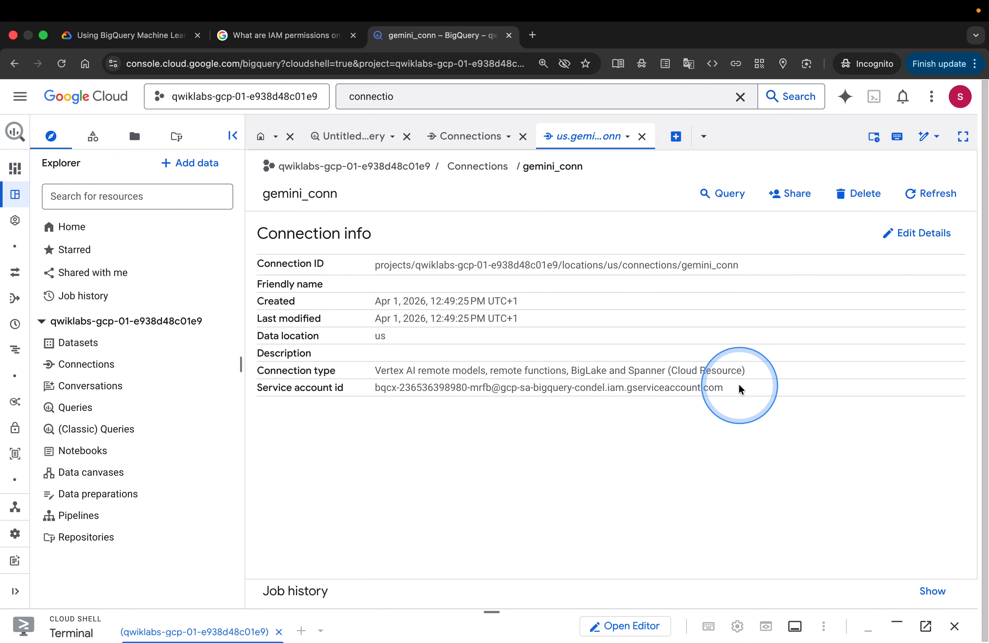
# Copy the gemini_conn connection's service account ID and check the lab instructions for where it is needed
pyautogui.moveTo(739, 388); pyautogui.dragTo(367, 388)
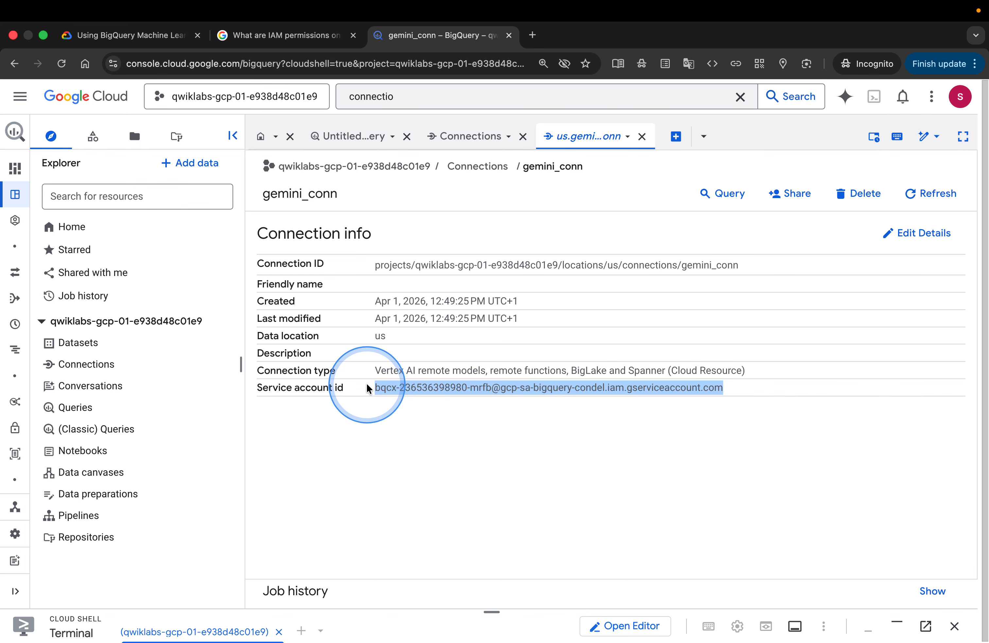
pyautogui.rightClick(408, 388)
pyautogui.click(435, 417)
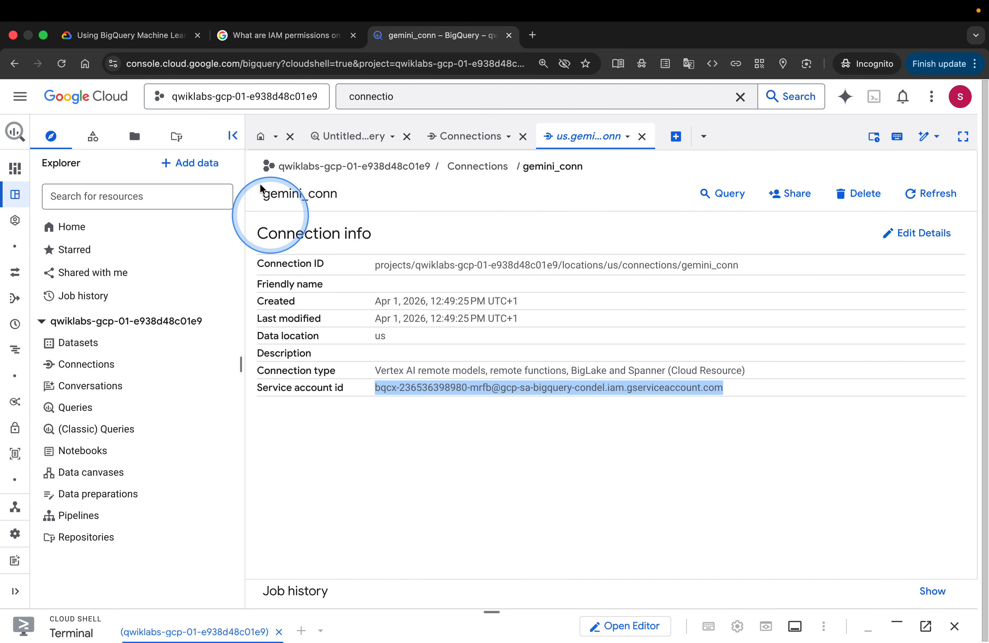
pyautogui.click(178, 36)
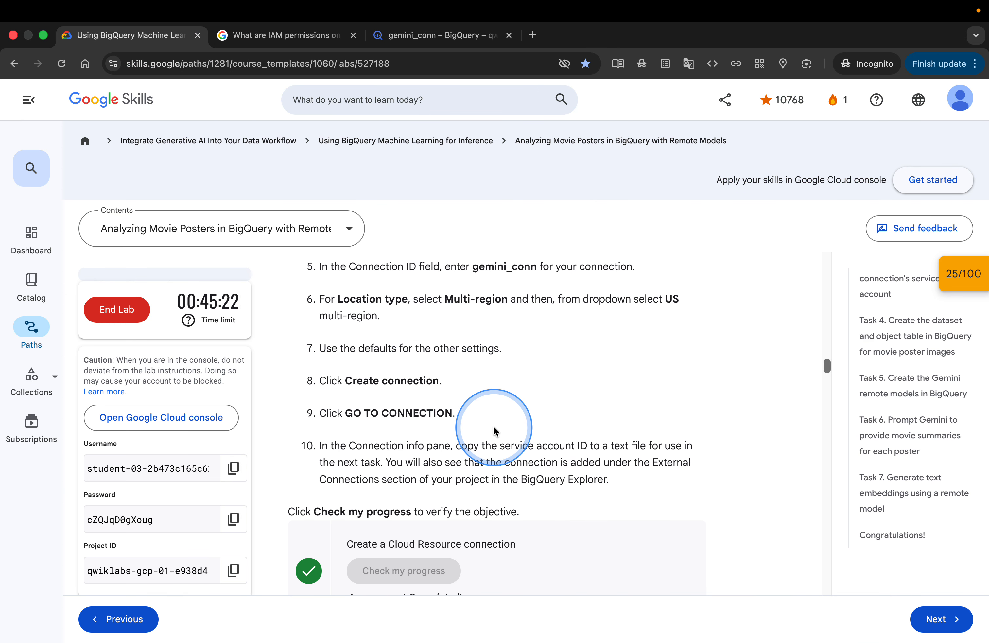
pyautogui.scroll(-2, 494, 430)
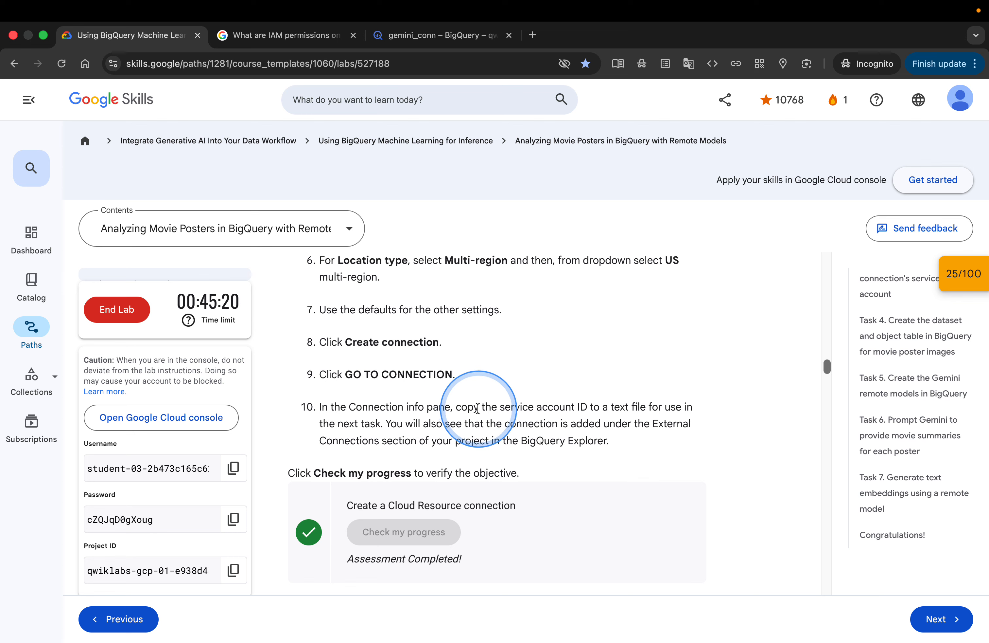
pyautogui.click(408, 37)
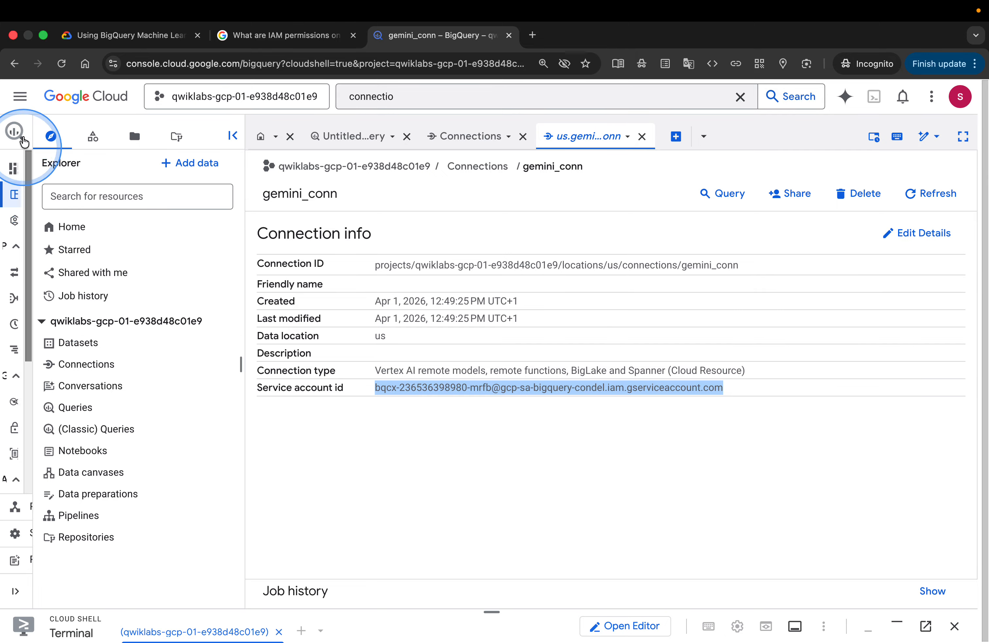
# Open IAM & Admin's IAM page, close the tutorial panel, and start granting access to the project
pyautogui.click(15, 95)
pyautogui.click(95, 363)
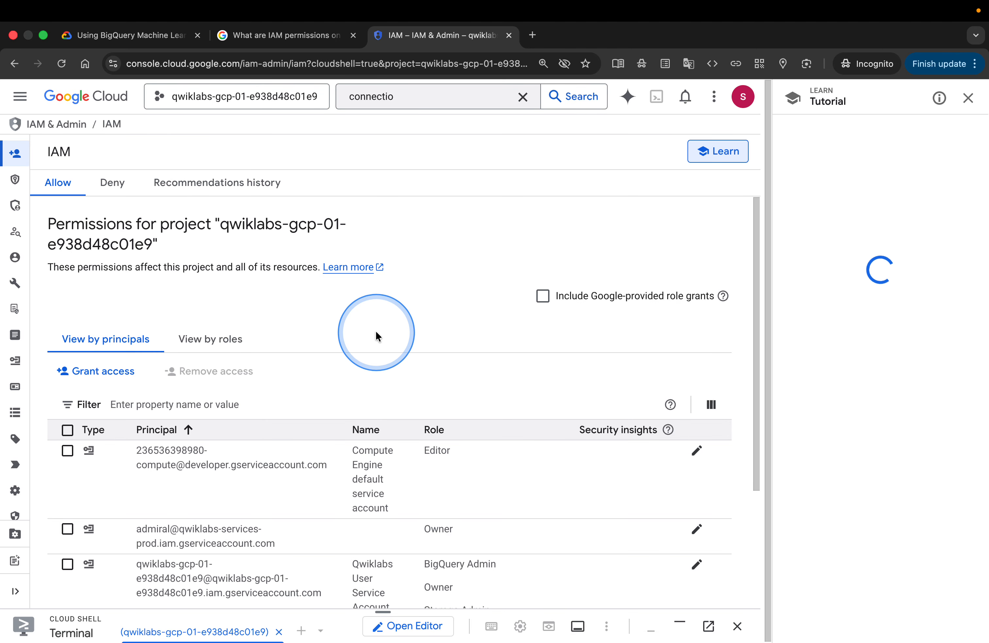
pyautogui.click(968, 98)
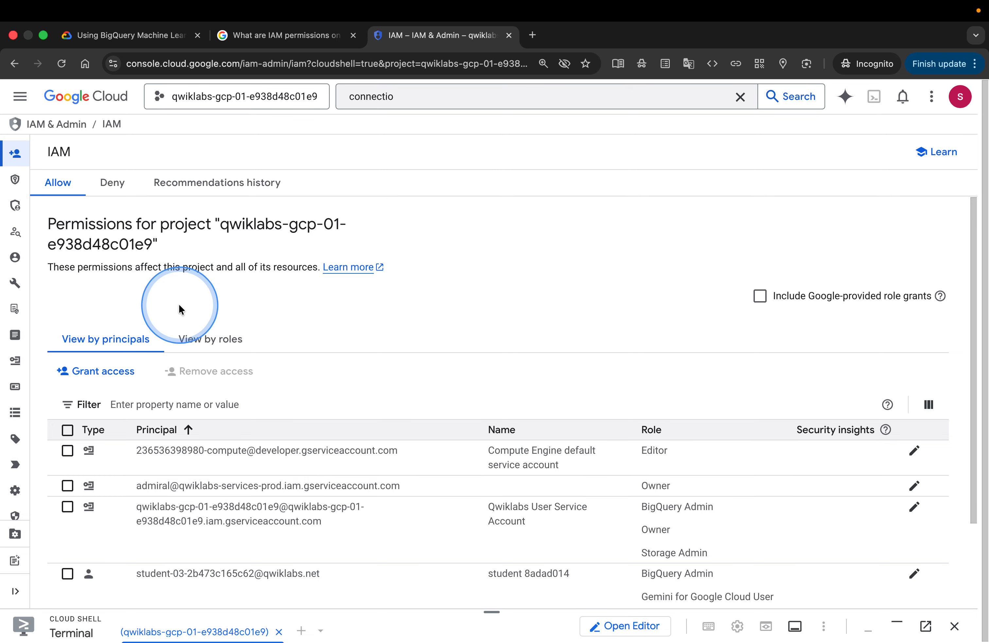
pyautogui.click(112, 372)
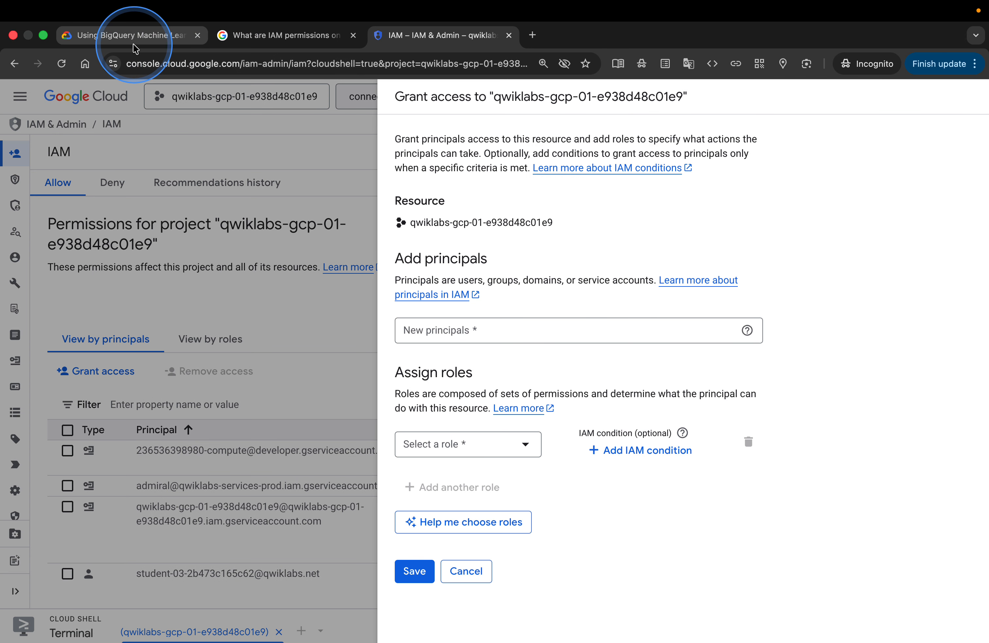
# Add the copied connection service account ID as the new principal in the Grant access panel
pyautogui.click(125, 35)
pyautogui.scroll(-10, 456, 381)
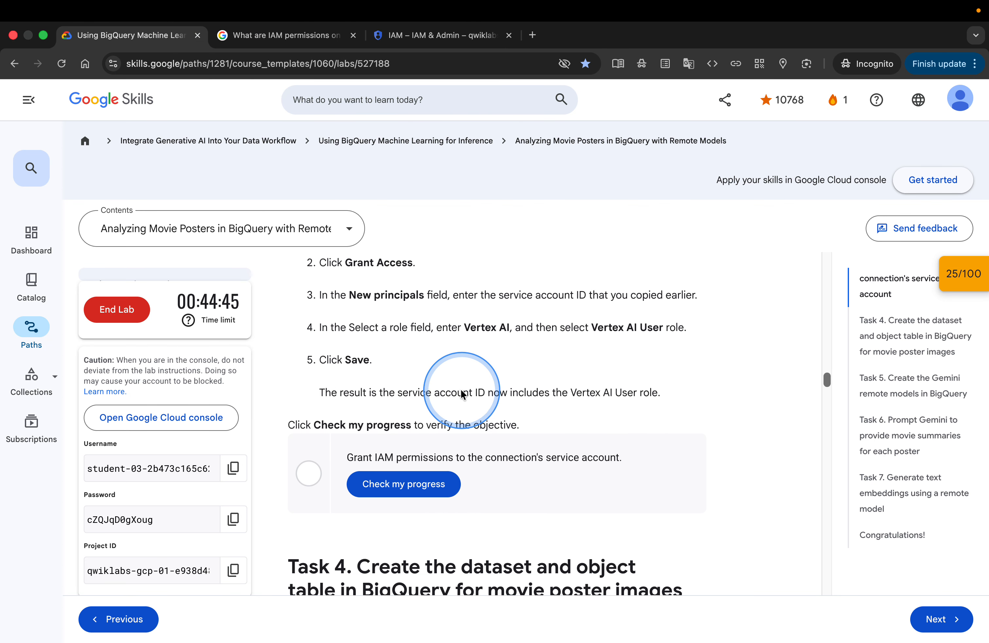
pyautogui.scroll(2, 460, 388)
pyautogui.scroll(-1, 462, 391)
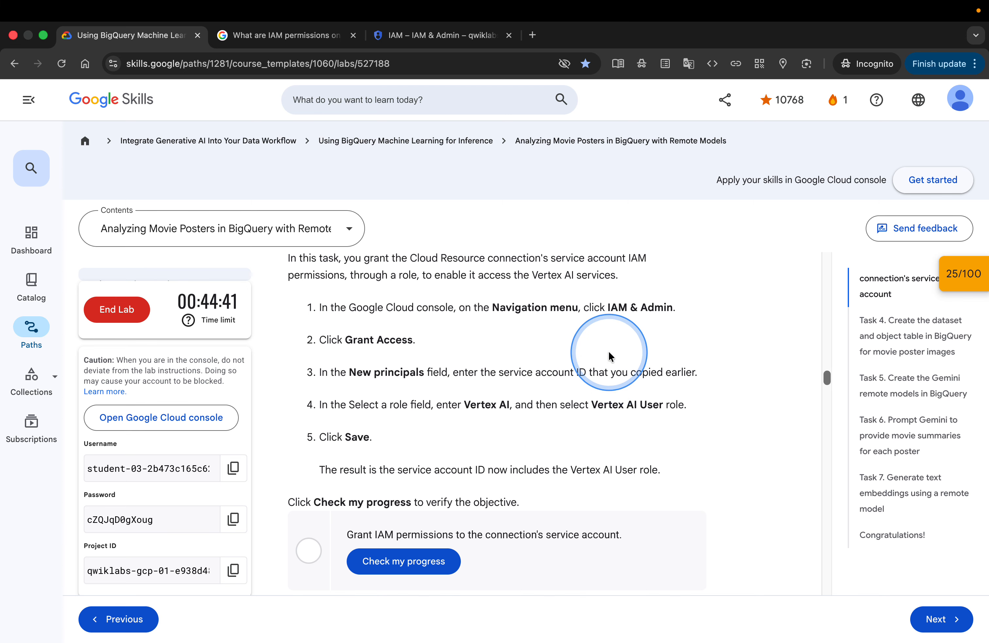
pyautogui.click(439, 48)
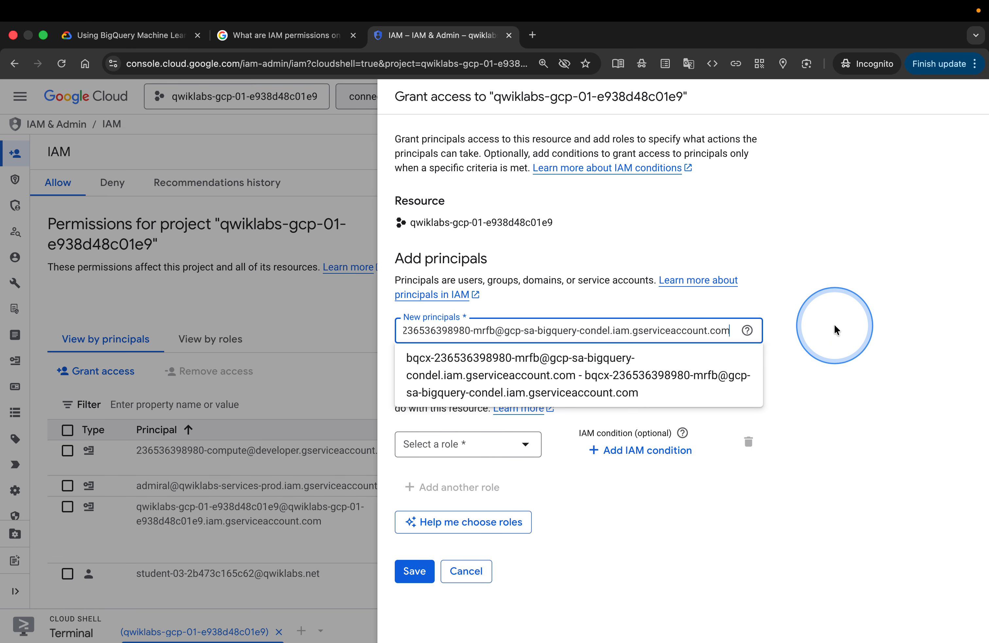
pyautogui.press('Return')
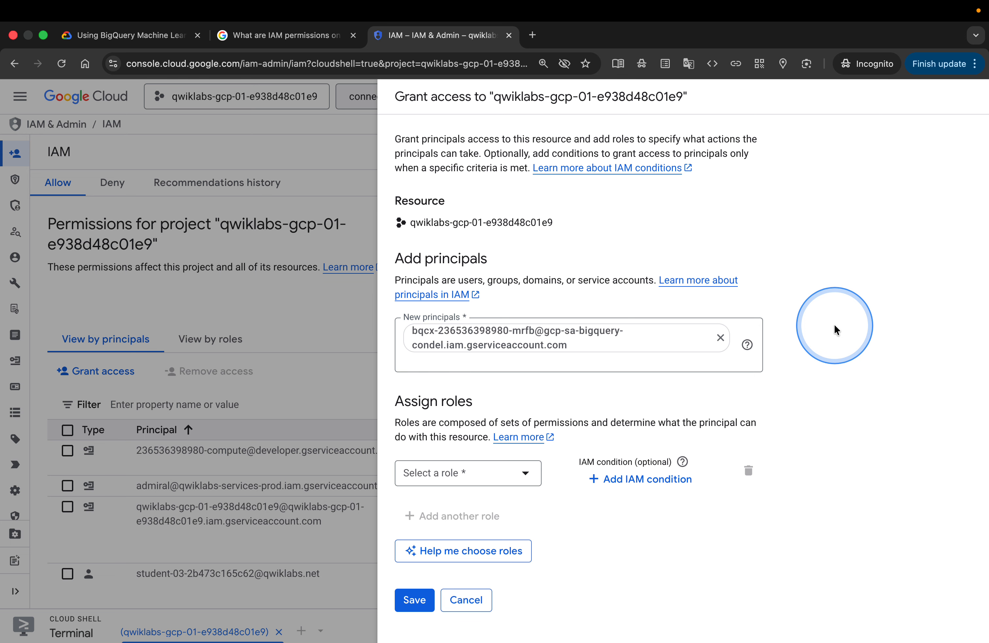
# Assign the Vertex AI User role to the new principal, searching roles for vertexAi as the lab instructions describe
pyautogui.click(171, 49)
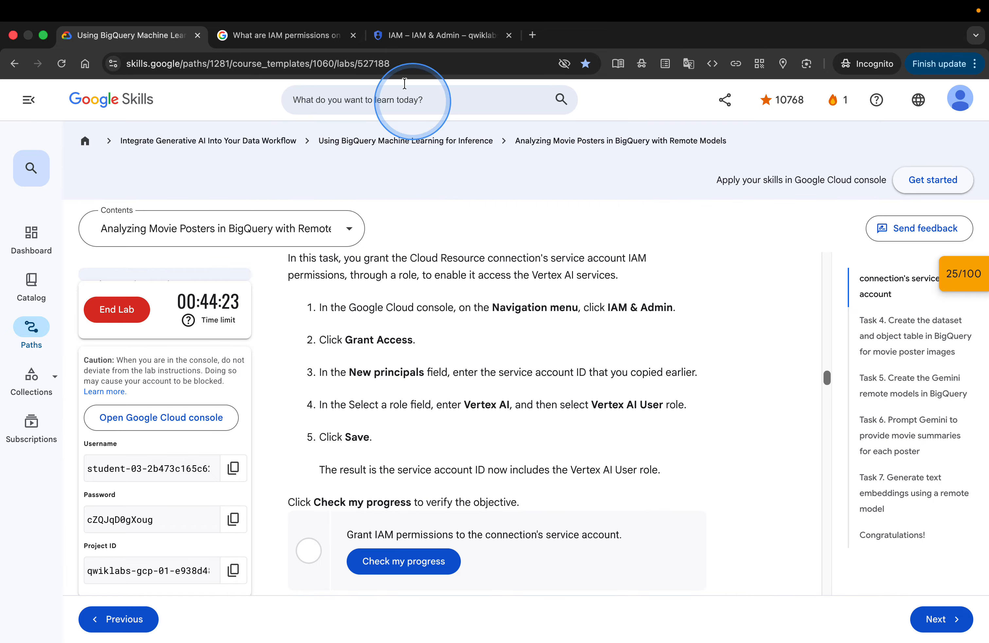
pyautogui.click(400, 39)
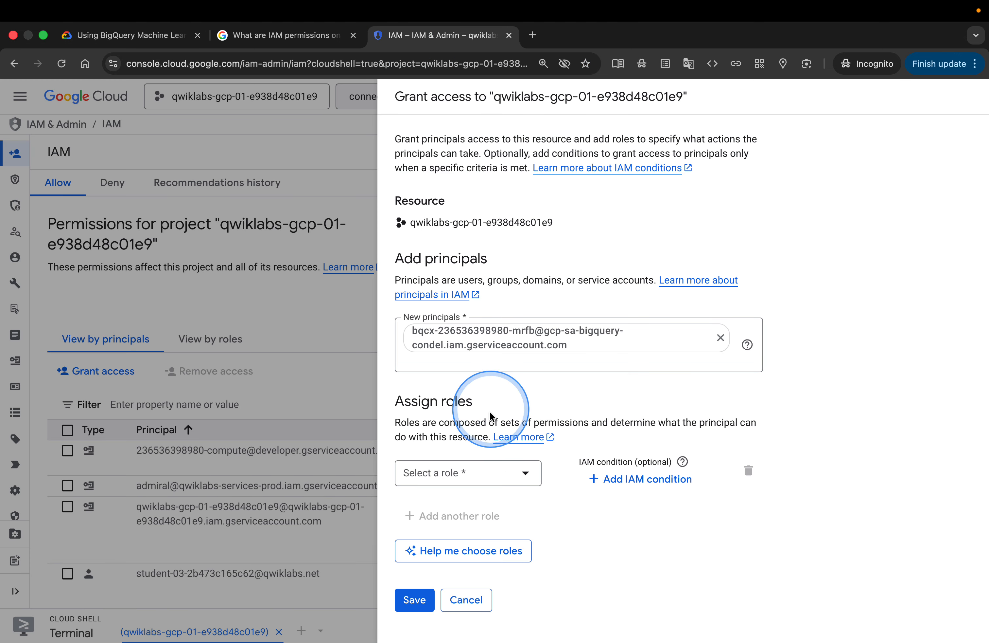
pyautogui.click(431, 471)
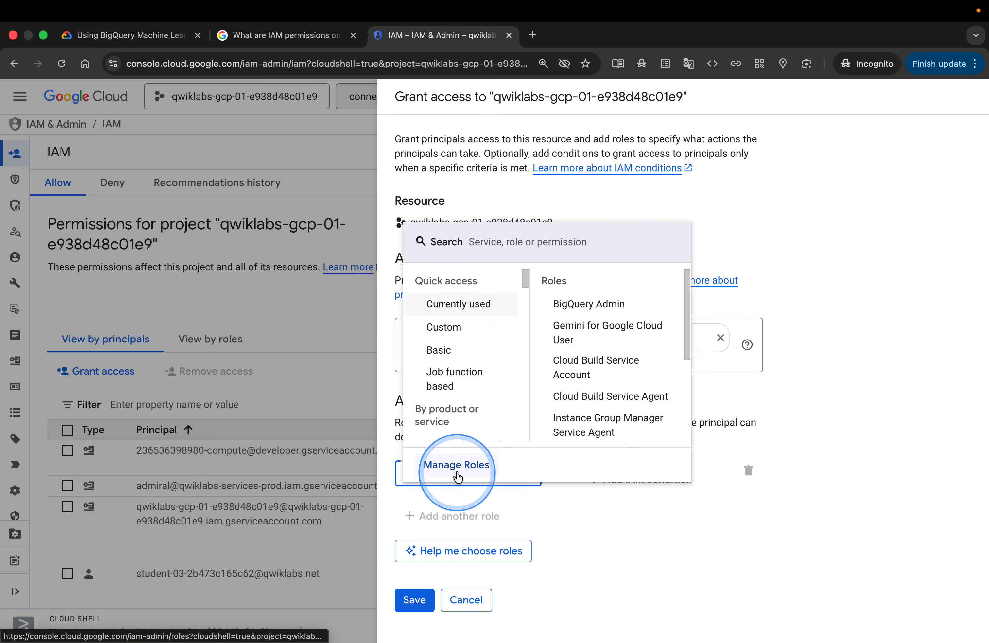
pyautogui.write('verte')
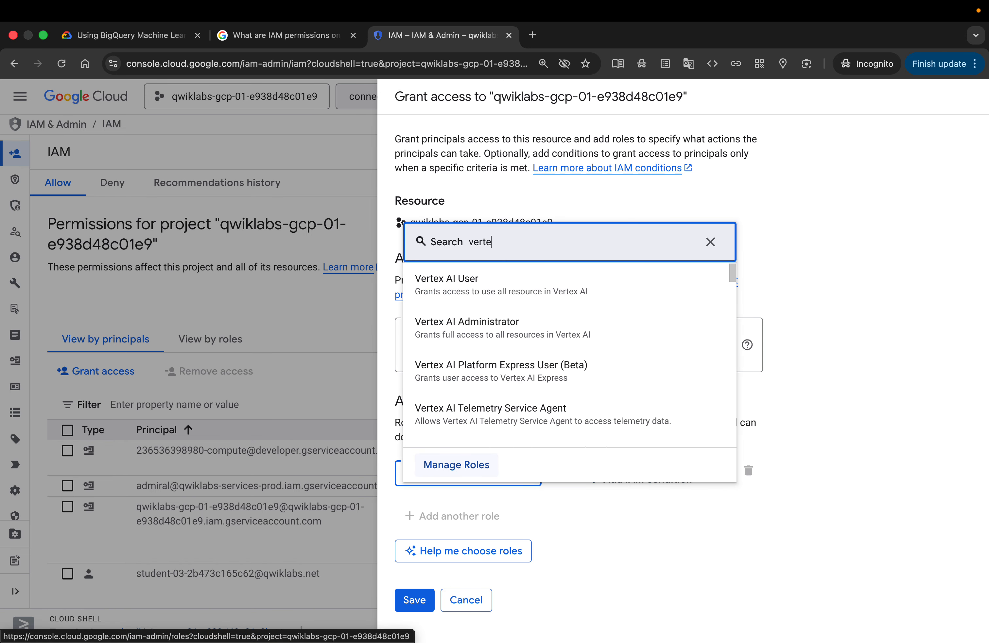
pyautogui.write('xA')
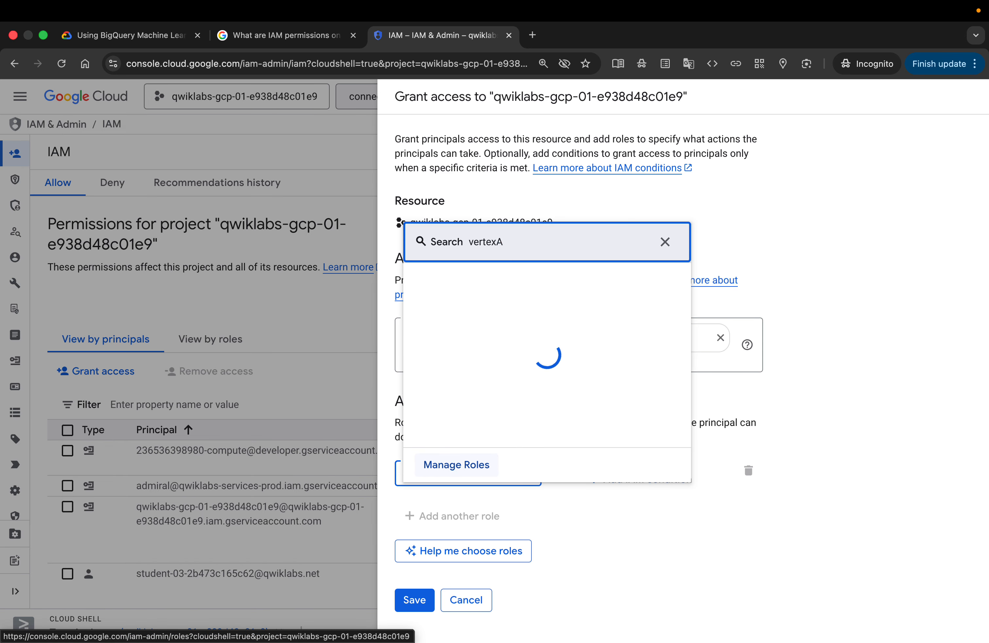
pyautogui.write('i')
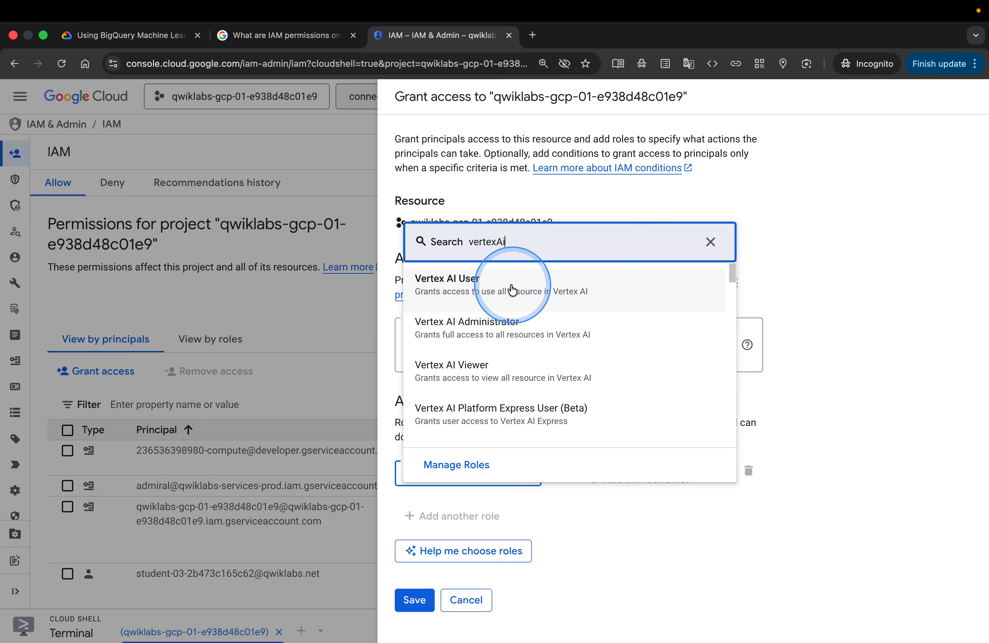
pyautogui.click(139, 37)
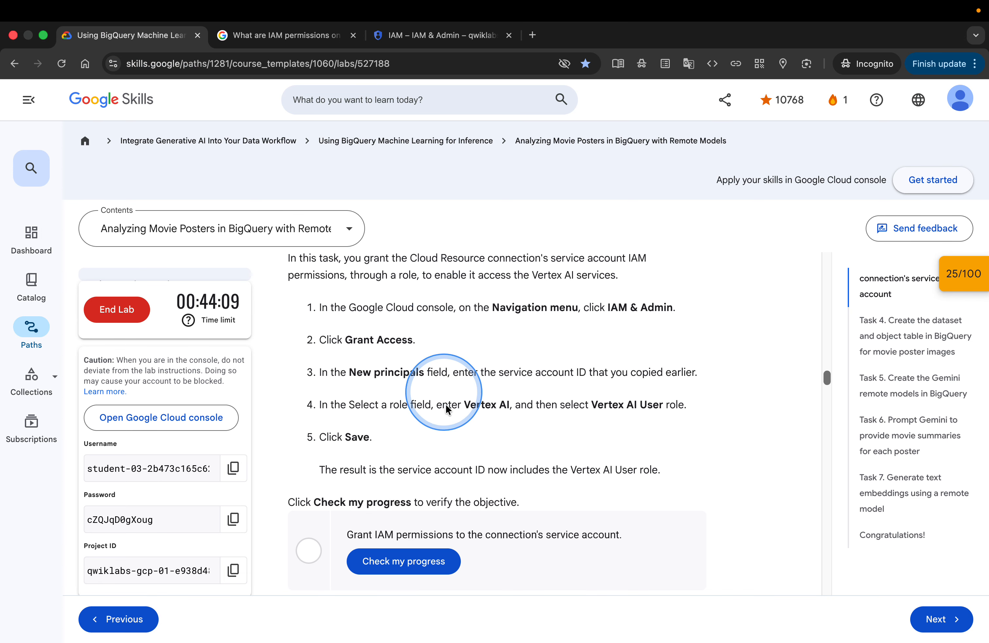
pyautogui.click(408, 32)
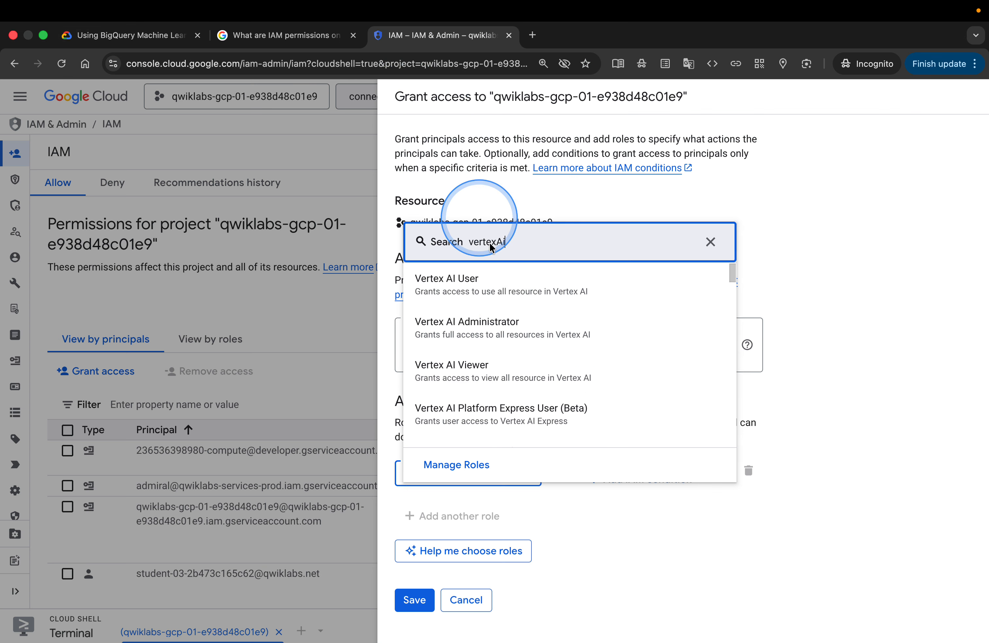
pyautogui.click(476, 281)
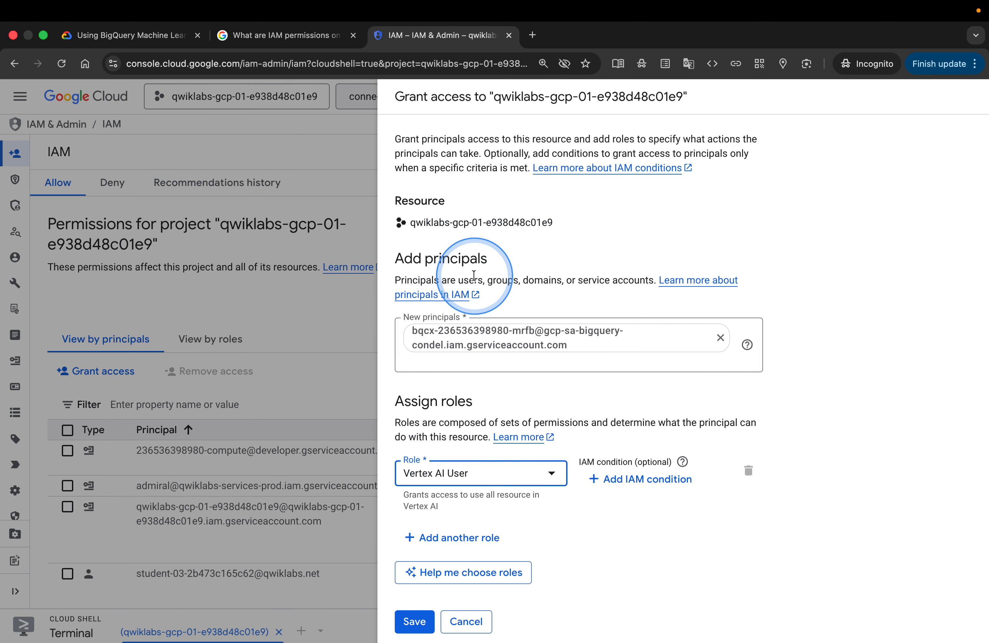
# Recheck the lab steps and save the Vertex AI User role grant for the connection's service account
pyautogui.click(134, 35)
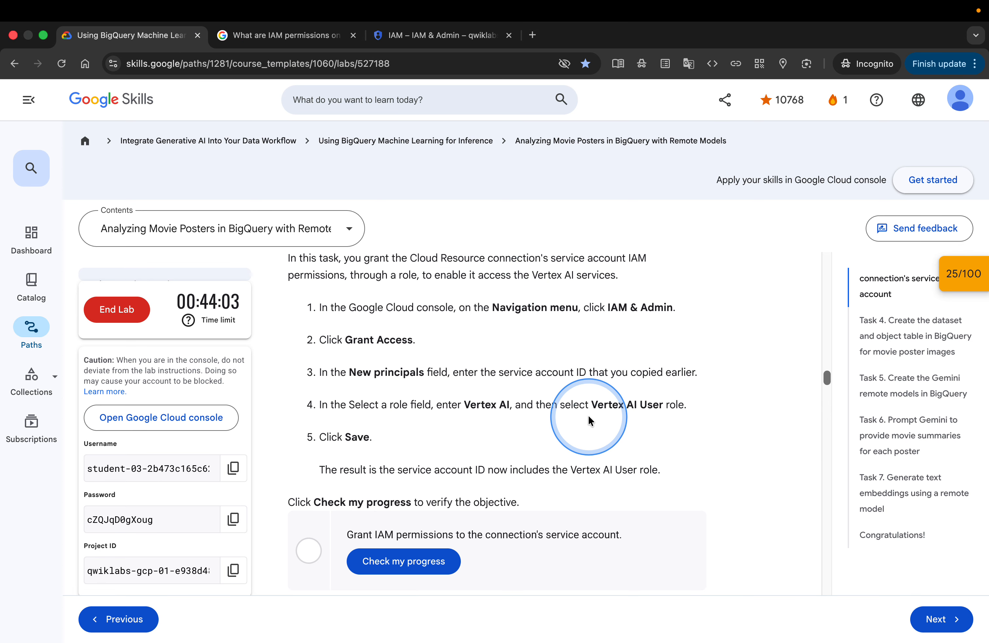
pyautogui.scroll(-5, 589, 417)
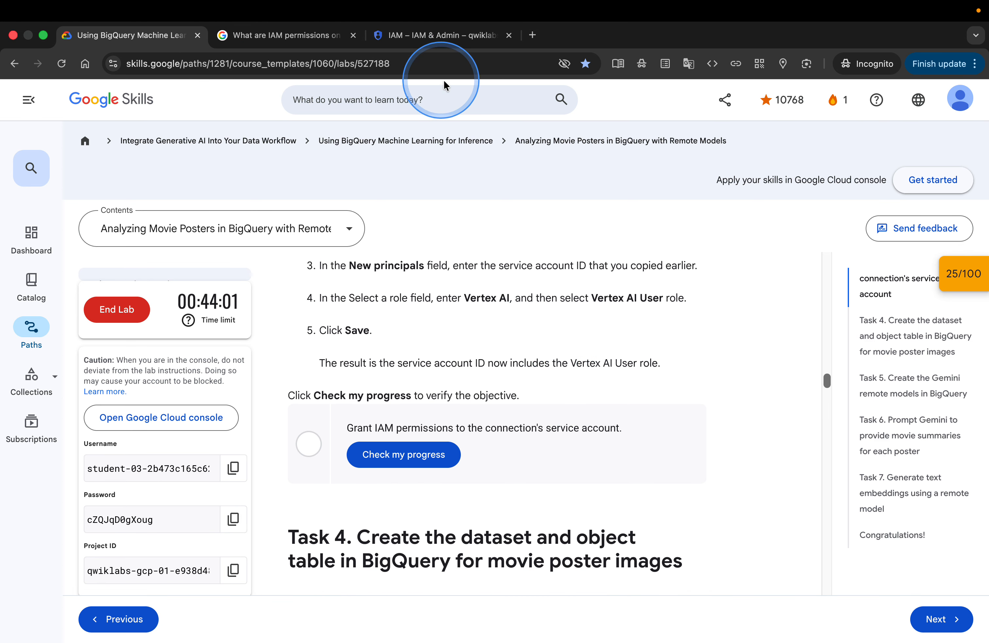
pyautogui.click(425, 33)
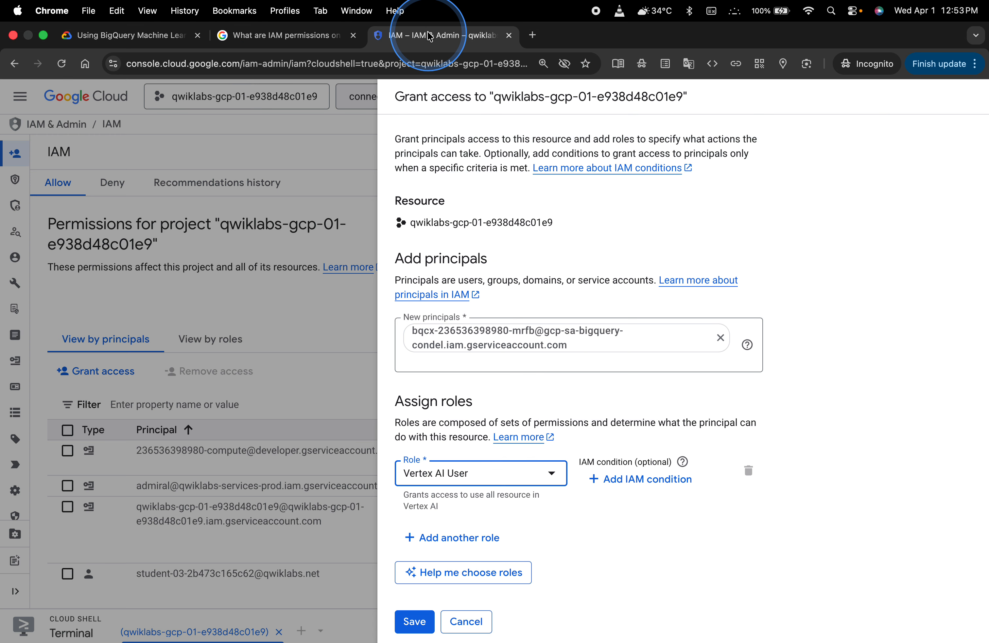
pyautogui.click(426, 622)
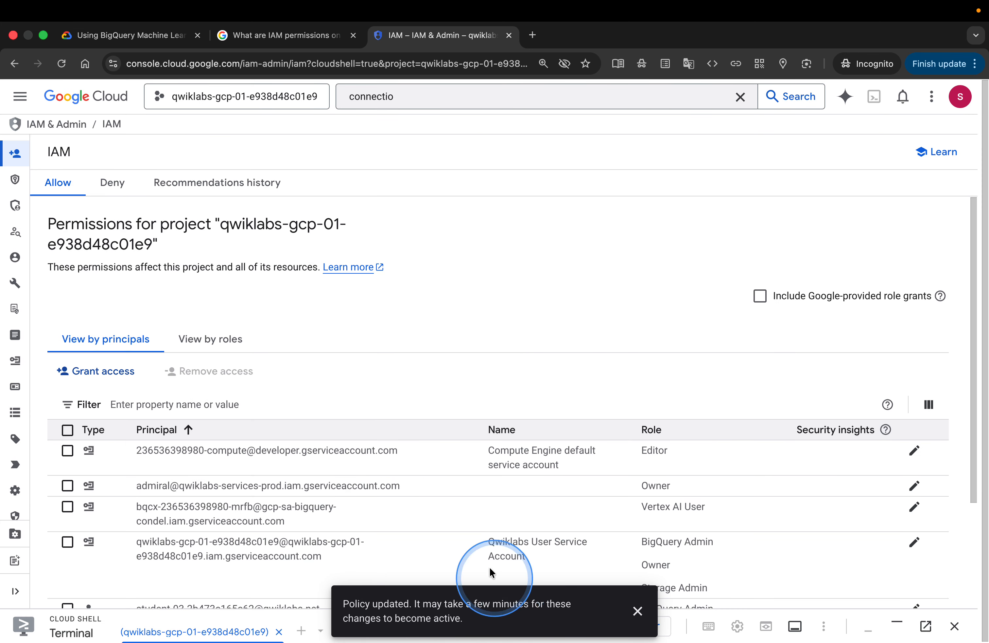
# Run the lab's progress check for the IAM permissions task and read the Task 4 dataset instructions
pyautogui.scroll(-4, 463, 497)
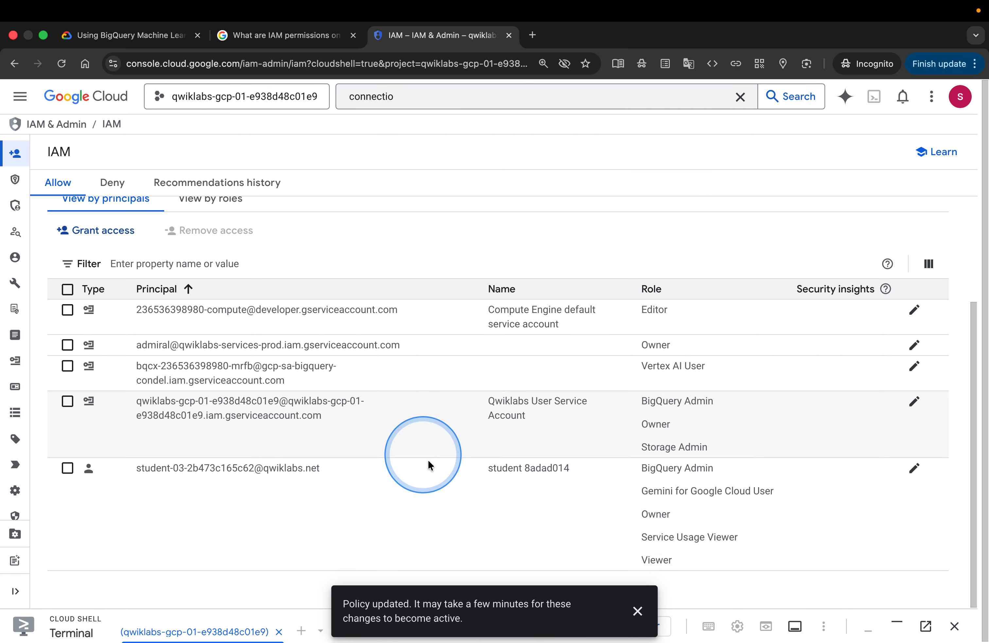
pyautogui.click(125, 35)
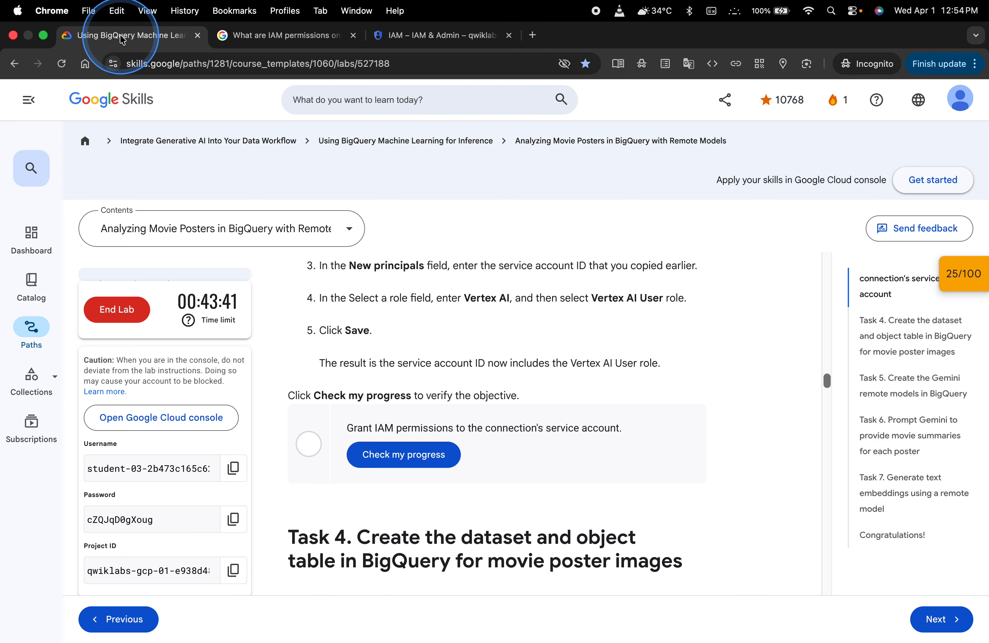
pyautogui.scroll(-3, 632, 467)
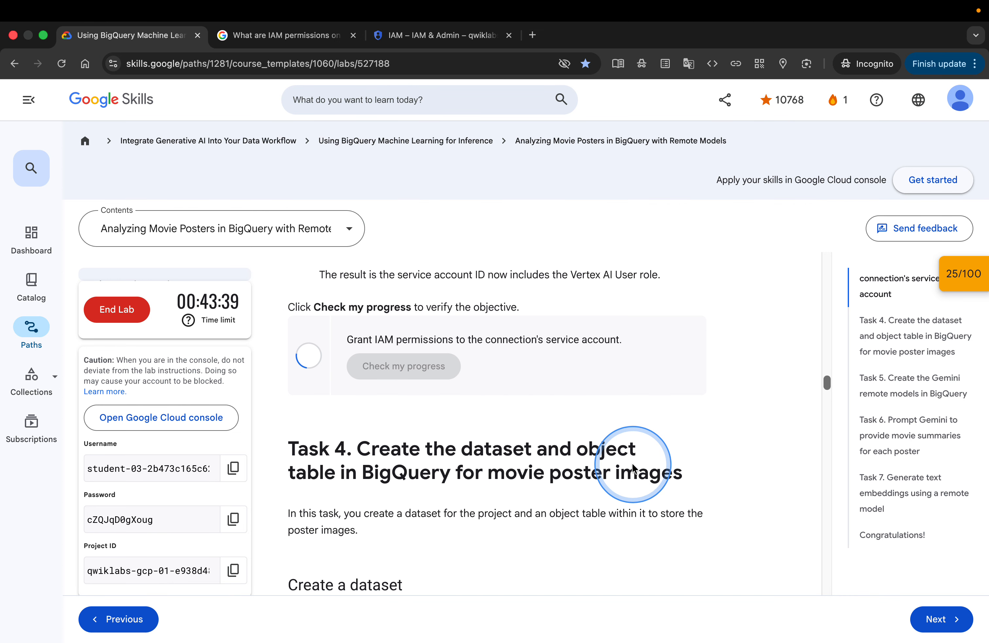
pyautogui.scroll(-1, 632, 464)
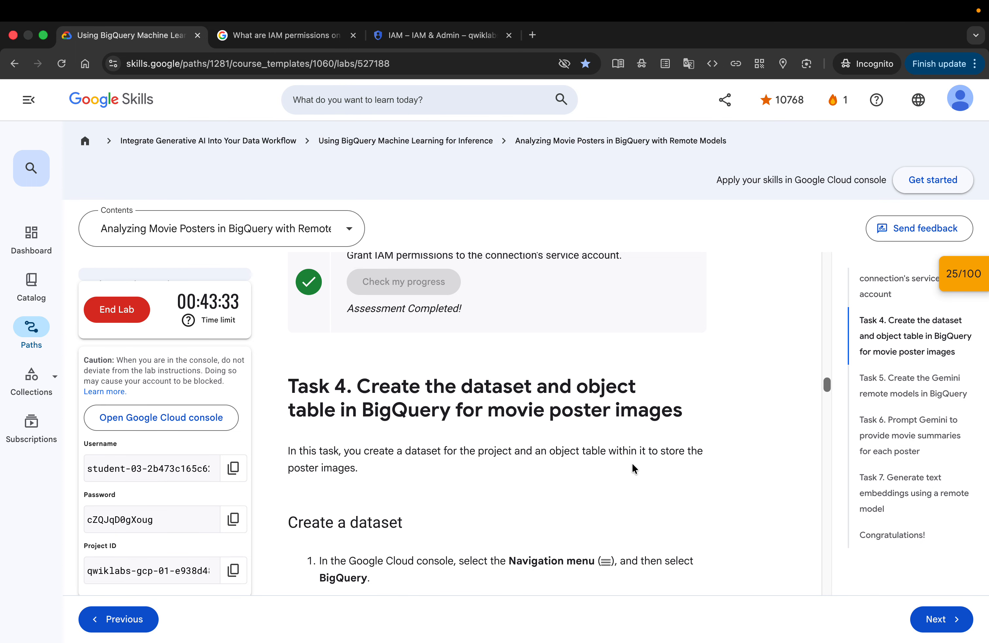
pyautogui.scroll(-1, 633, 464)
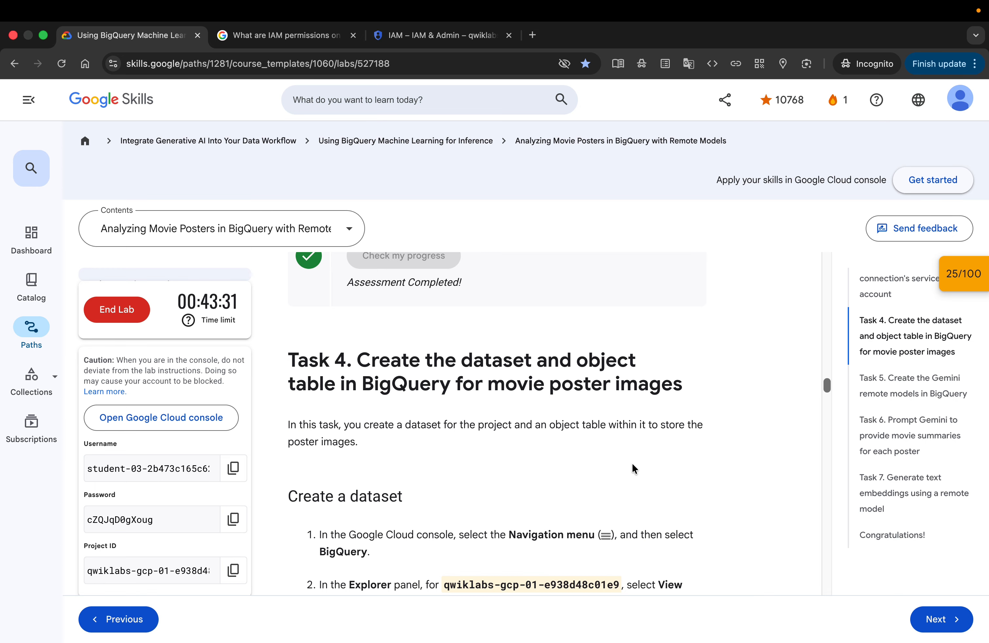
pyautogui.scroll(1, 633, 464)
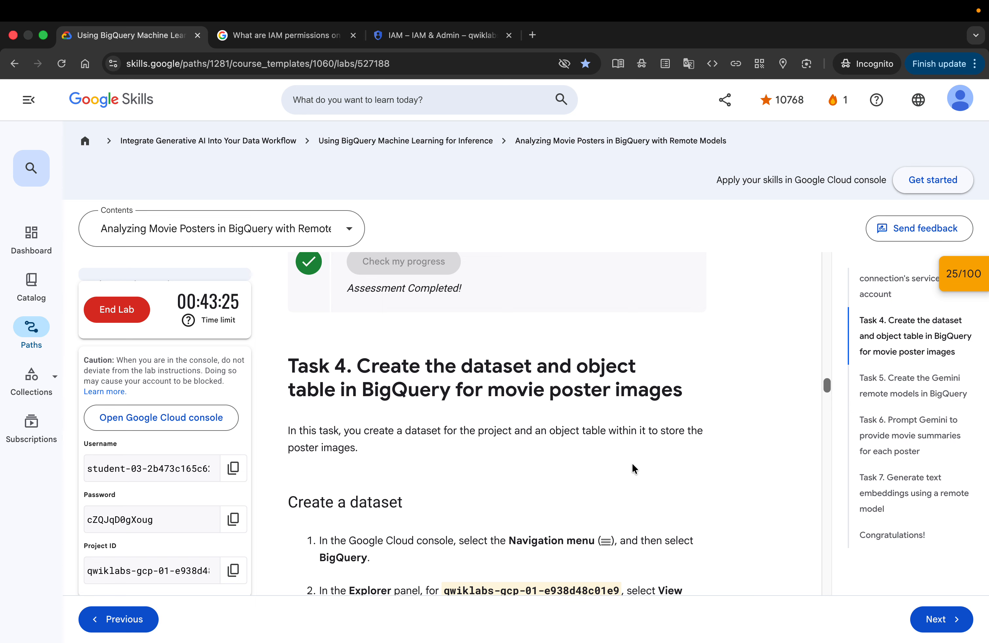
pyautogui.scroll(-2, 632, 464)
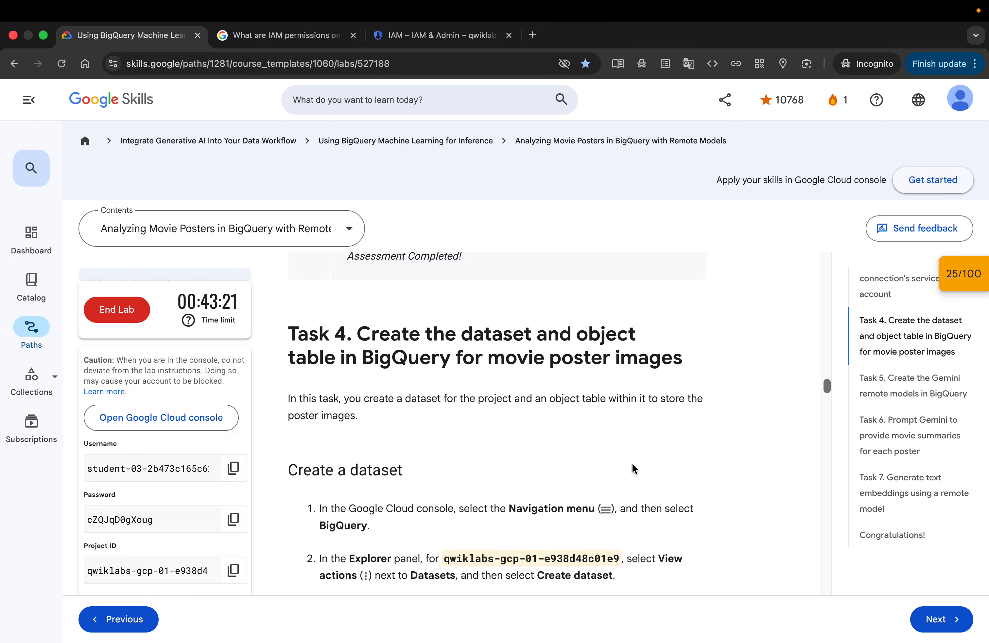
pyautogui.scroll(-5, 633, 464)
pyautogui.scroll(-1, 633, 464)
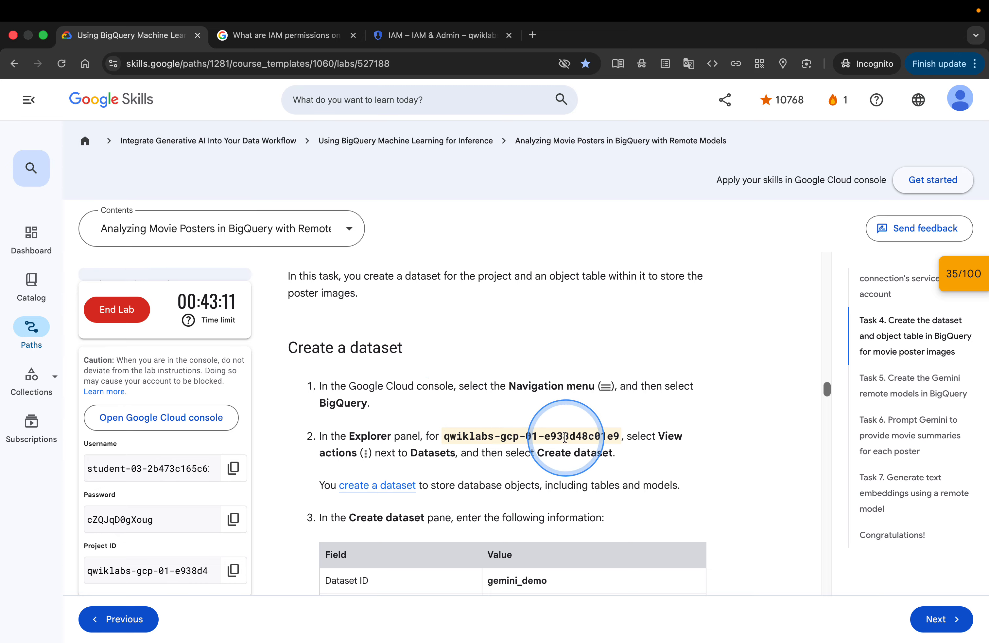
# Open BigQuery from the console's navigation menu
pyautogui.click(401, 42)
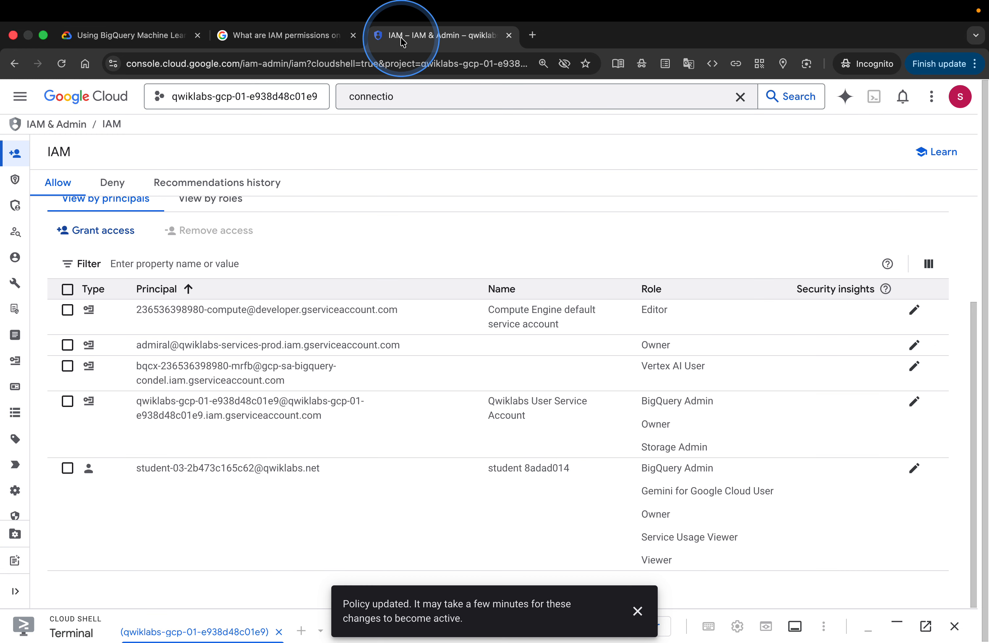
pyautogui.click(23, 97)
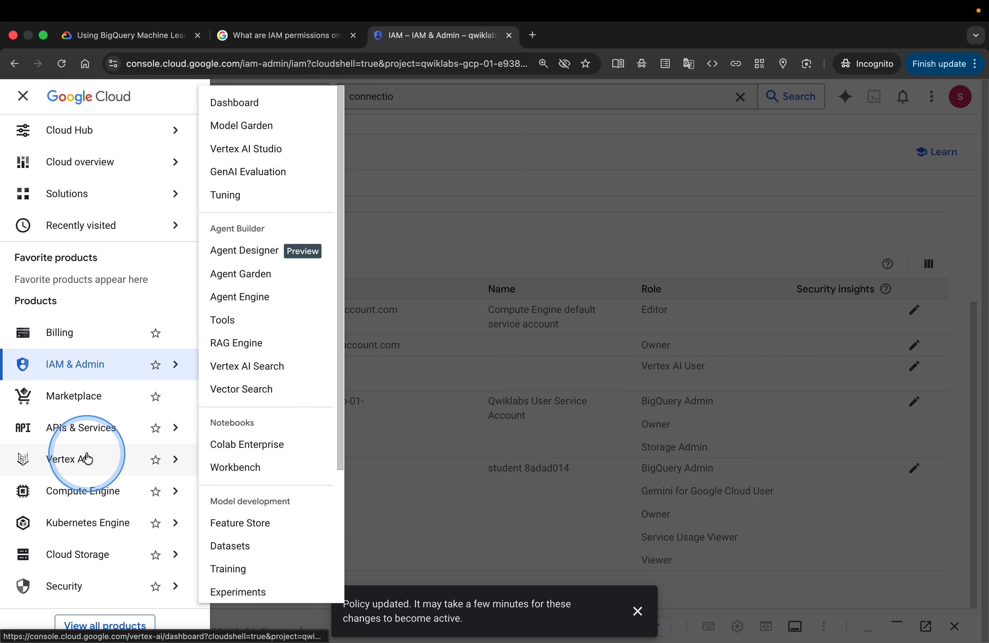
pyautogui.scroll(-2, 87, 458)
pyautogui.scroll(-2, 87, 457)
pyautogui.click(89, 448)
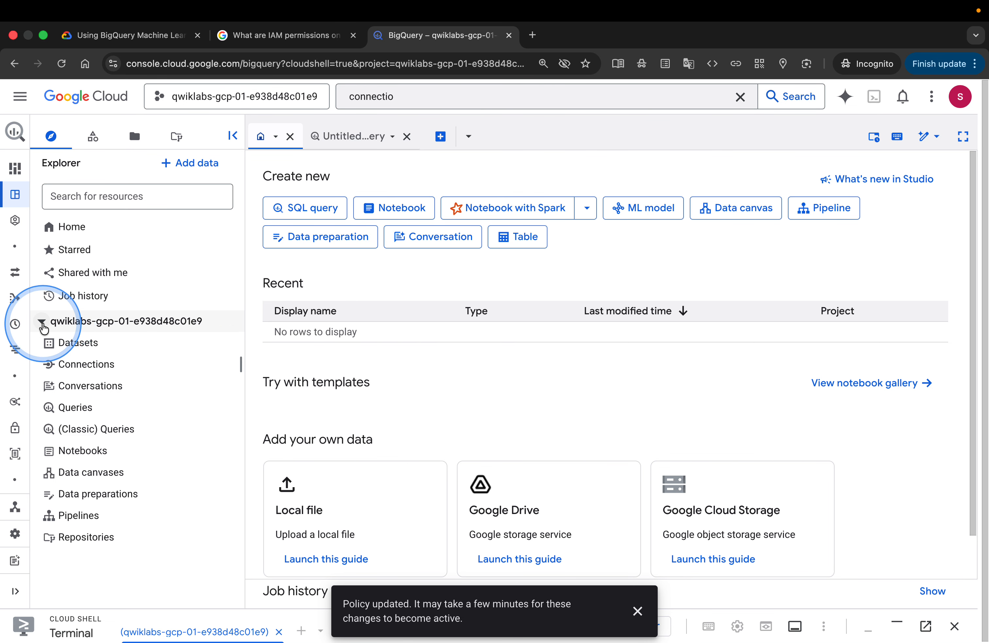
# Open the actions menu for the project's Datasets node in the Explorer
pyautogui.click(180, 35)
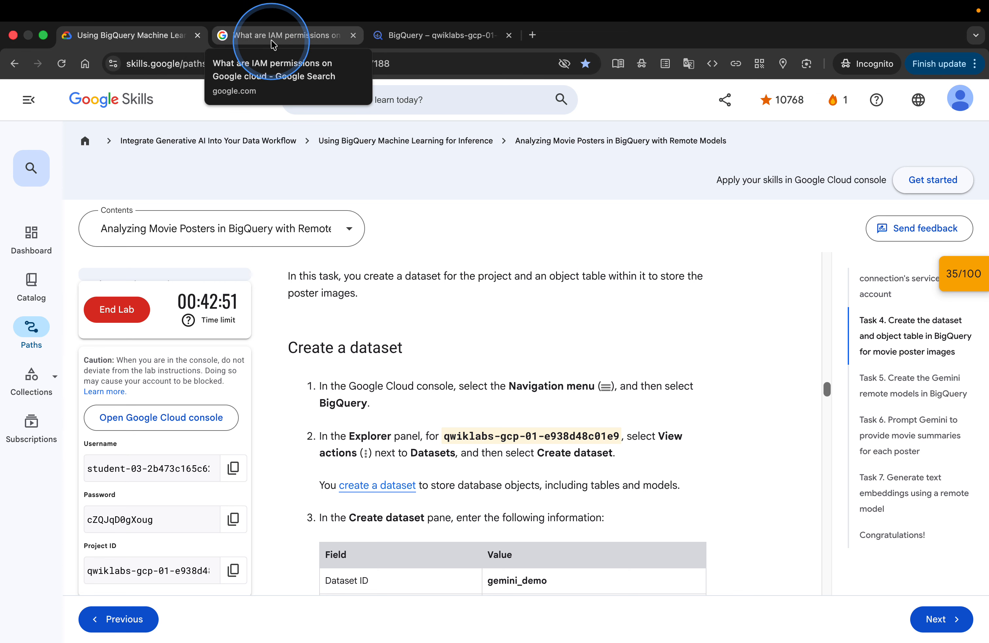
pyautogui.click(440, 36)
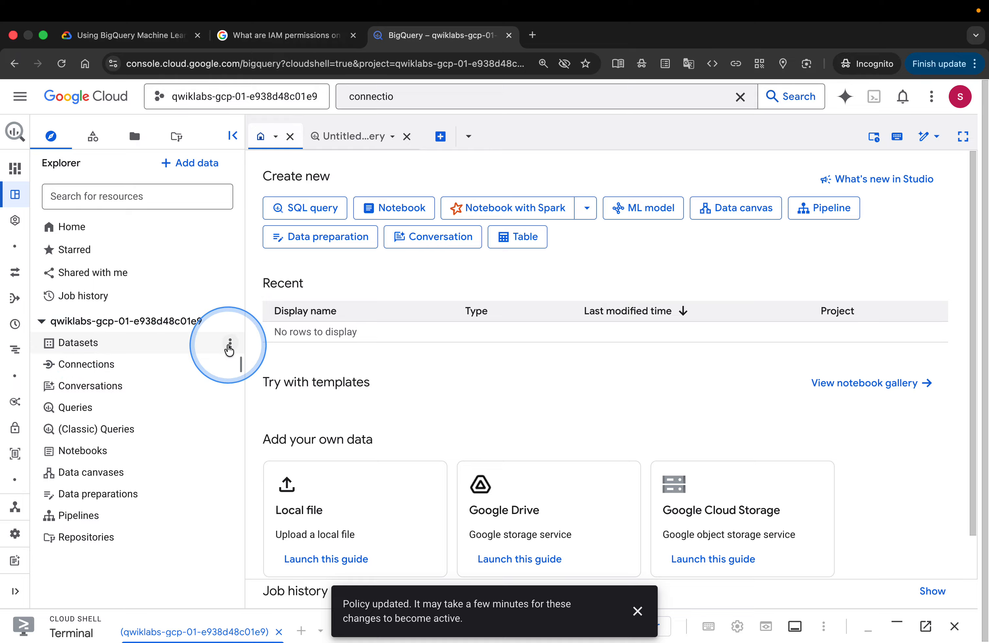
pyautogui.click(229, 344)
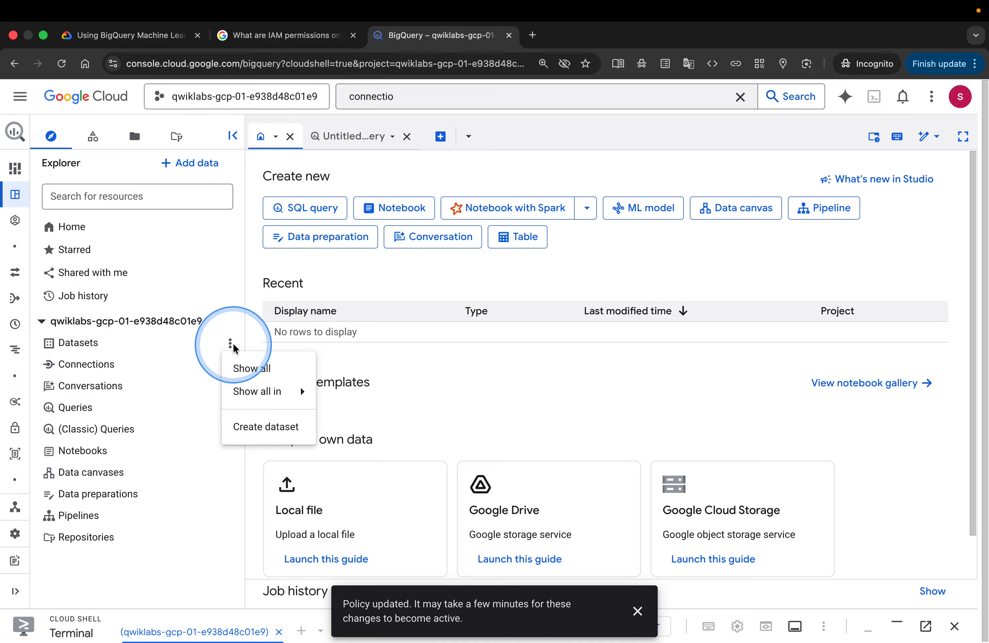
pyautogui.click(194, 346)
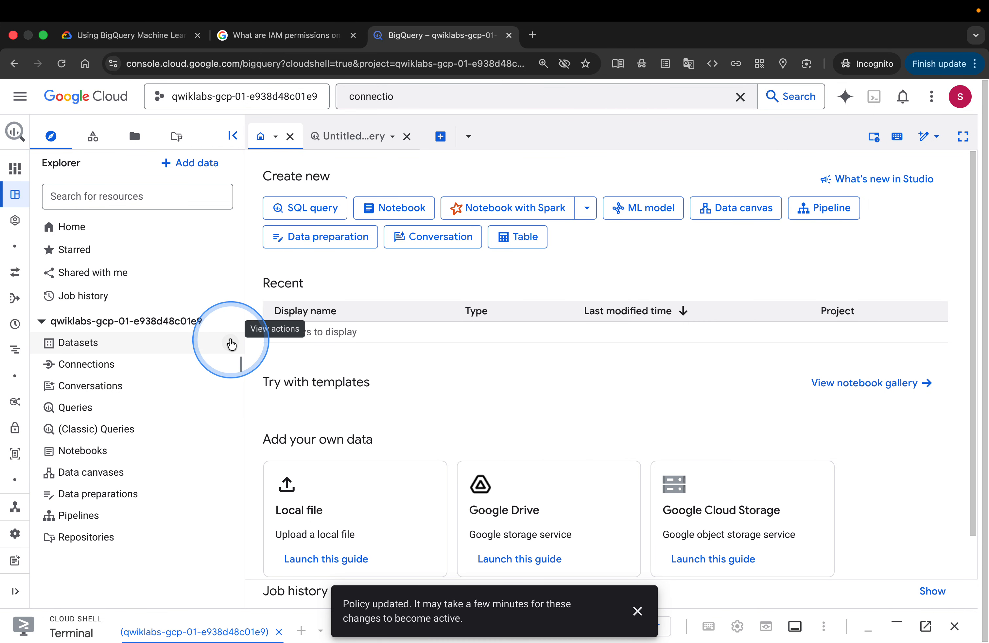
pyautogui.click(230, 343)
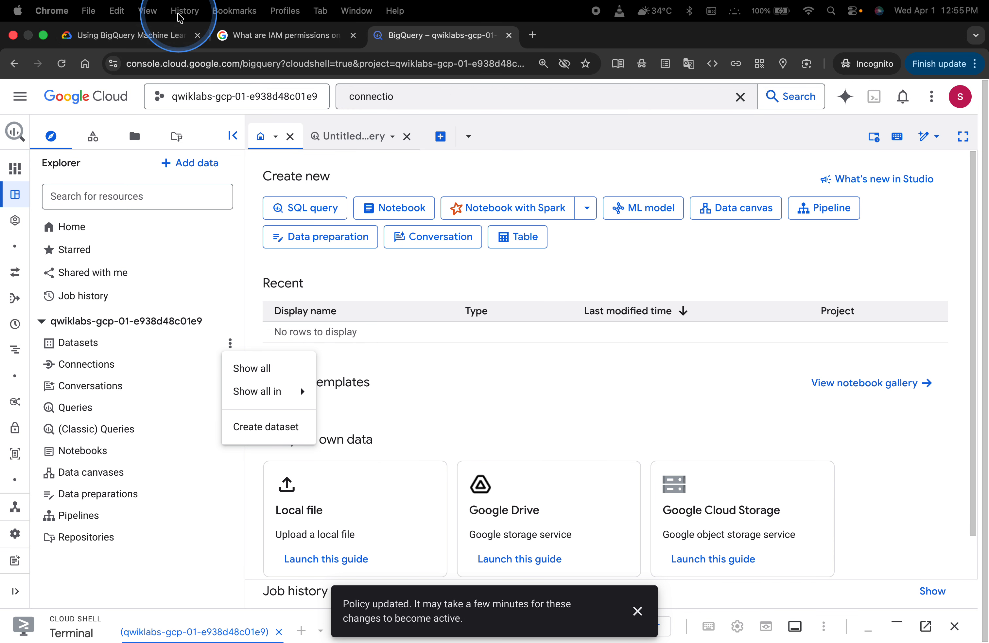
# Close the IAM permissions search tab and choose Create dataset from the Datasets actions menu
pyautogui.click(150, 38)
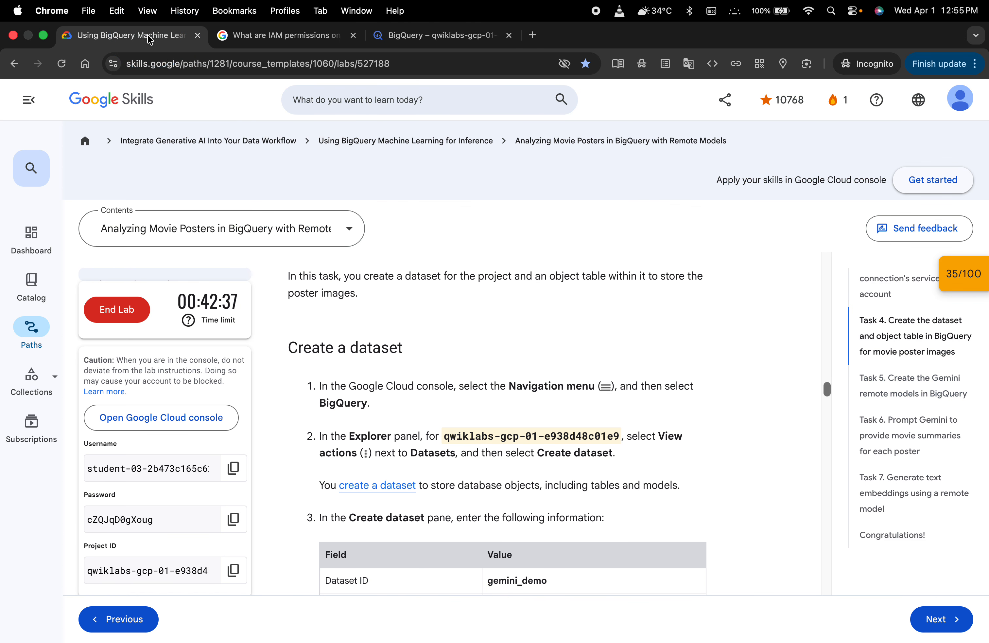
pyautogui.click(353, 35)
pyautogui.click(320, 37)
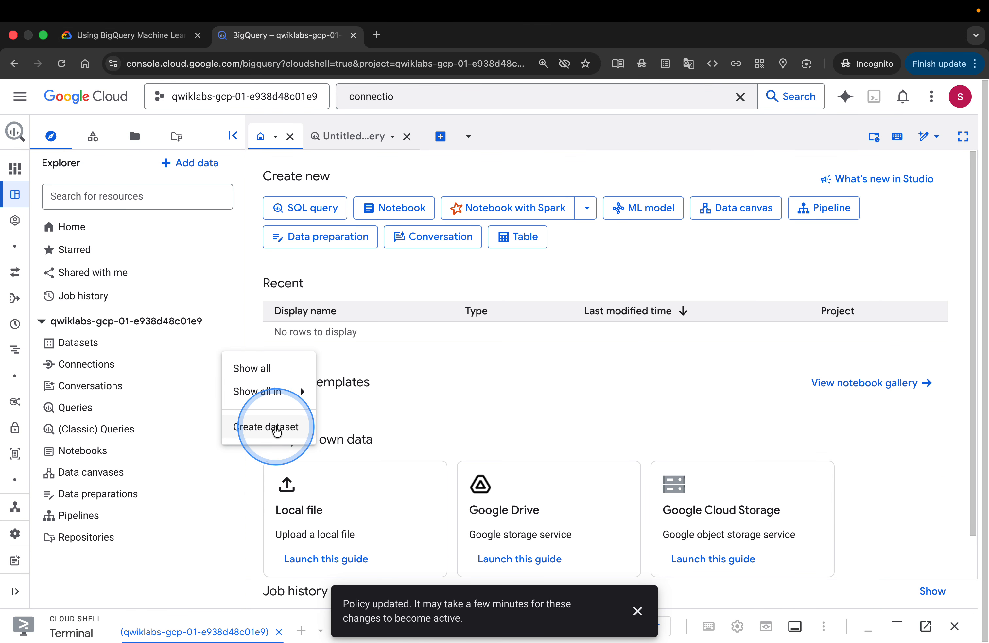
pyautogui.click(274, 434)
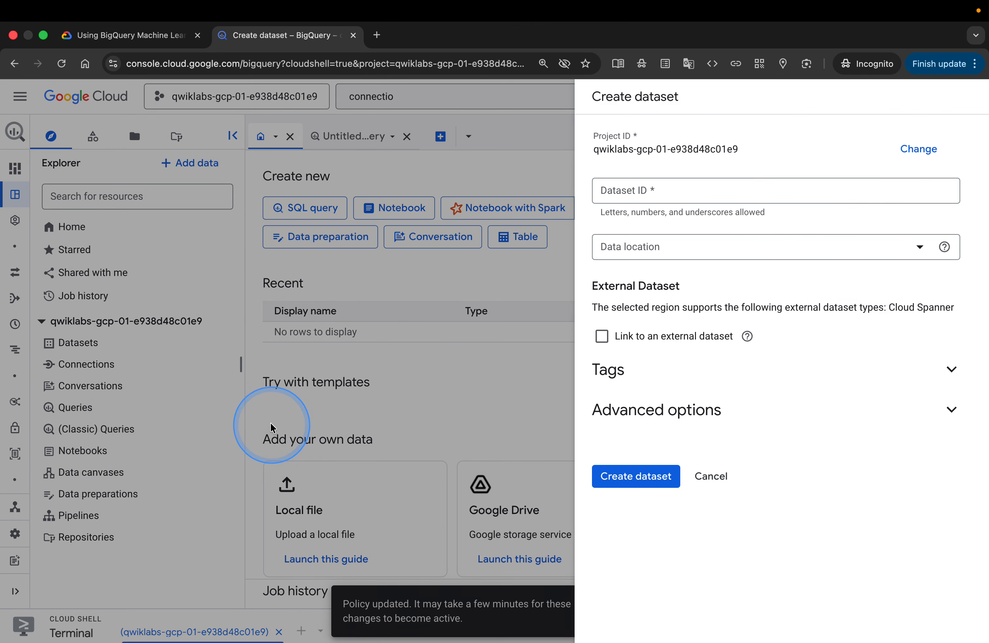
# Review the lab's Create dataset settings and select the gemini_demo dataset ID text
pyautogui.click(126, 42)
pyautogui.click(322, 410)
pyautogui.scroll(-3, 321, 410)
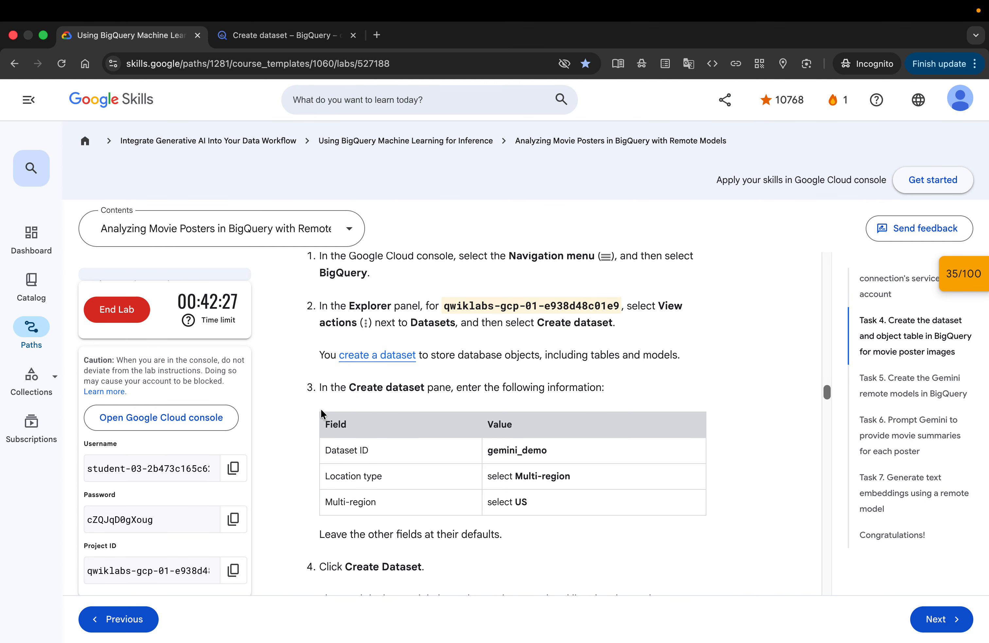
pyautogui.click(382, 362)
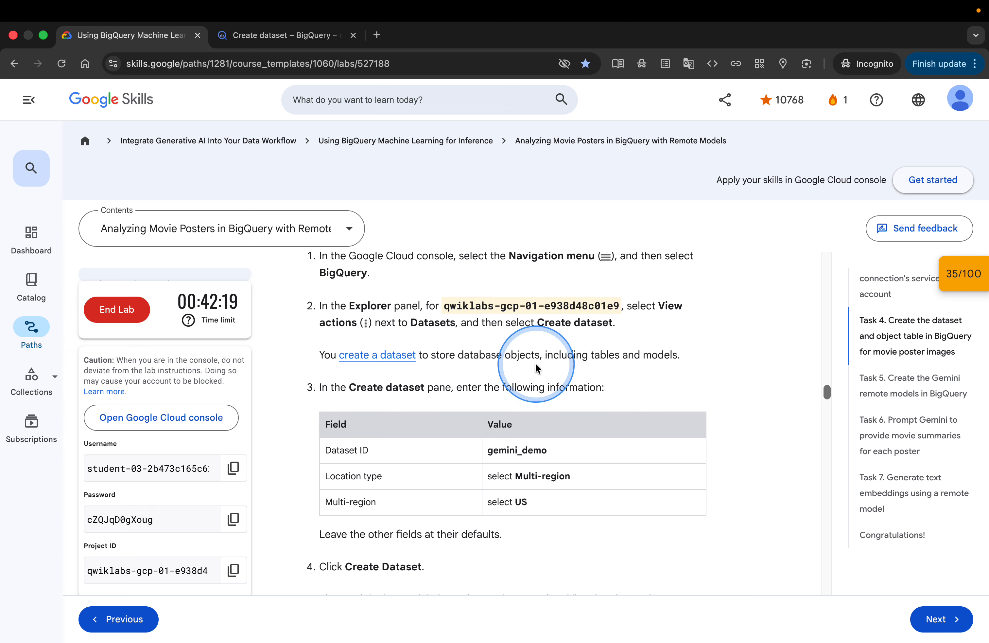
pyautogui.scroll(-2, 664, 367)
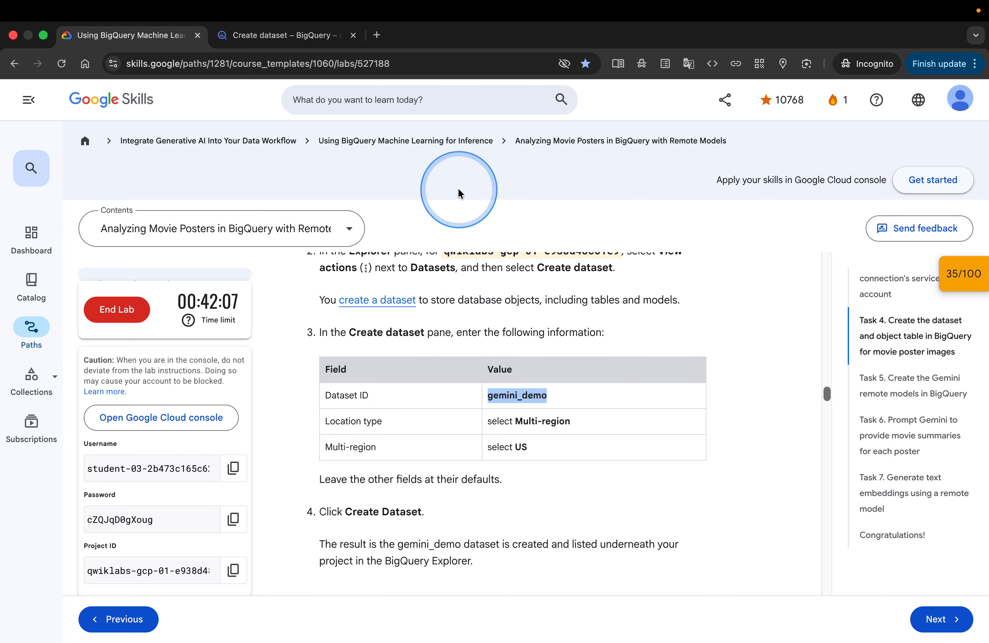
# Enter gemini_demo as the dataset ID, removing the stray leading space before the name
pyautogui.click(276, 36)
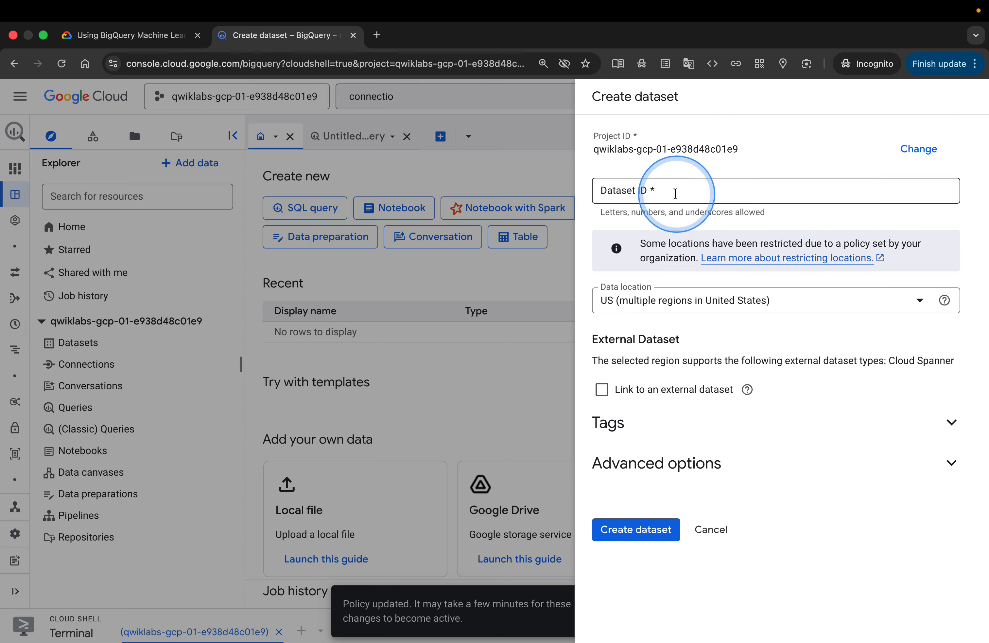
pyautogui.click(663, 194)
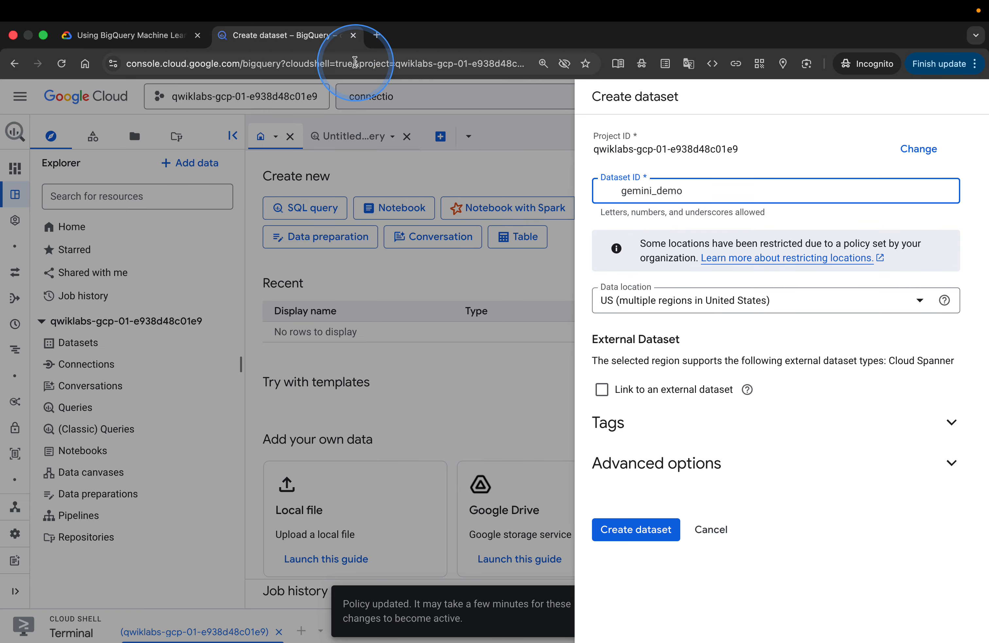
pyautogui.click(144, 37)
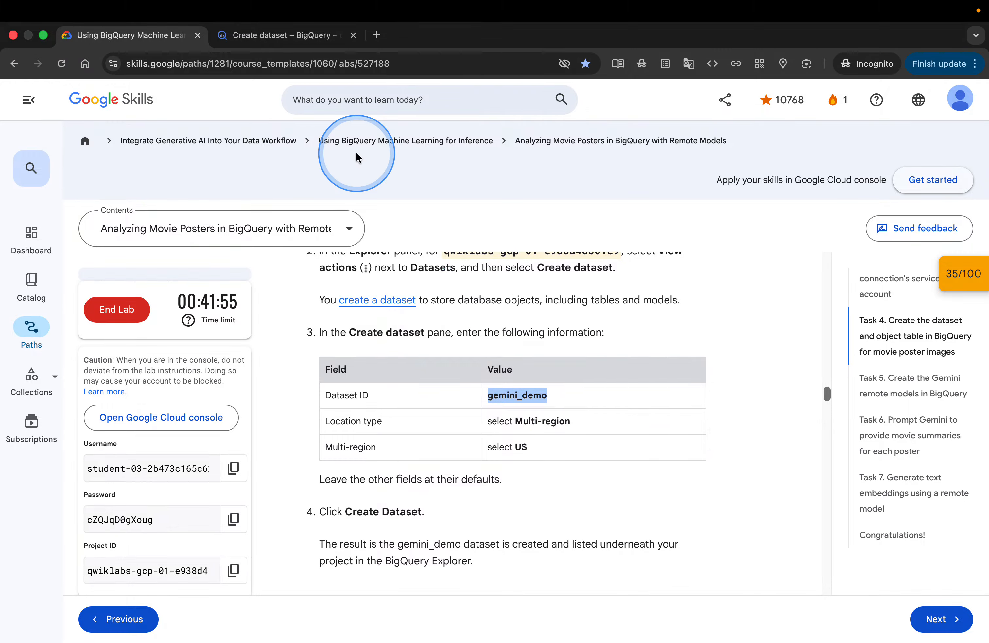
pyautogui.click(284, 42)
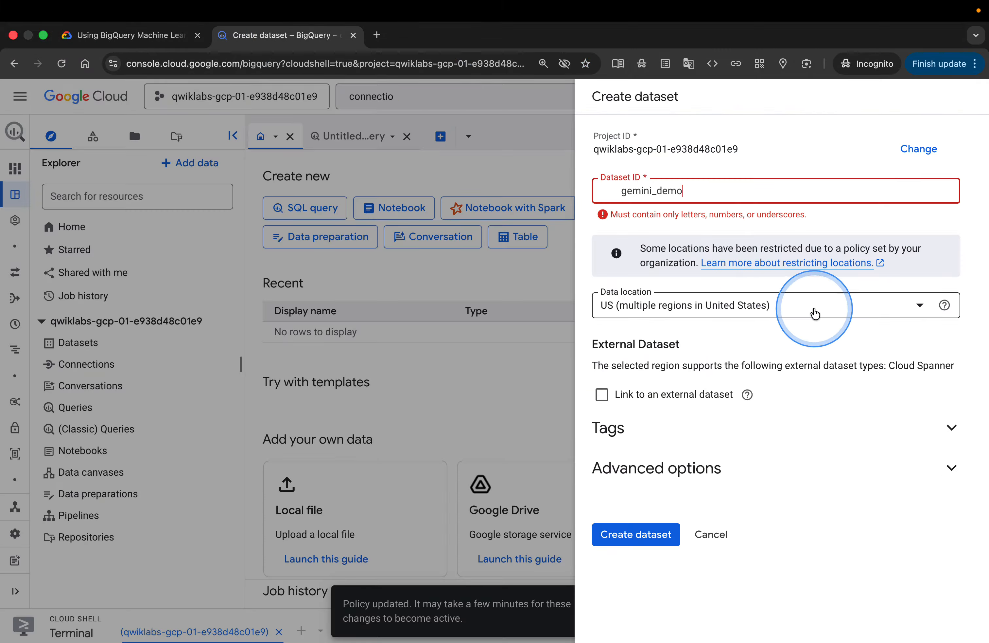
pyautogui.click(622, 202)
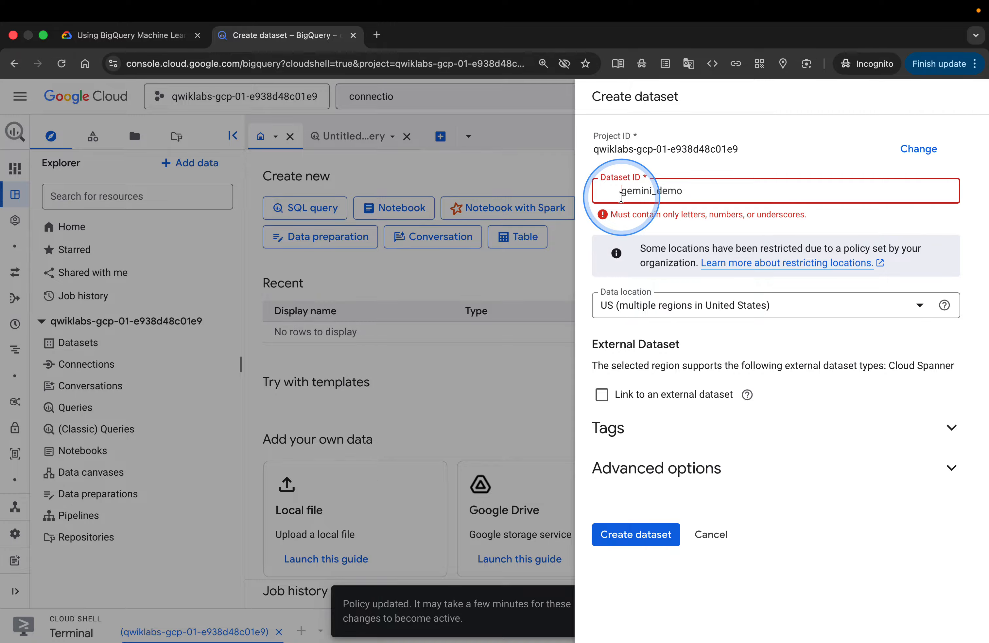
pyautogui.press('BackSpace')
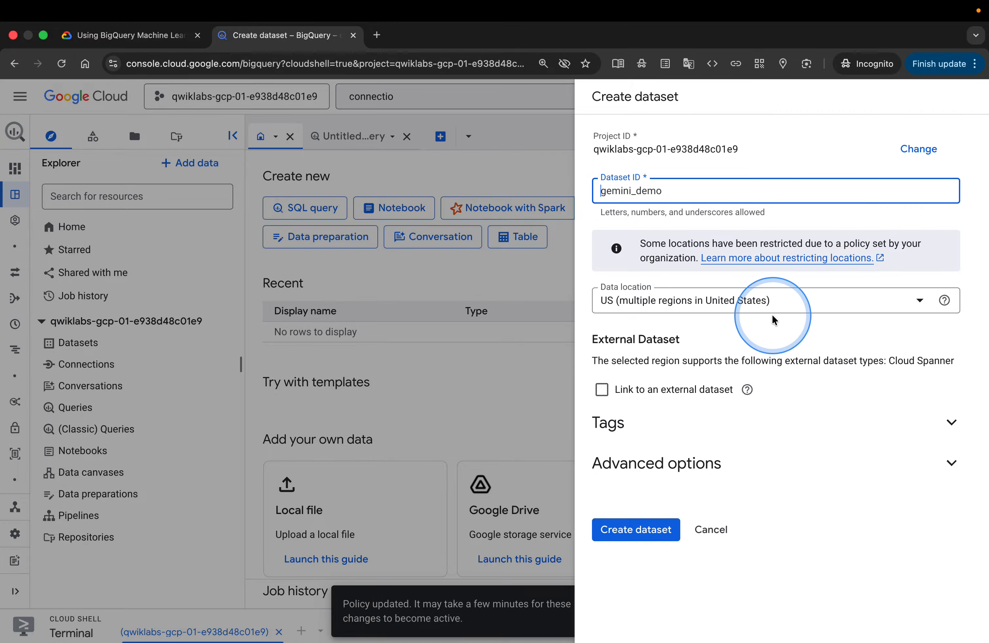
# Set the data location to the US multi-region, create the dataset, and open the new gemini_demo dataset
pyautogui.click(794, 305)
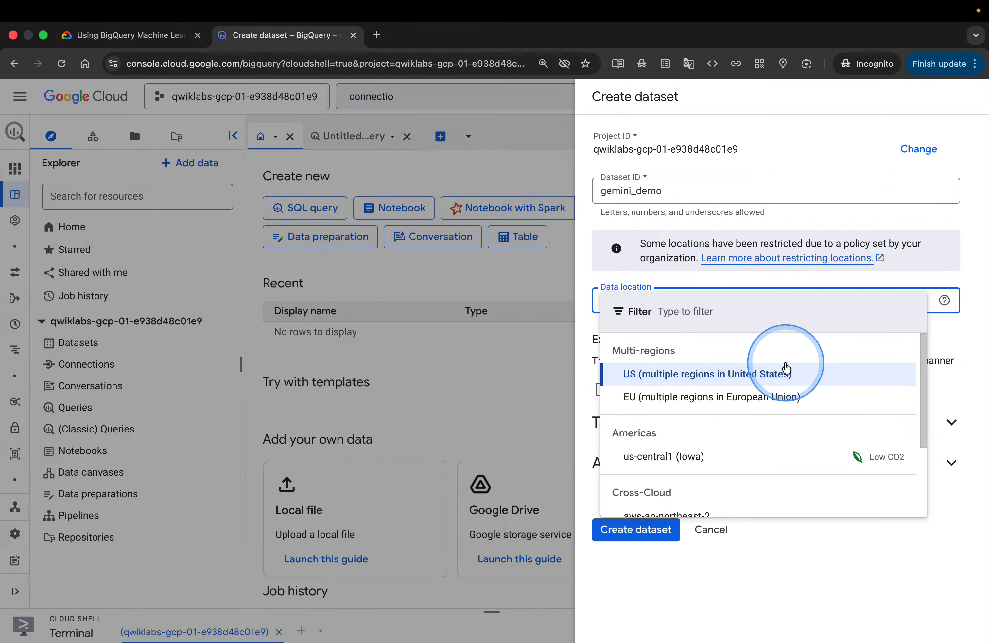
pyautogui.click(771, 374)
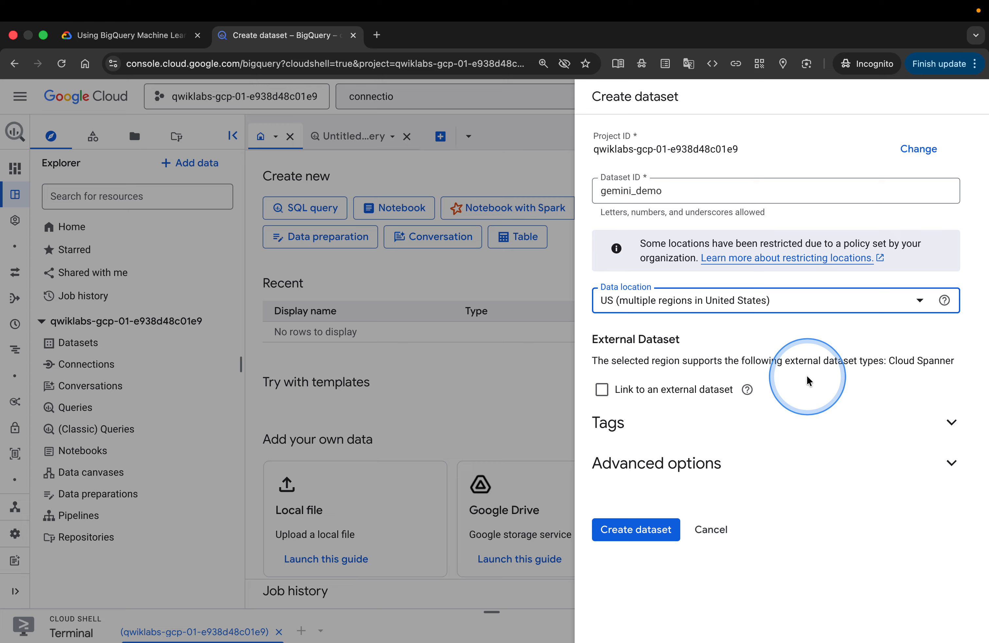
pyautogui.click(155, 34)
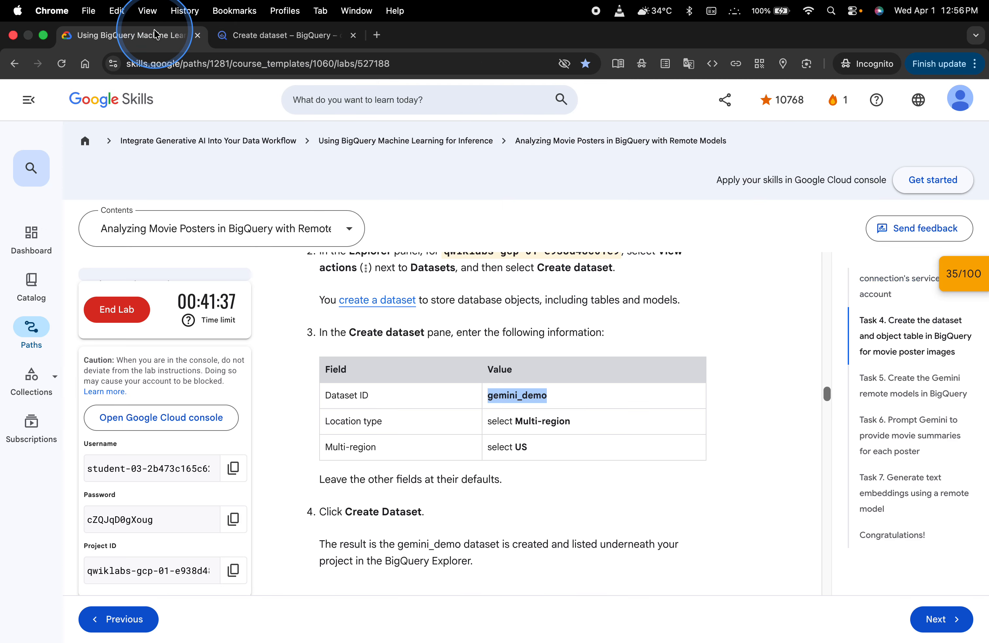
pyautogui.scroll(-3, 504, 496)
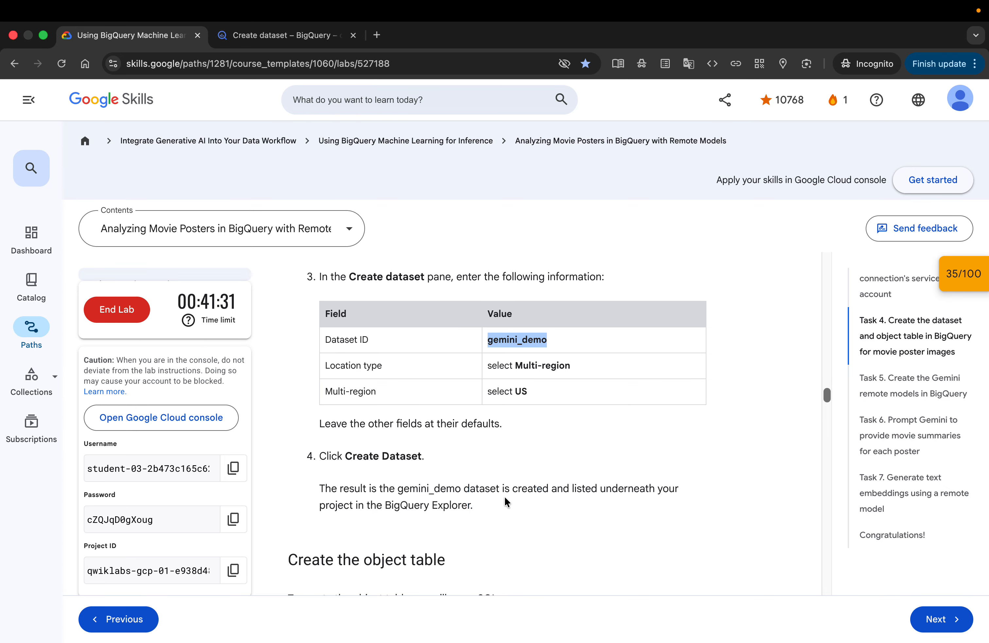
pyautogui.click(286, 36)
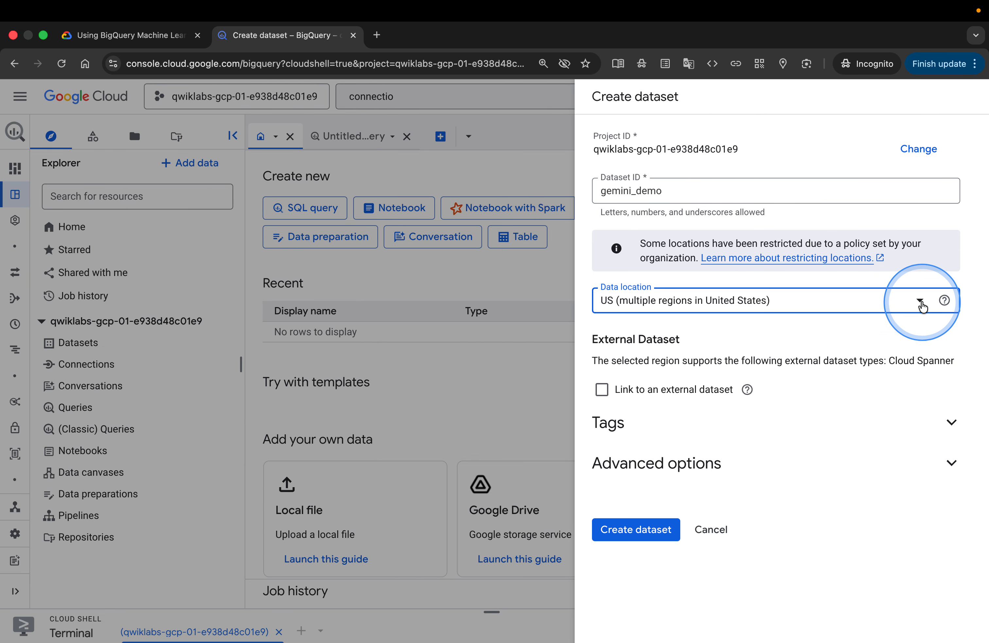
pyautogui.click(920, 302)
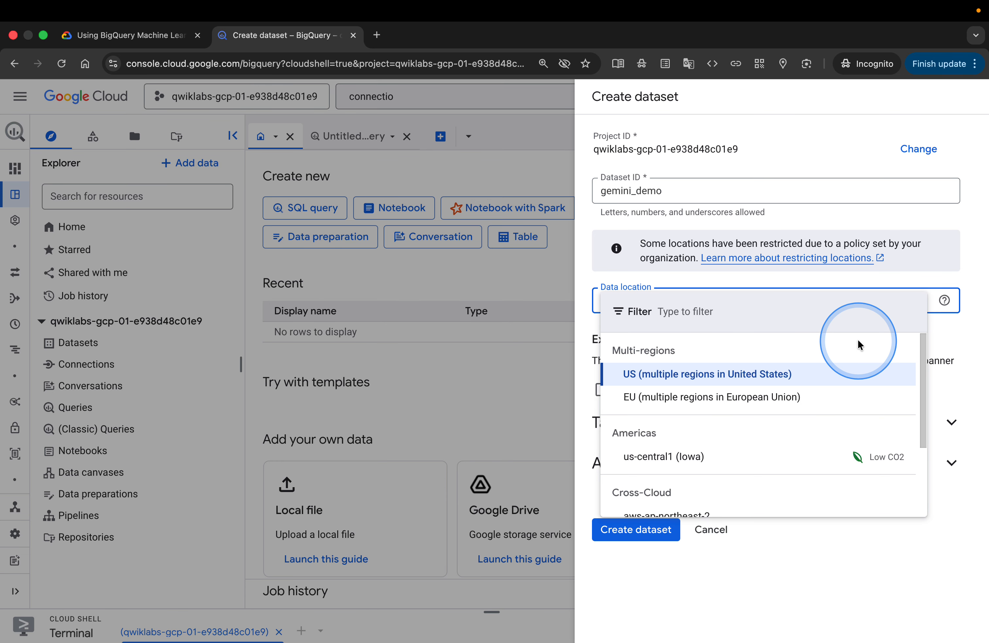
pyautogui.scroll(-2, 892, 430)
pyautogui.scroll(2, 884, 419)
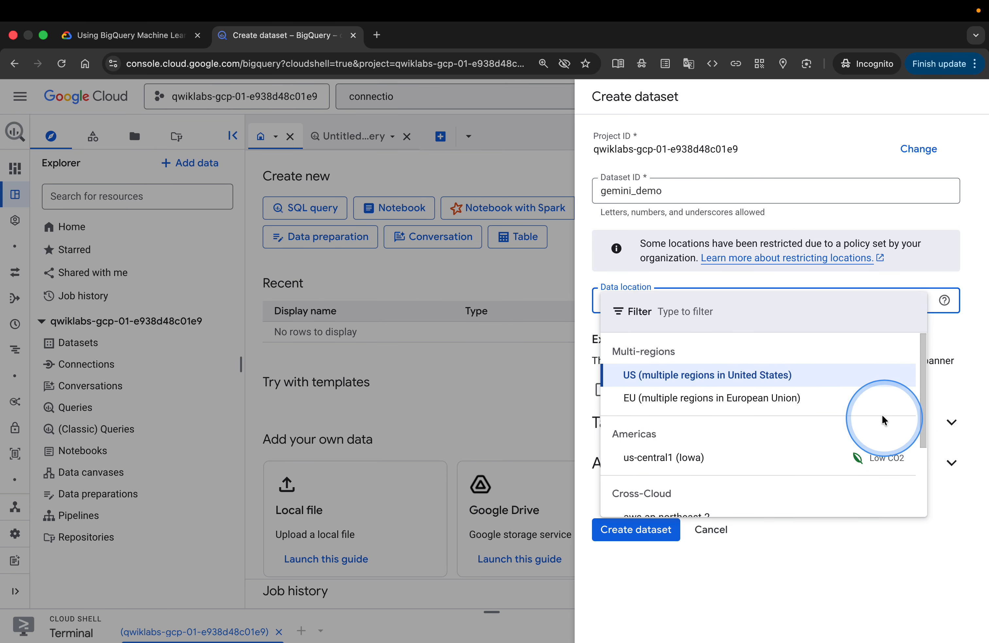
pyautogui.click(840, 379)
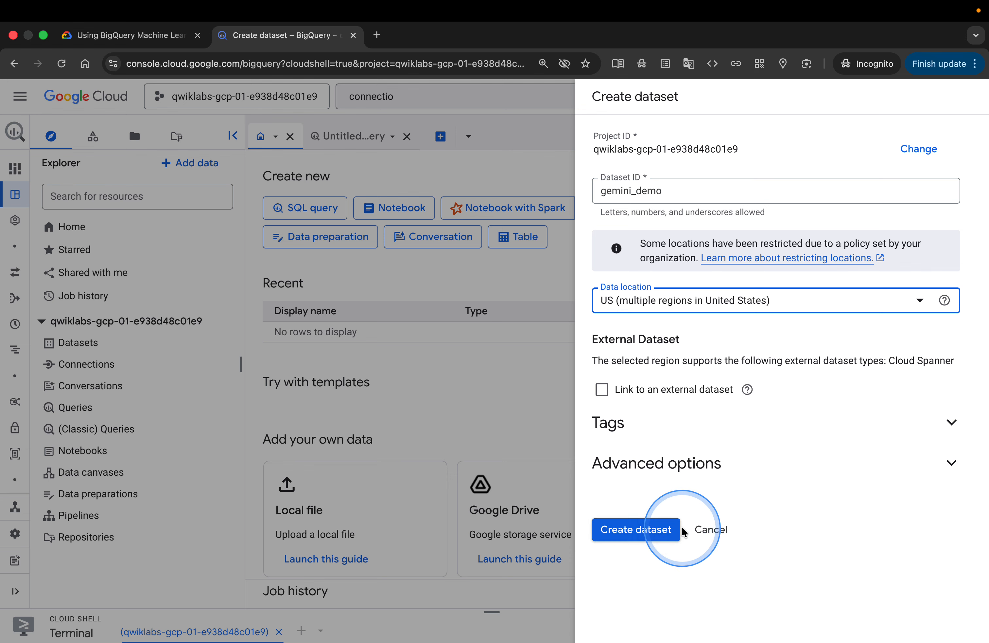
pyautogui.click(665, 535)
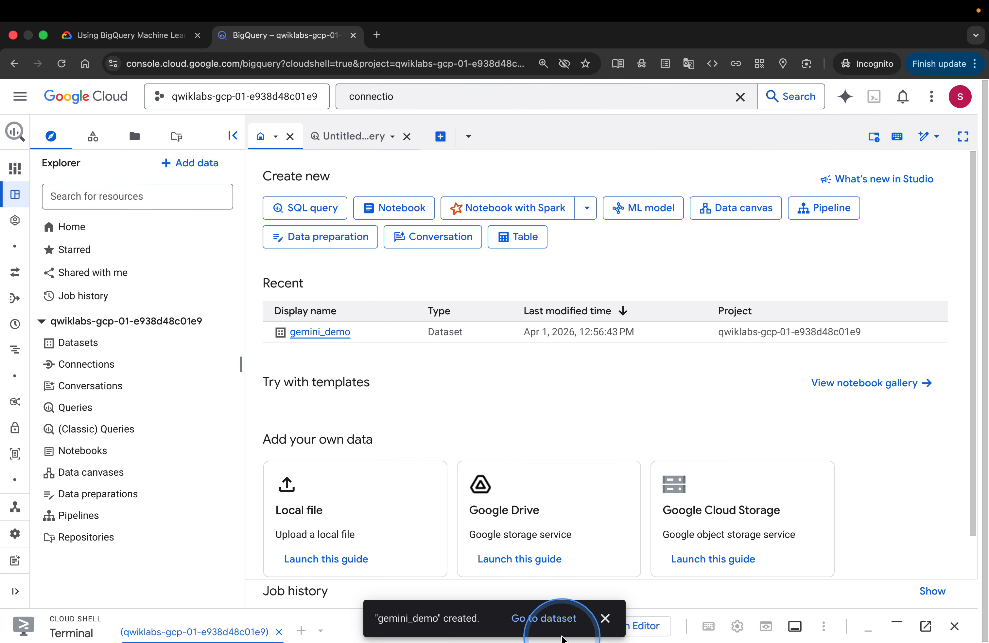
pyautogui.click(555, 618)
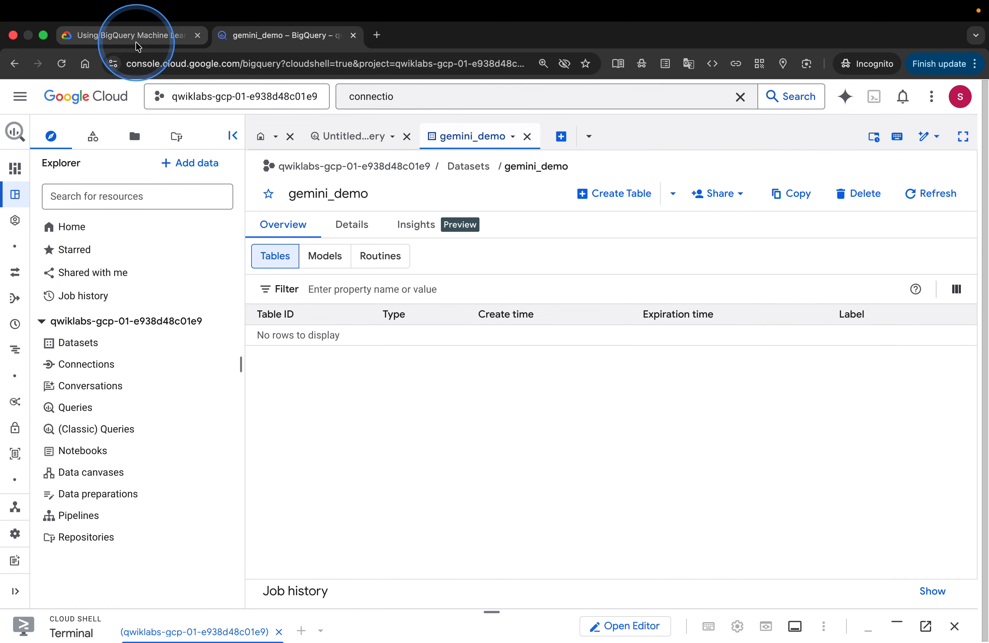
# Copy the object table query from the lab instructions' Create the object table section
pyautogui.click(137, 42)
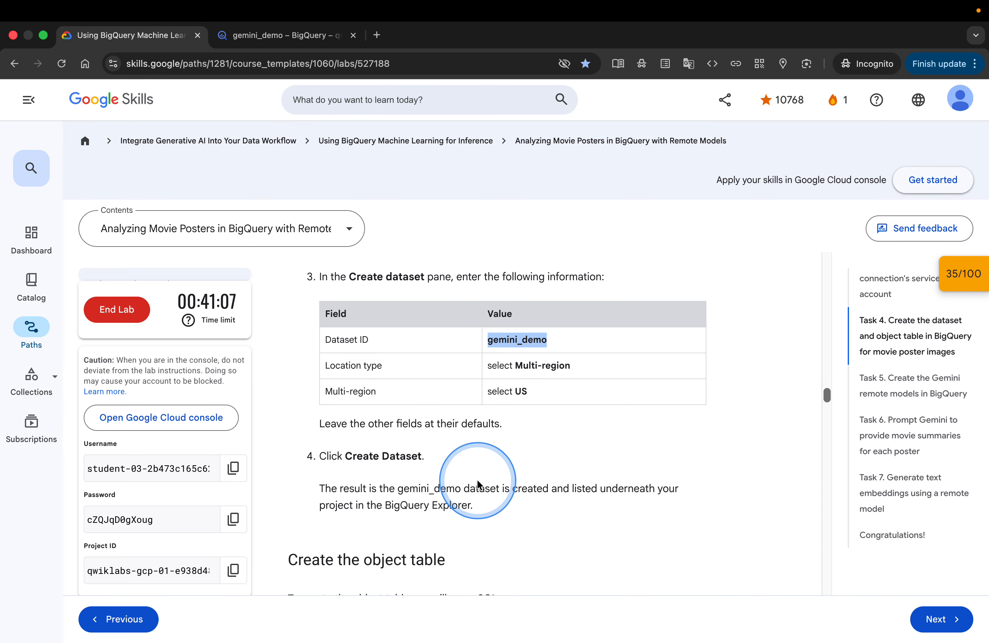
pyautogui.scroll(-2, 479, 484)
pyautogui.scroll(-3, 478, 484)
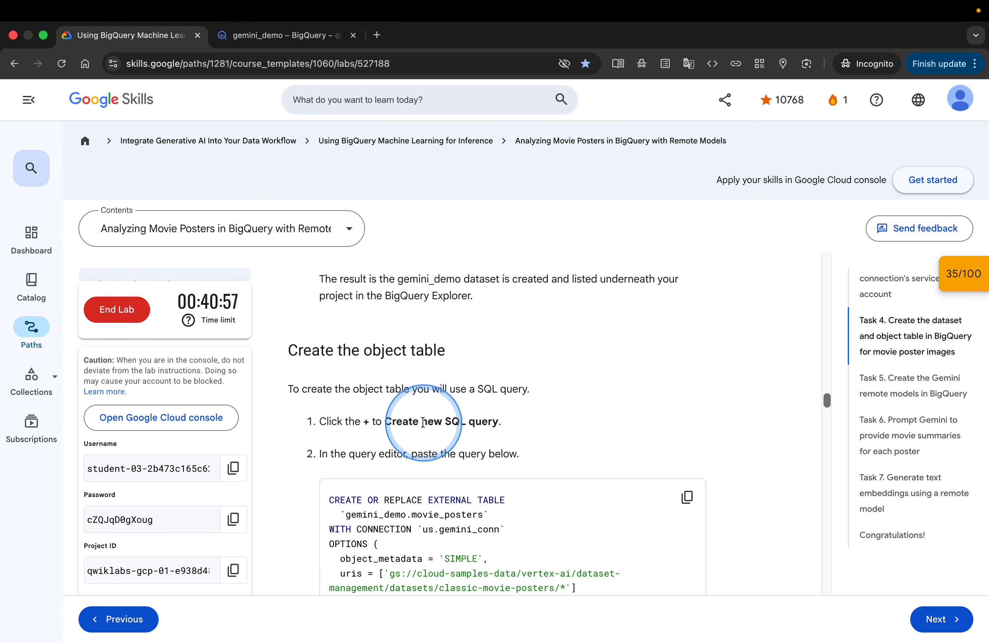
pyautogui.scroll(-3, 508, 452)
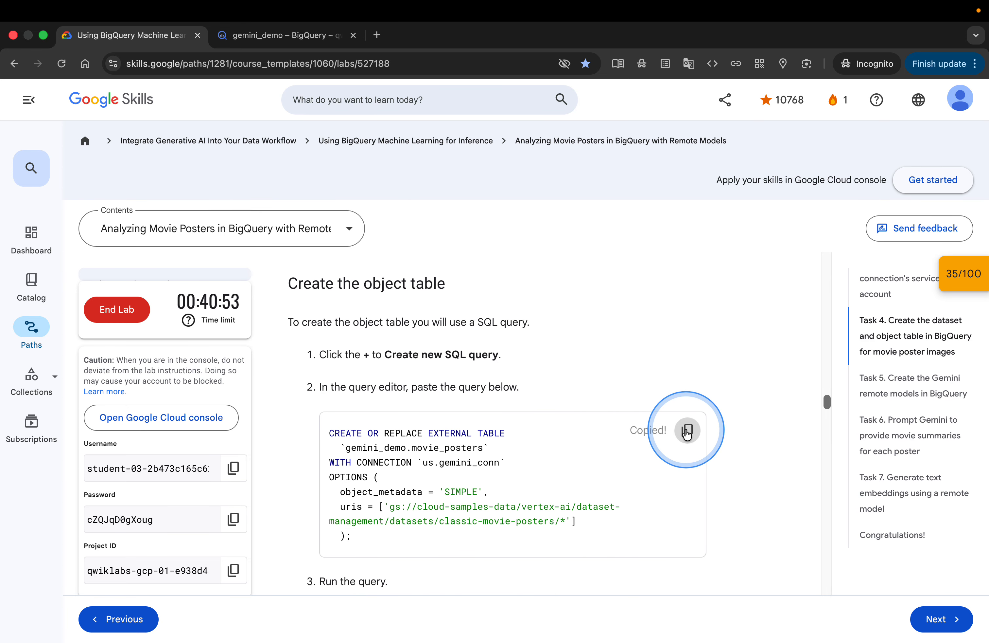
pyautogui.scroll(-7, 432, 347)
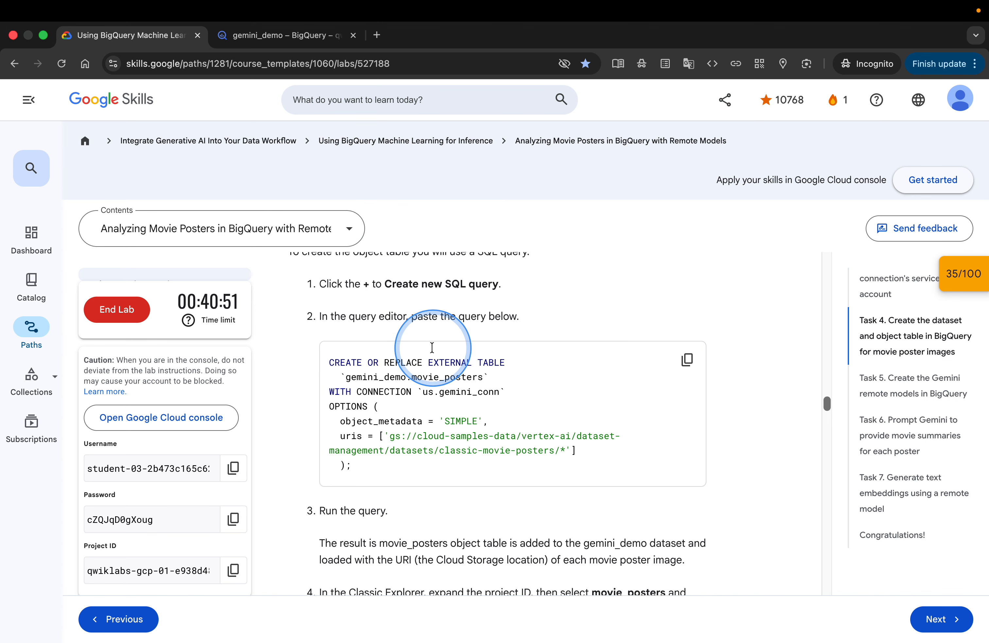
# Run a new SQL query creating the gemini_demo.movie_posters external table over the classic movie posters bucket with connection us.gemini_conn
pyautogui.click(320, 37)
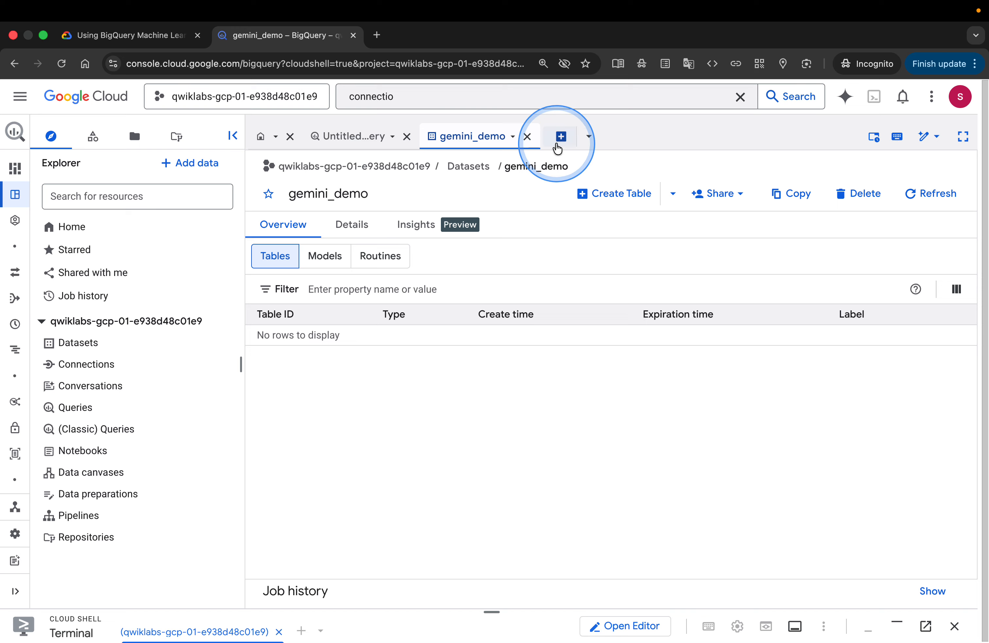
pyautogui.click(561, 138)
pyautogui.click(382, 209)
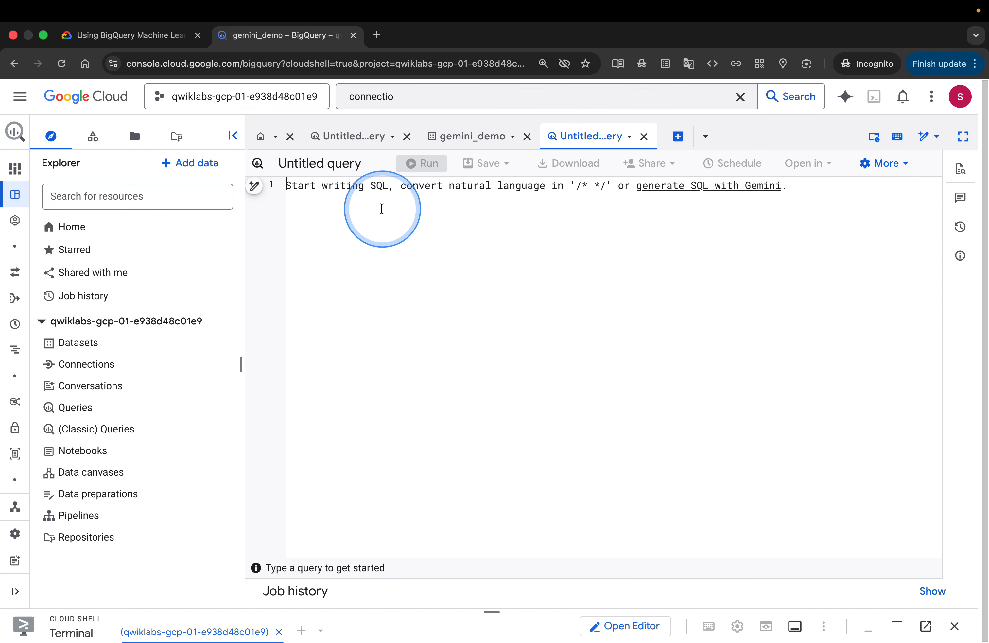
pyautogui.write("CREATE OR REPLACE EXTERNAL TABLE   `gemini_demo.movie_posters` WITH CONNECTION `us.gemini_conn` OPTIONS (   object_metadata = 'SIMPLE',   uris = ['gs://cloud-samples-data/vertex-ai/dataset-management/datasets/classic-movie-posters/*']   );")
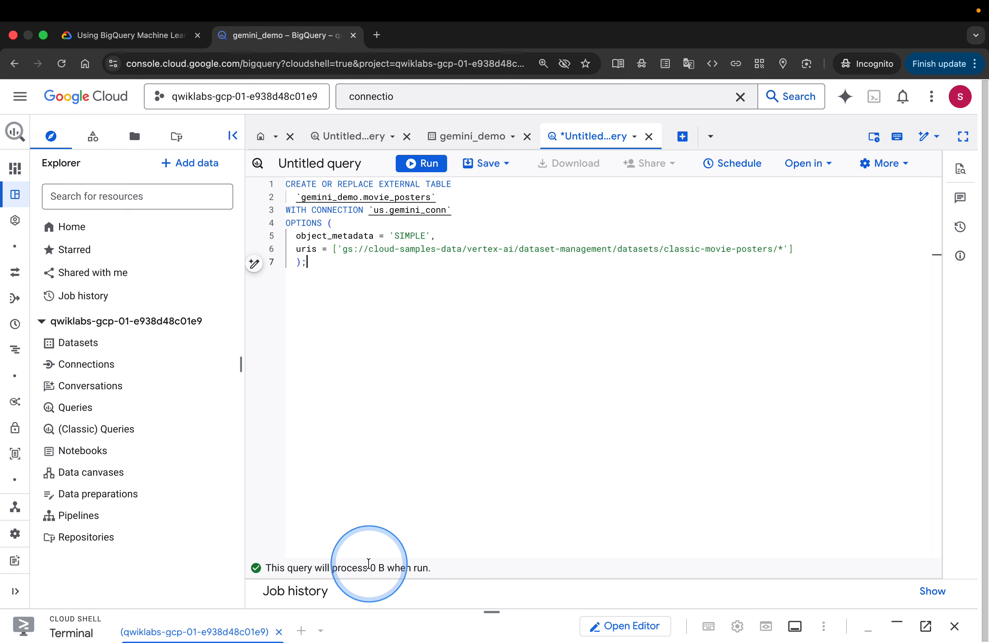
pyautogui.click(416, 164)
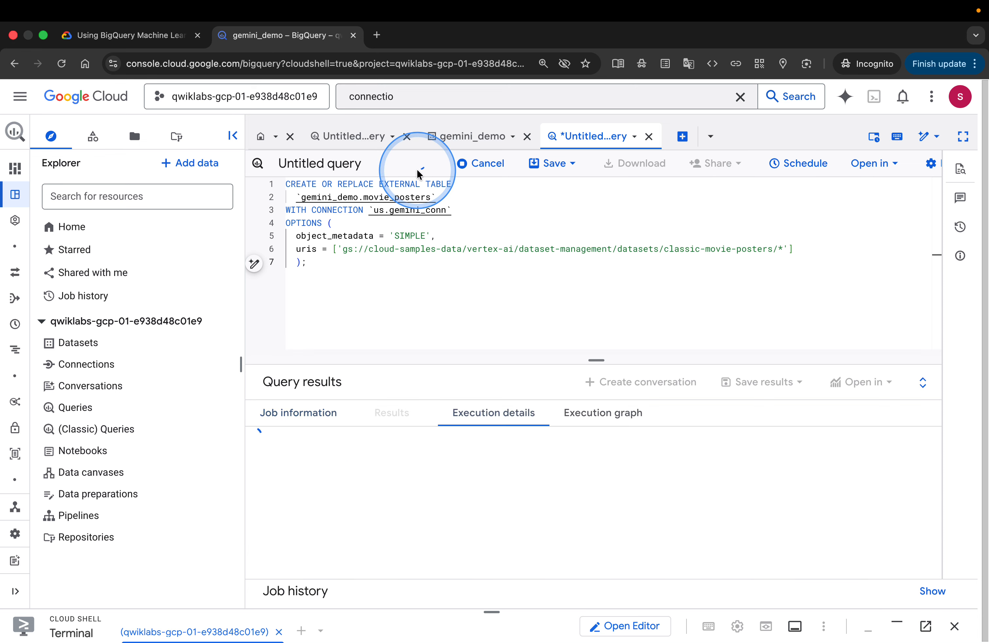
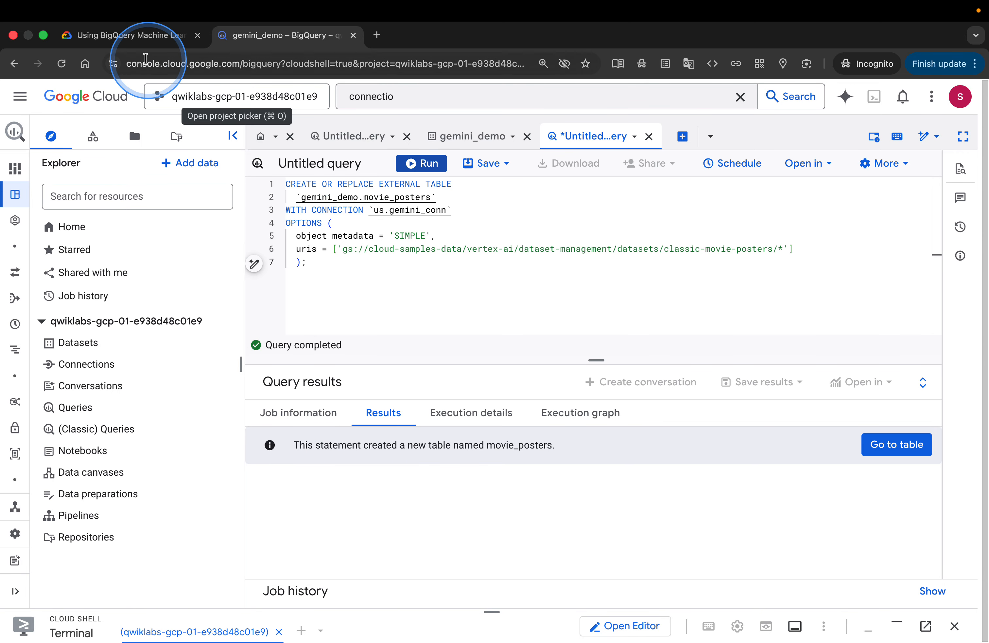
# Open the new movie_posters table from the query results after glancing at the lab instructions
pyautogui.click(125, 35)
pyautogui.scroll(-2, 425, 371)
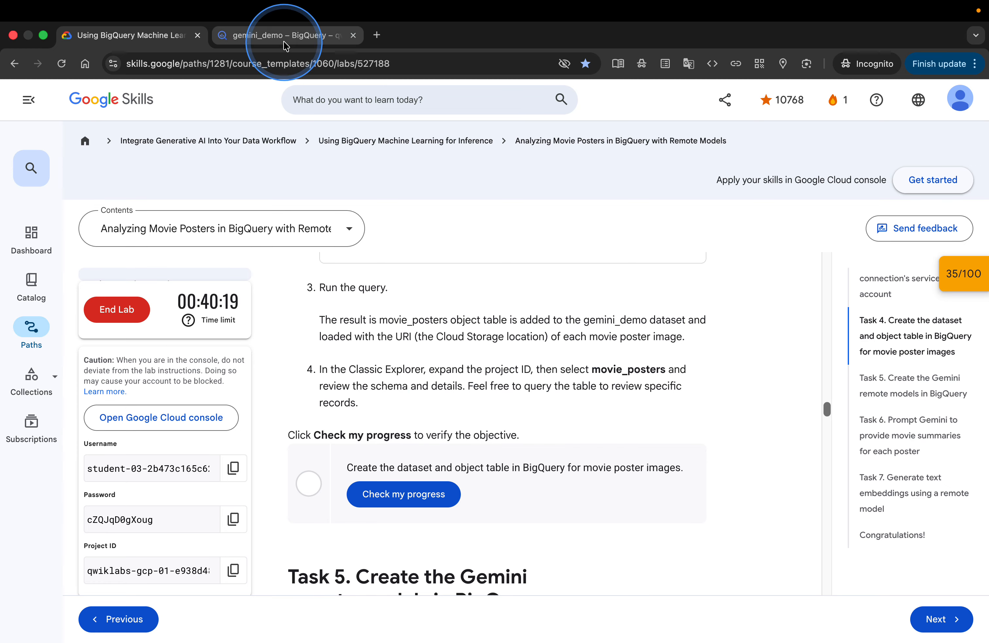
pyautogui.click(250, 35)
pyautogui.click(901, 445)
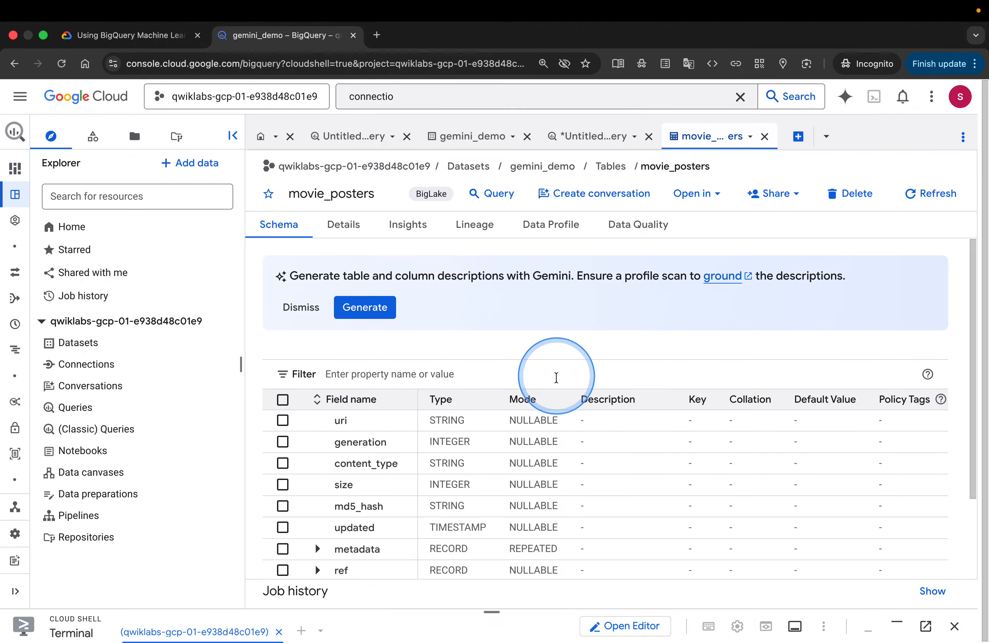
# Review the movie_posters schema, expanding the metadata and ref record fields
pyautogui.scroll(-3, 564, 384)
pyautogui.scroll(-1, 564, 393)
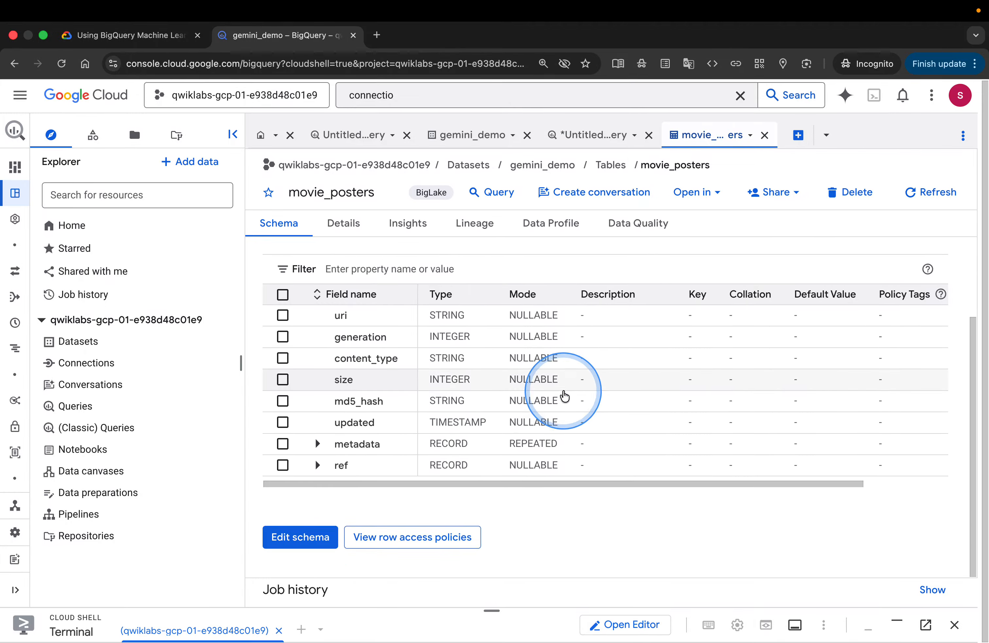
pyautogui.scroll(3, 564, 392)
pyautogui.scroll(-1, 564, 392)
pyautogui.scroll(-1, 564, 396)
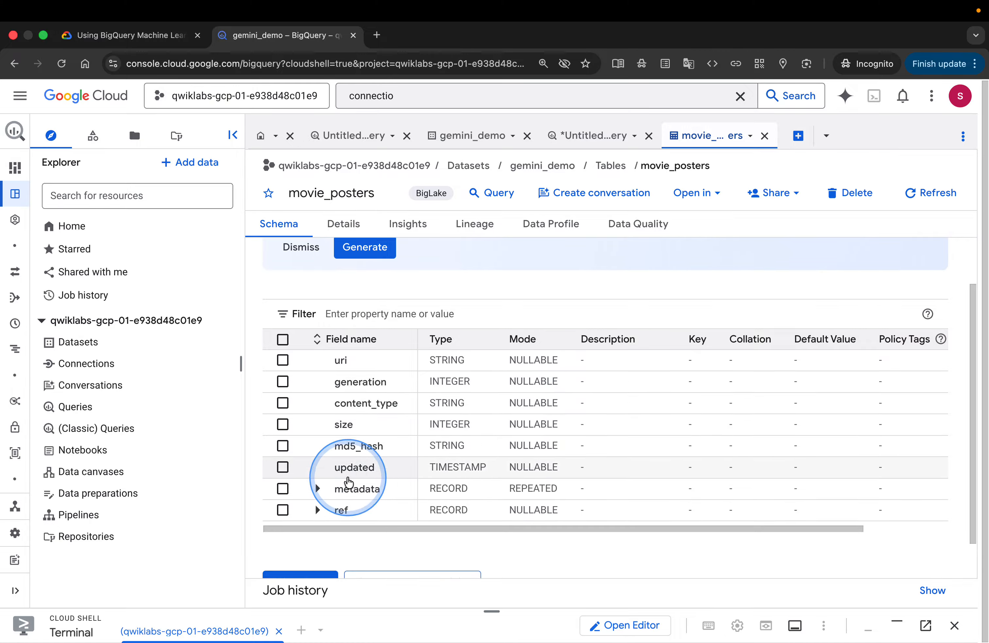
pyautogui.click(316, 490)
pyautogui.scroll(-1, 316, 495)
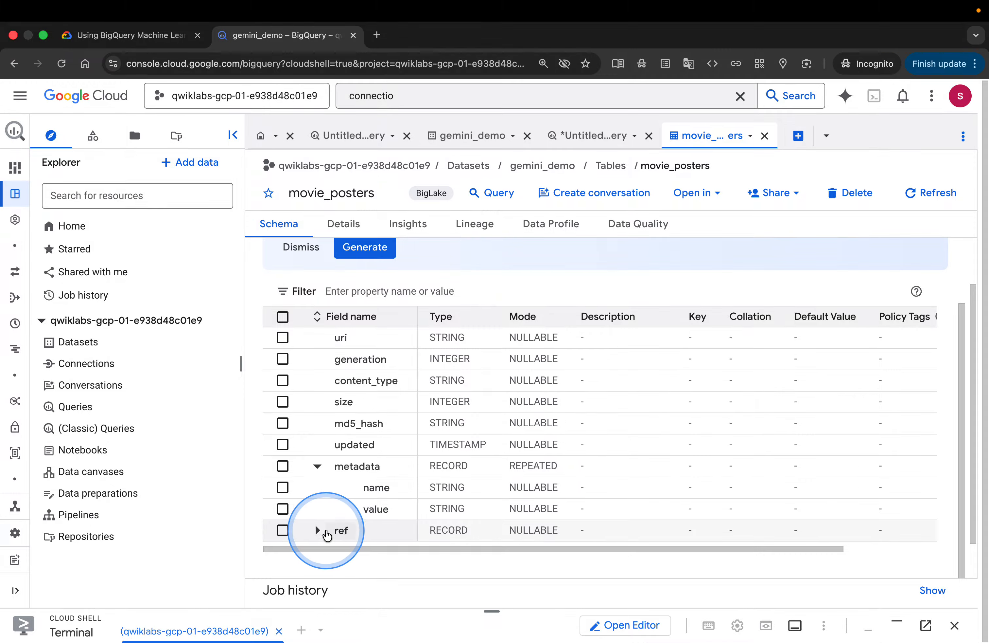
pyautogui.click(317, 531)
pyautogui.scroll(-2, 363, 498)
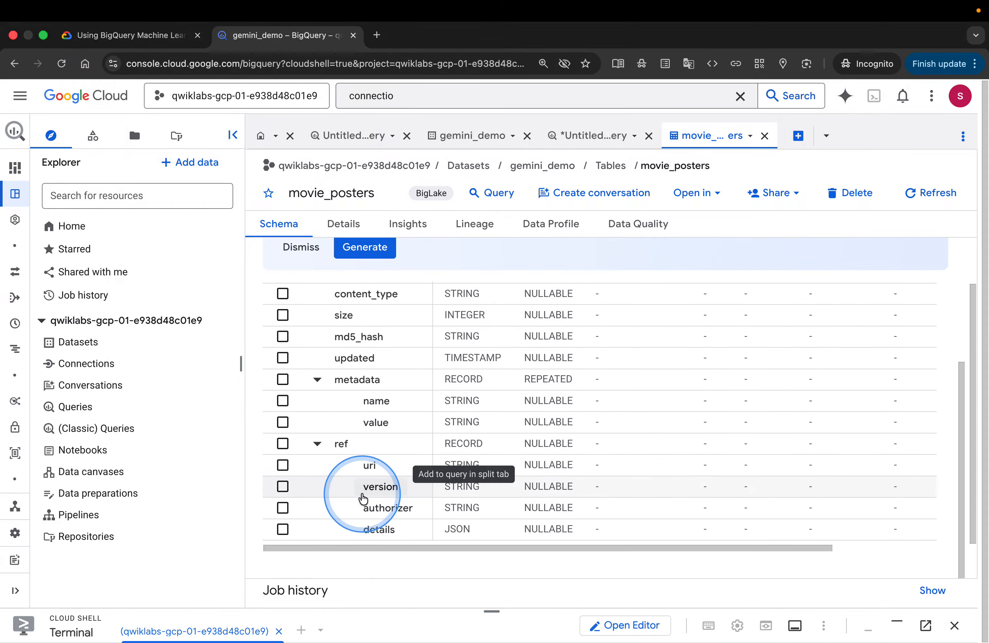
pyautogui.scroll(3, 363, 499)
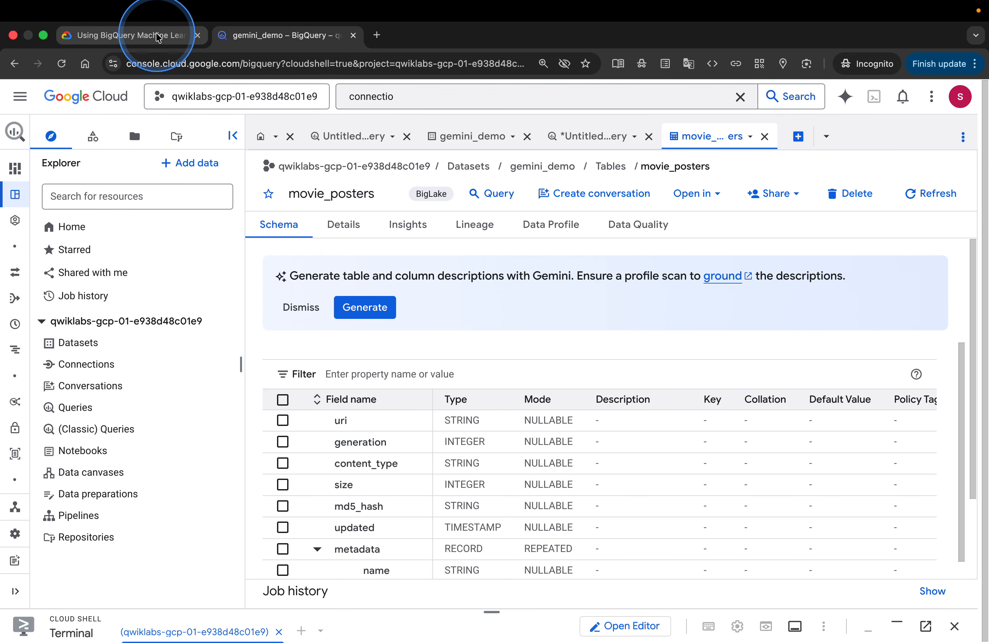
# Check progress on the lab's dataset and object table objective
pyautogui.click(117, 41)
pyautogui.click(423, 492)
pyautogui.scroll(-5, 642, 487)
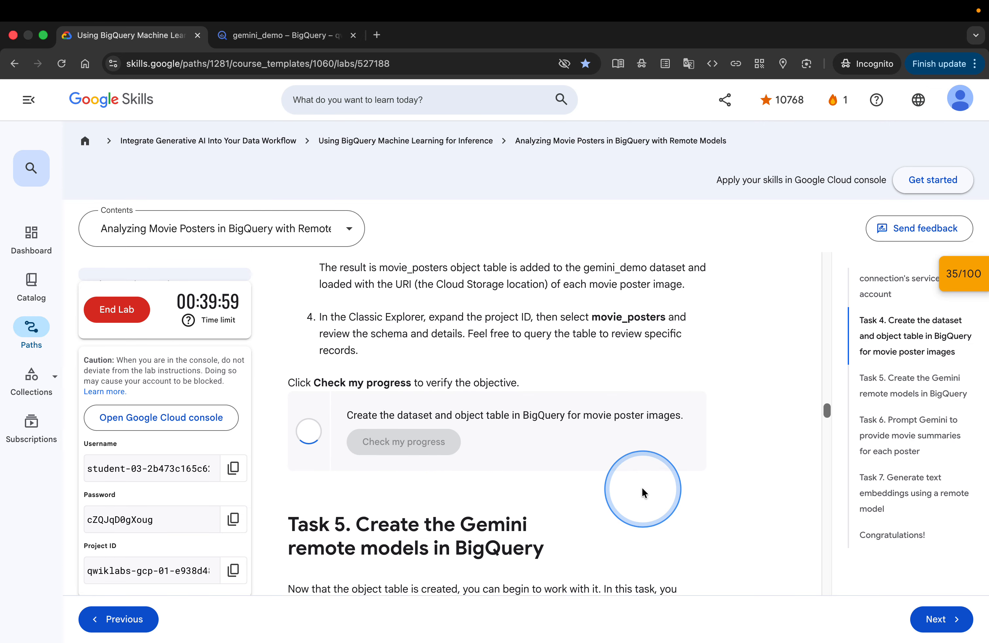
# Copy the gemini_lite model creation query from the lab's Task 5 instructions
pyautogui.scroll(-2, 642, 488)
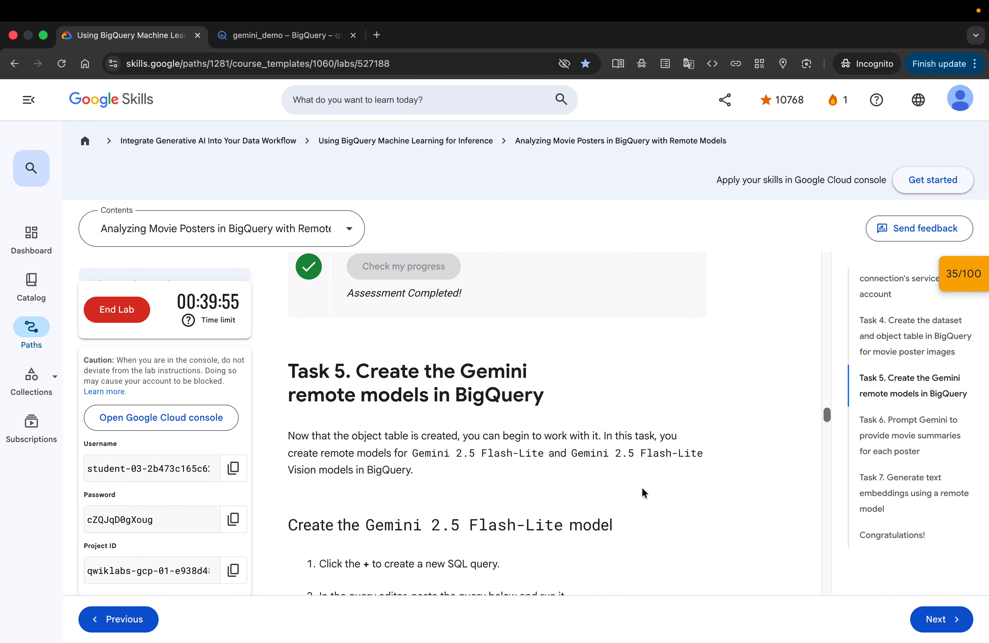
pyautogui.scroll(-2, 642, 489)
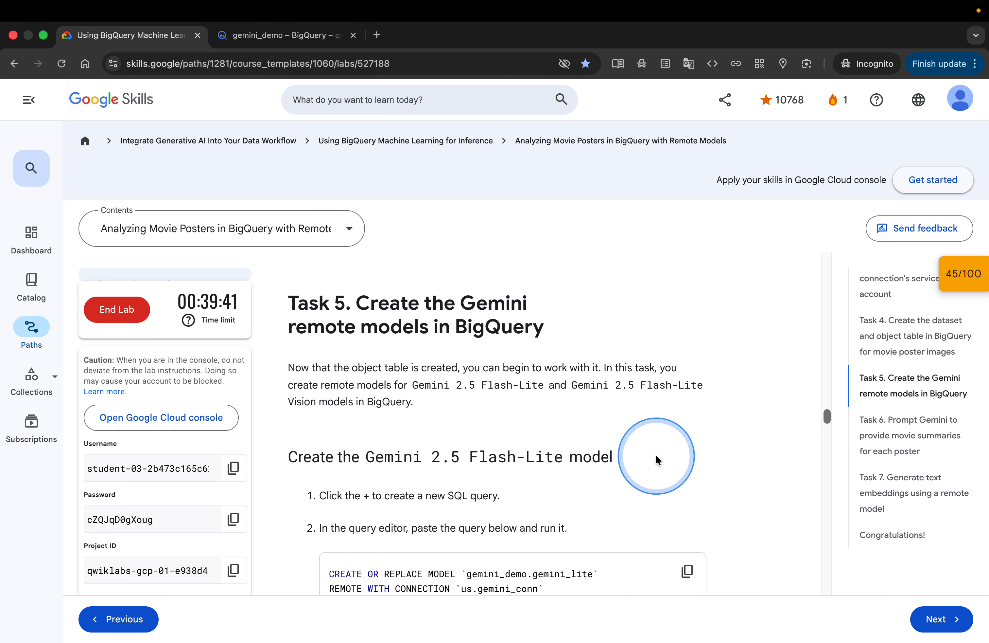
pyautogui.scroll(-1, 655, 454)
pyautogui.scroll(-1, 655, 456)
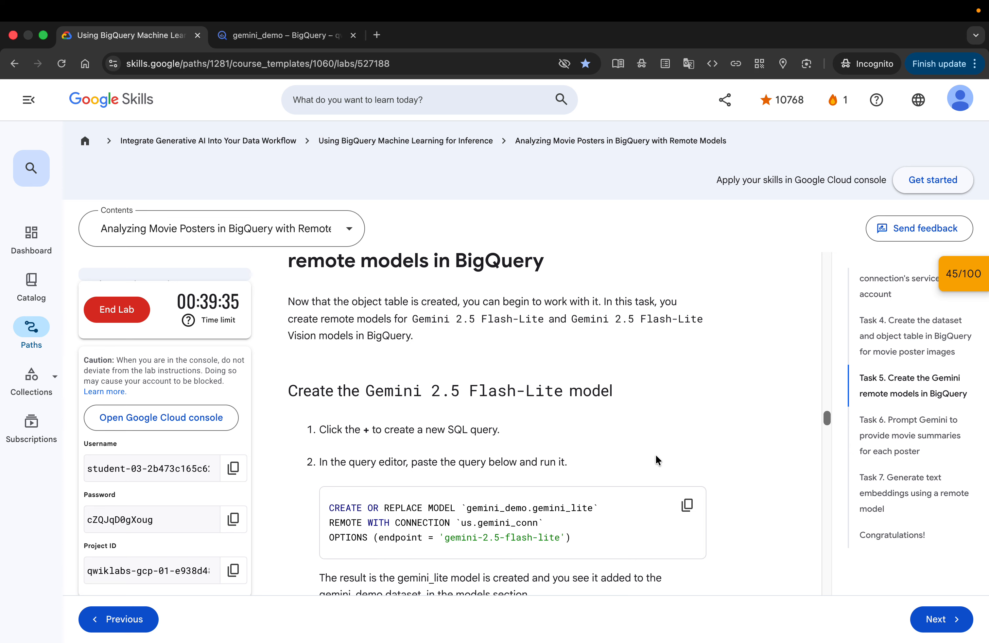
pyautogui.scroll(-1, 656, 455)
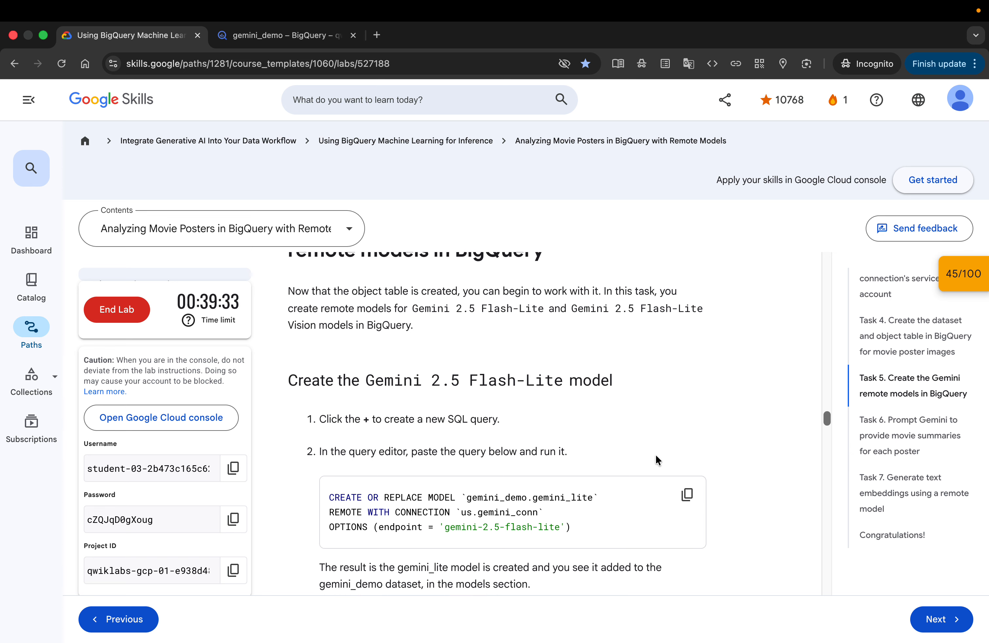
pyautogui.scroll(-3, 655, 457)
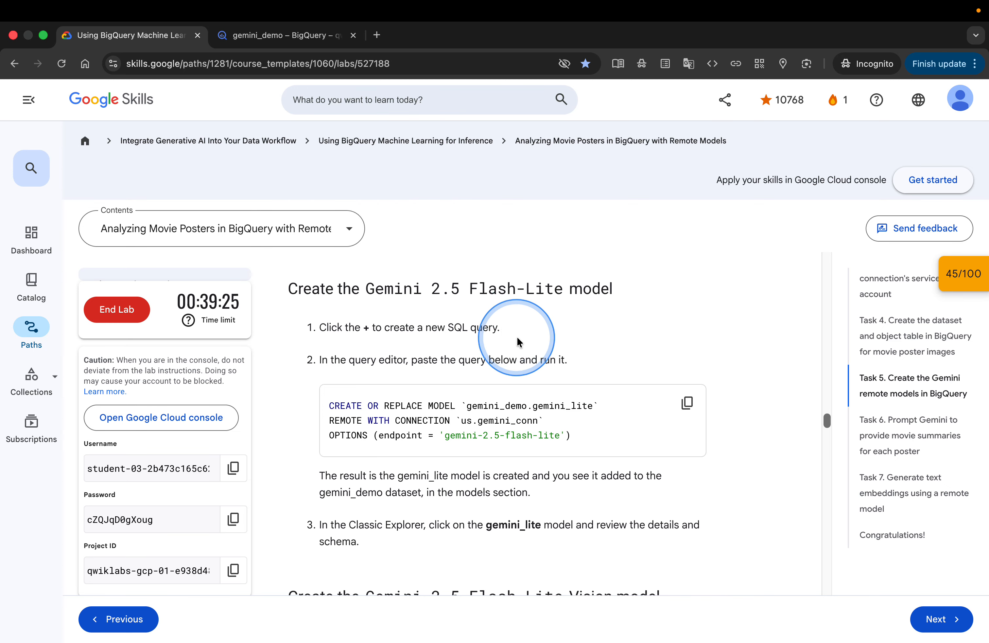
pyautogui.click(687, 402)
# Run a new SQL query creating remote model gemini_demo.gemini_lite over us.gemini_conn with endpoint gemini-2.5-flash-lite
pyautogui.click(261, 35)
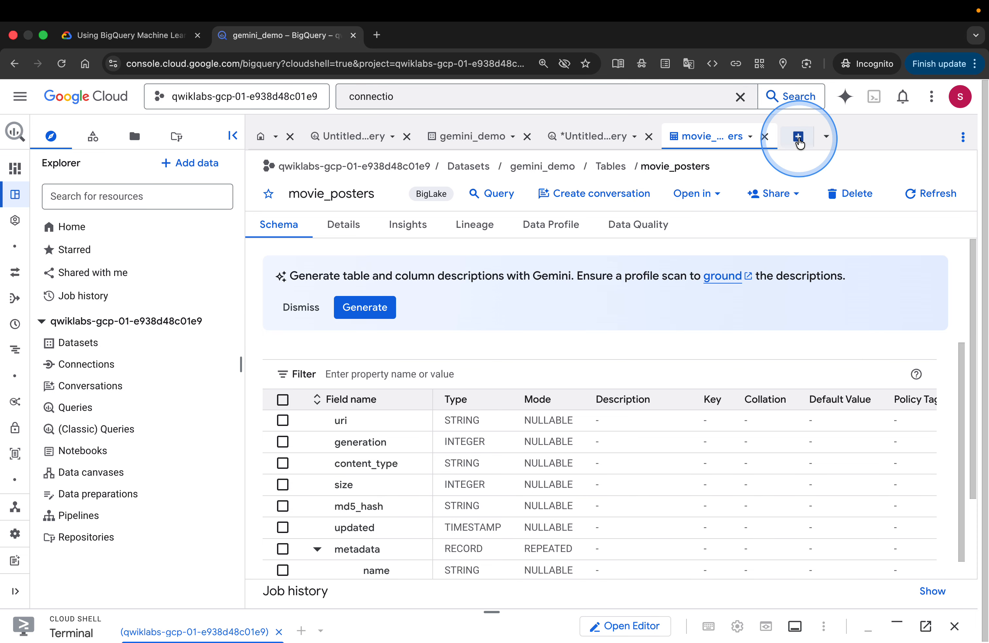
pyautogui.click(798, 136)
pyautogui.press('super+v')
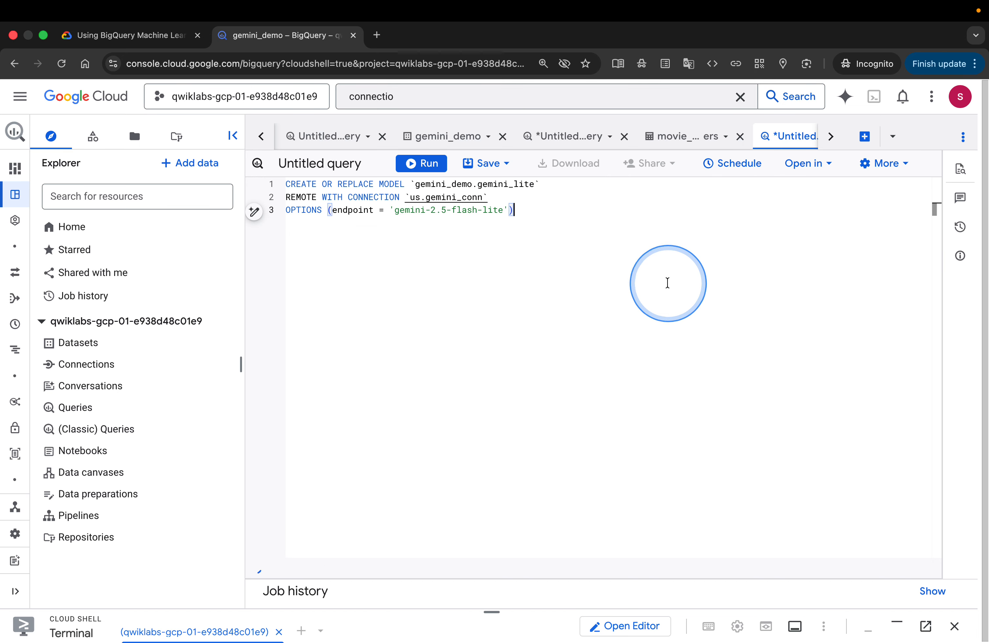
pyautogui.click(429, 164)
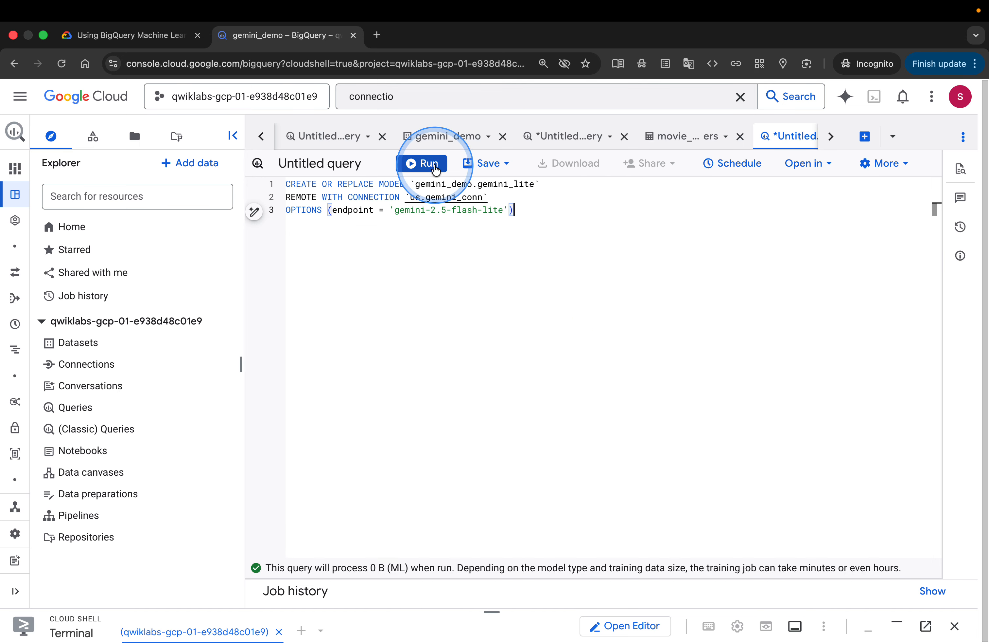
pyautogui.click(598, 316)
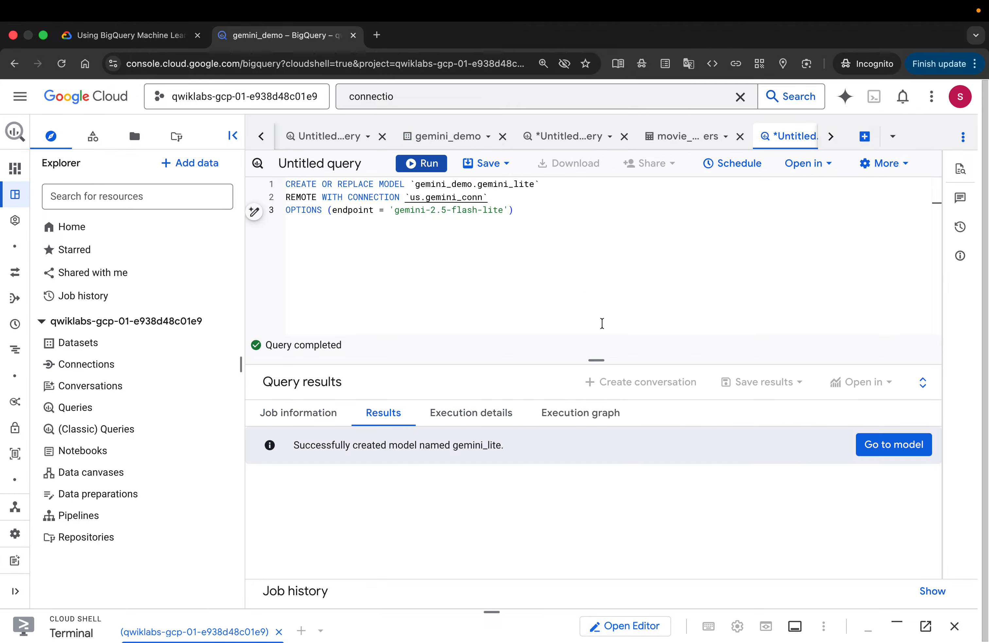
# Open the newly created gemini_lite model from the query results
pyautogui.click(150, 36)
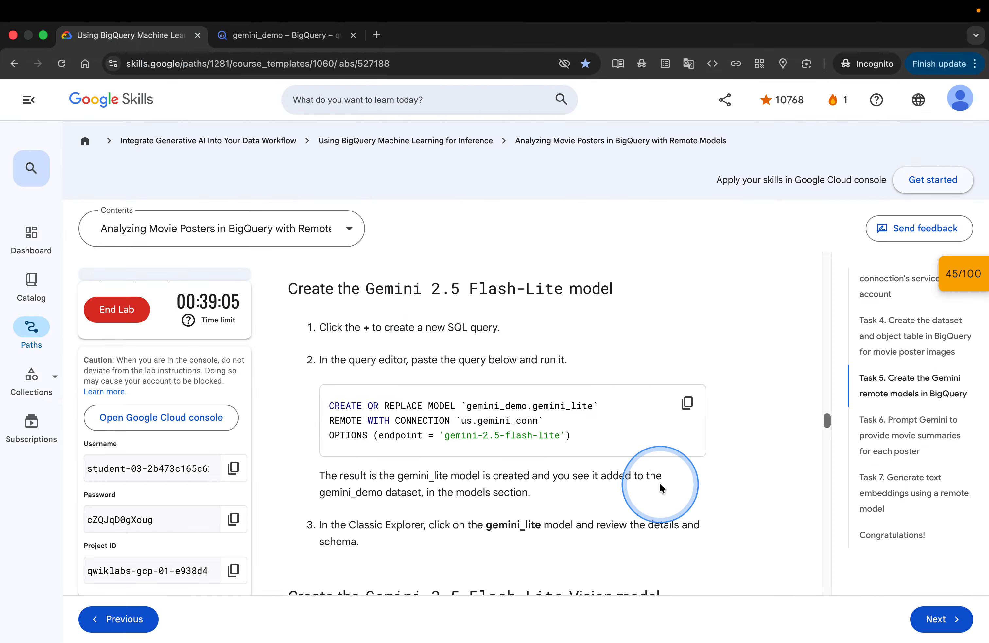
pyautogui.scroll(-3, 659, 481)
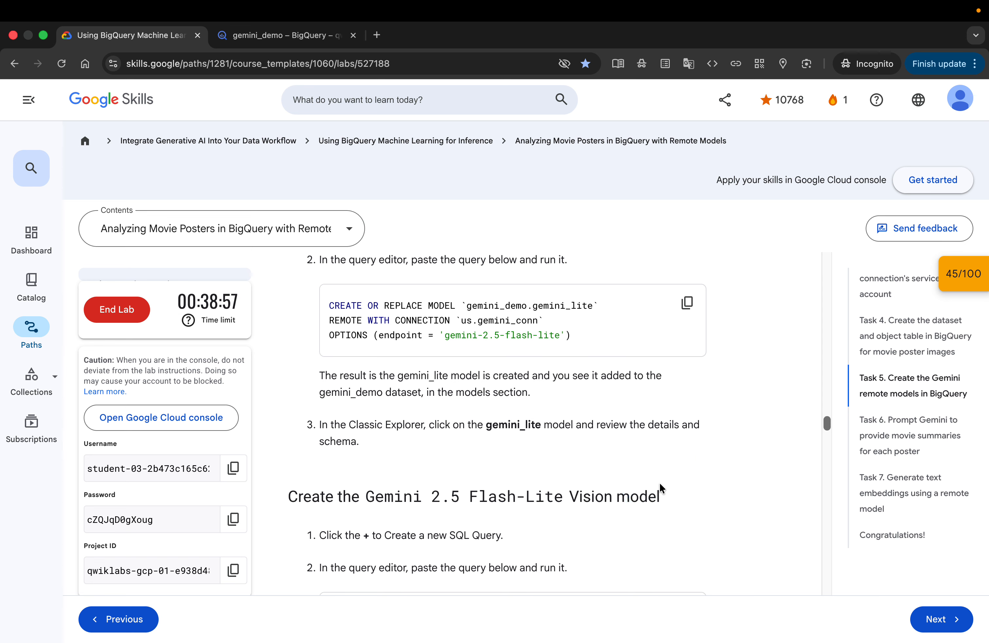
pyautogui.scroll(-1, 660, 485)
pyautogui.click(274, 38)
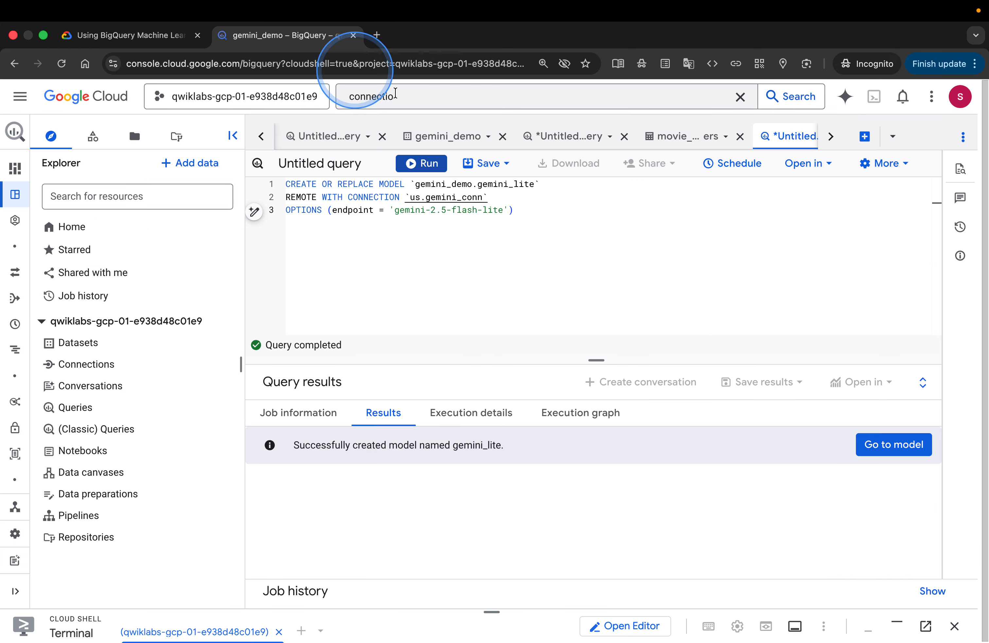
pyautogui.click(896, 444)
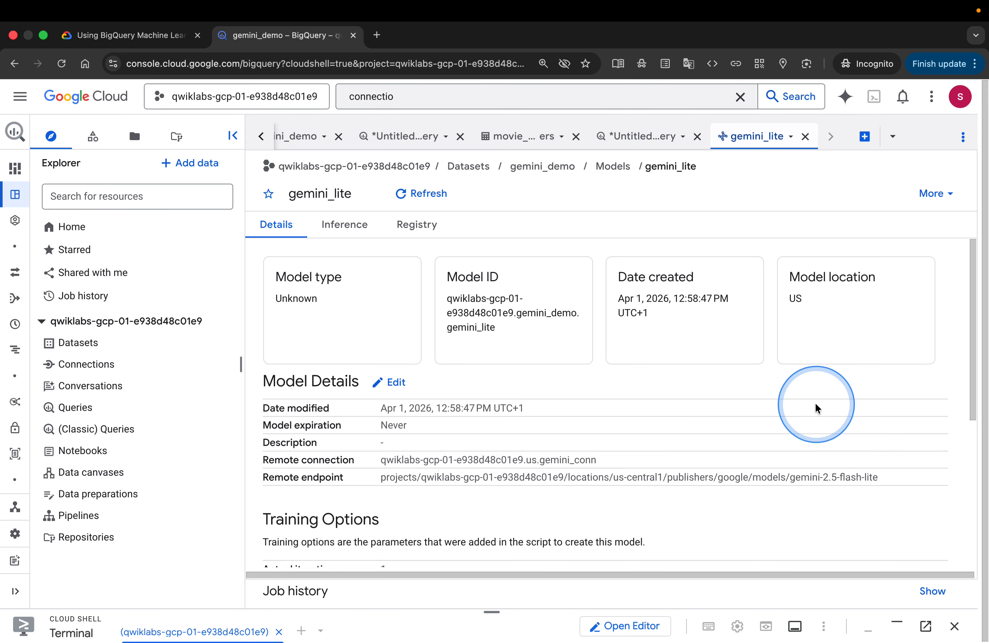
# Review the gemini_lite model's details, remote connection, endpoint and training options
pyautogui.scroll(-1, 815, 407)
pyautogui.scroll(1, 815, 406)
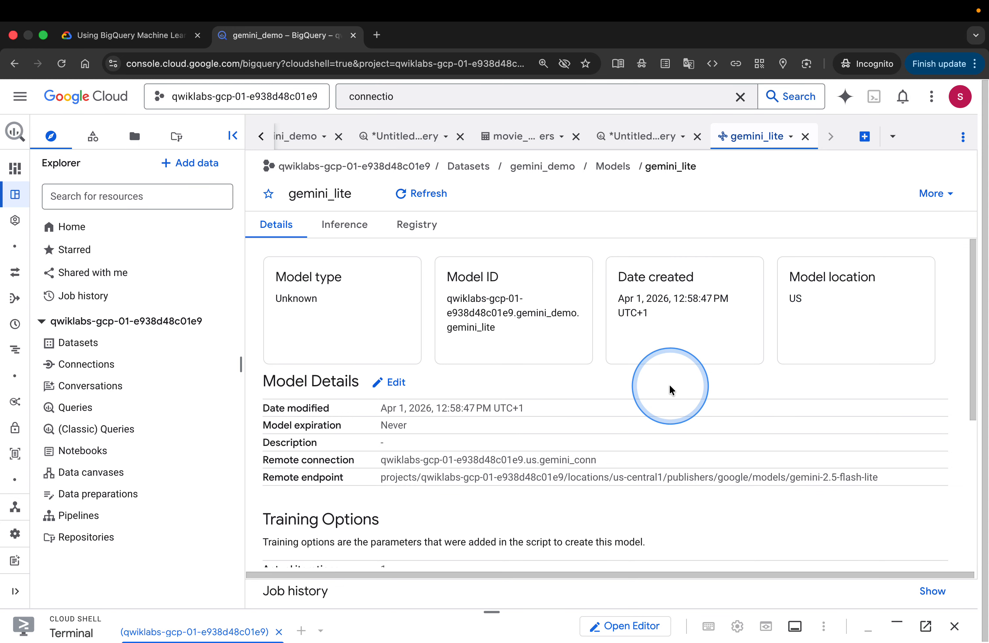
pyautogui.scroll(-5, 671, 390)
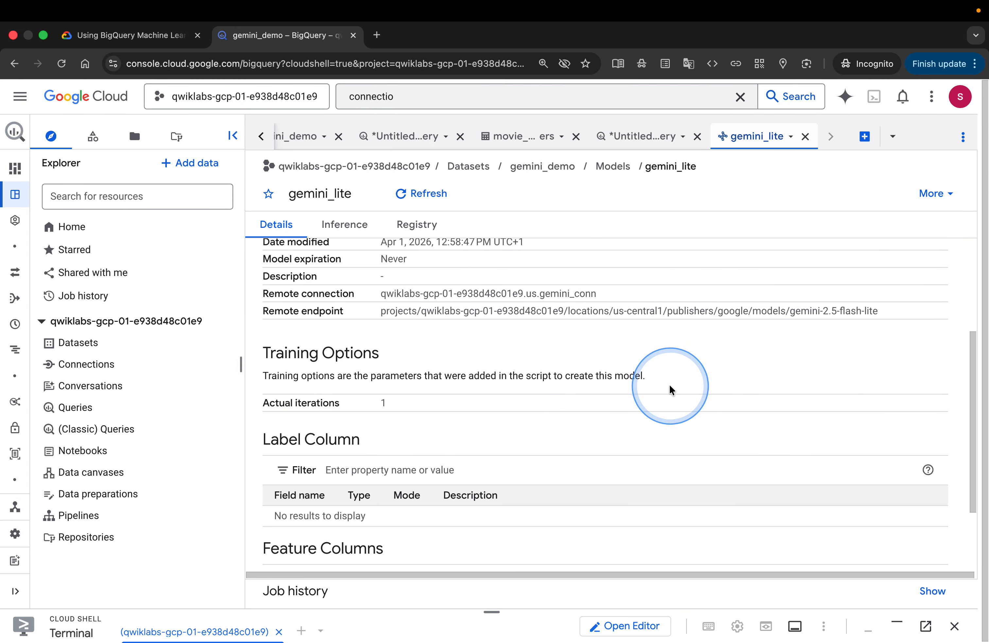
pyautogui.scroll(3, 671, 390)
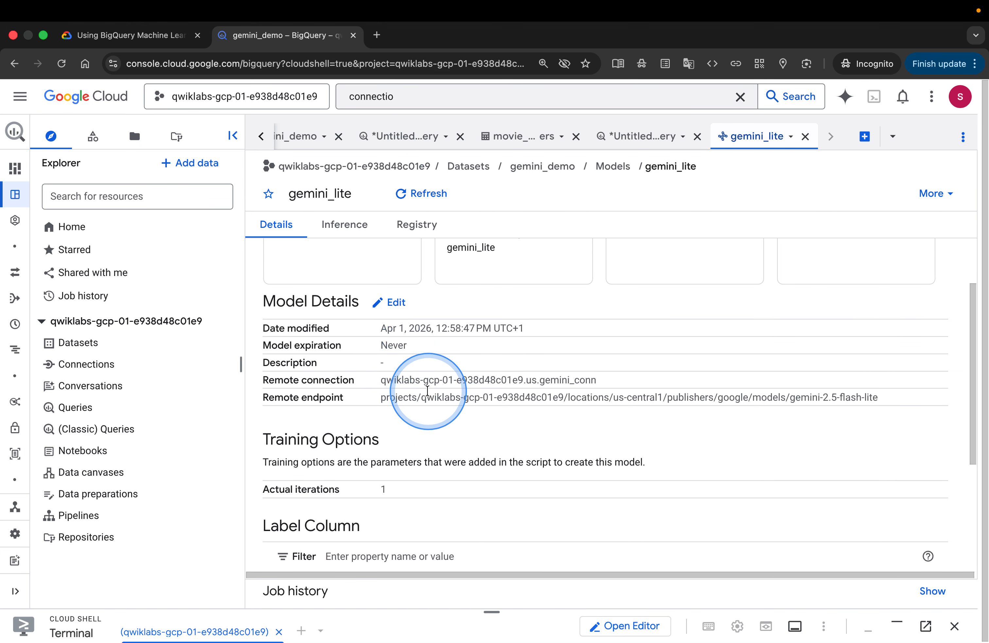
pyautogui.scroll(-1, 403, 376)
pyautogui.scroll(-1, 403, 377)
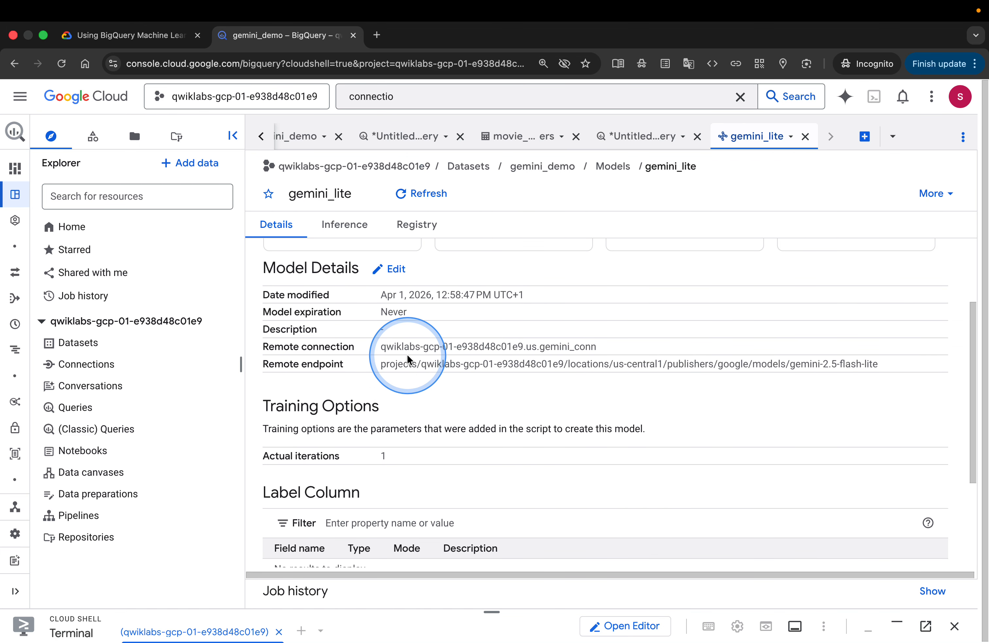
pyautogui.scroll(-4, 405, 360)
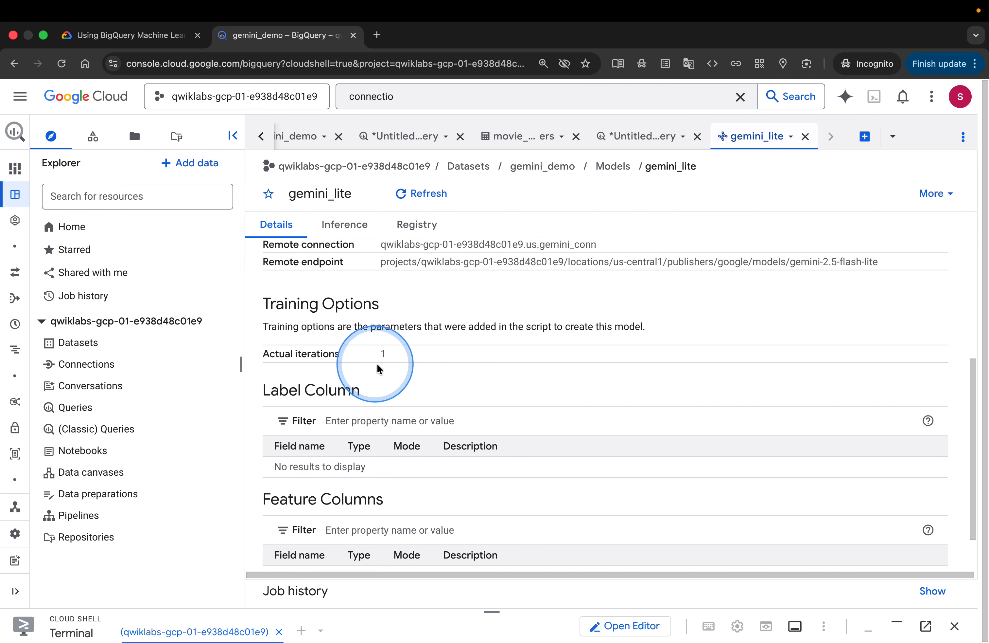
pyautogui.scroll(-2, 468, 406)
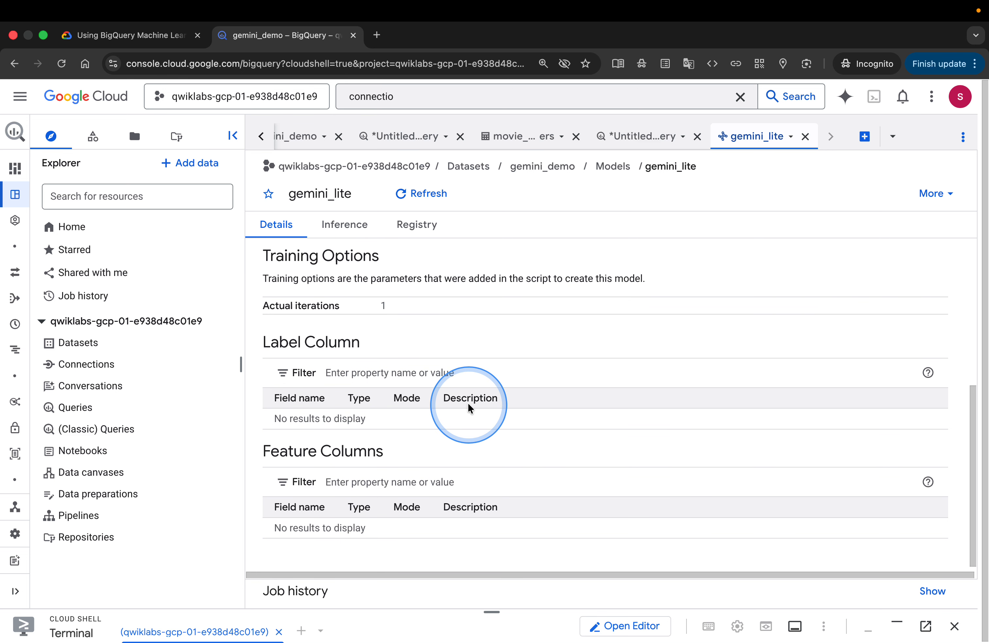
# Copy the gemini_lite_vision model creation query from the lab instructions
pyautogui.click(138, 36)
pyautogui.scroll(-4, 501, 283)
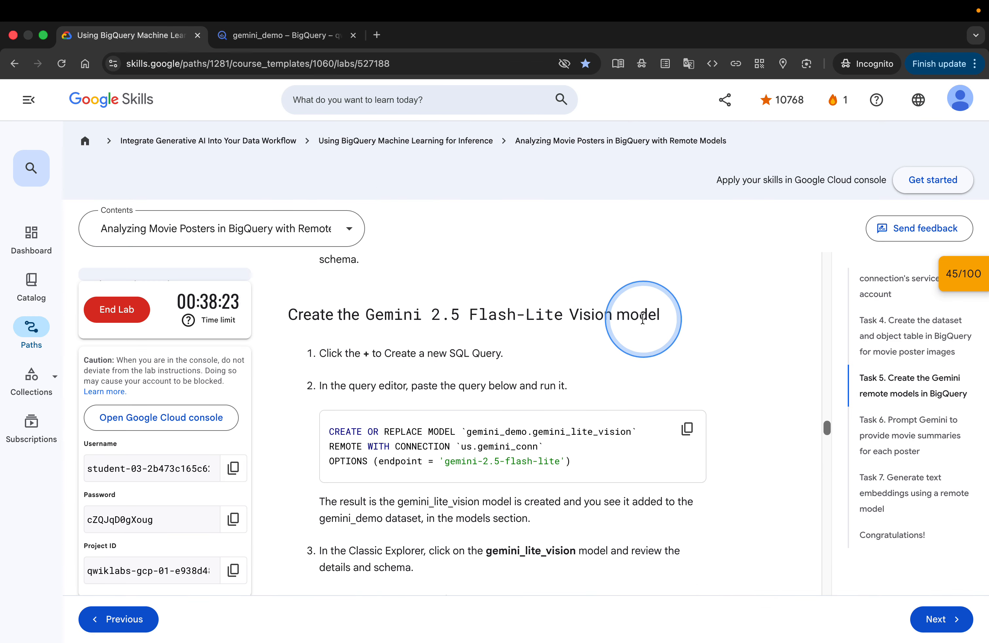
pyautogui.click(685, 441)
pyautogui.scroll(-2, 605, 340)
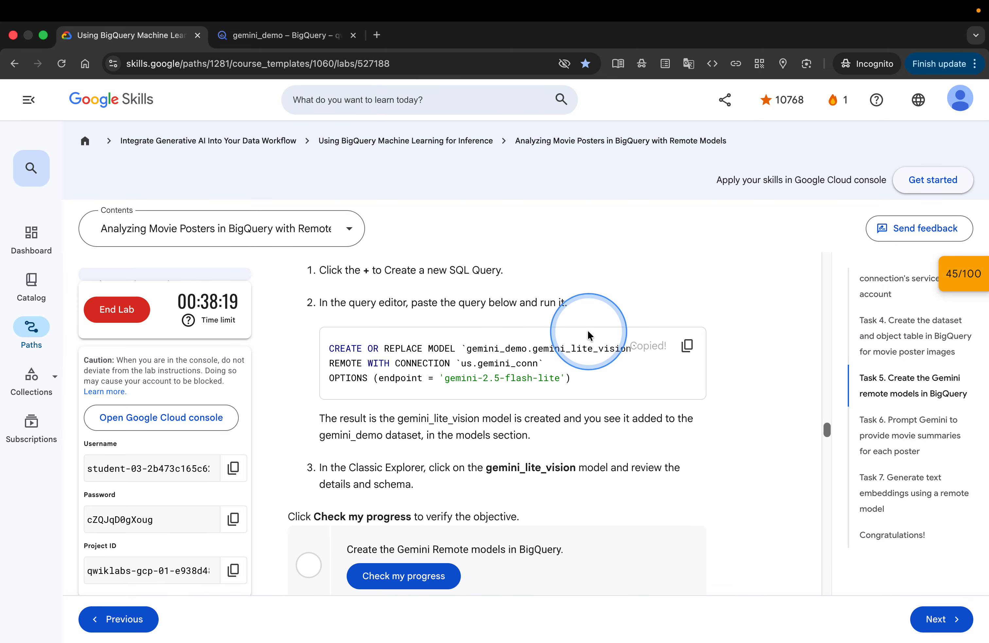
# Run a new SQL query creating remote model gemini_demo.gemini_lite_vision over us.gemini_conn with endpoint gemini-2.5-flash-lite
pyautogui.click(296, 37)
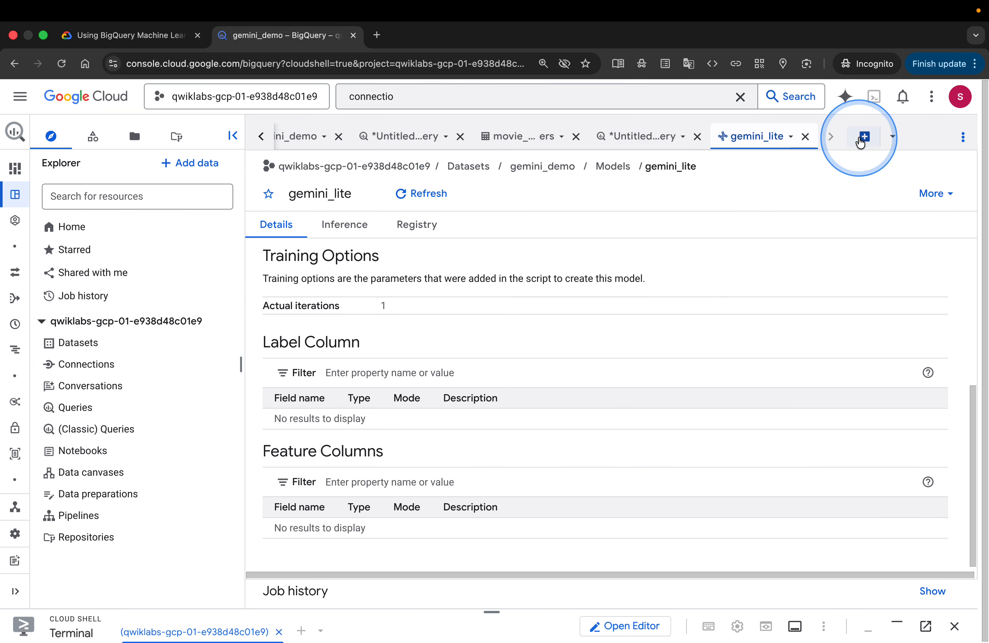
pyautogui.click(865, 136)
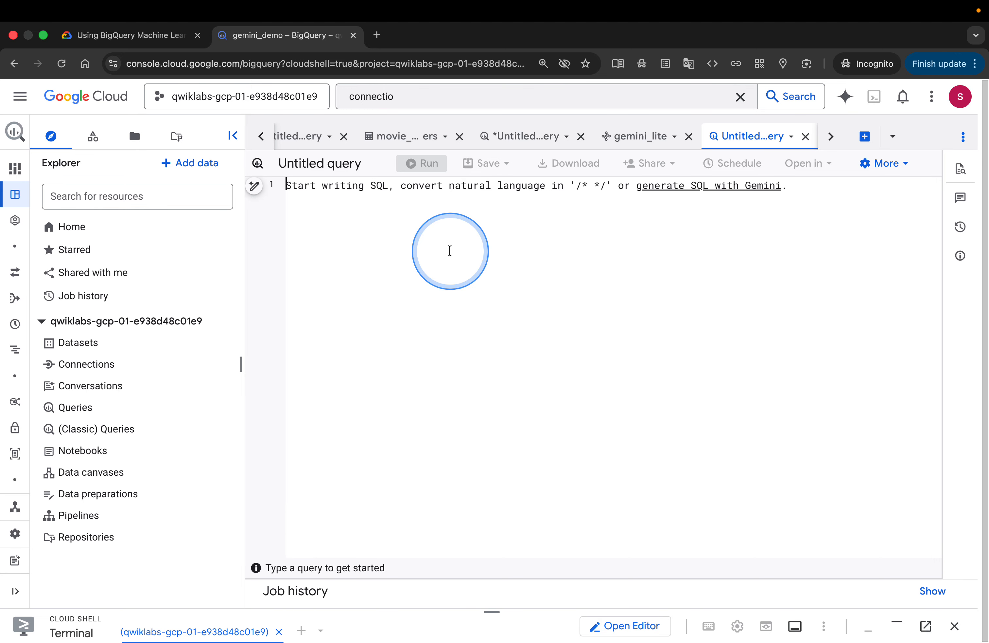
pyautogui.press('super+v')
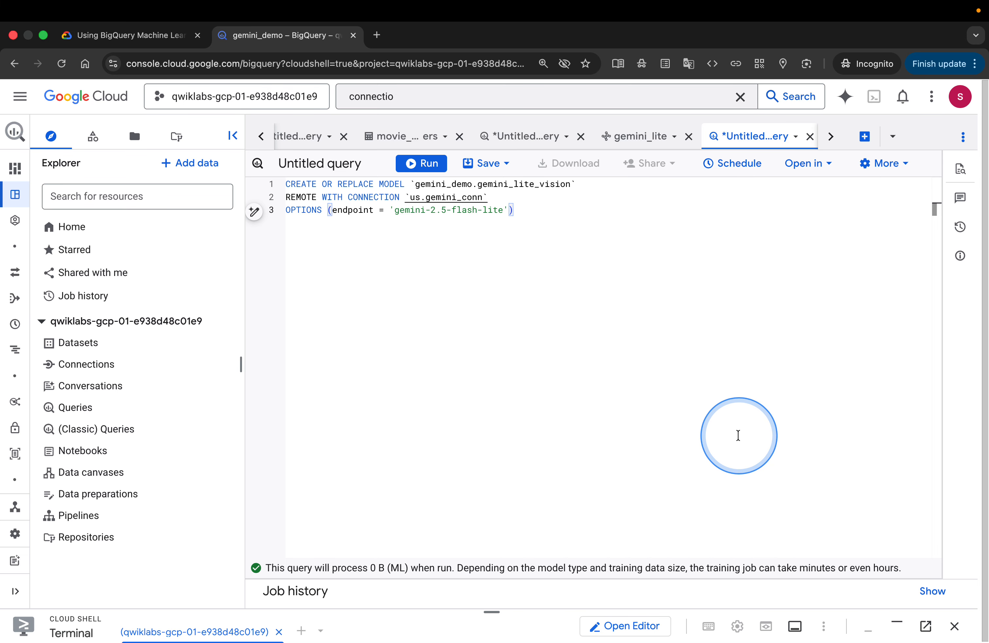
pyautogui.press('super+equal')
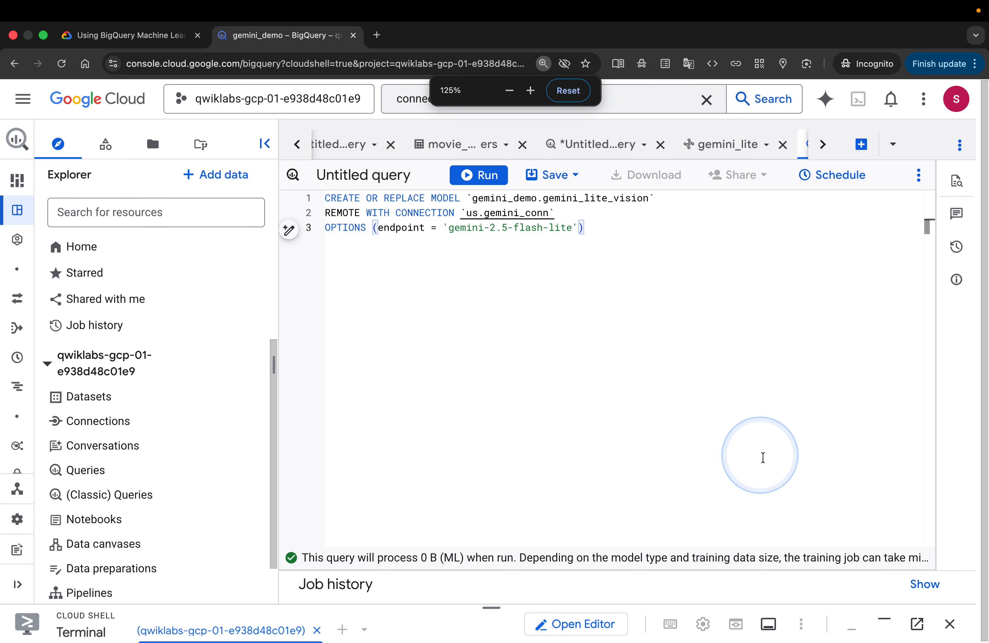
pyautogui.click(478, 175)
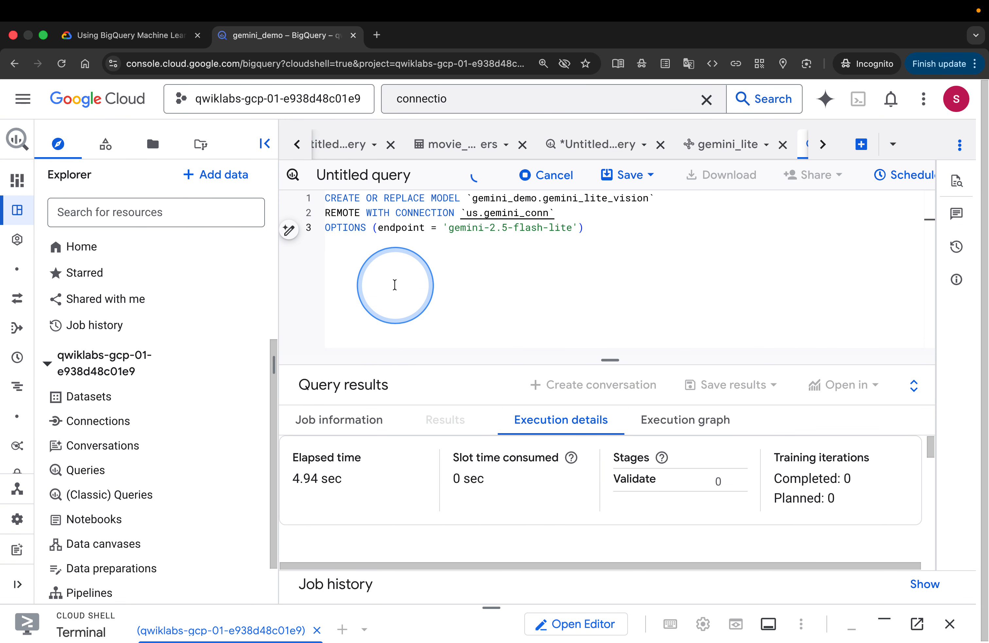
pyautogui.click(156, 36)
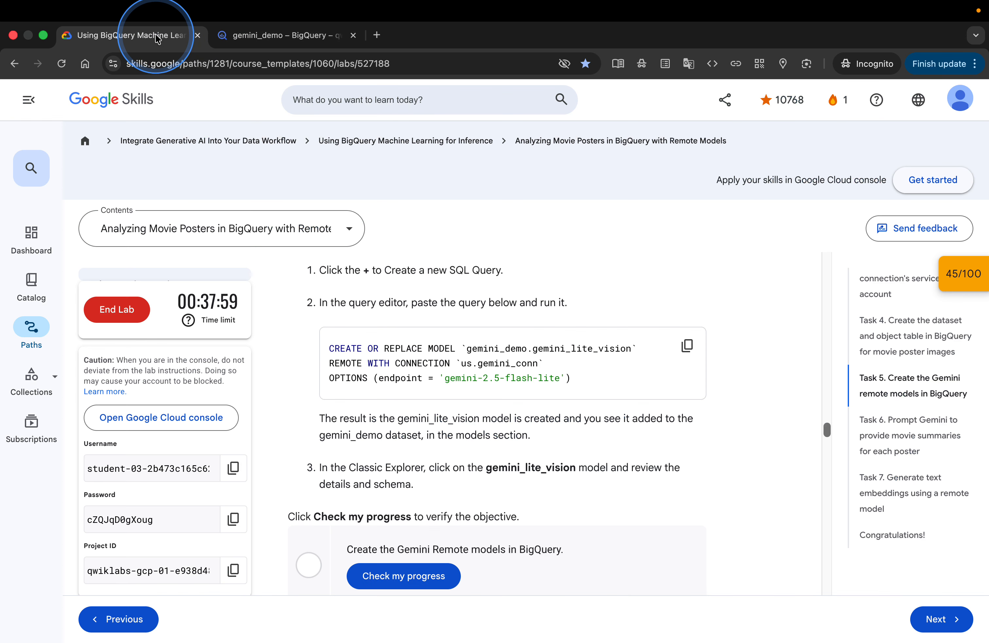
# Open the newly created gemini_lite_vision model from the query results
pyautogui.scroll(-3, 513, 433)
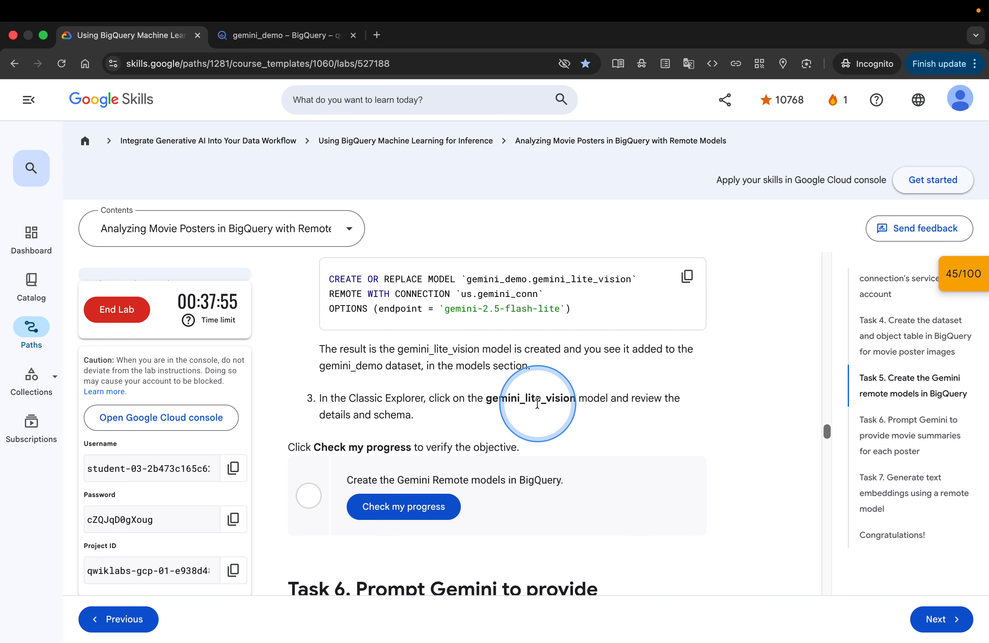
pyautogui.click(261, 39)
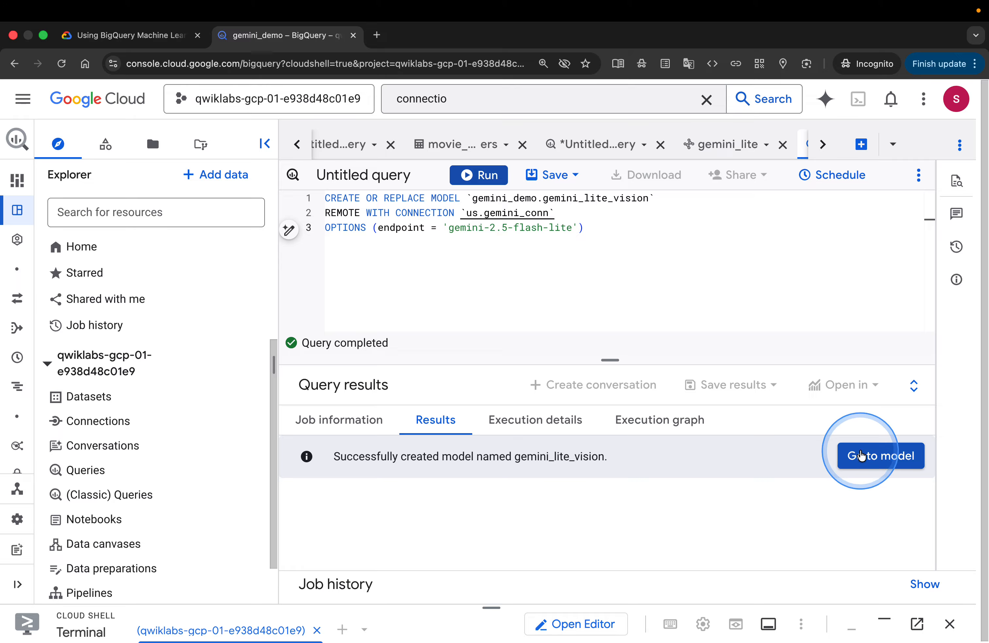
pyautogui.click(862, 455)
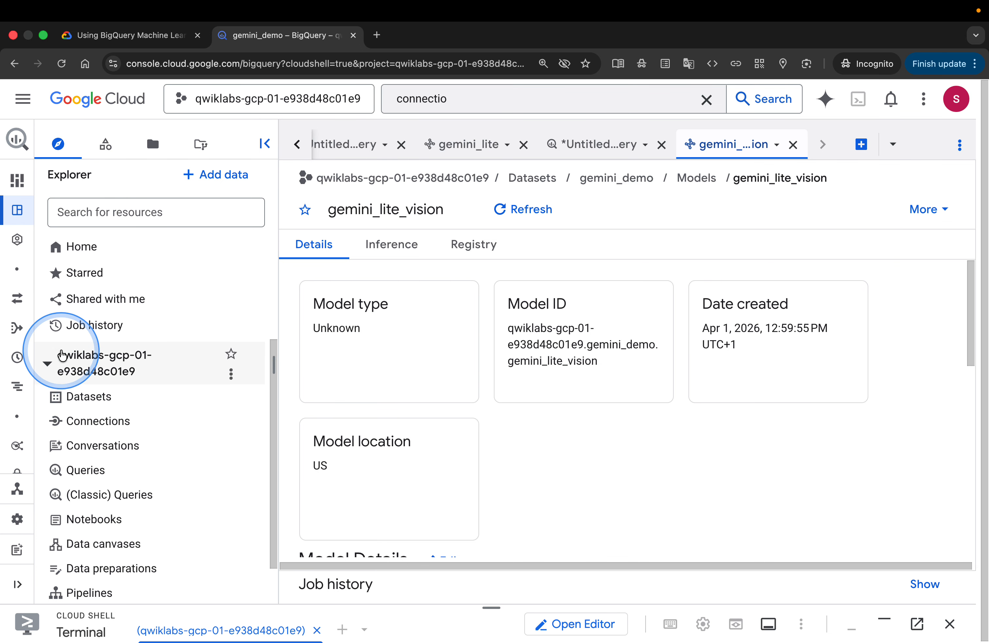
# Open the gemini_demo dataset and review its details and replicas
pyautogui.scroll(-1, 62, 354)
pyautogui.scroll(1, 62, 354)
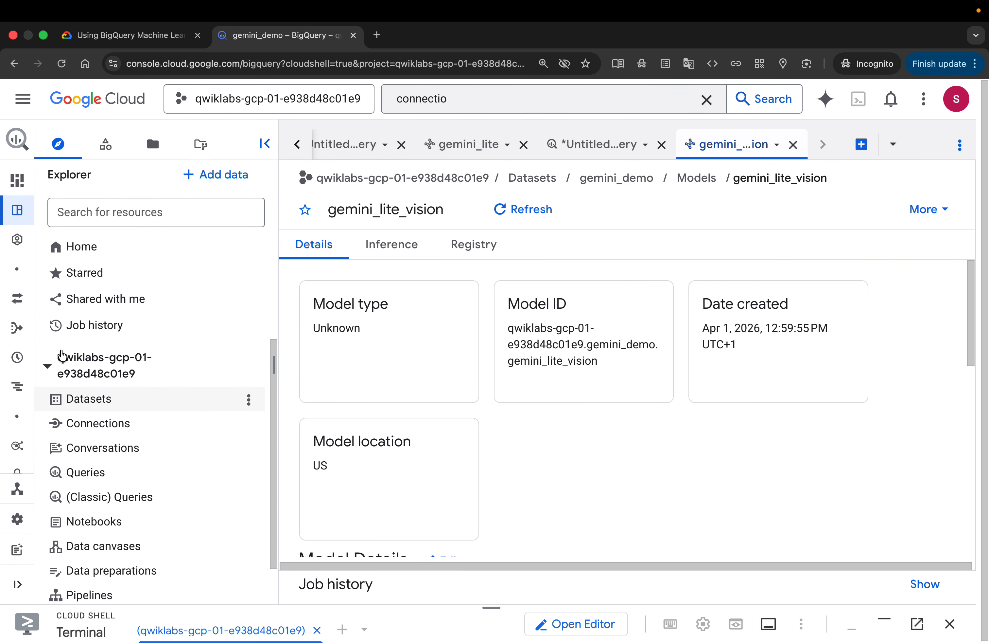
pyautogui.click(96, 398)
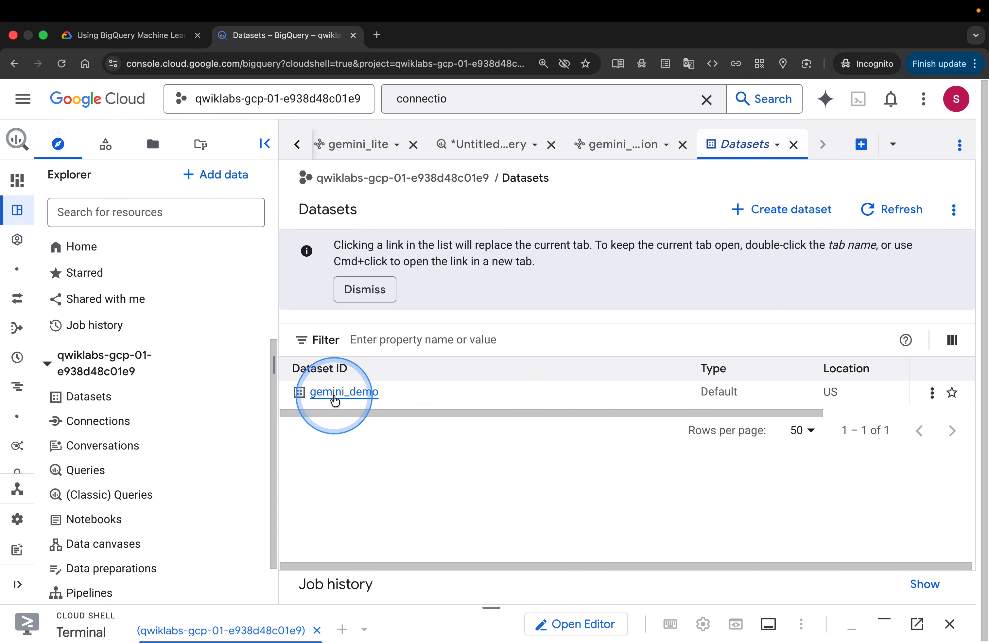
pyautogui.click(333, 392)
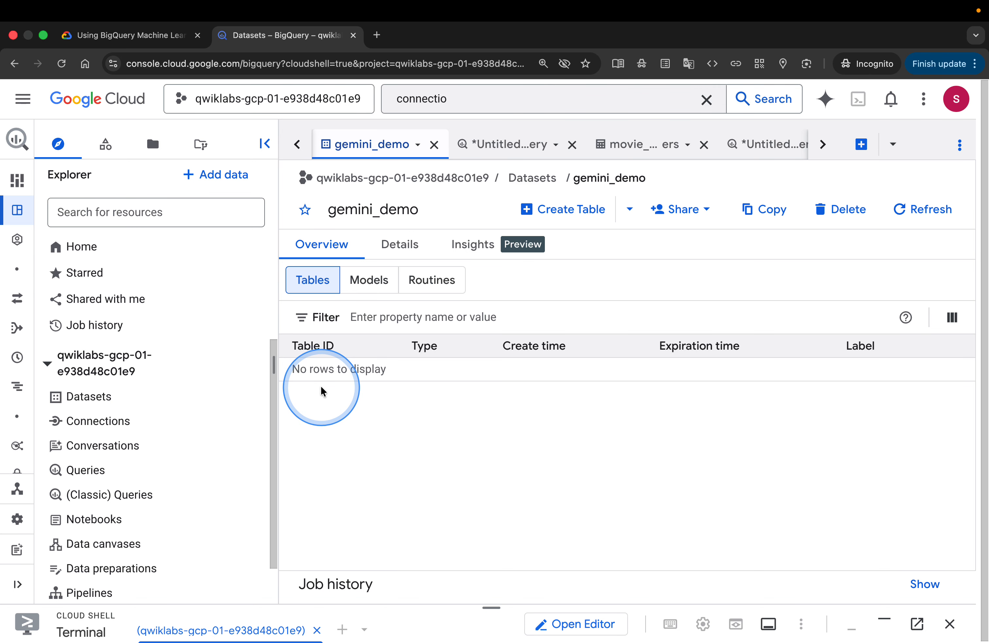
pyautogui.click(400, 247)
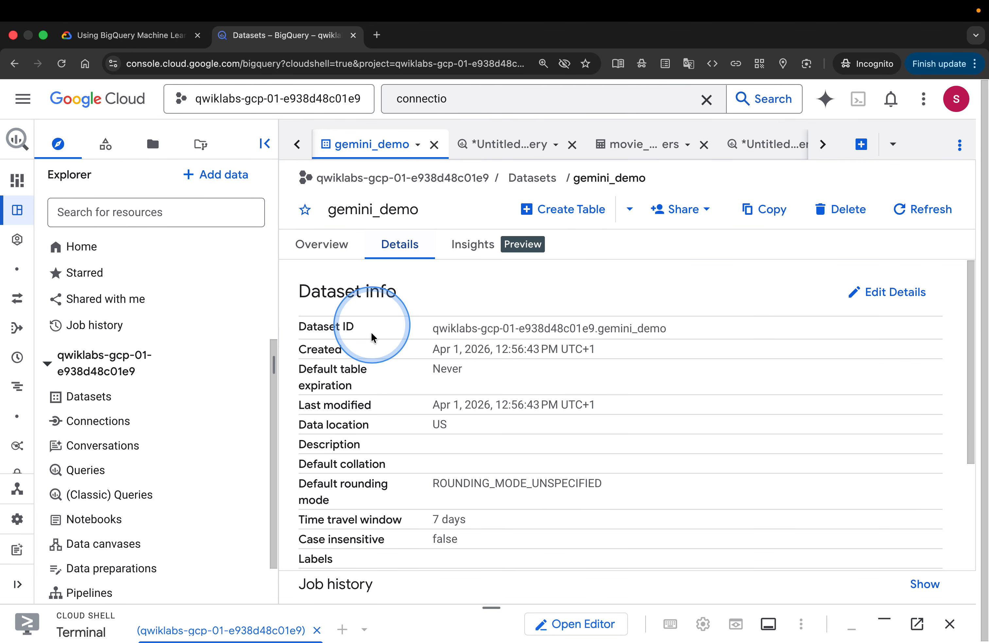
pyautogui.scroll(-2, 380, 405)
pyautogui.scroll(2, 380, 404)
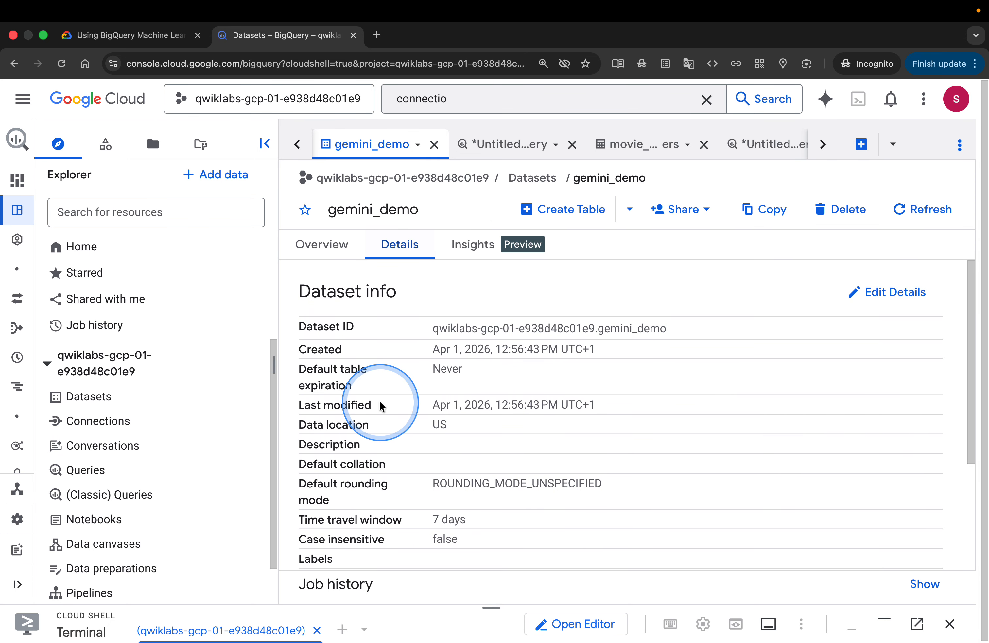
pyautogui.scroll(-2, 380, 404)
pyautogui.scroll(-4, 380, 404)
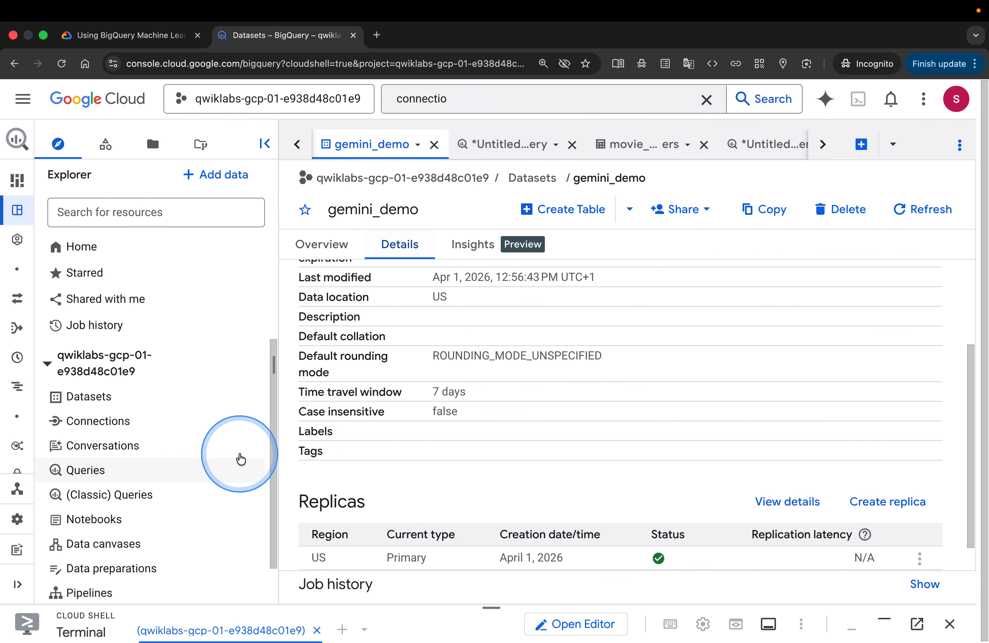
pyautogui.scroll(-1, 203, 448)
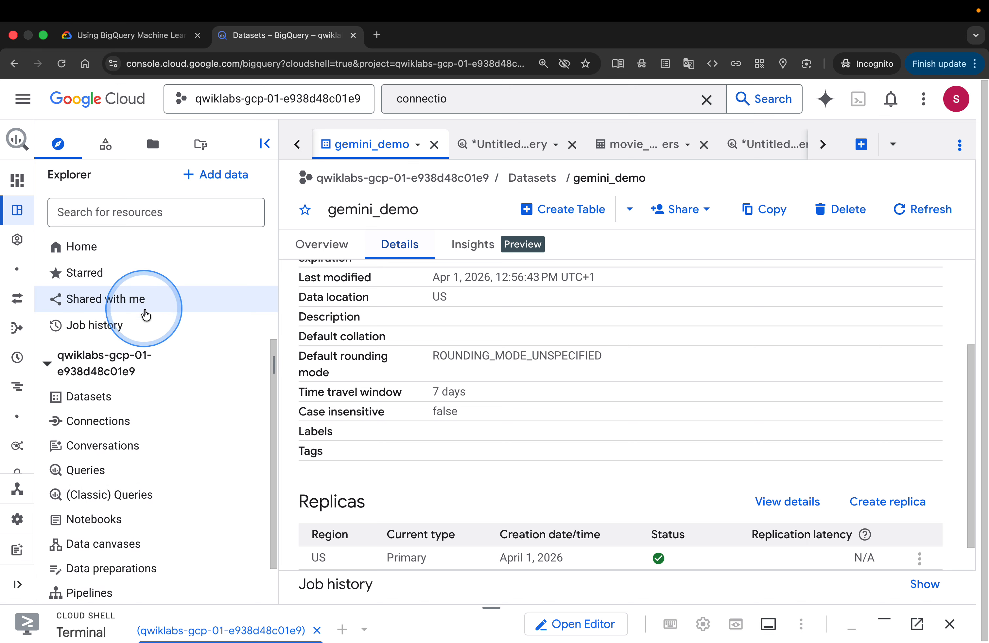
# Open the gemini_conn connection and review its connection info
pyautogui.click(166, 419)
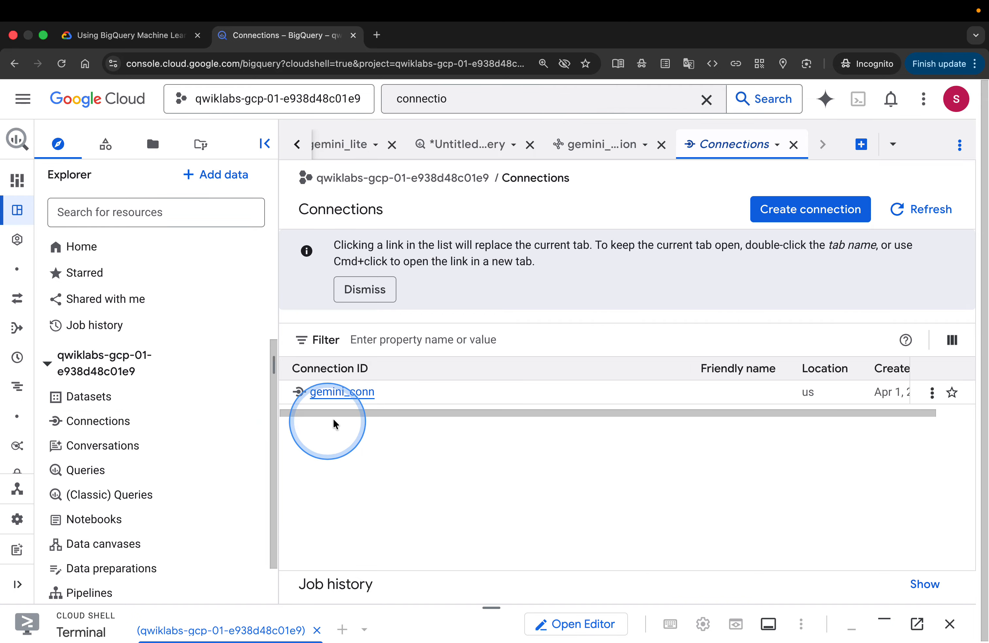
pyautogui.click(339, 392)
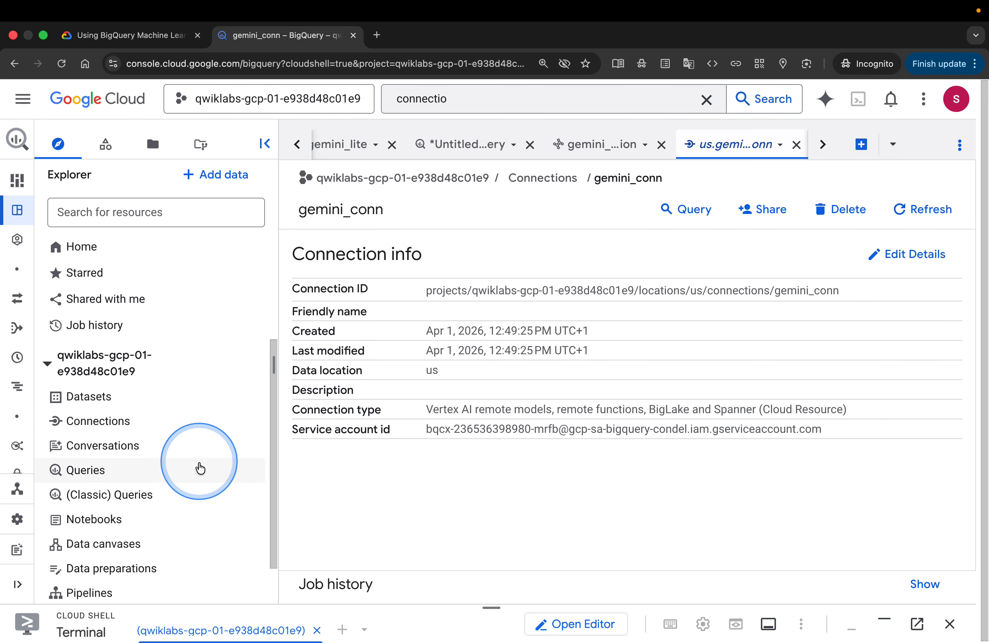
pyautogui.scroll(-2, 199, 443)
pyautogui.scroll(2, 202, 423)
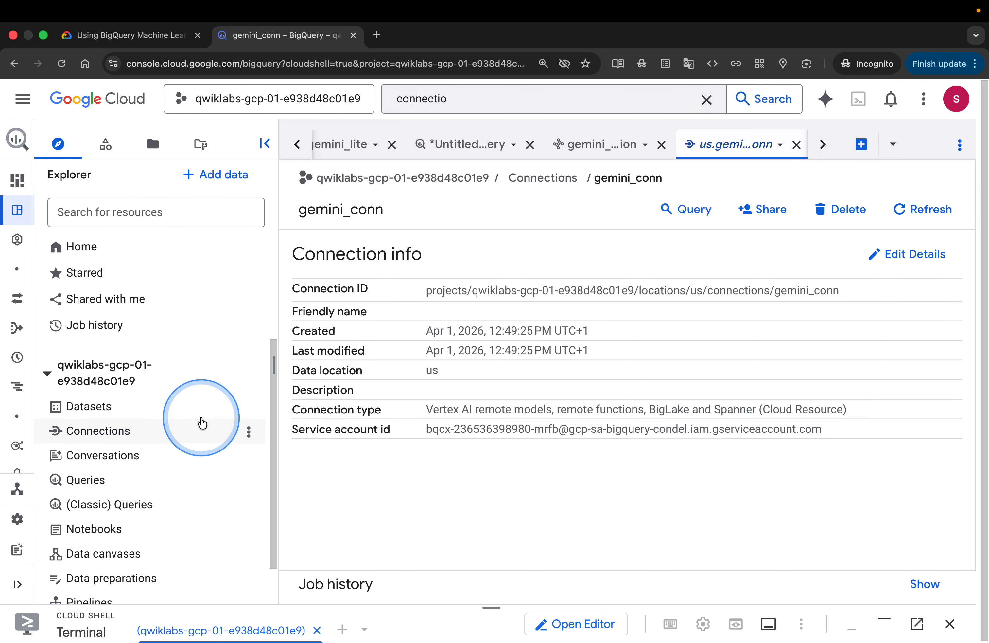
pyautogui.click(163, 39)
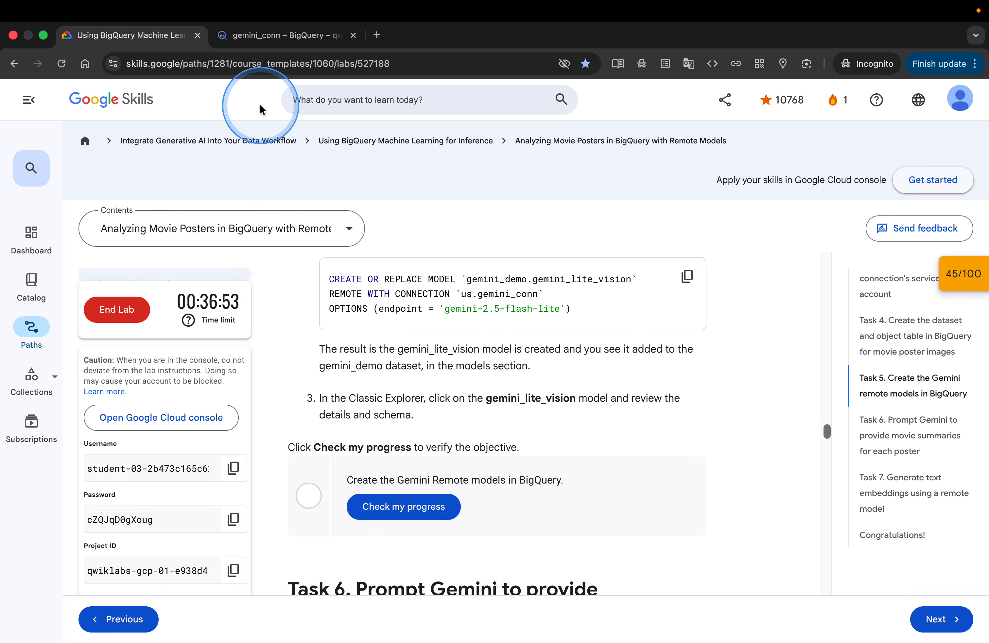
pyautogui.click(276, 37)
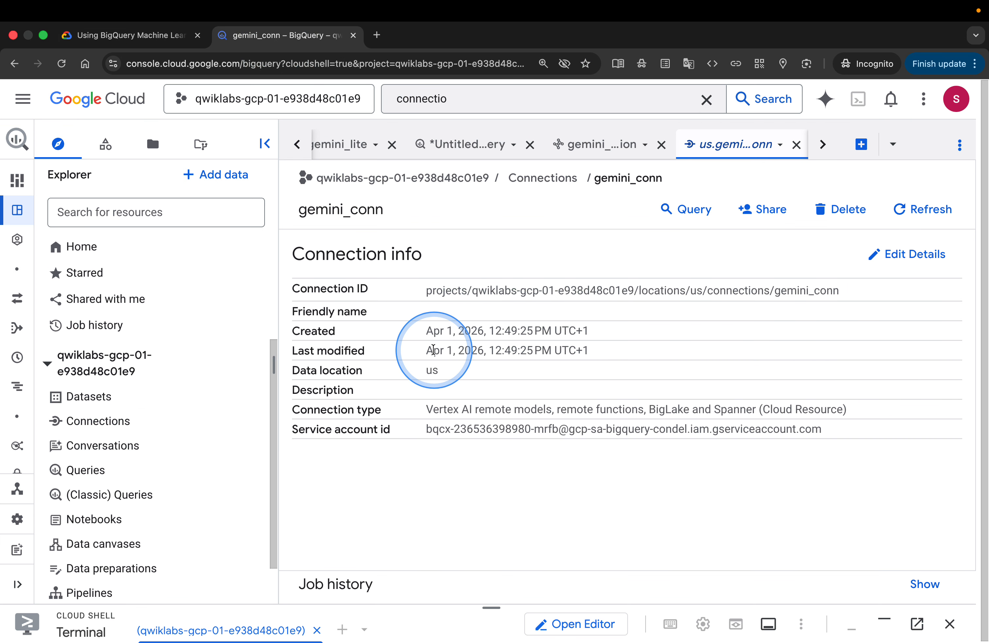
pyautogui.click(580, 139)
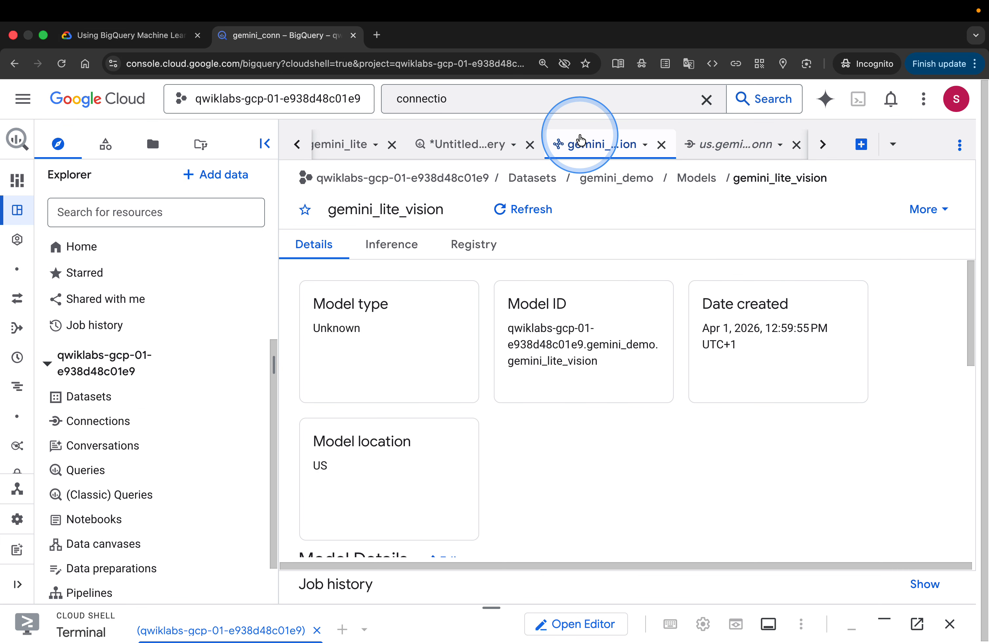
pyautogui.click(603, 266)
pyautogui.click(401, 246)
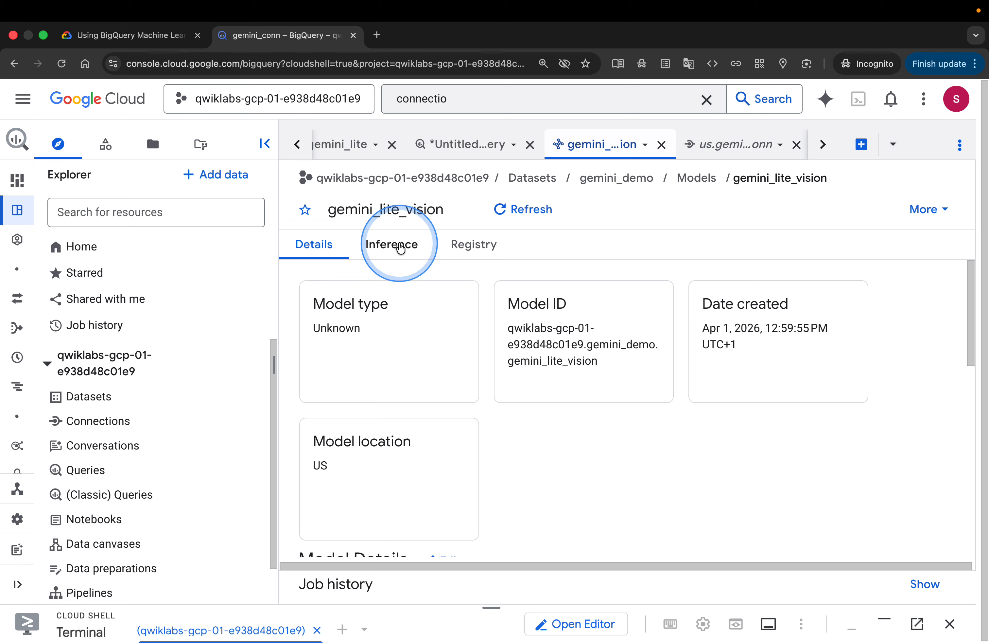
# Open gemini_lite_vision from the gemini_demo models list and review its model details, remote connection and endpoint
pyautogui.click(698, 181)
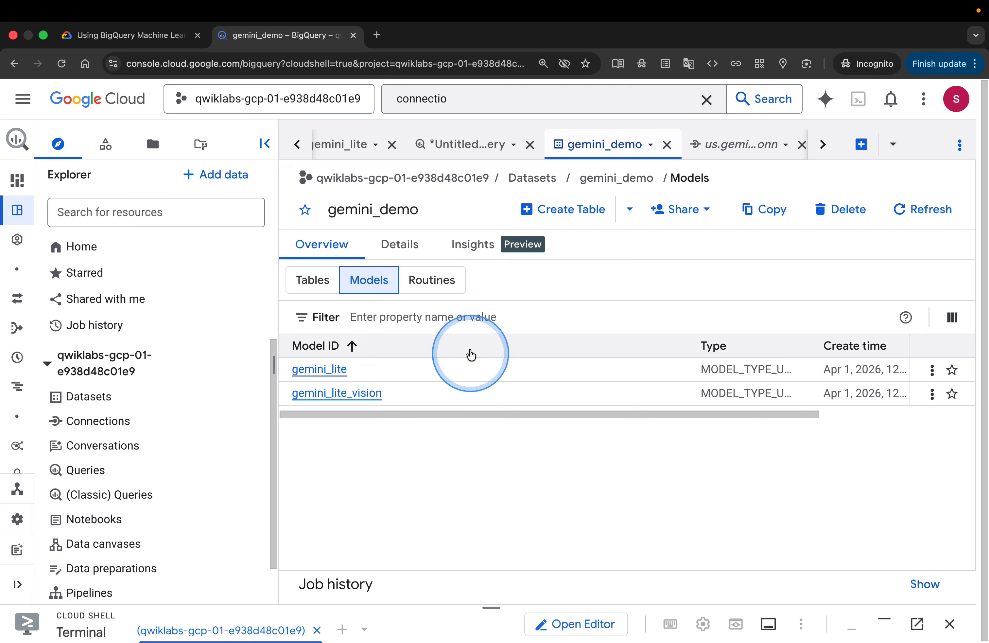
pyautogui.click(407, 246)
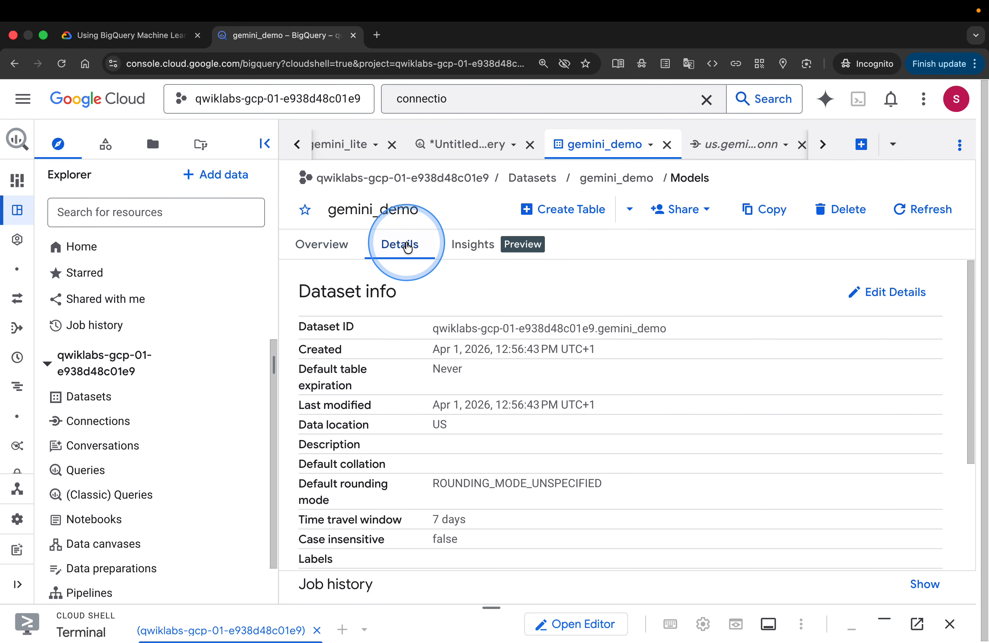
pyautogui.scroll(-5, 465, 399)
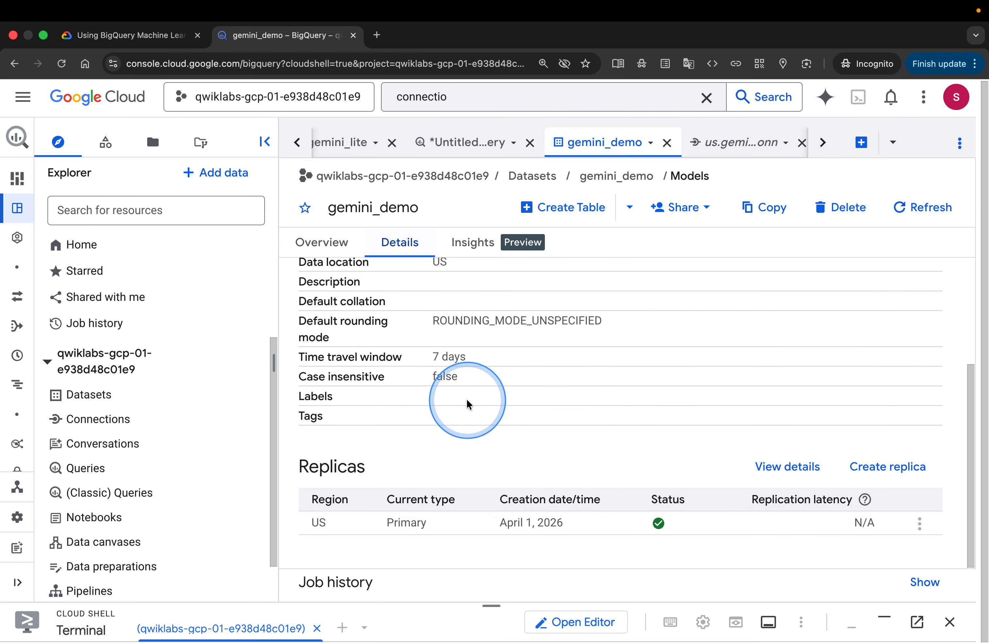
pyautogui.scroll(5, 468, 398)
pyautogui.click(319, 246)
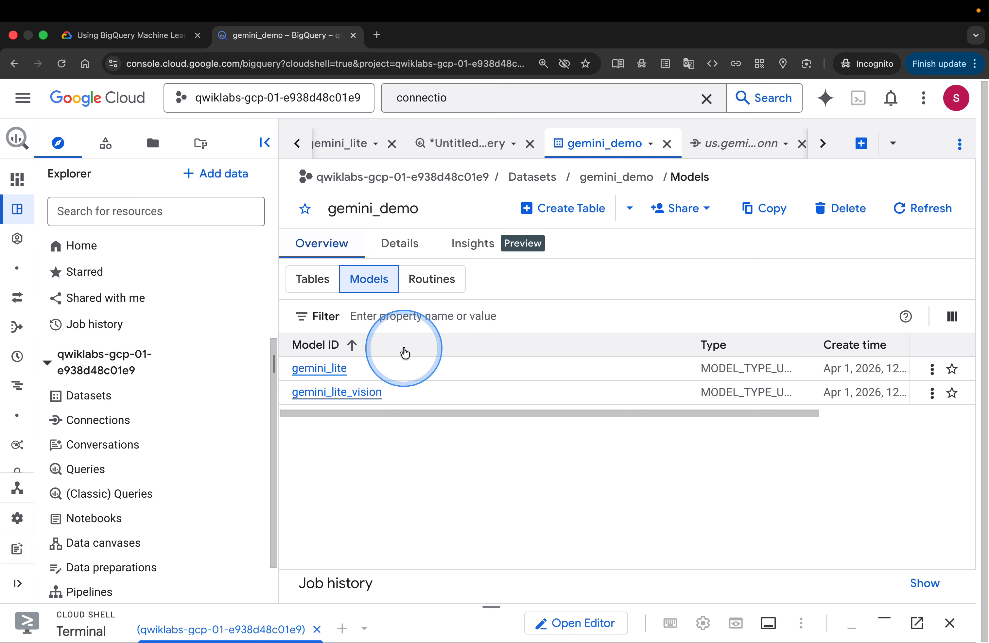
pyautogui.click(357, 392)
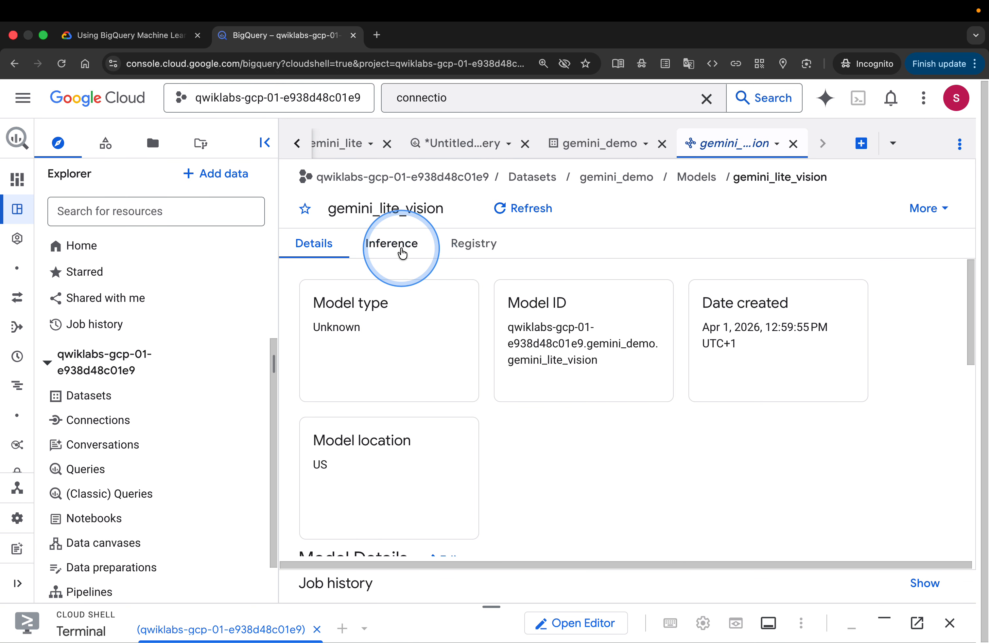
pyautogui.scroll(-6, 554, 336)
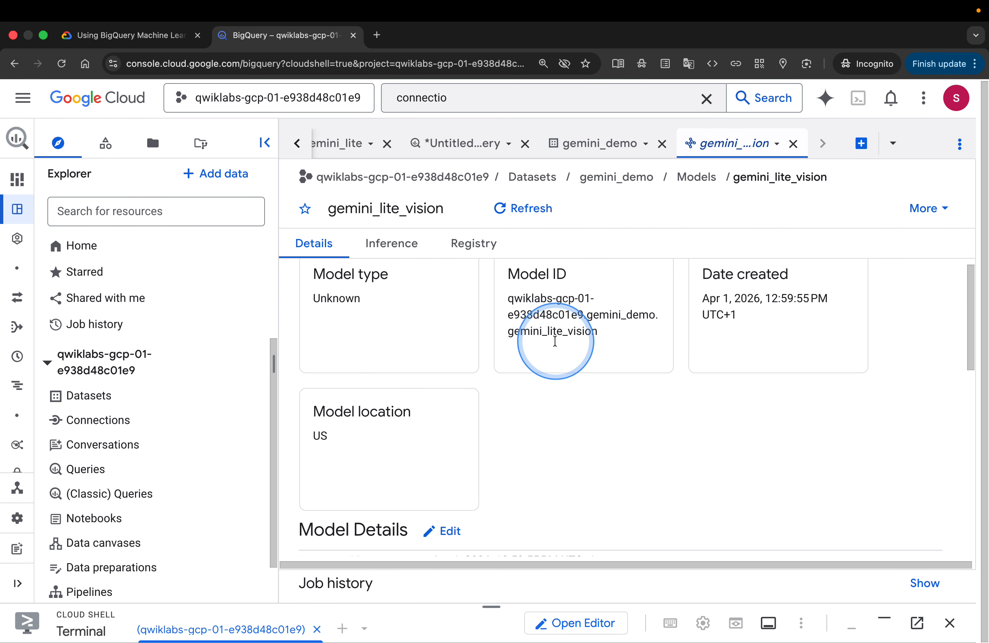
pyautogui.scroll(-3, 555, 344)
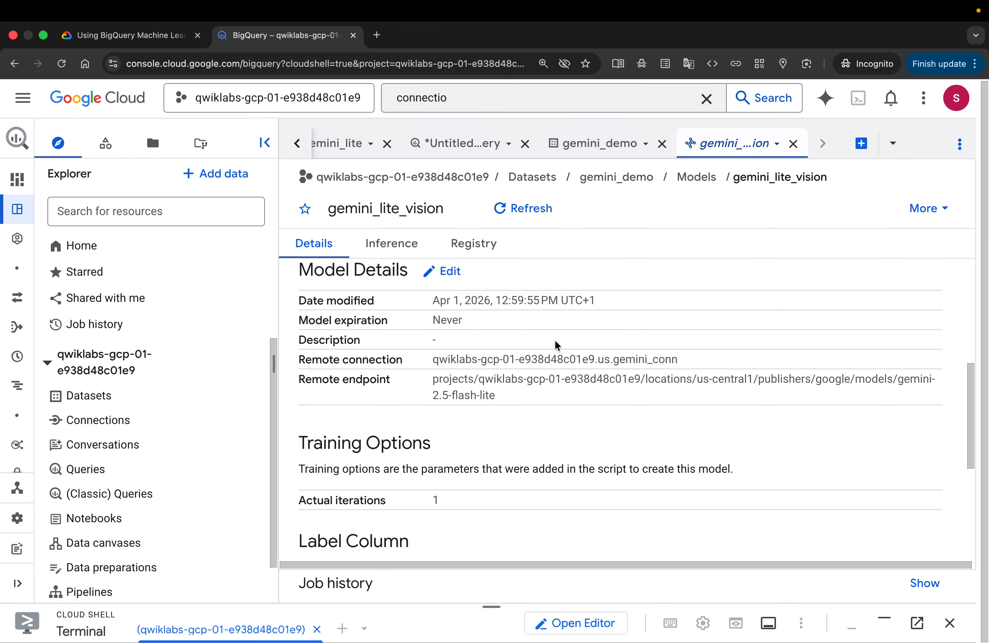
pyautogui.scroll(-5, 556, 341)
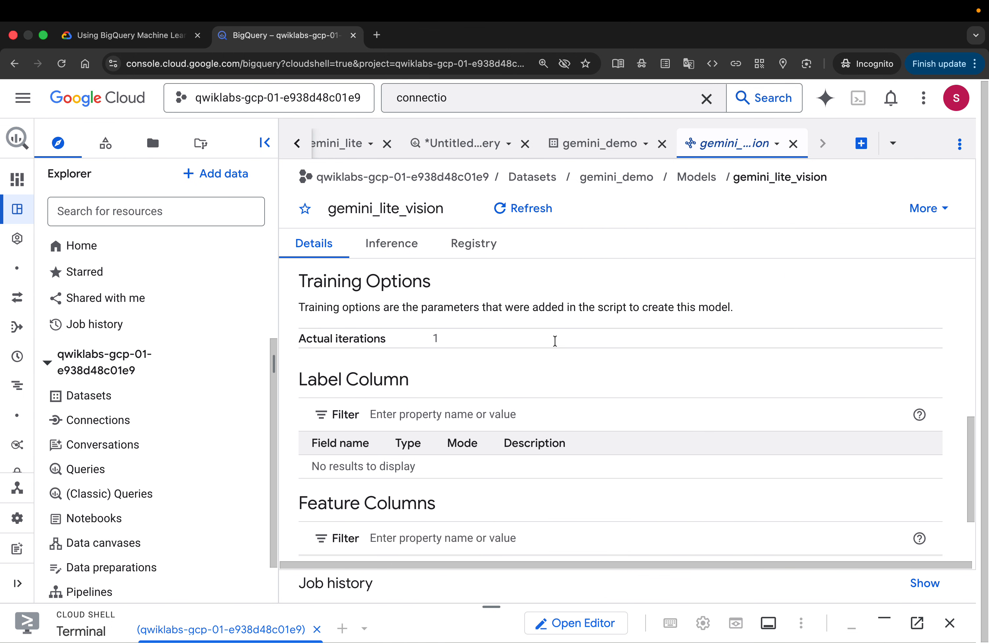
pyautogui.scroll(15, 555, 340)
# Check progress on the Create the Gemini Remote models task in the lab instructions
pyautogui.click(156, 42)
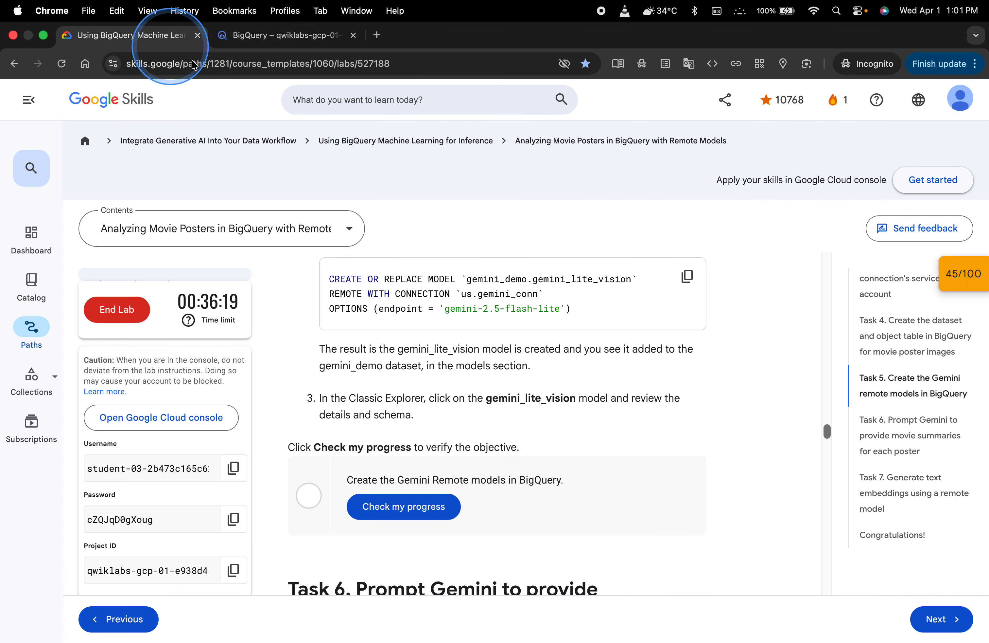
pyautogui.click(438, 507)
pyautogui.scroll(-5, 613, 499)
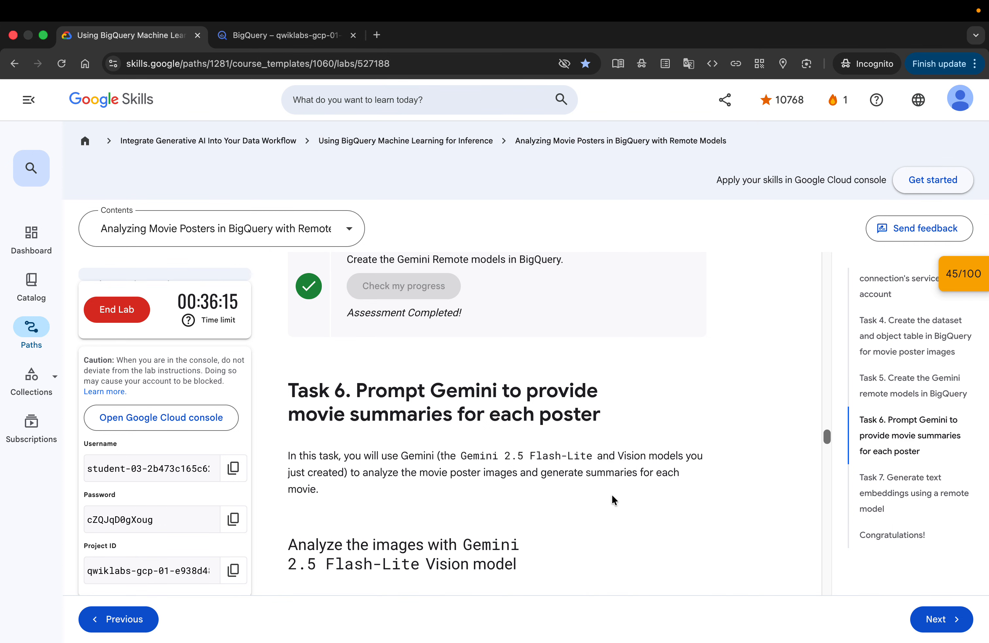
# Read the Task 6 instructions and query for analyzing the posters with the gemini_lite_vision model
pyautogui.scroll(-2, 613, 498)
pyautogui.scroll(-1, 611, 493)
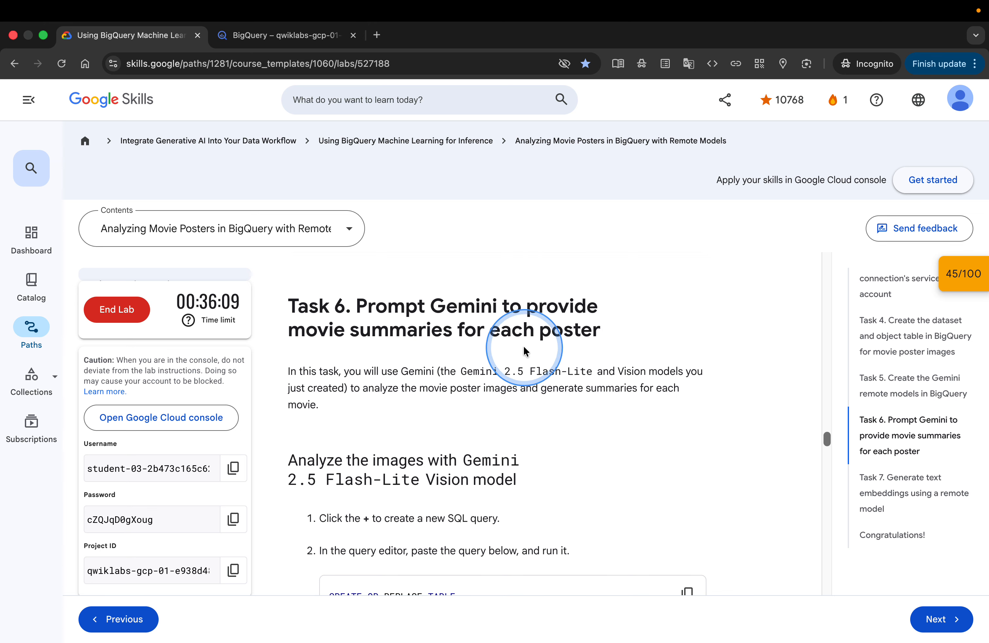
pyautogui.scroll(-2, 577, 380)
pyautogui.scroll(-1, 577, 380)
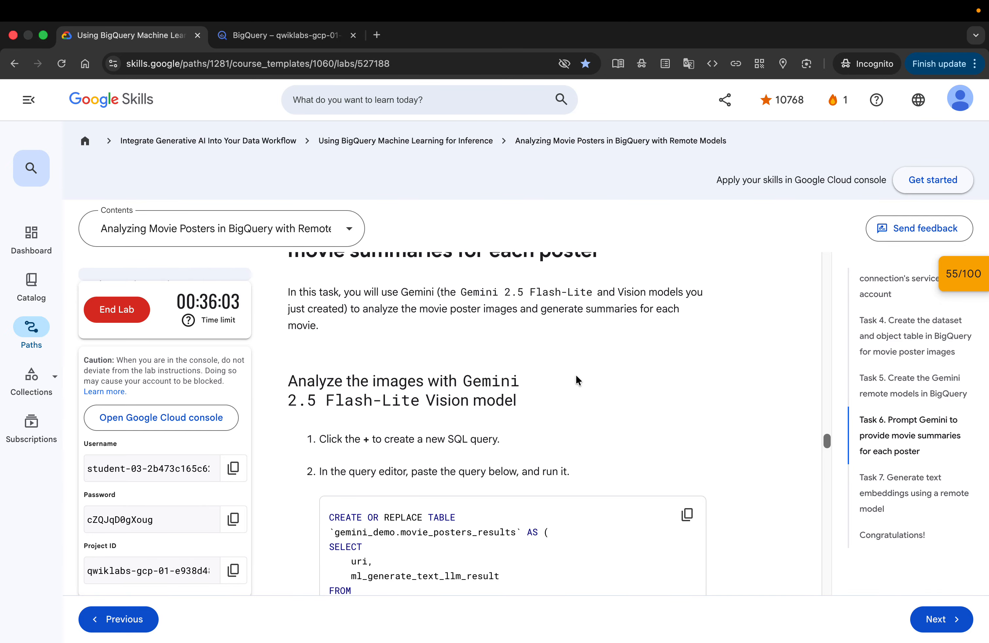
pyautogui.scroll(-3, 576, 376)
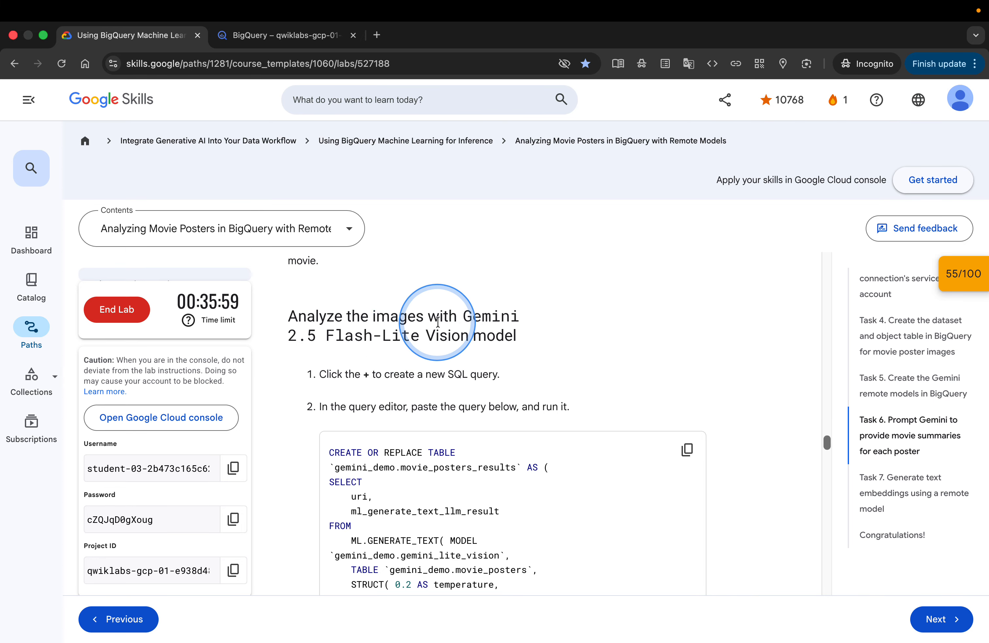
pyautogui.scroll(-2, 502, 340)
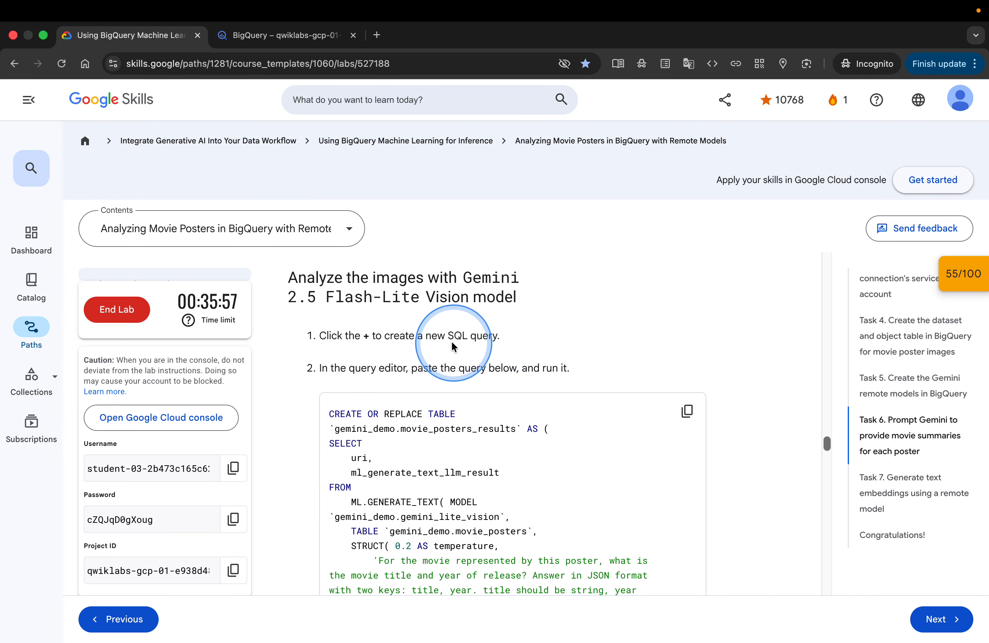
pyautogui.scroll(-2, 568, 389)
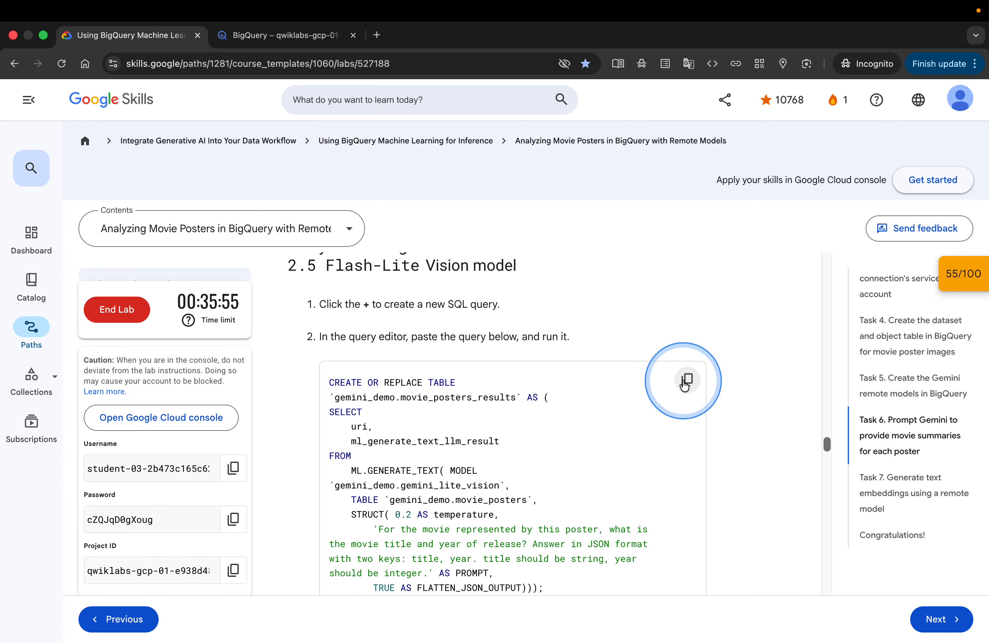
pyautogui.scroll(-2, 626, 480)
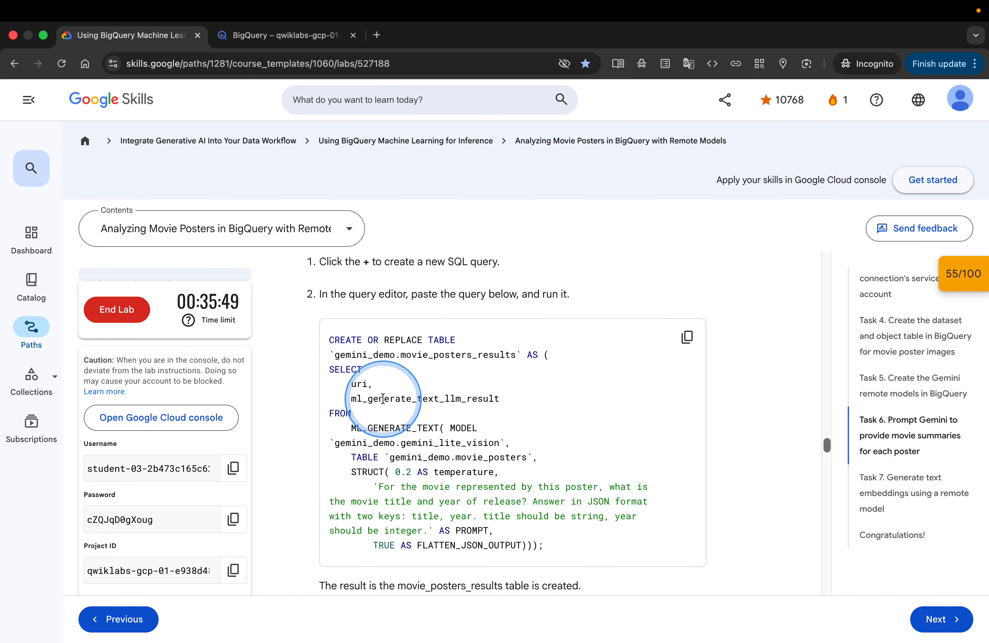
pyautogui.scroll(-2, 375, 416)
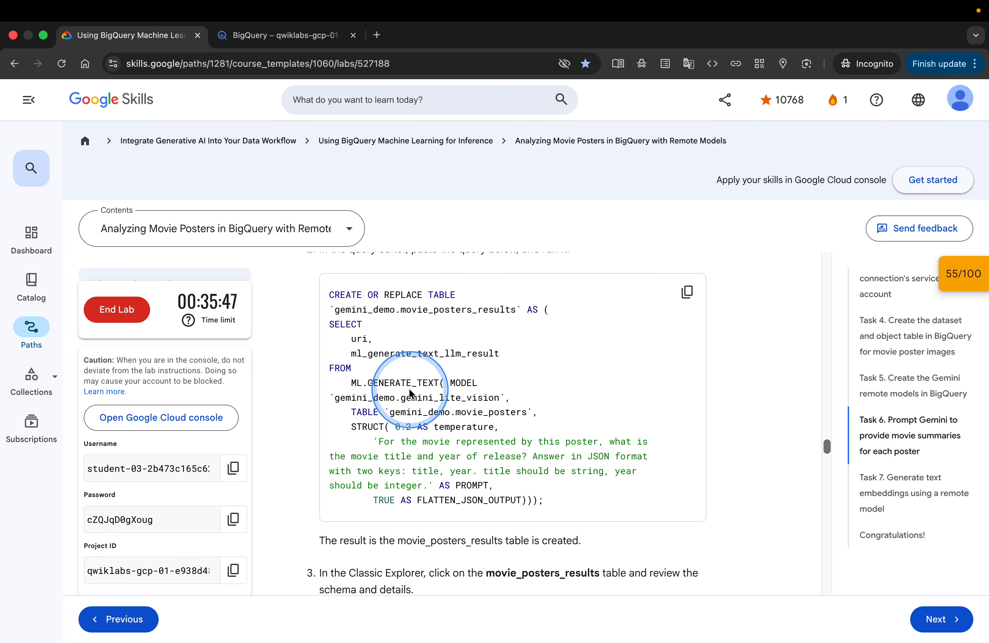
pyautogui.scroll(-3, 469, 394)
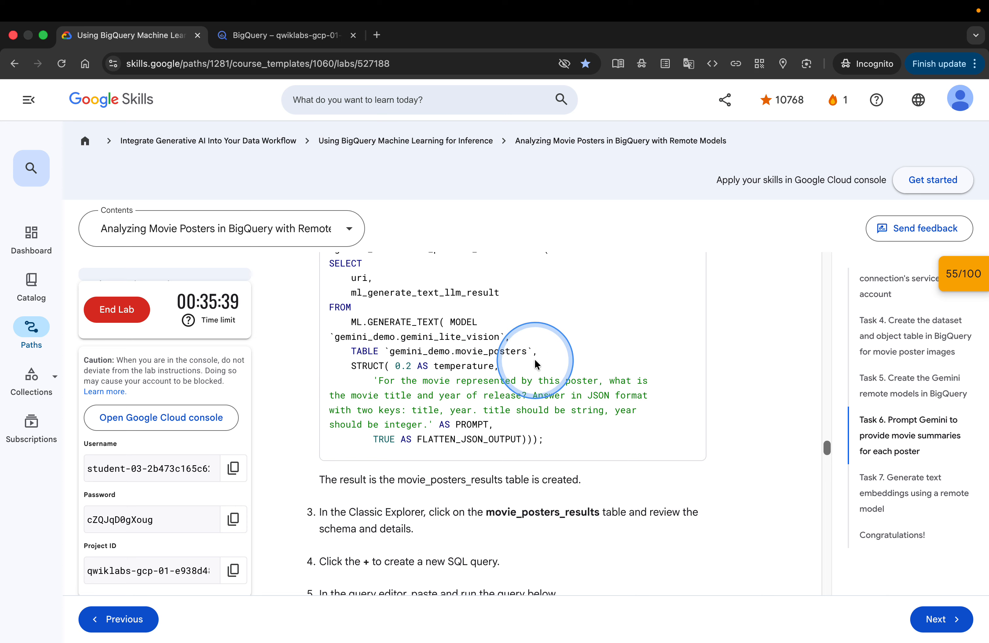
# Paste the movie_posters_results CREATE TABLE query using ML.GENERATE_TEXT into a new query tab and run it
pyautogui.scroll(-3, 535, 364)
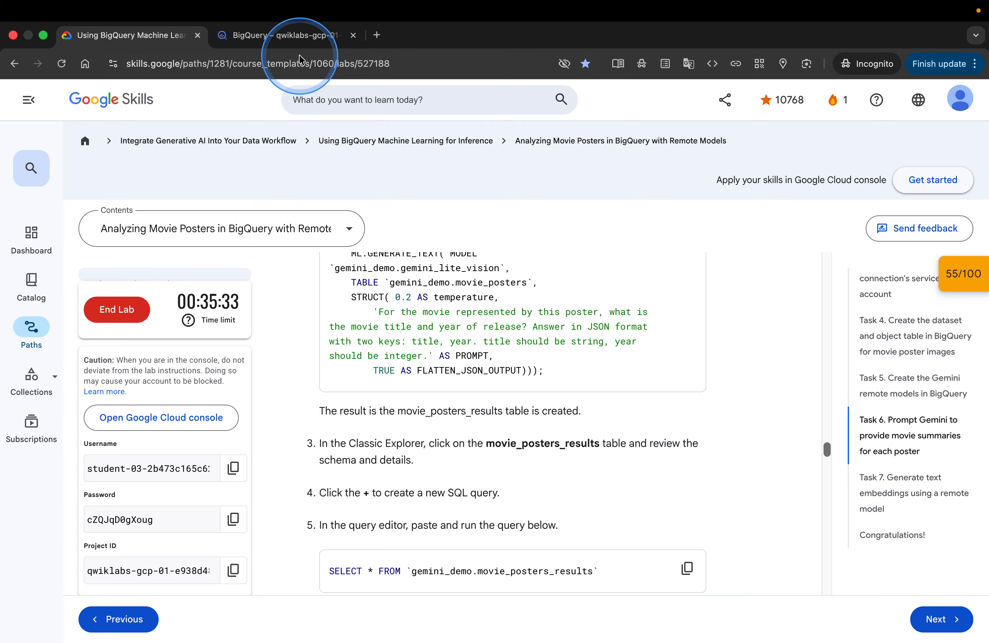
pyautogui.click(260, 36)
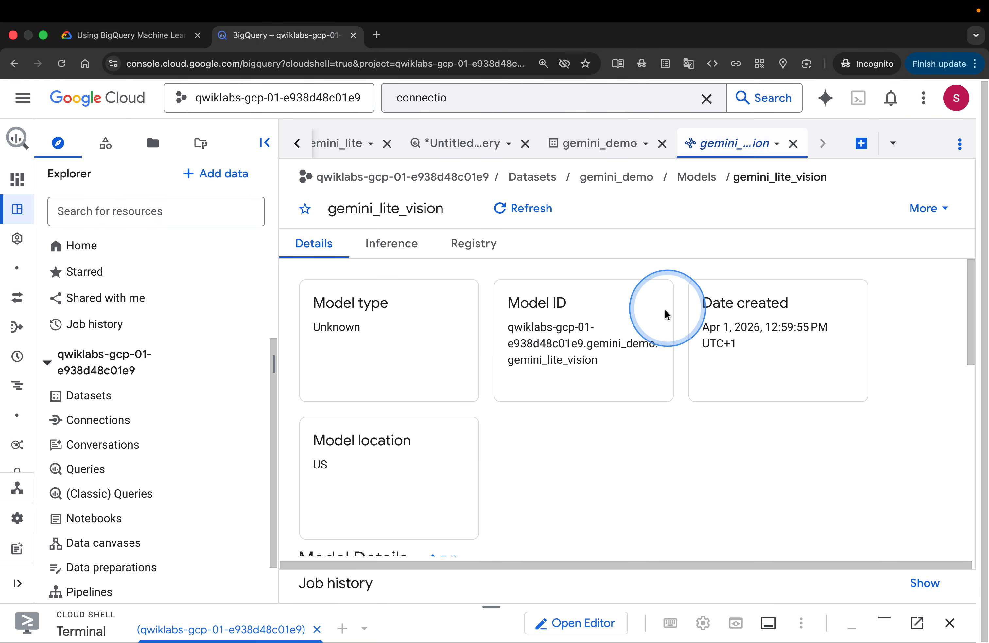
pyautogui.click(860, 143)
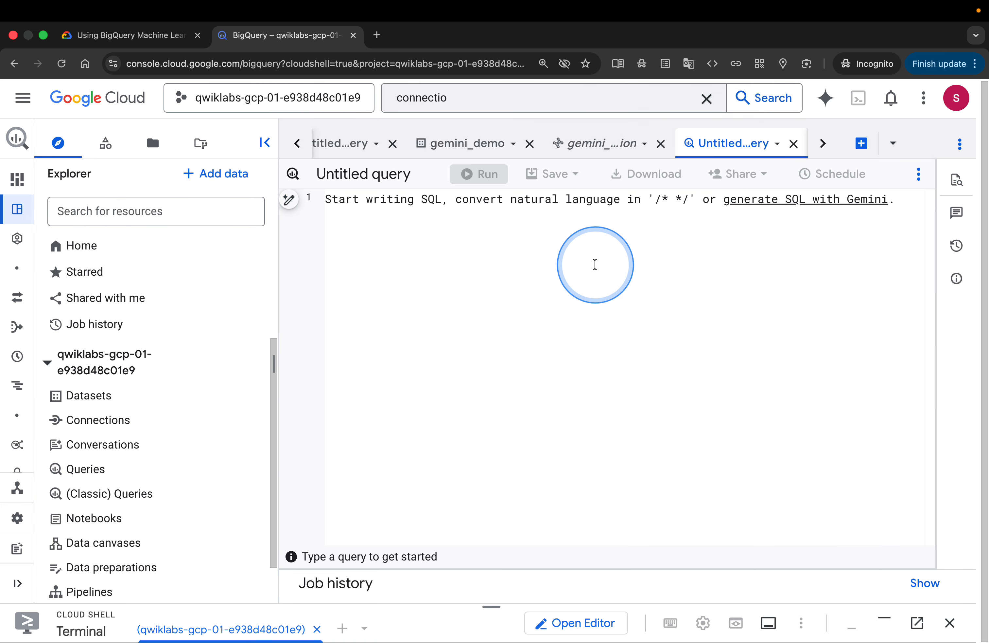
pyautogui.write("CREATE OR REPLACE TABLE `gemini_demo.movie_posters_results` AS ( SELECT     uri,     ml_generate_text_llm_result FROM     ML.GENERATE_TEXT( MODEL `gemini_demo.gemini_lite_vision`,     TABLE `gemini_demo.movie_posters`,     STRUCT( 0.2 AS temperature,         'For the movie represented by this poster, what is the movie title and year of release? Answer in JSON format with two keys: title, year. title should be string, year should be integer.' AS PROMPT,         TRUE AS FLATTEN_JSON_OUTPUT)));")
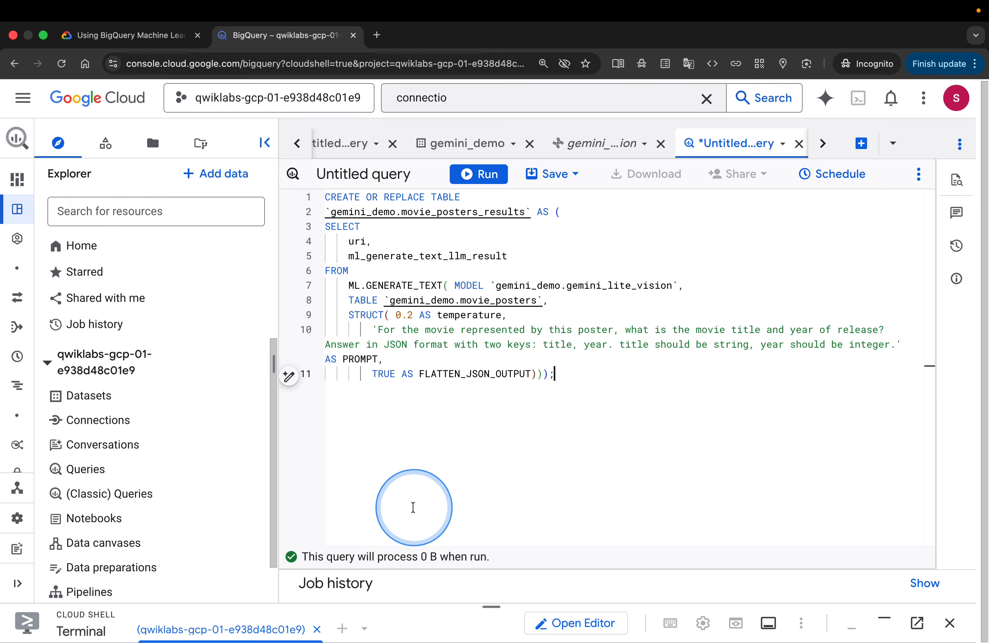
pyautogui.click(482, 173)
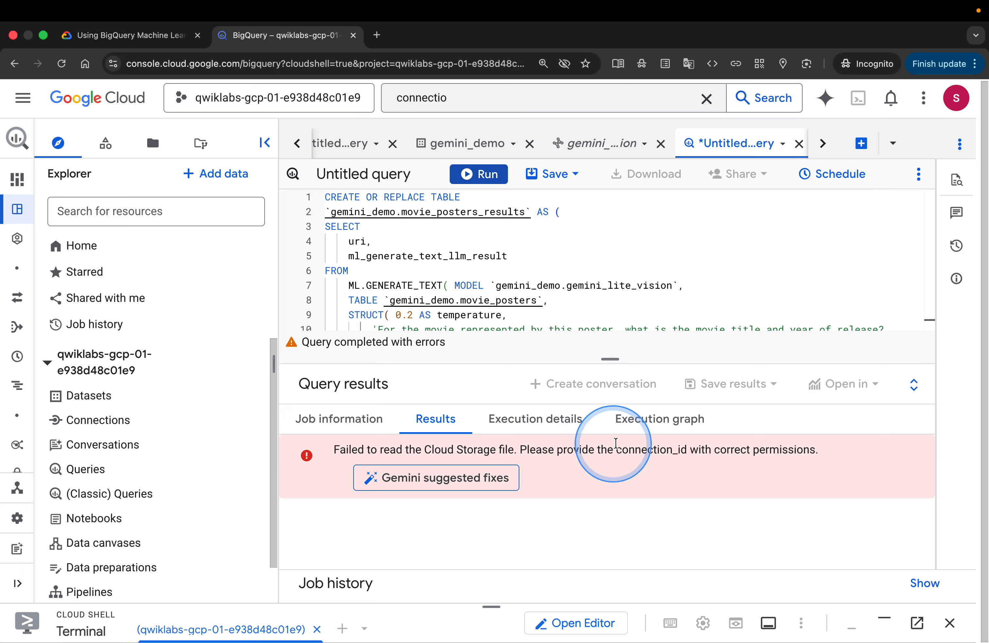
# Open Gemini suggested fixes for the query error and start a Cloud Assist chat
pyautogui.scroll(-2, 669, 255)
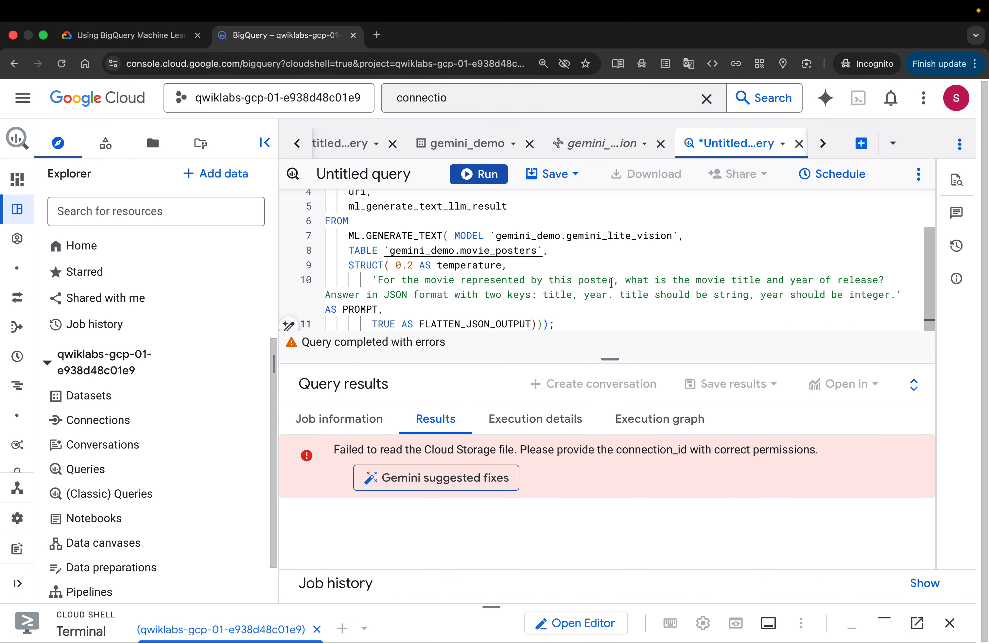
pyautogui.scroll(3, 612, 289)
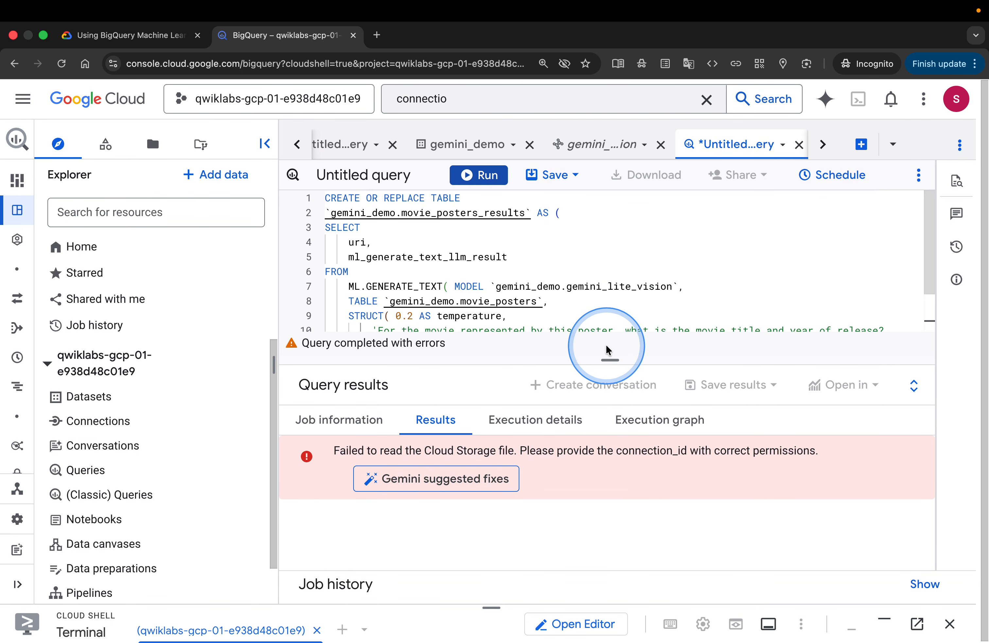
pyautogui.moveTo(614, 359)
pyautogui.mouseDown()
pyautogui.moveTo(623, 468)
pyautogui.moveTo(607, 360)
pyautogui.moveTo(607, 376)
pyautogui.mouseUp()
pyautogui.click(455, 507)
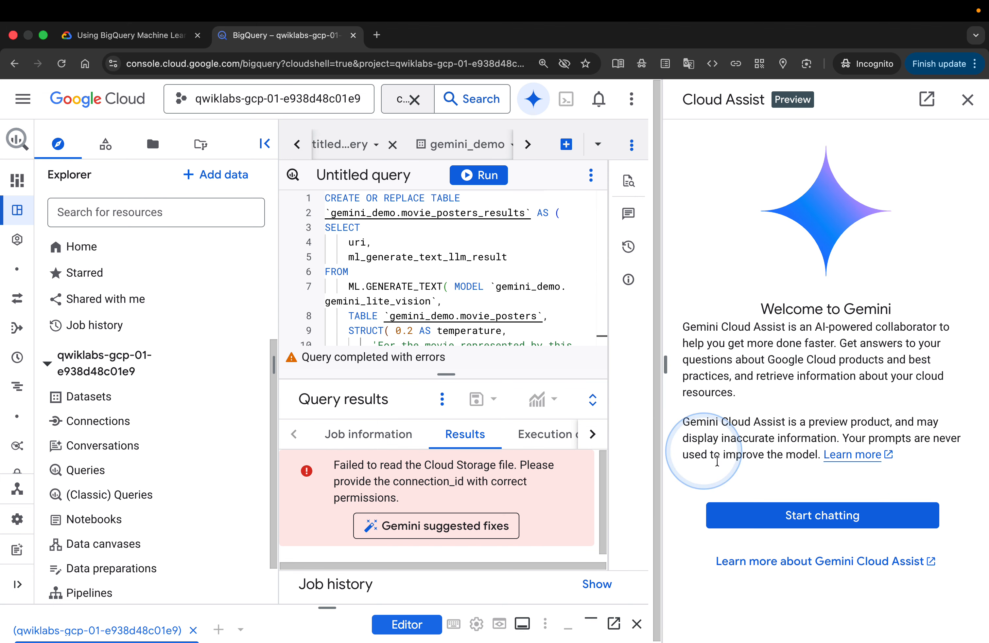
pyautogui.click(818, 516)
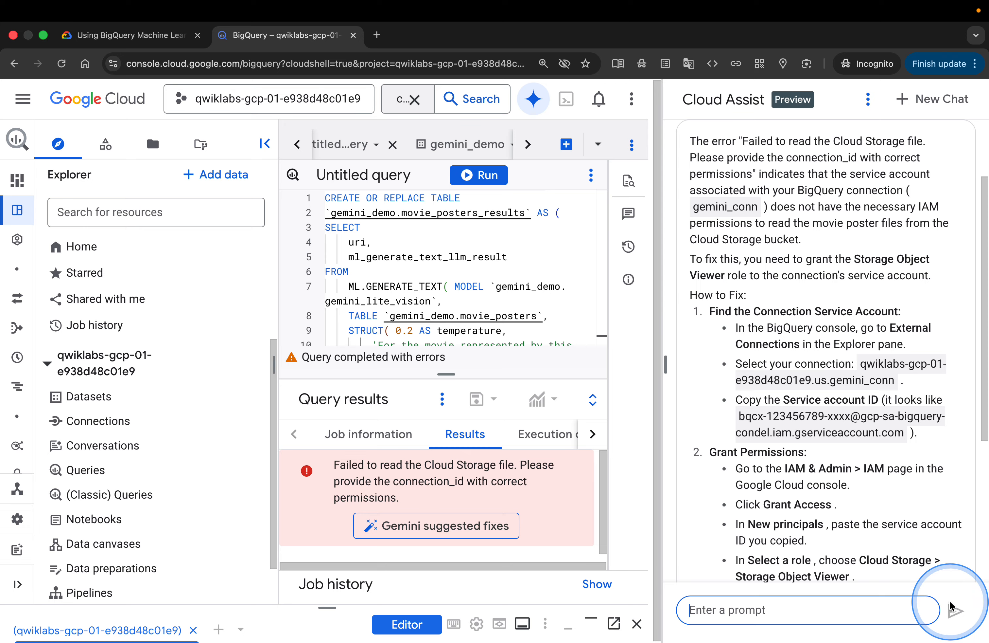
# Read Cloud Assist's instructions for granting the connection's service account Storage Object Viewer access
pyautogui.scroll(-4, 873, 468)
pyautogui.scroll(-1, 881, 476)
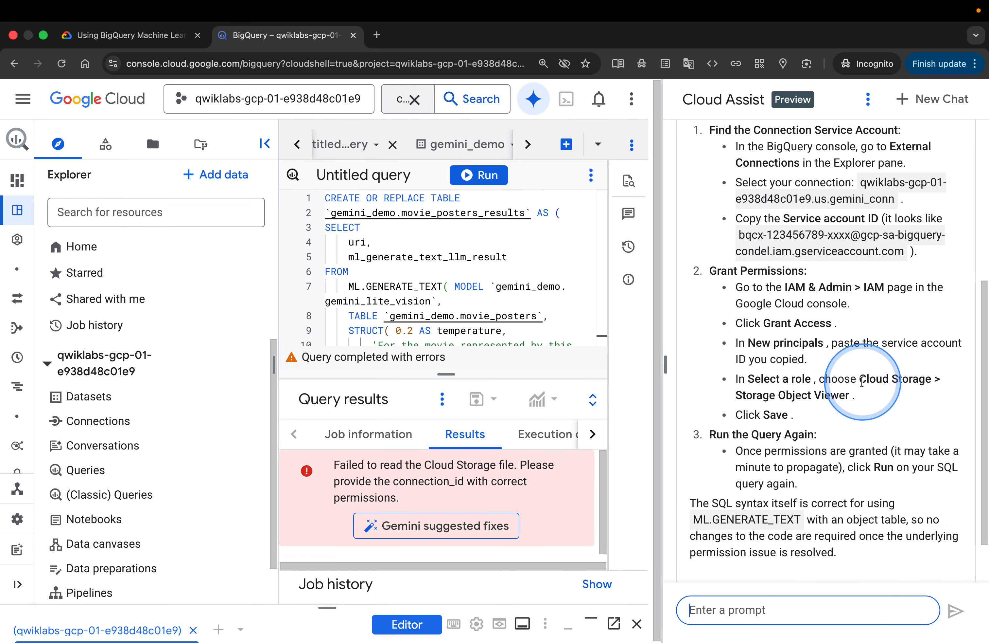
pyautogui.scroll(-2, 862, 397)
pyautogui.scroll(5, 862, 381)
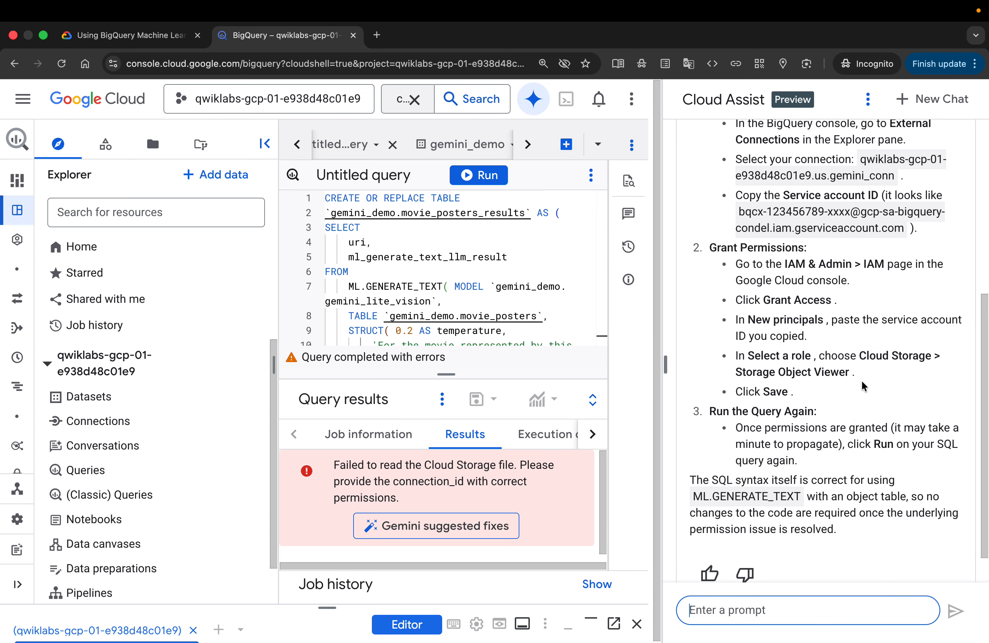
pyautogui.scroll(1, 861, 394)
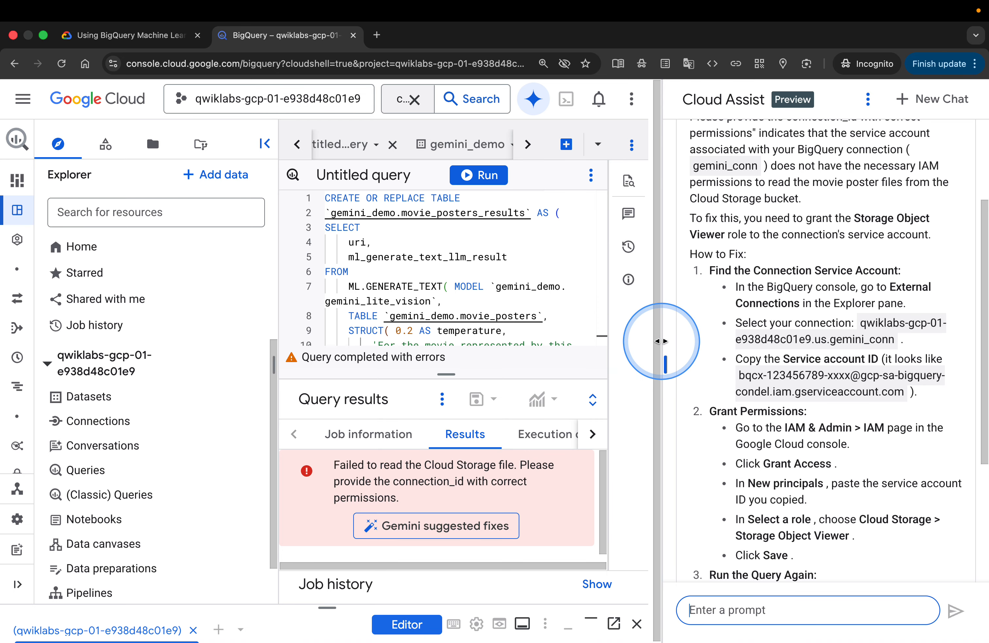
pyautogui.moveTo(660, 341); pyautogui.dragTo(795, 357)
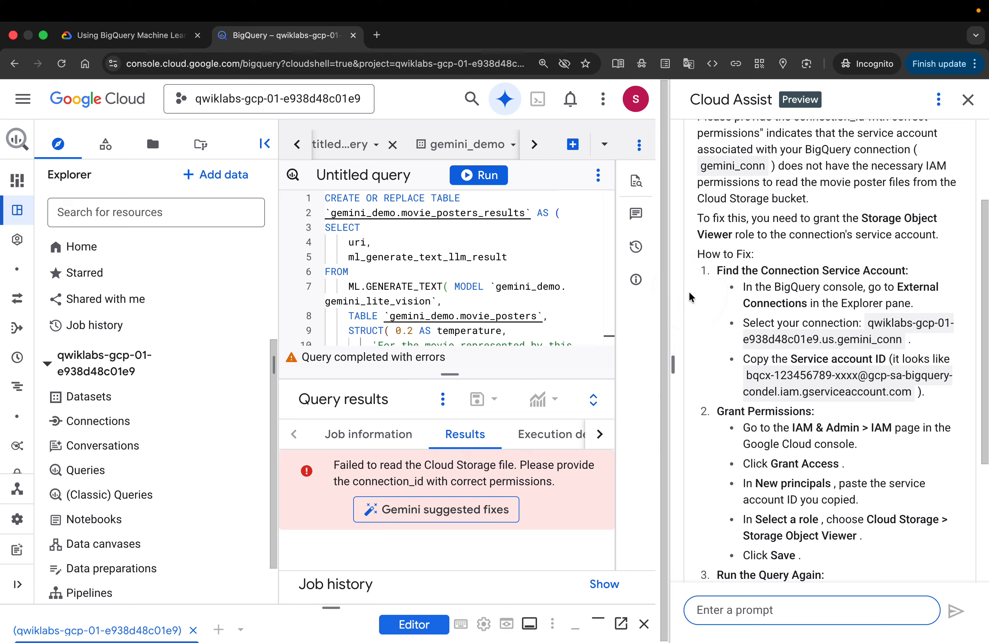
pyautogui.press('super+minus')
pyautogui.press('super+minus')
pyautogui.press('super+minus')
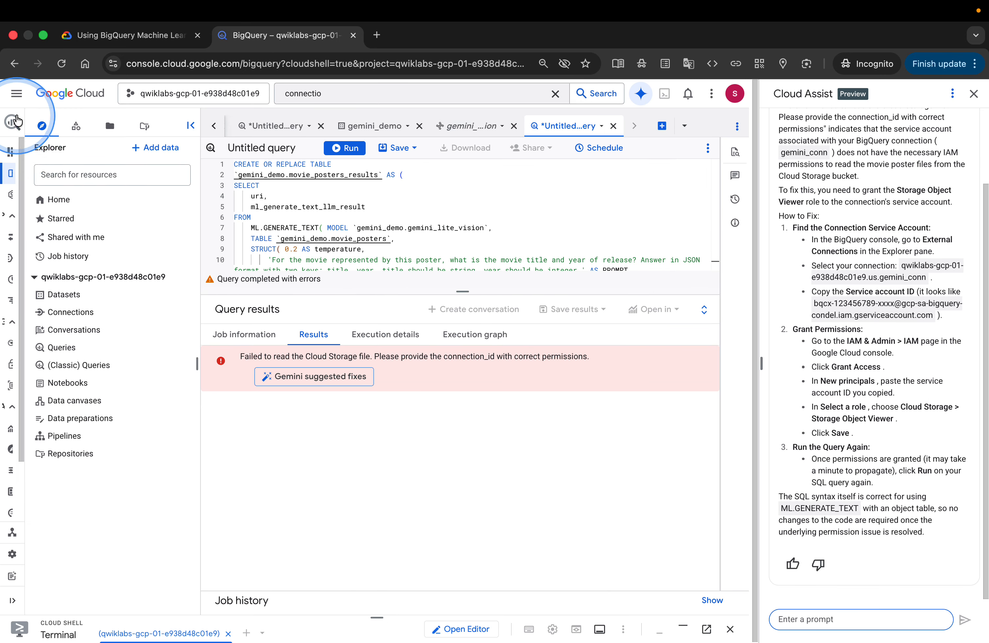
pyautogui.moveTo(83, 122)
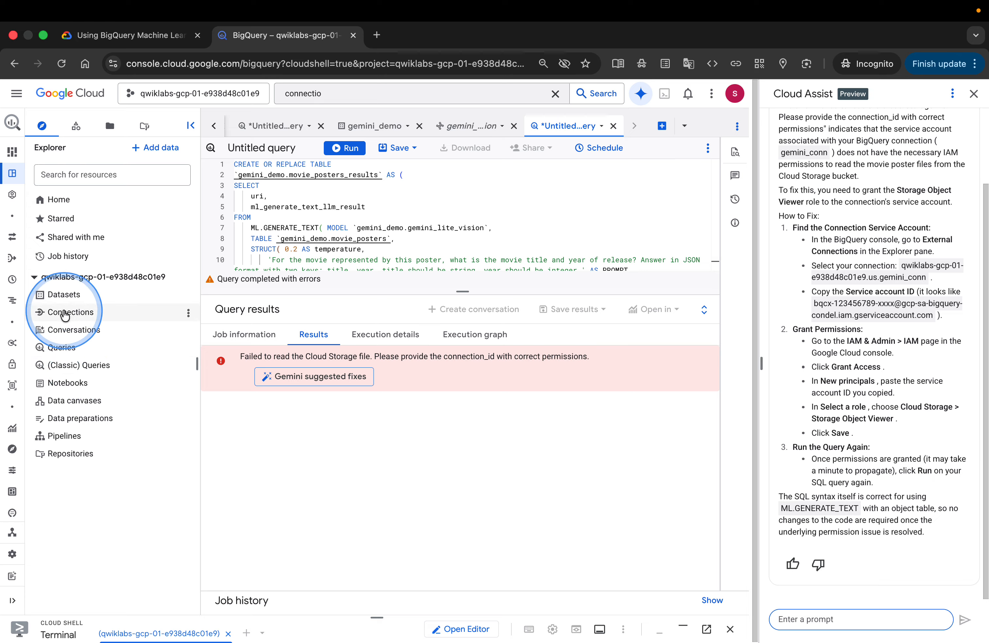
# Open the gemini_conn connection and select its service account ID
pyautogui.click(70, 313)
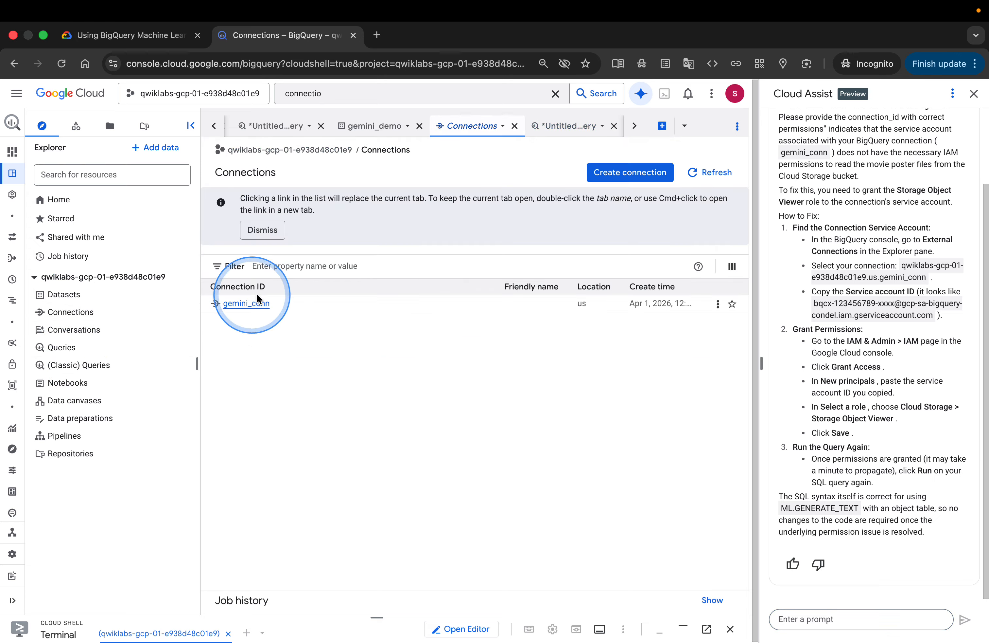
pyautogui.click(265, 305)
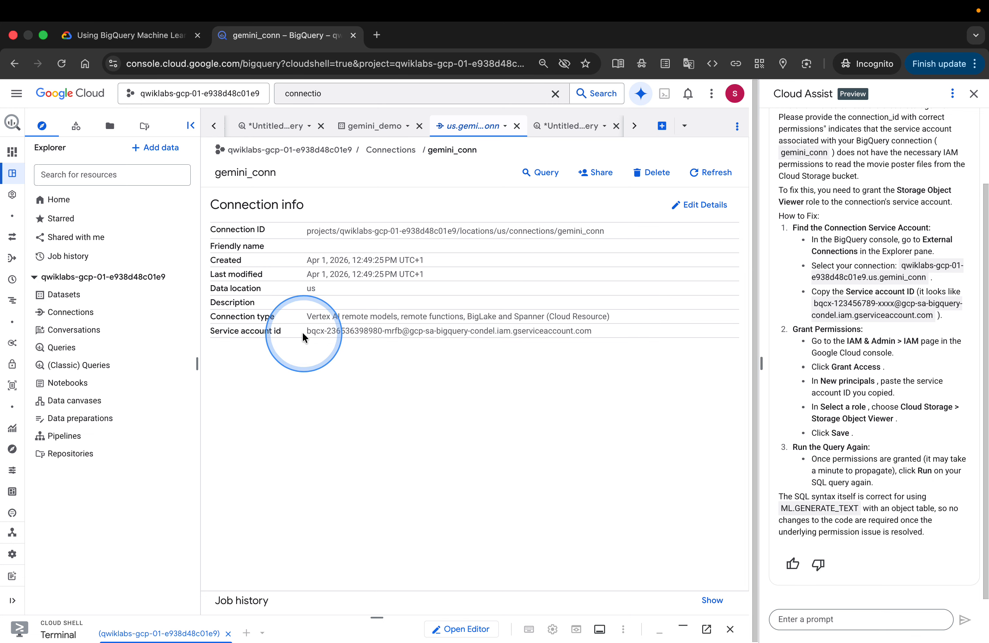
pyautogui.moveTo(303, 334); pyautogui.dragTo(626, 344)
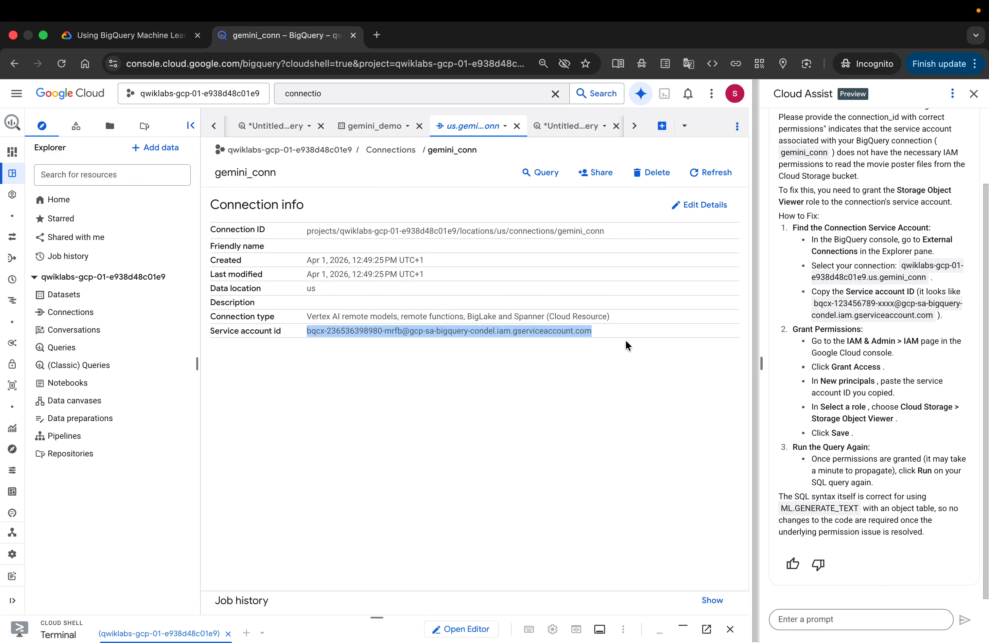
pyautogui.moveTo(13, 121)
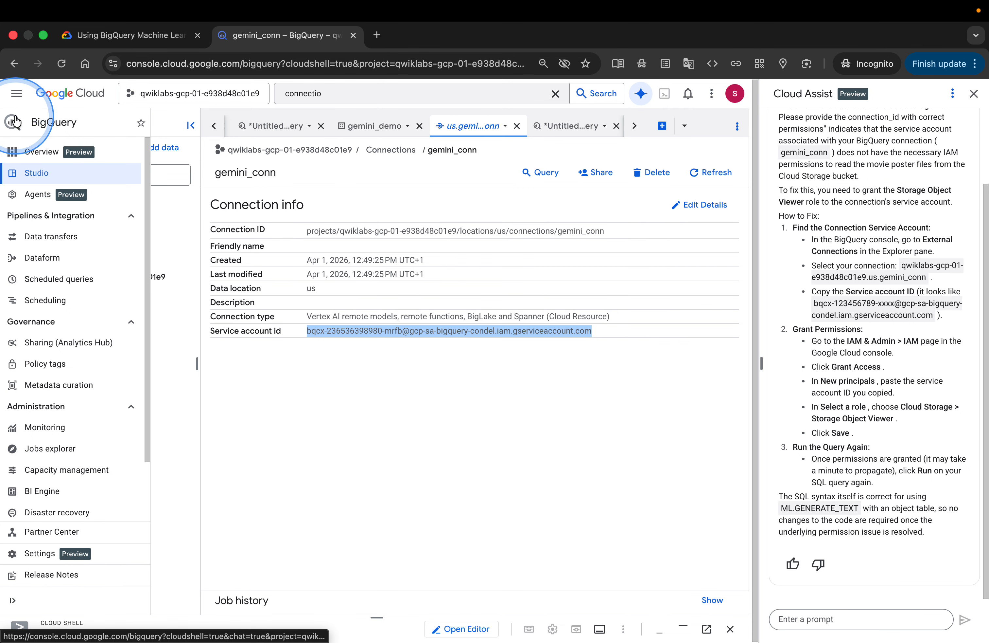
pyautogui.scroll(-3, 44, 452)
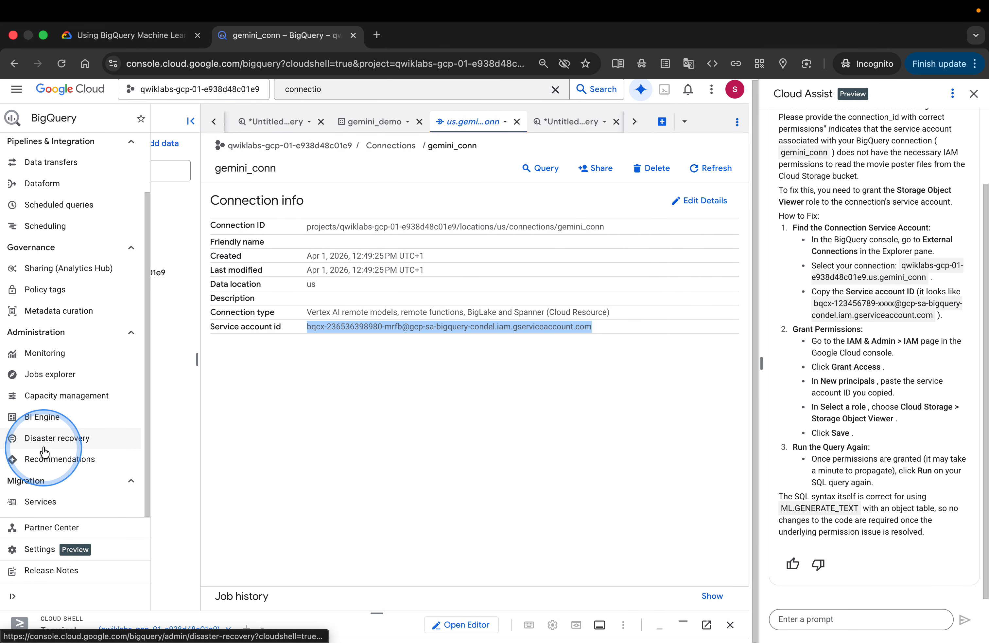
pyautogui.scroll(5, 44, 452)
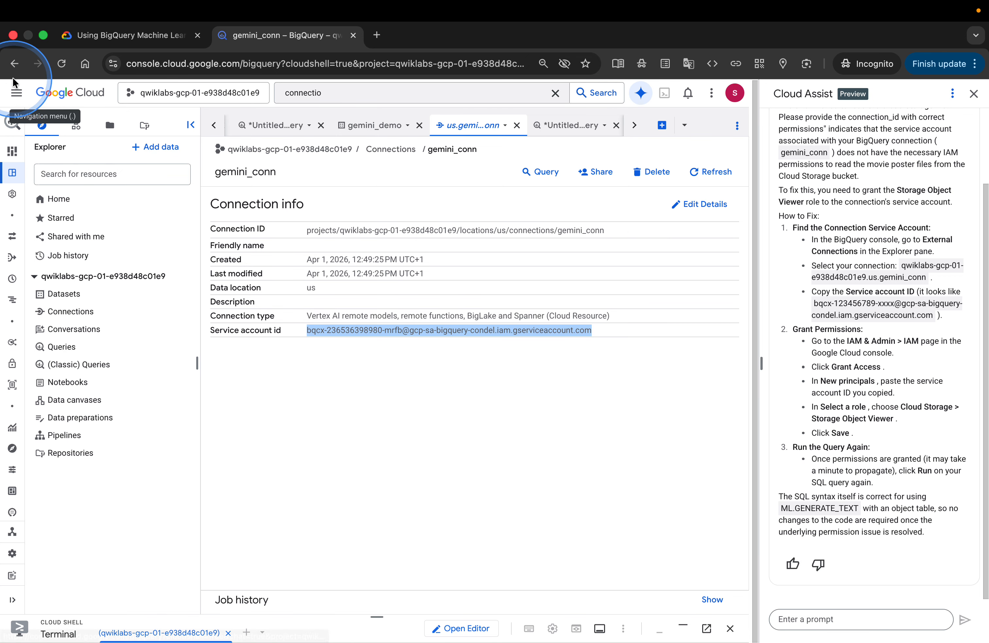
pyautogui.click(17, 92)
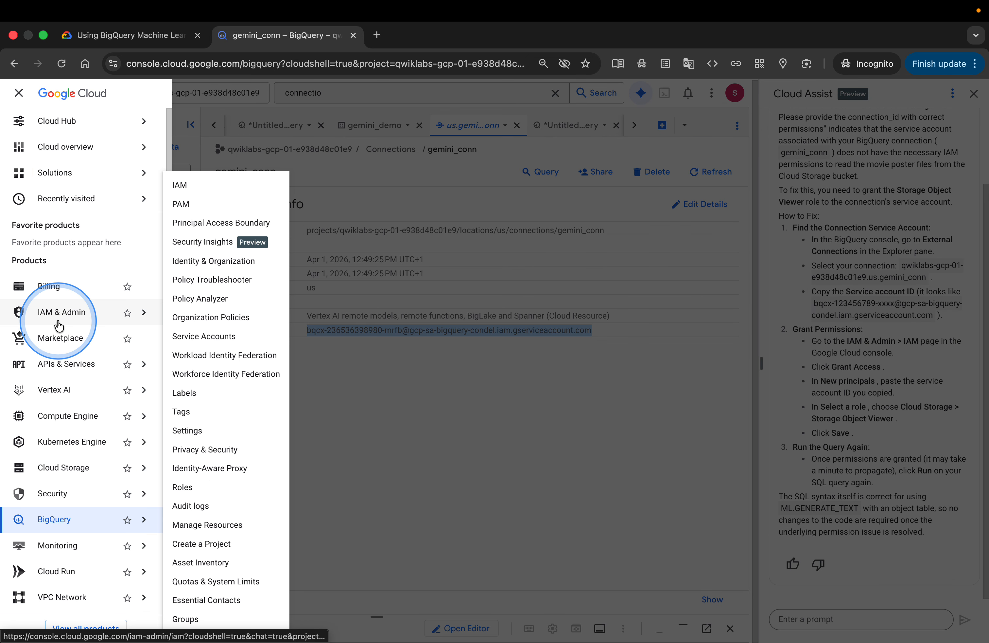
pyautogui.click(58, 323)
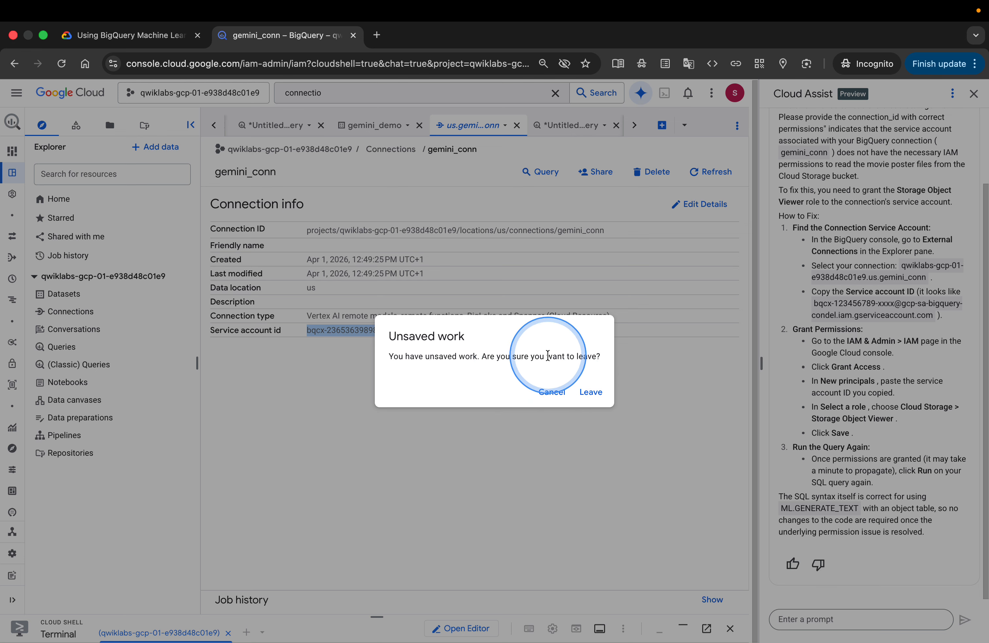
pyautogui.click(551, 391)
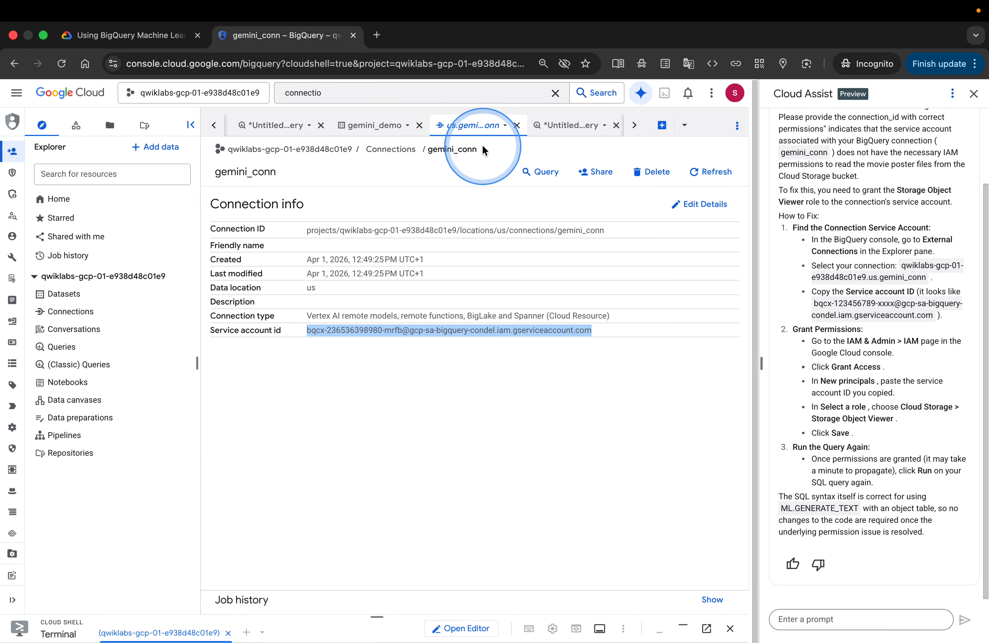
# Try to save the gemini_lite_vision CREATE MODEL query under the name q1, then cancel saving
pyautogui.click(369, 125)
pyautogui.click(275, 123)
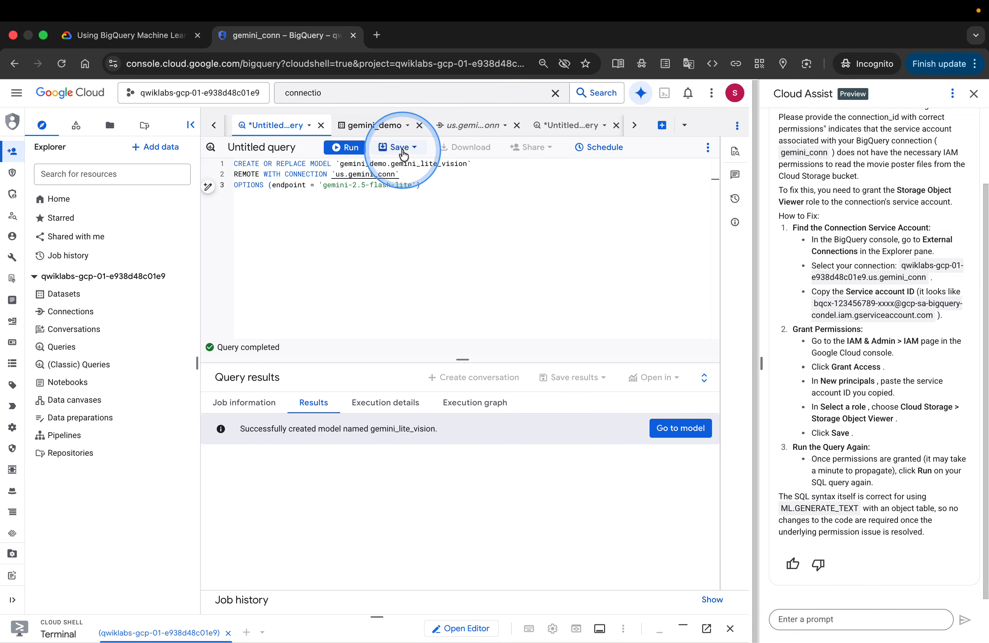
pyautogui.click(399, 147)
pyautogui.click(402, 168)
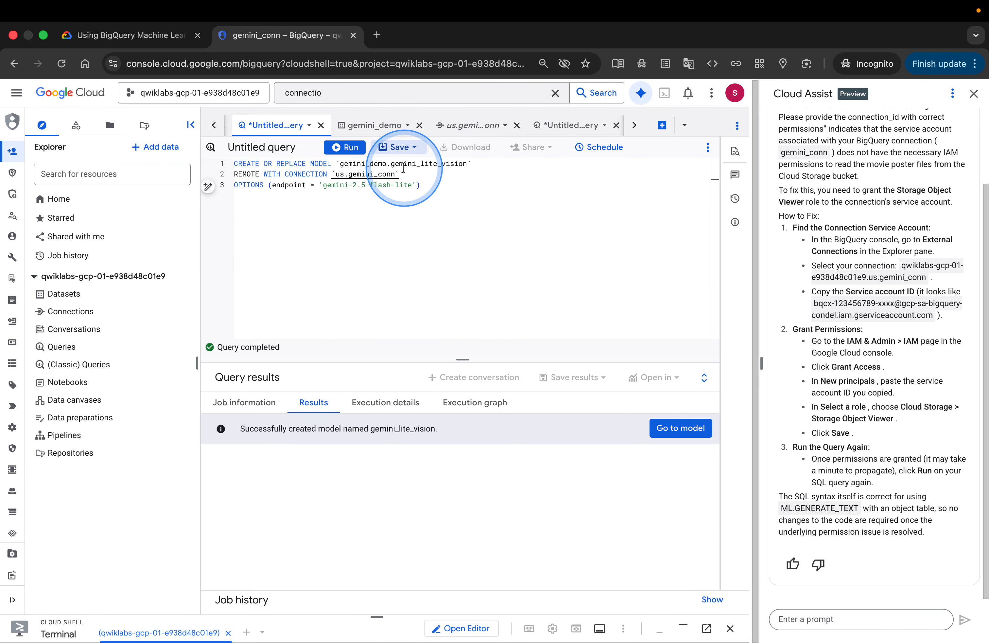
pyautogui.click(697, 175)
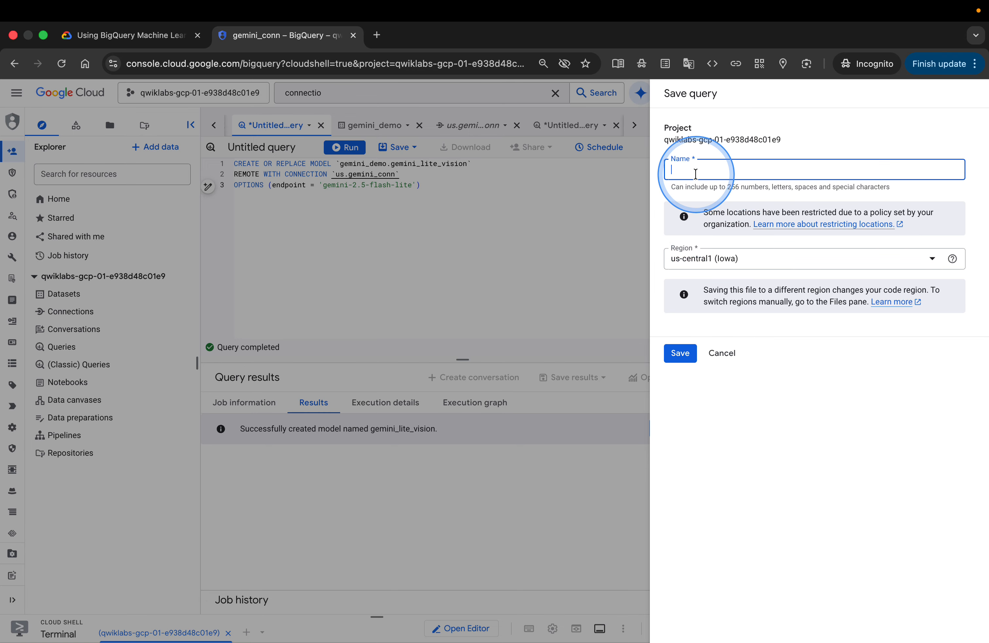
pyautogui.write('q1')
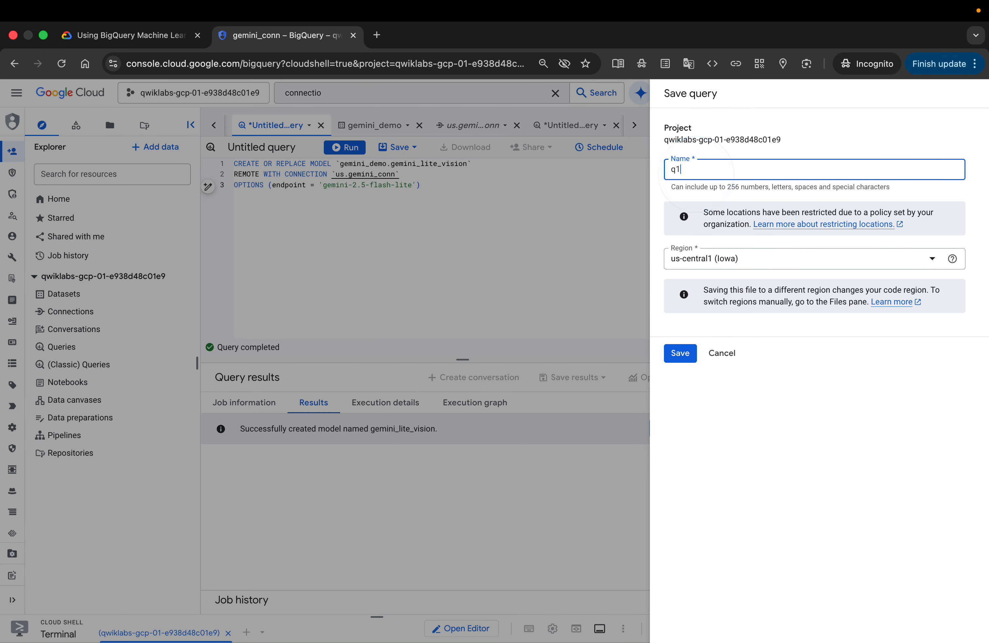
pyautogui.click(681, 353)
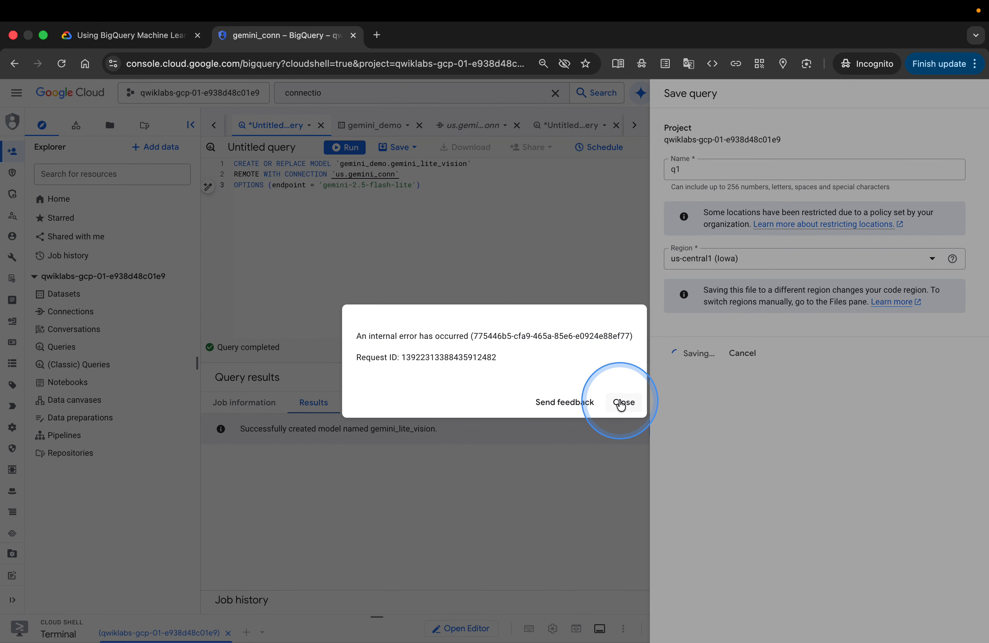
pyautogui.click(623, 402)
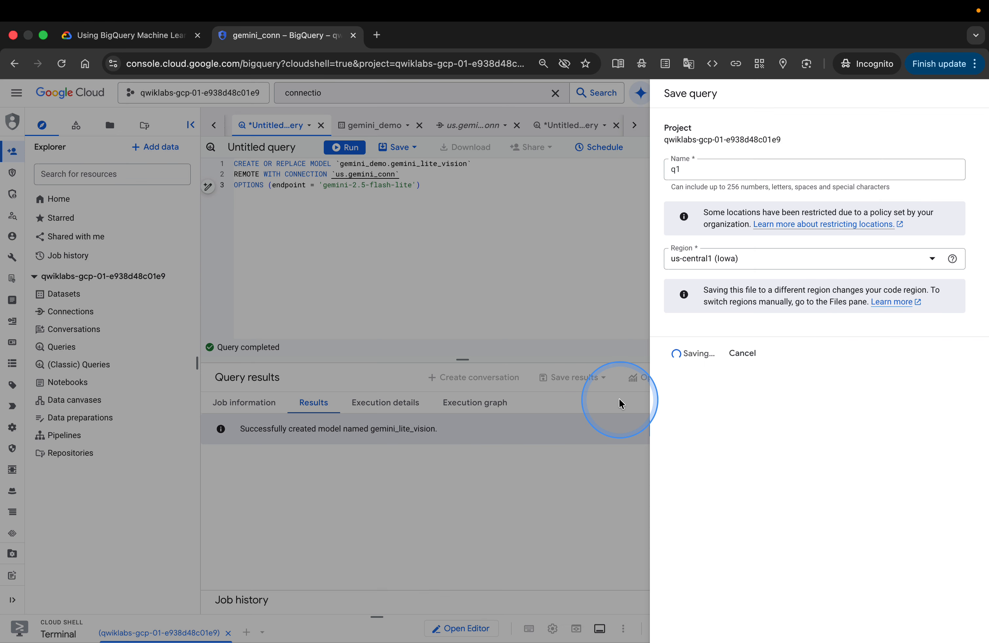
pyautogui.click(734, 267)
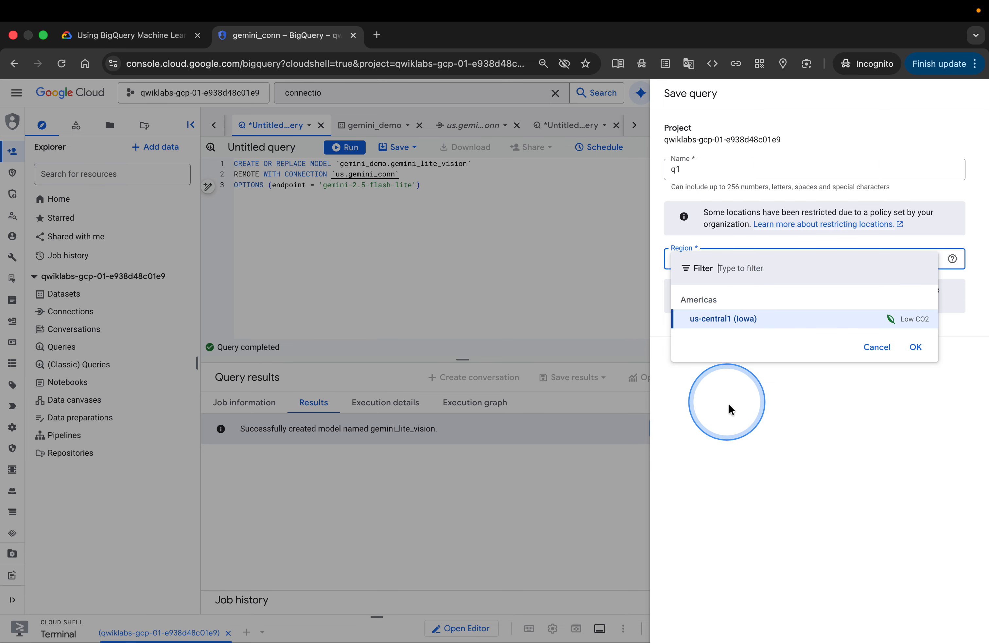
pyautogui.click(747, 423)
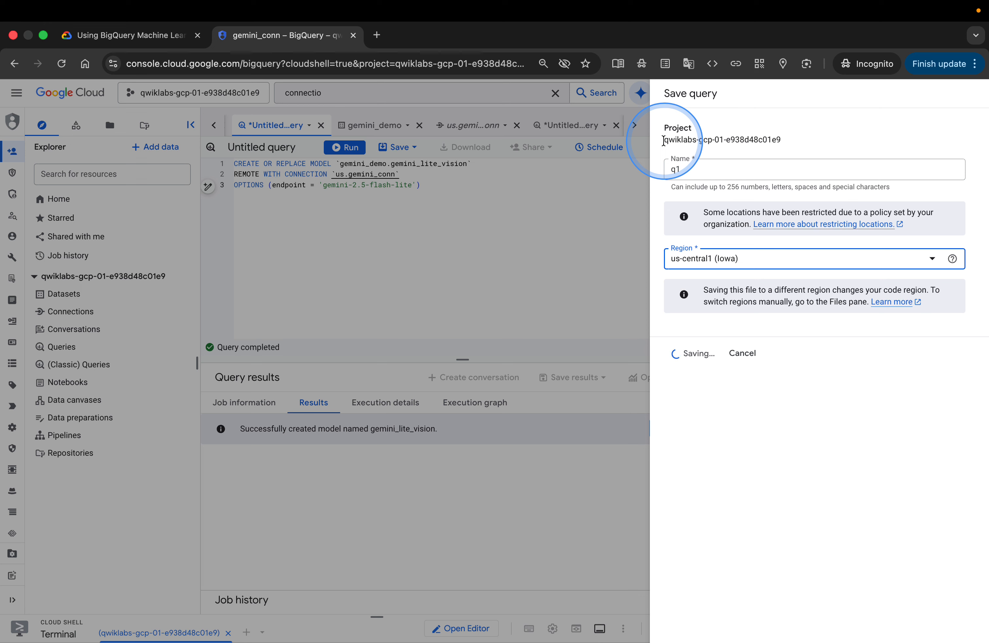
pyautogui.click(664, 141)
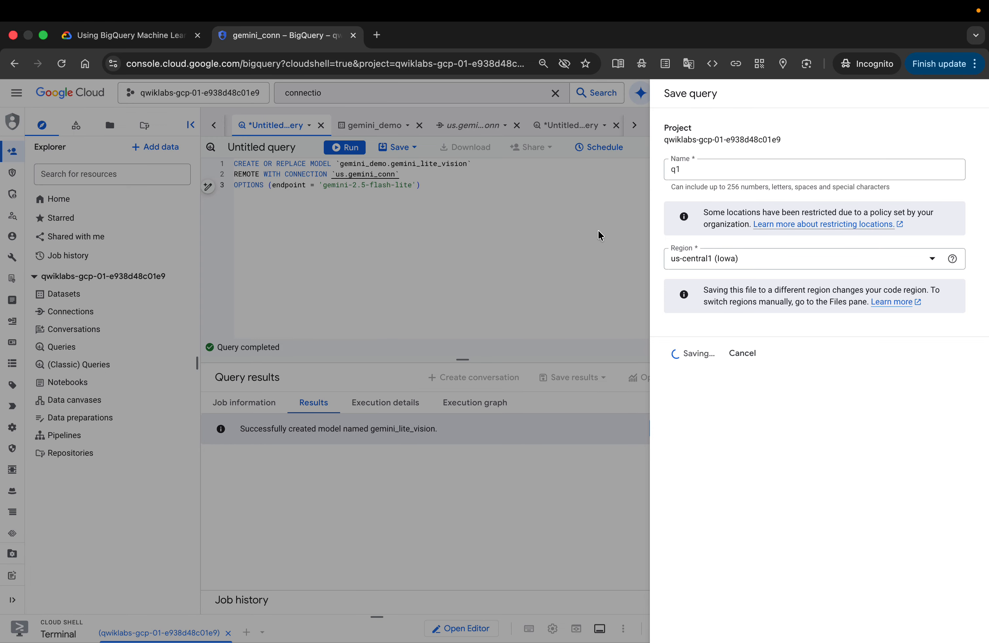
pyautogui.click(742, 353)
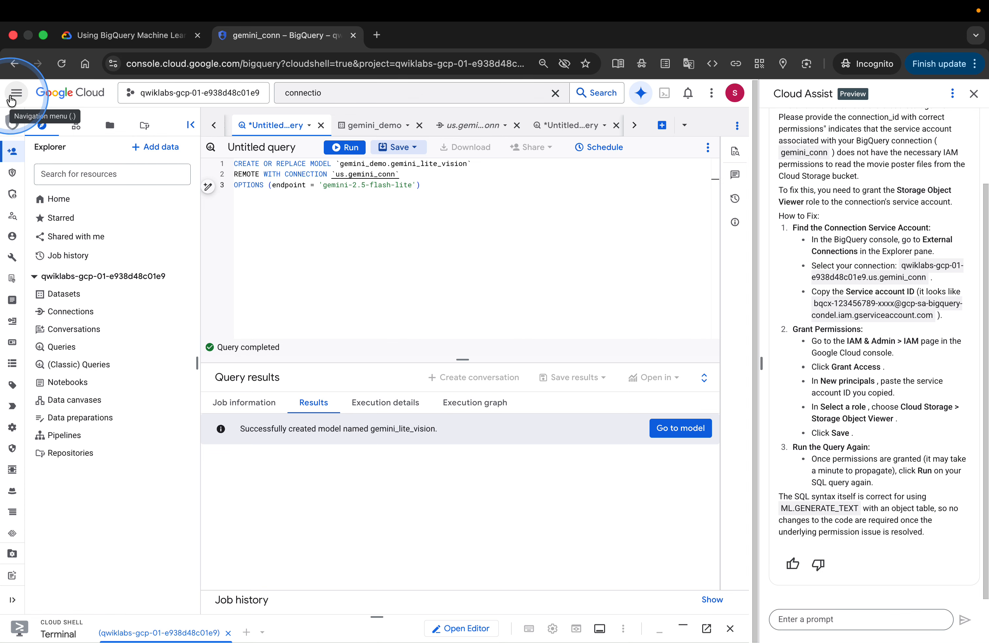
# Open the IAM page under IAM & Admin in the project
pyautogui.click(11, 100)
pyautogui.moveTo(72, 404)
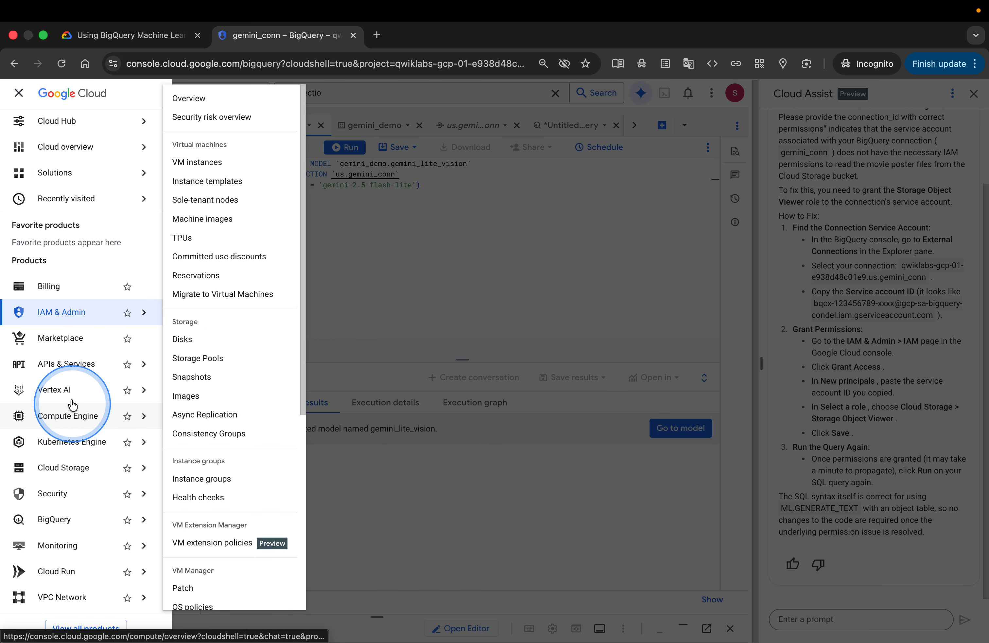
pyautogui.moveTo(66, 482)
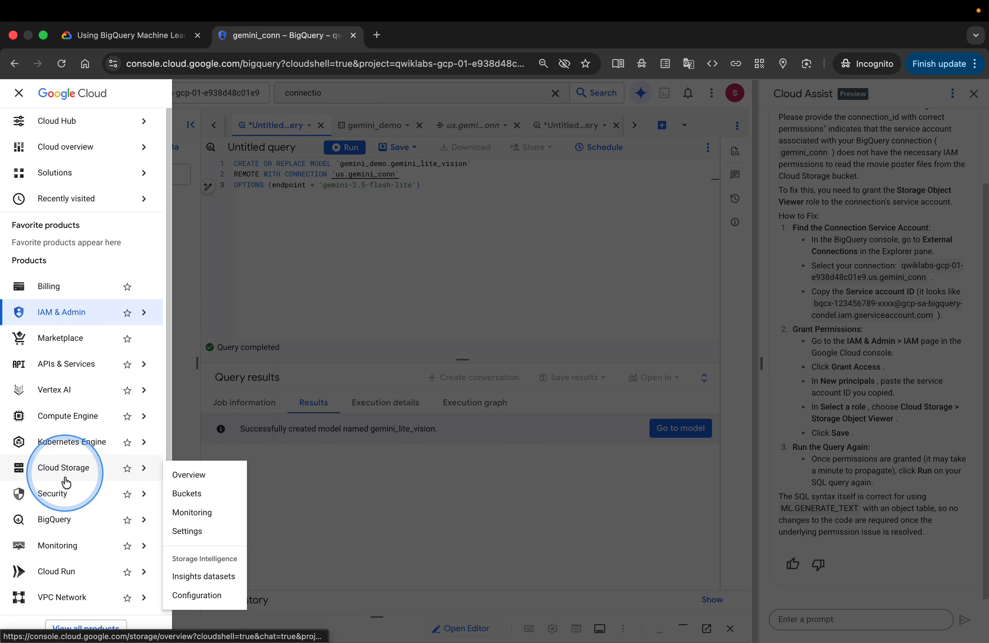
pyautogui.scroll(-3, 66, 484)
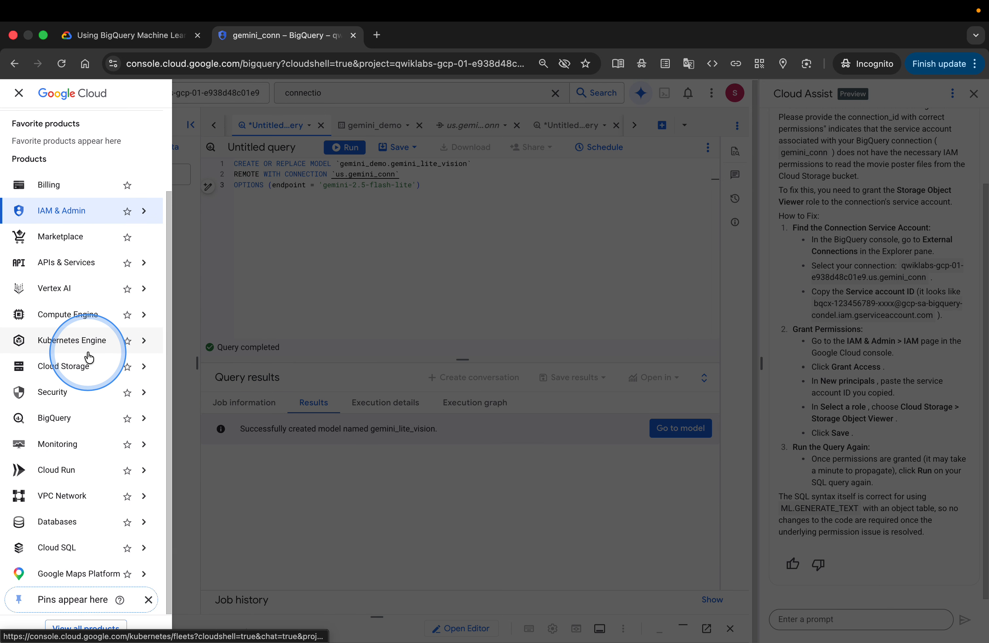
pyautogui.scroll(3, 89, 358)
pyautogui.moveTo(90, 358)
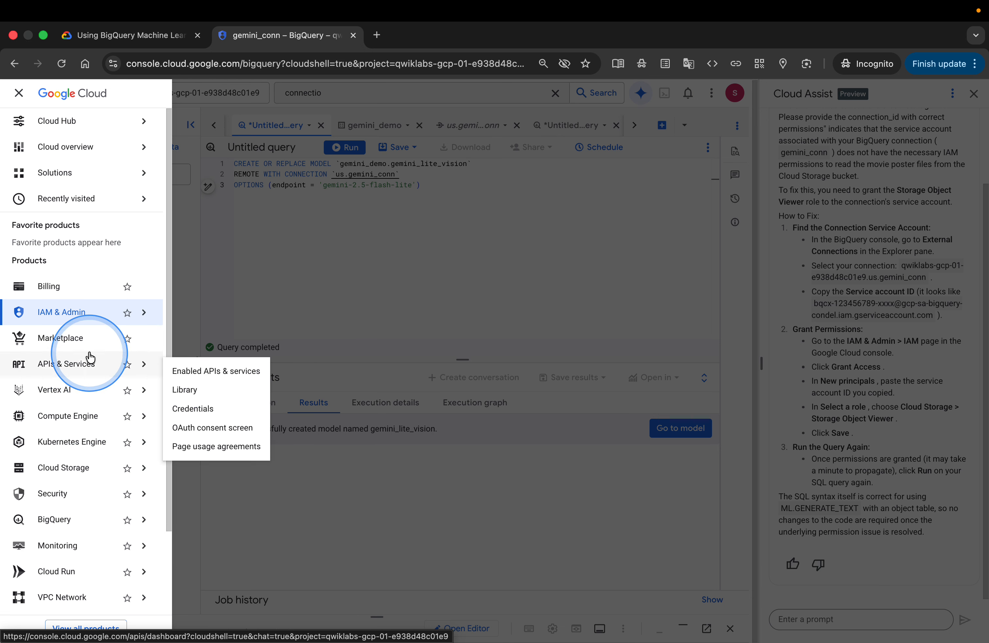
pyautogui.scroll(-1, 90, 352)
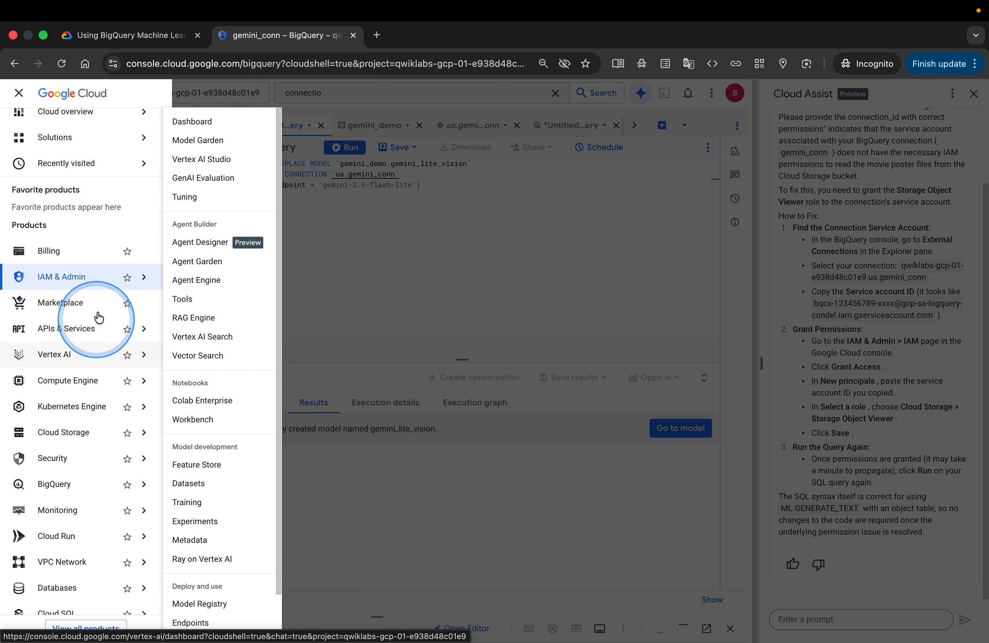
pyautogui.click(88, 275)
pyautogui.click(592, 391)
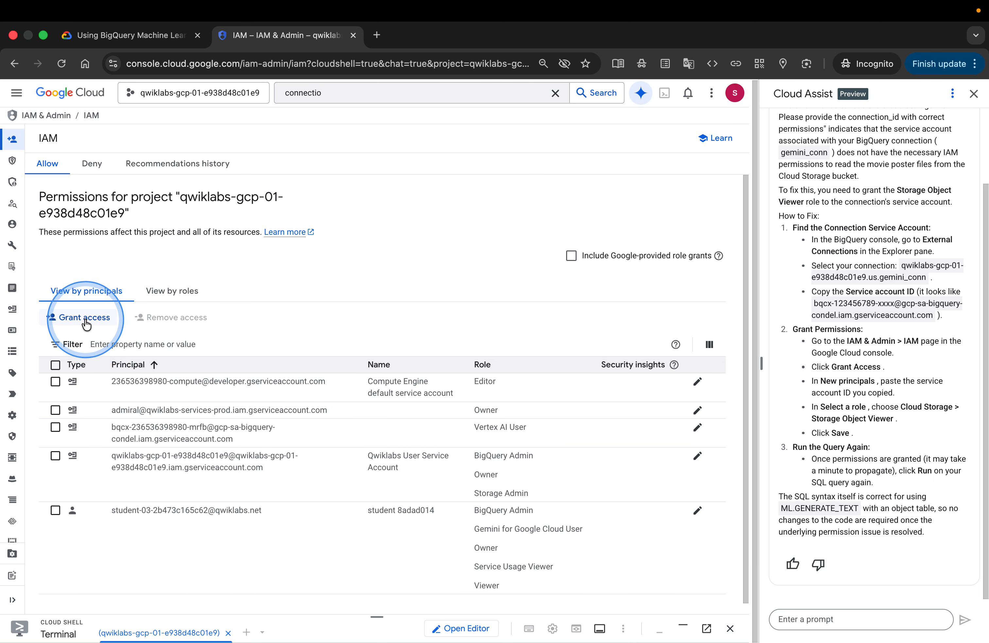
# Start granting access and paste the gemini_conn service account ID as the new principal
pyautogui.scroll(-1, 231, 483)
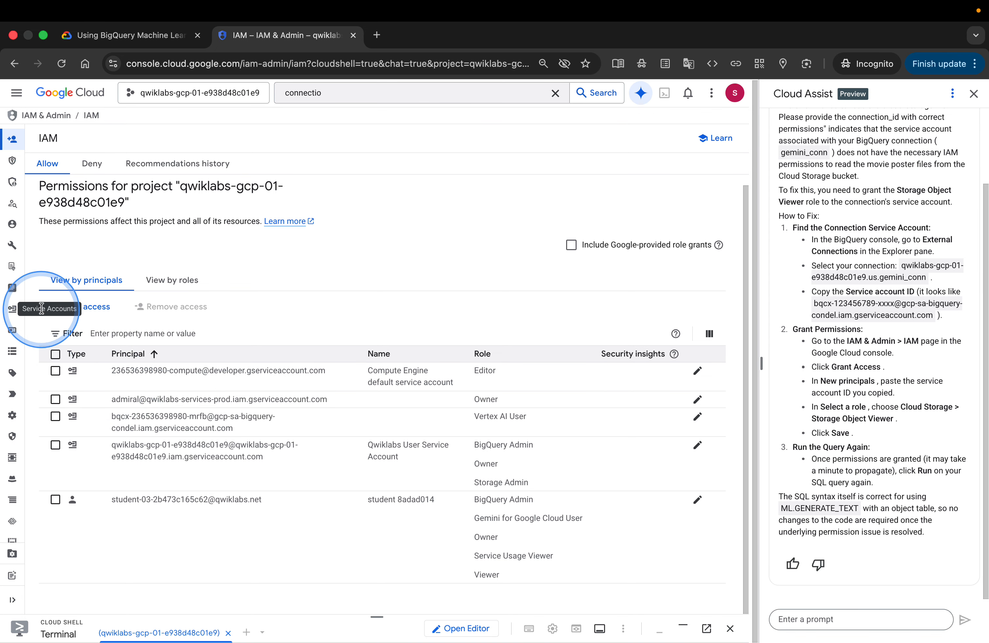
pyautogui.click(87, 305)
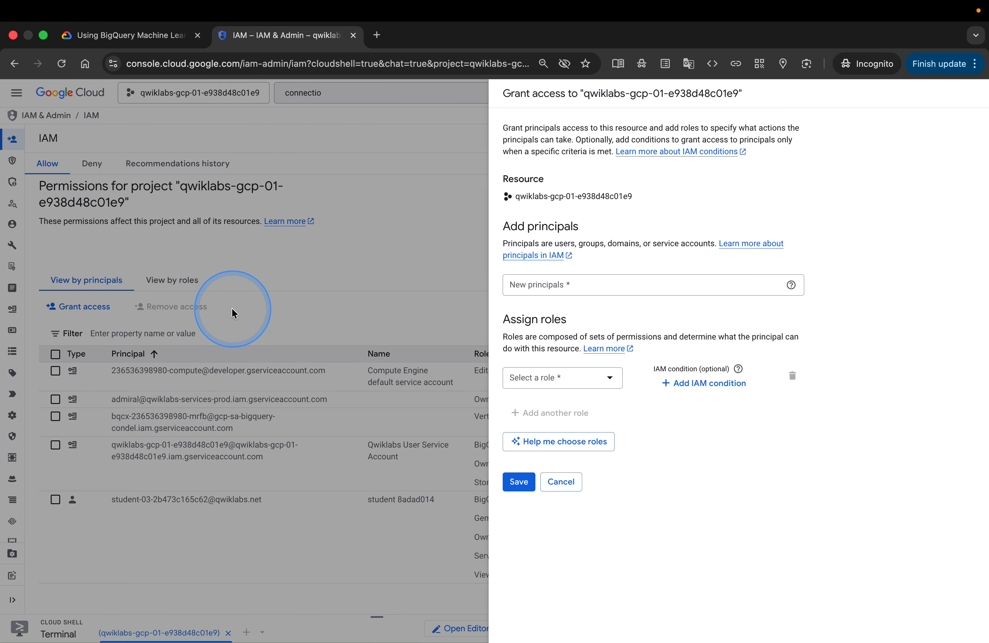
pyautogui.click(565, 283)
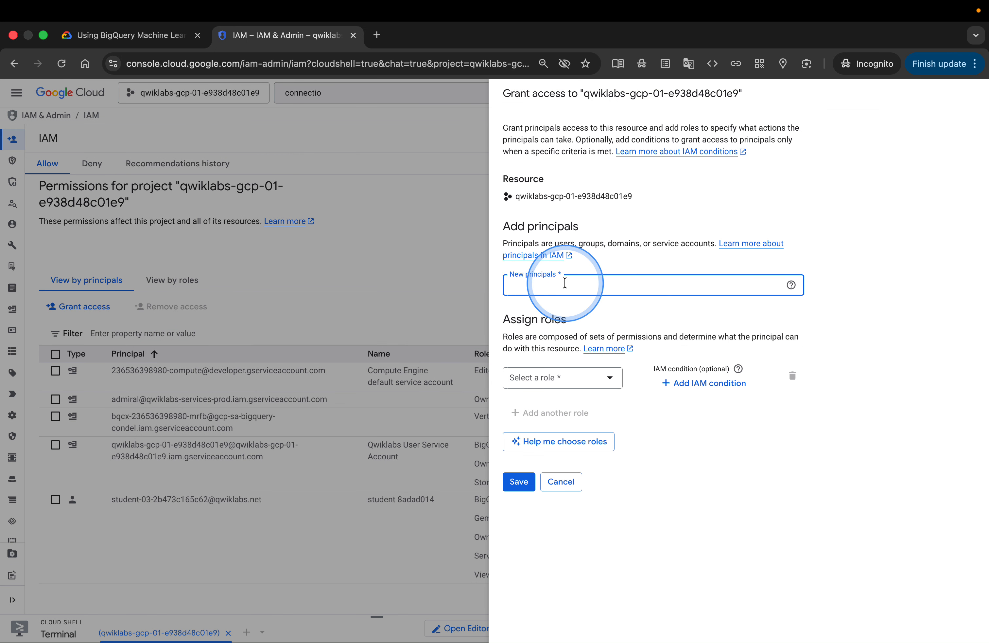
pyautogui.press('super+v')
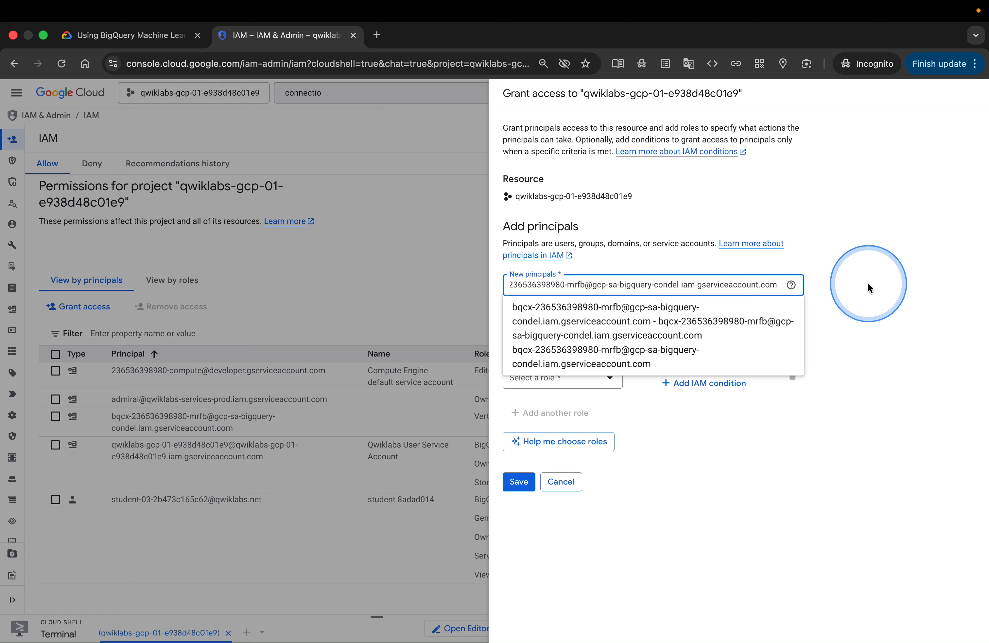
pyautogui.click(869, 287)
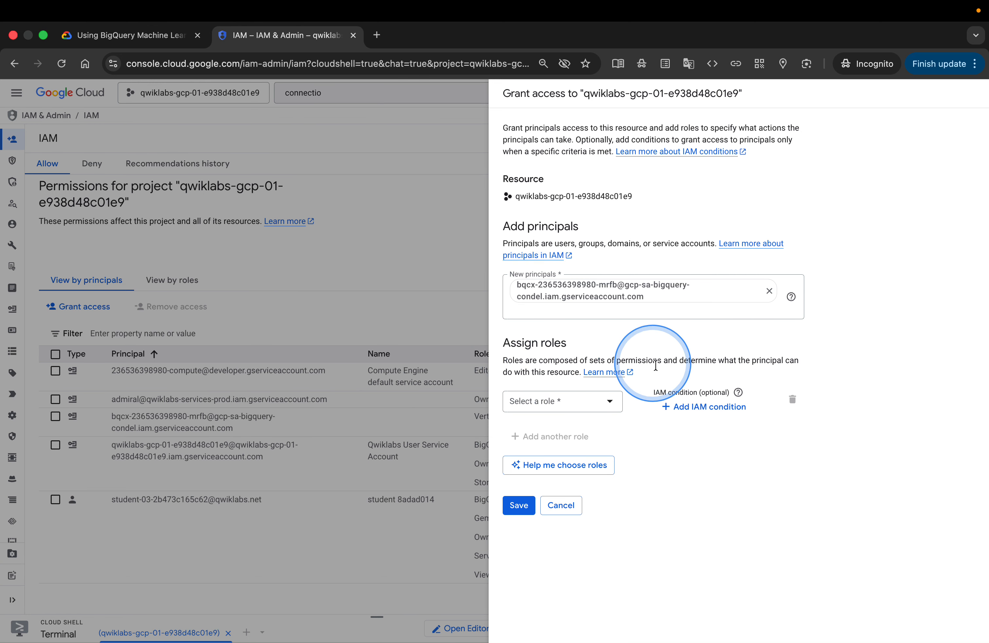
# Assign the Cloud Run Viewer role to that principal, save, and accept the policy update
pyautogui.click(610, 402)
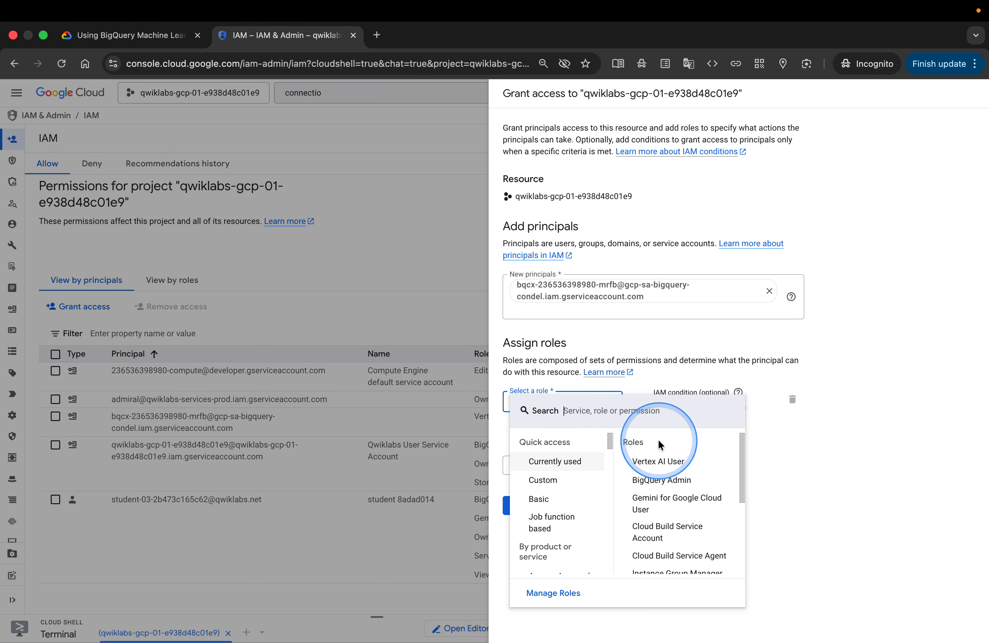
pyautogui.click(634, 414)
pyautogui.write('clo')
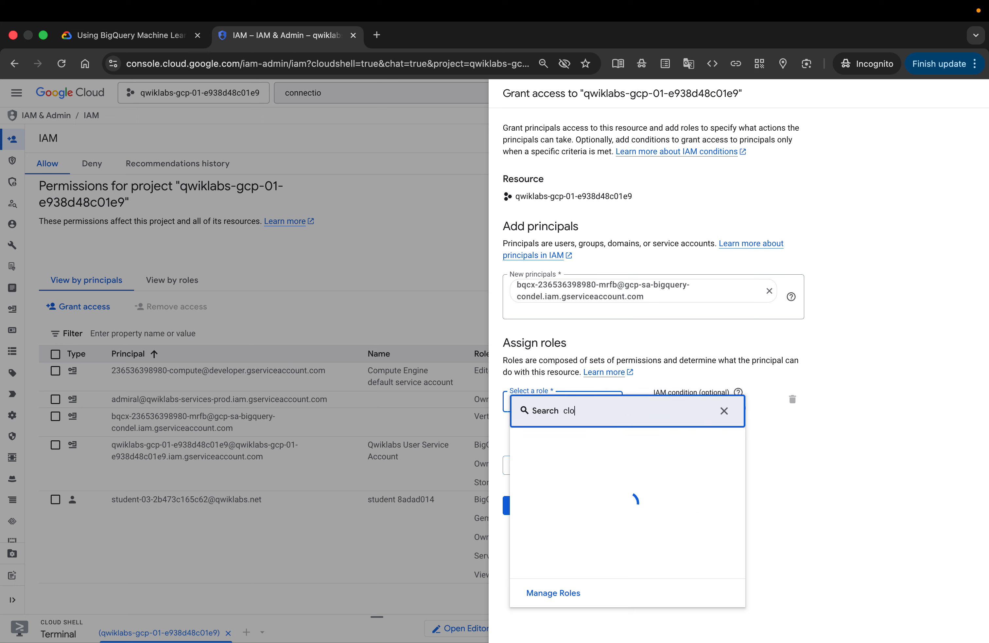
pyautogui.write('ud')
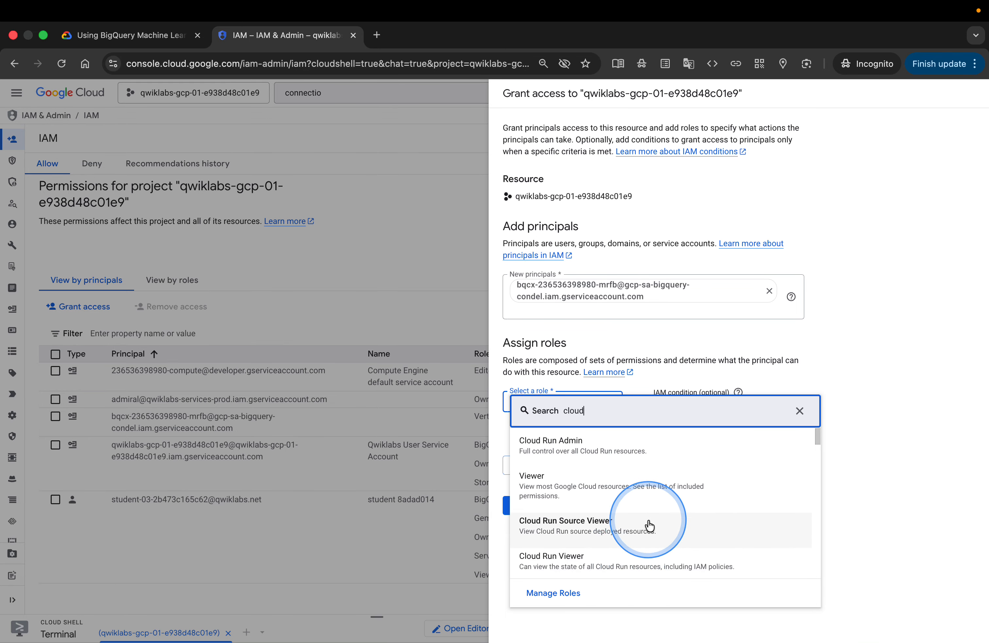
pyautogui.click(659, 559)
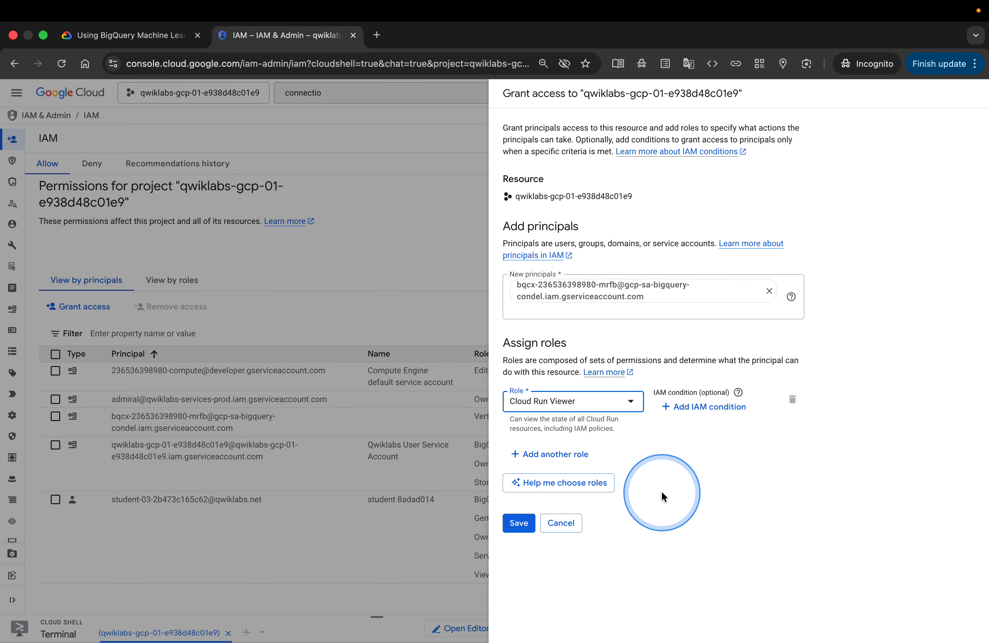
pyautogui.click(519, 524)
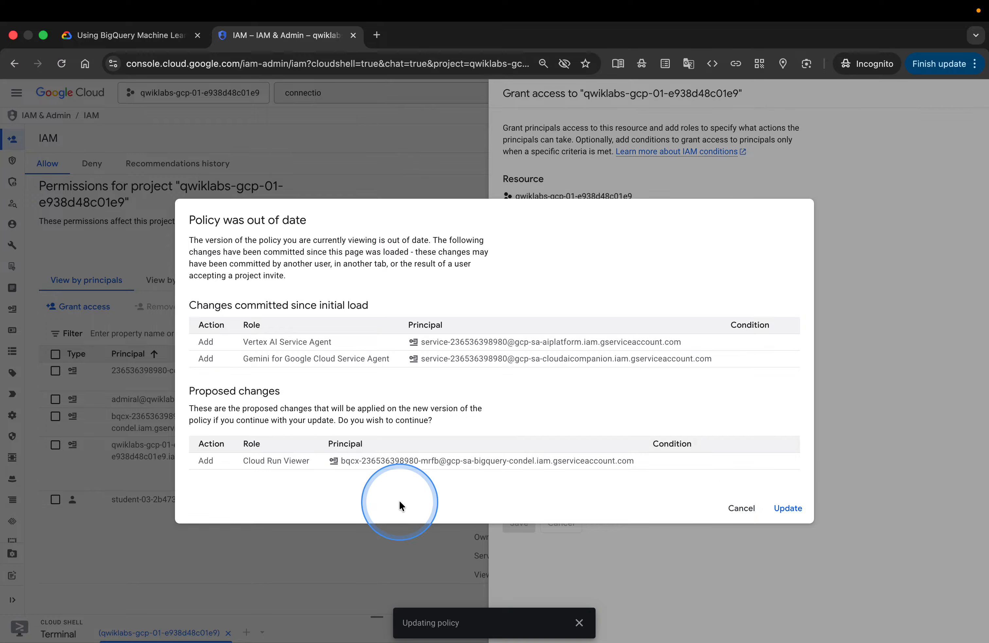
pyautogui.click(789, 511)
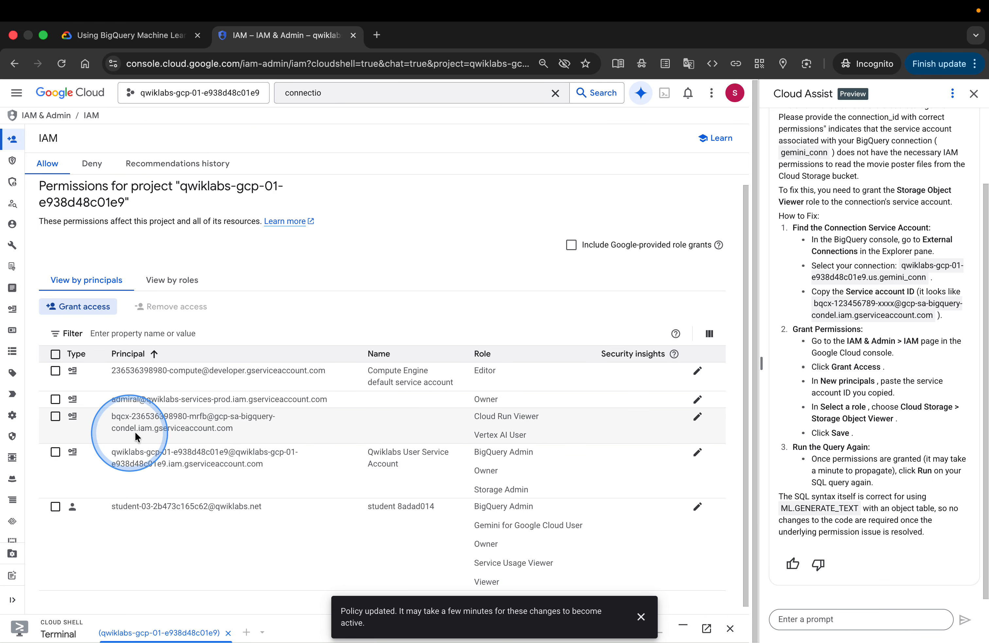
# Edit the connection service account's access to add the Storage Object User role and save
pyautogui.click(699, 416)
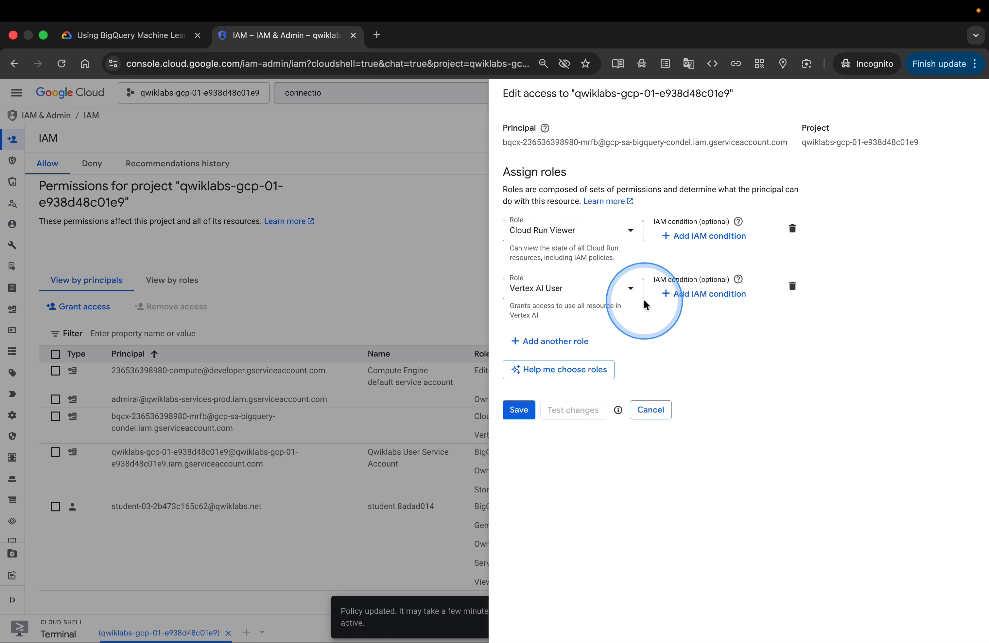
pyautogui.click(514, 347)
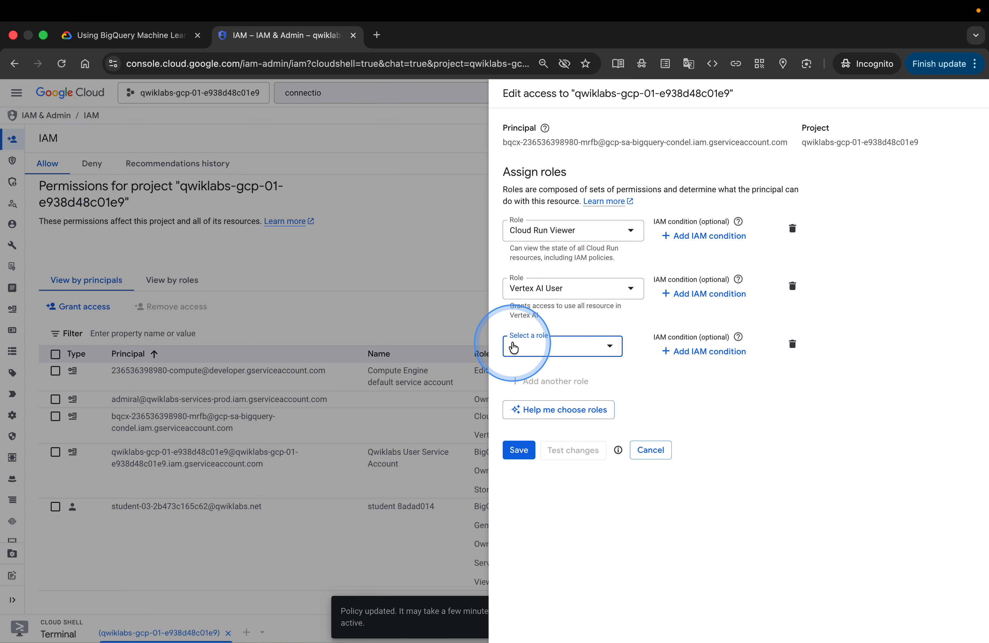
pyautogui.click(538, 353)
pyautogui.write('clou')
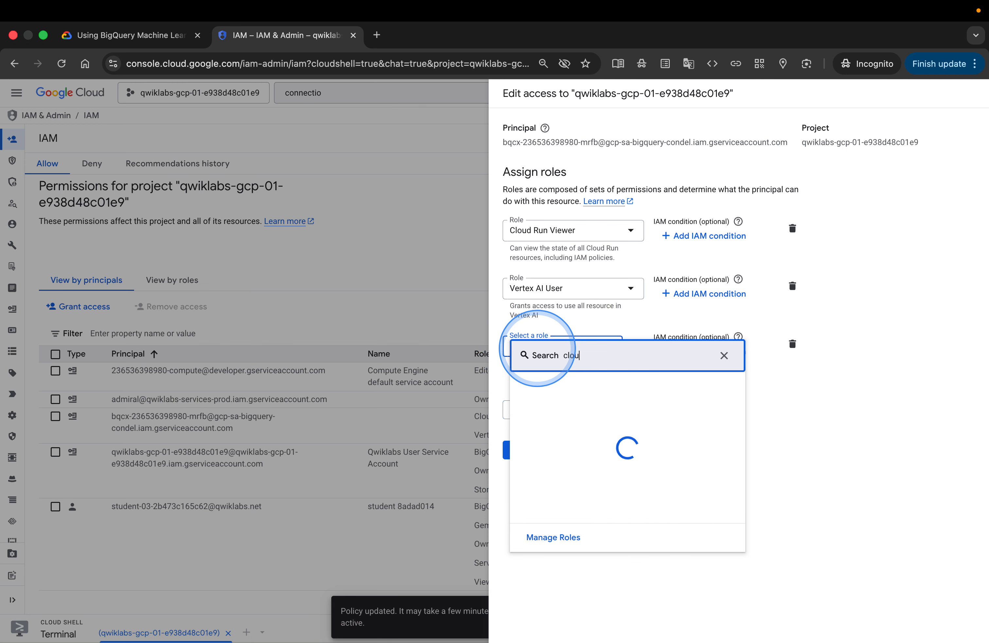
pyautogui.write('d stor')
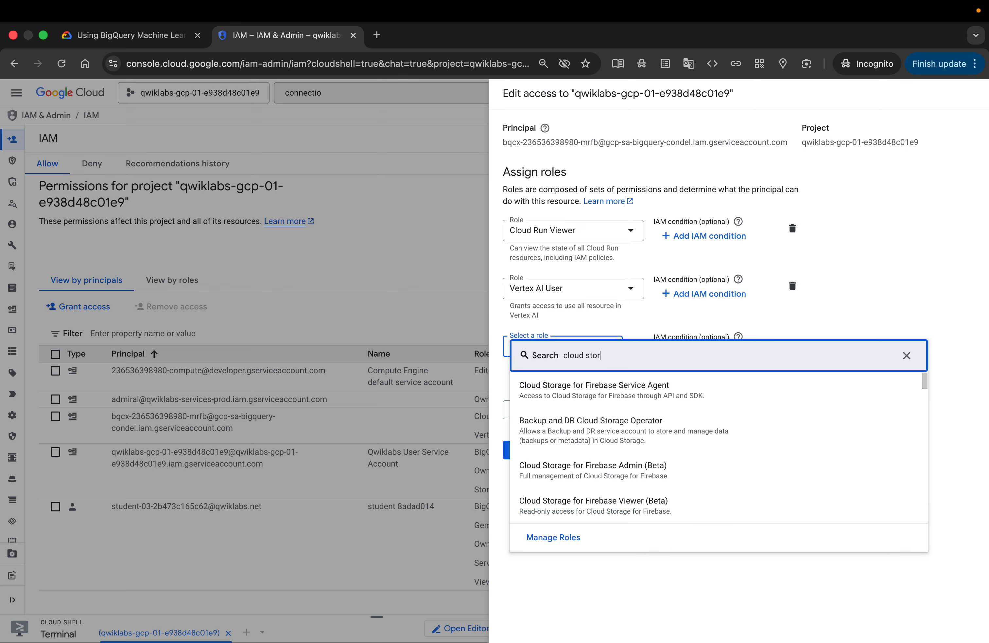
pyautogui.press('BackSpace')
pyautogui.press('BackSpace')
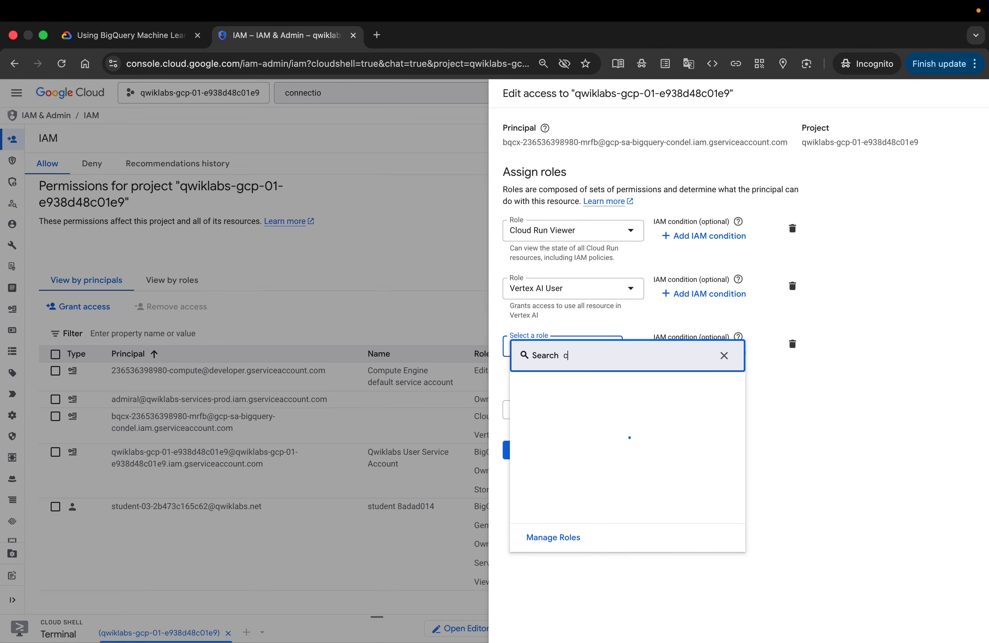
pyautogui.press('BackSpace')
pyautogui.press('BackSpace')
pyautogui.write('storage')
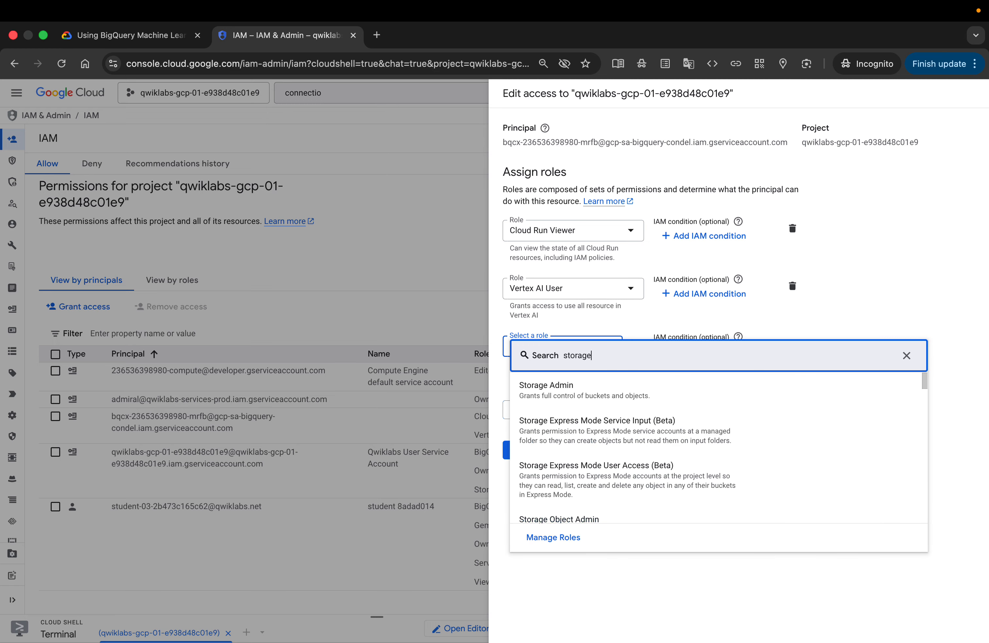
pyautogui.write(' ob')
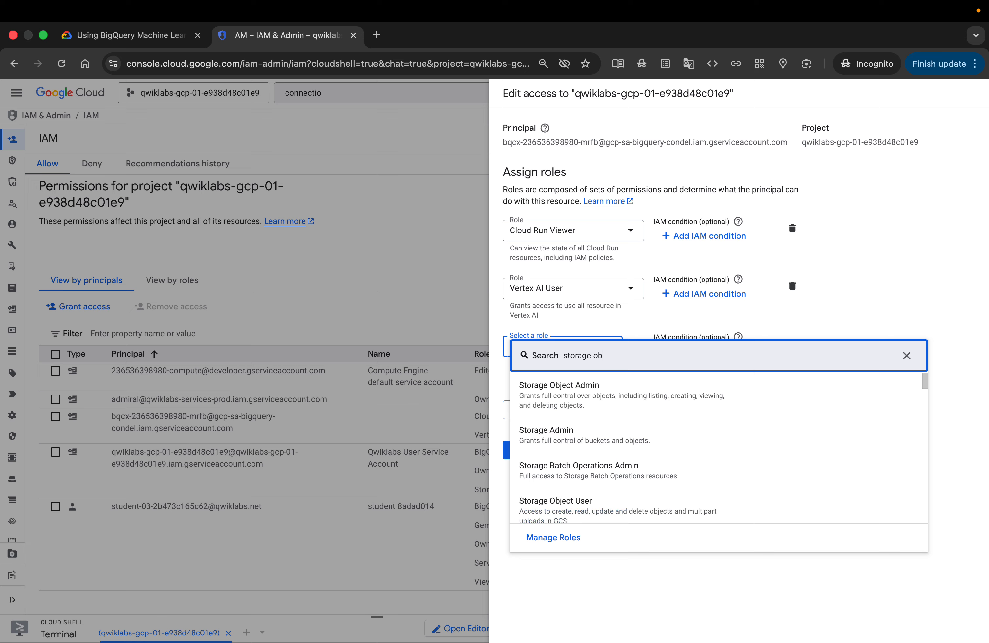
pyautogui.scroll(-4, 609, 448)
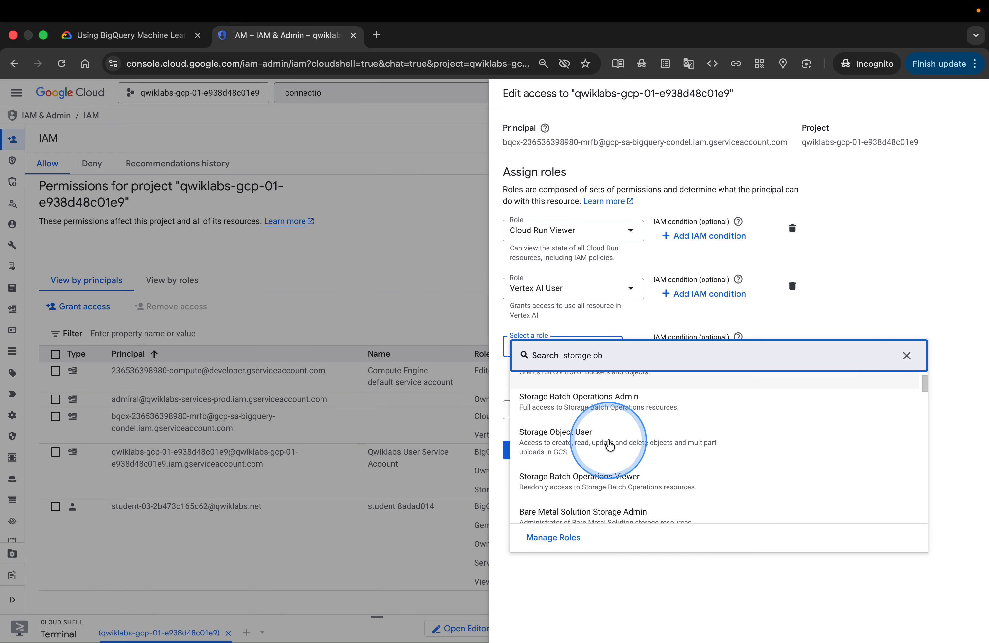
pyautogui.scroll(4, 609, 445)
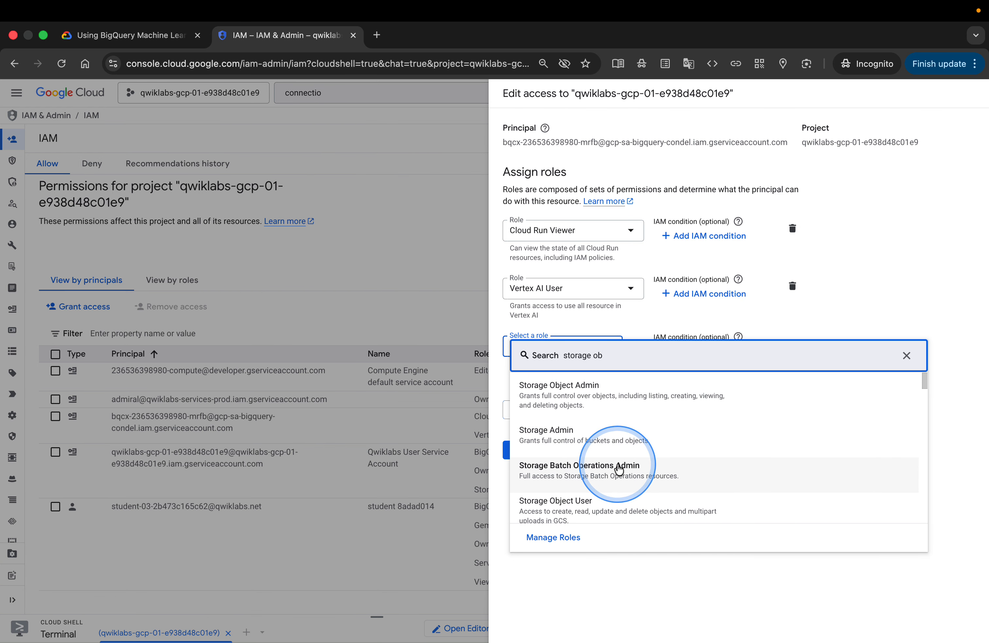
pyautogui.click(651, 505)
pyautogui.click(519, 490)
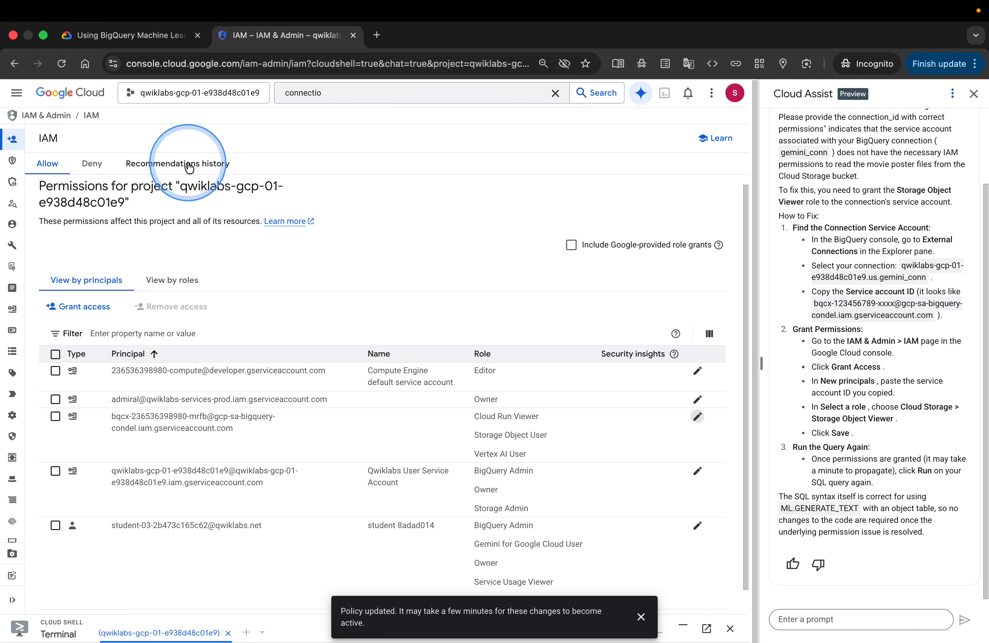
# Return to BigQuery, then copy the CREATE OR REPLACE TABLE movie_posters_results query from the lab instructions
pyautogui.click(17, 92)
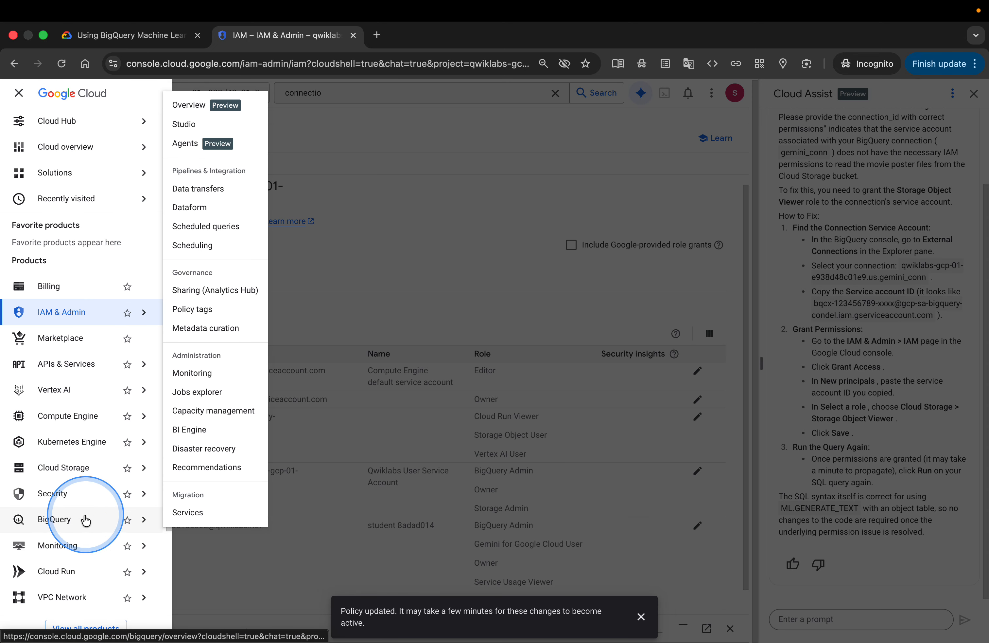
pyautogui.click(84, 520)
pyautogui.click(134, 37)
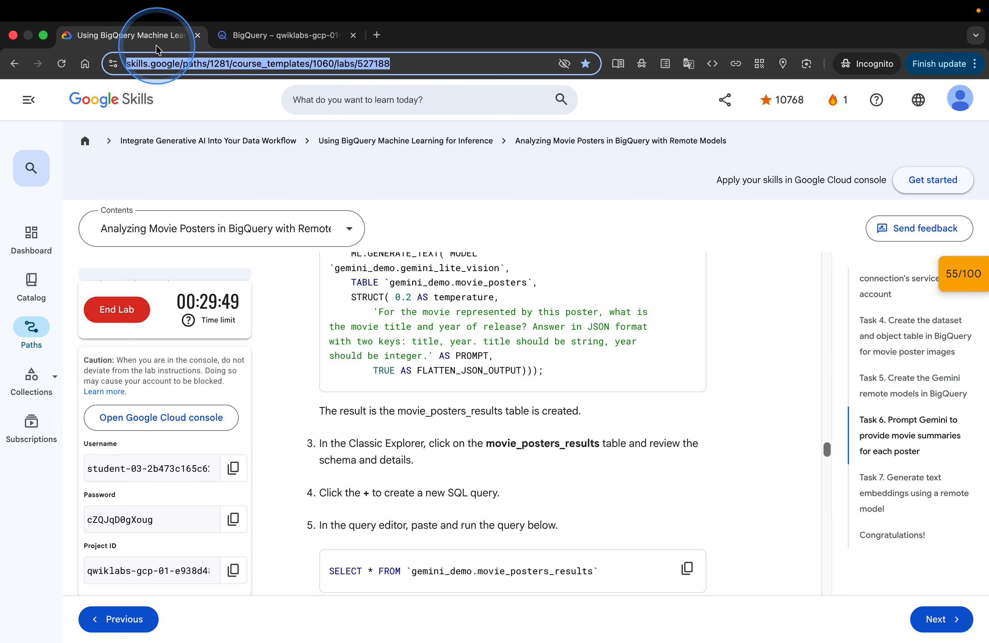
pyautogui.scroll(5, 605, 390)
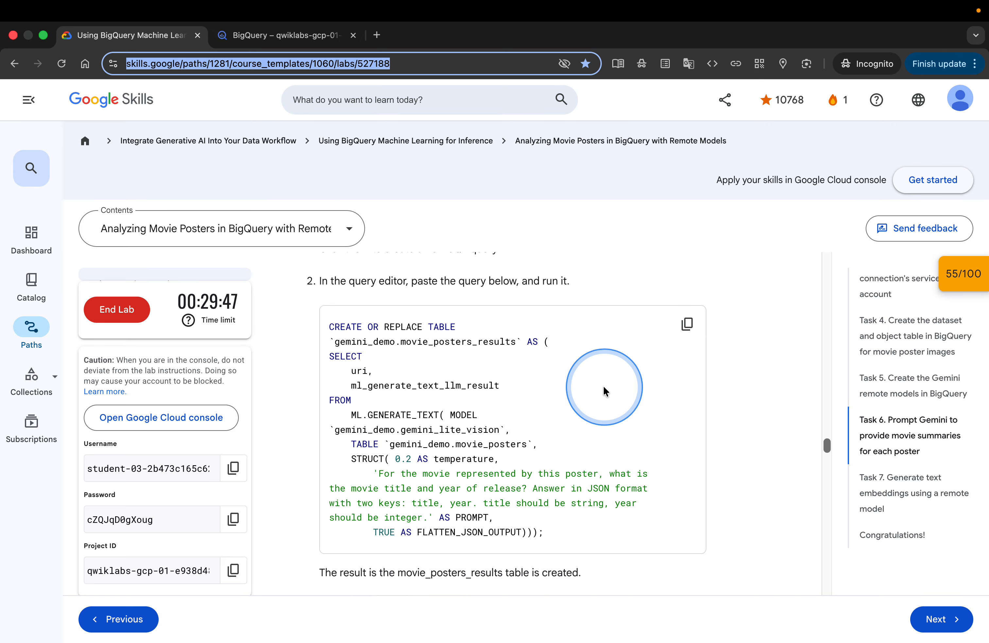
pyautogui.click(687, 342)
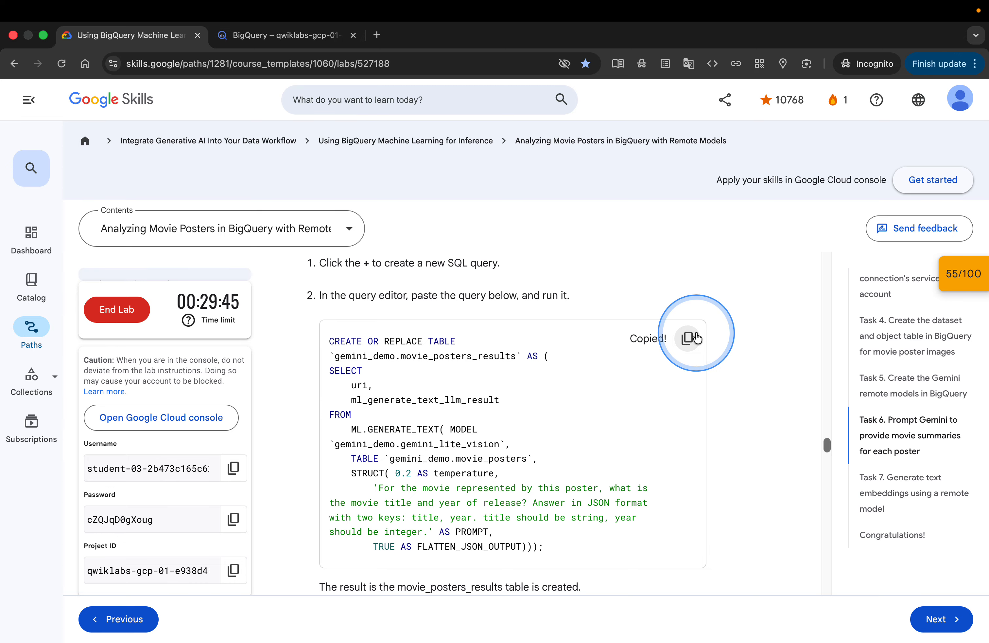
# Scroll through the lab instructions following the movie_posters_results query
pyautogui.scroll(-4, 745, 384)
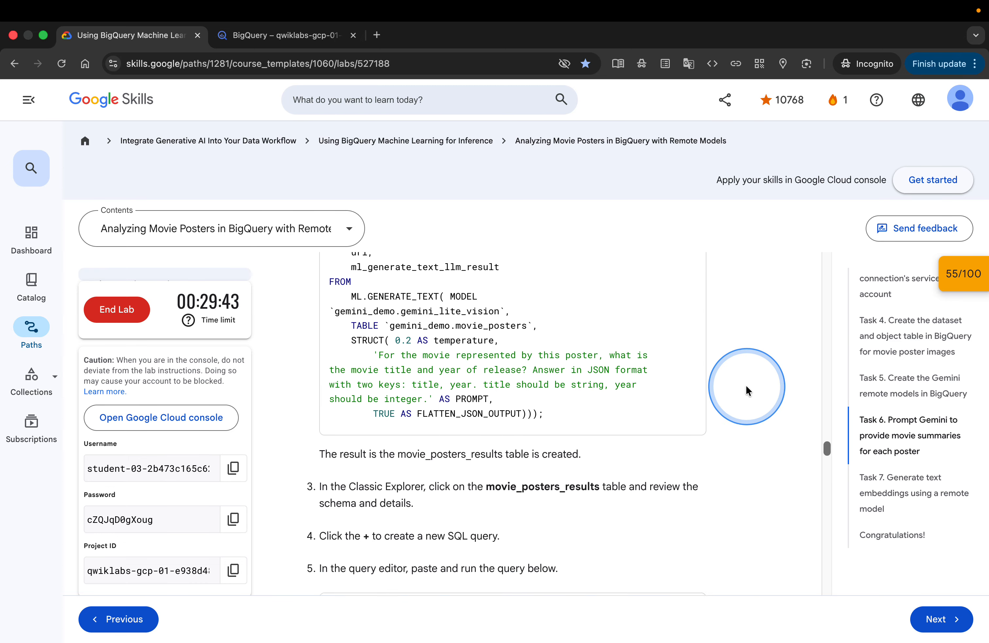
pyautogui.scroll(-4, 745, 384)
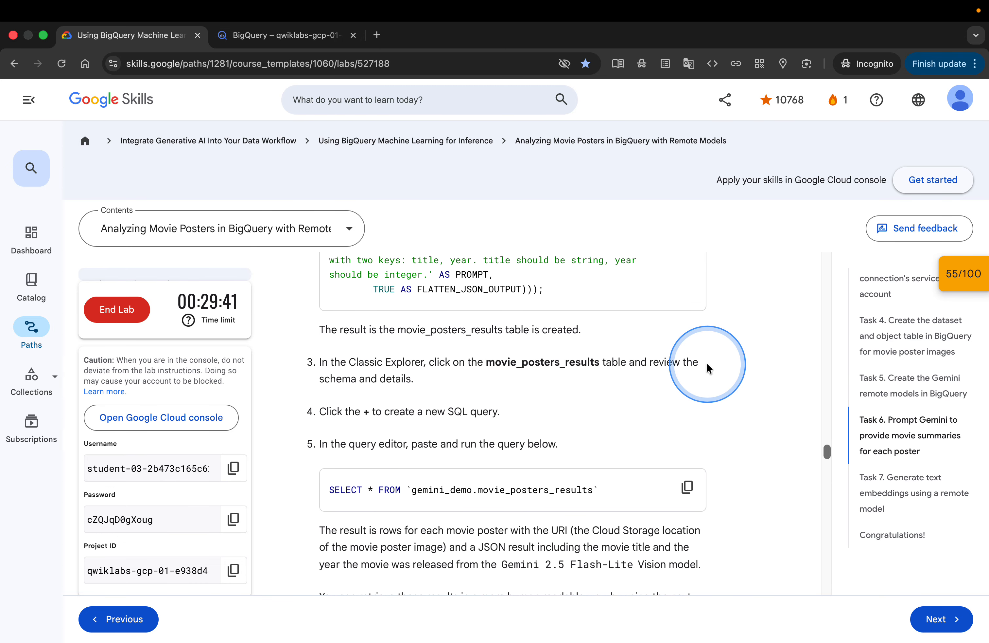
pyautogui.scroll(5, 707, 367)
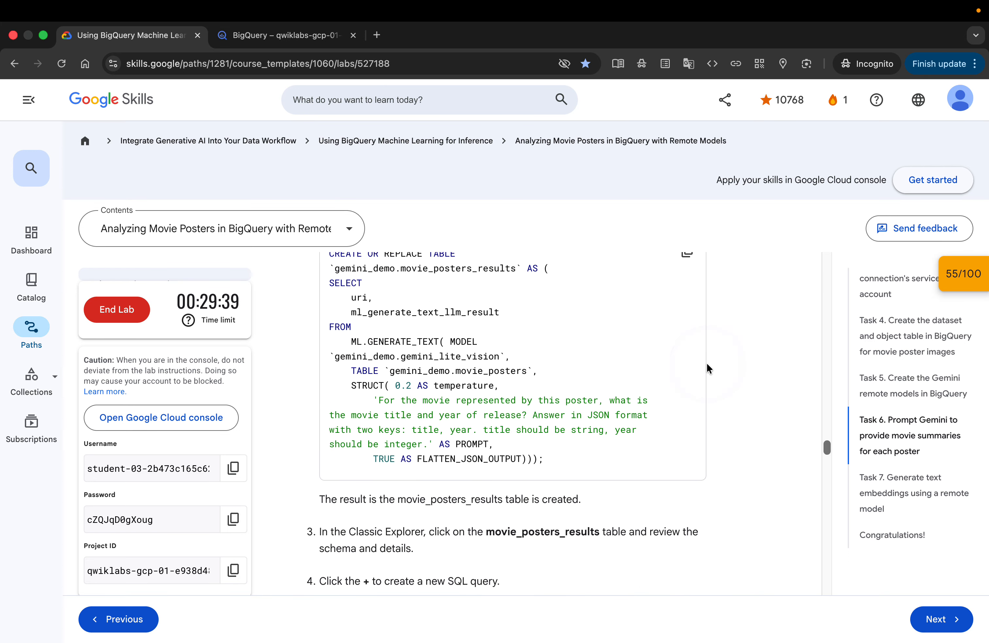
pyautogui.scroll(2, 707, 366)
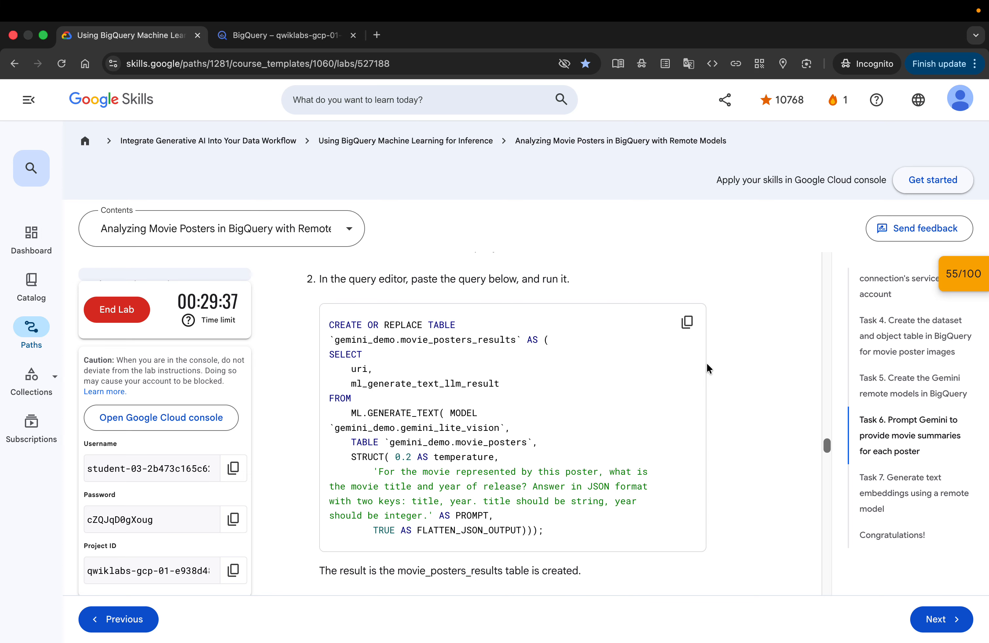
# Paste and run the CREATE OR REPLACE TABLE movie_posters_results query in a new query tab, then open the created table
pyautogui.click(285, 11)
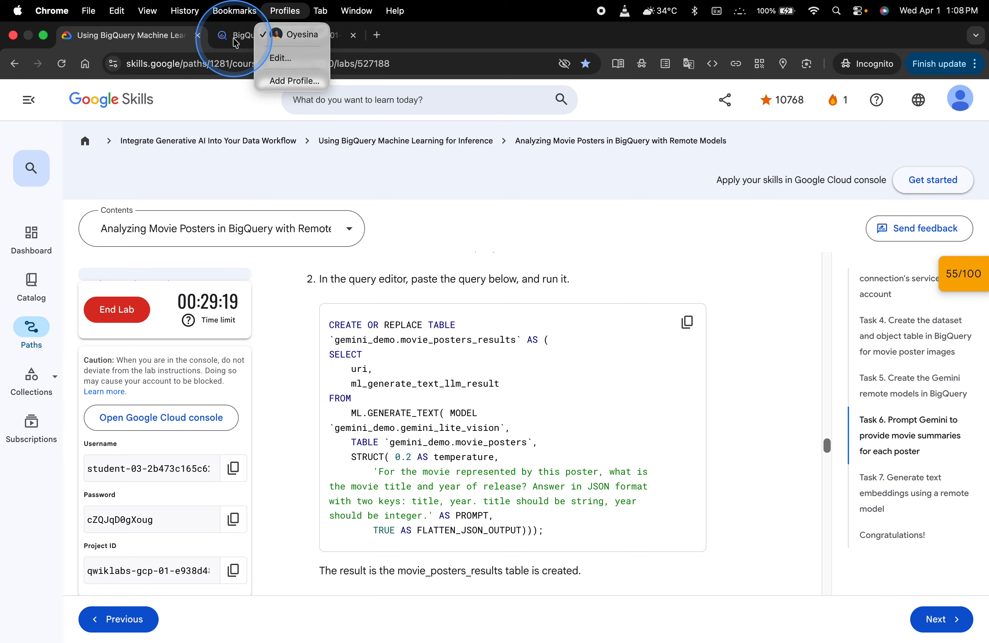
pyautogui.click(235, 36)
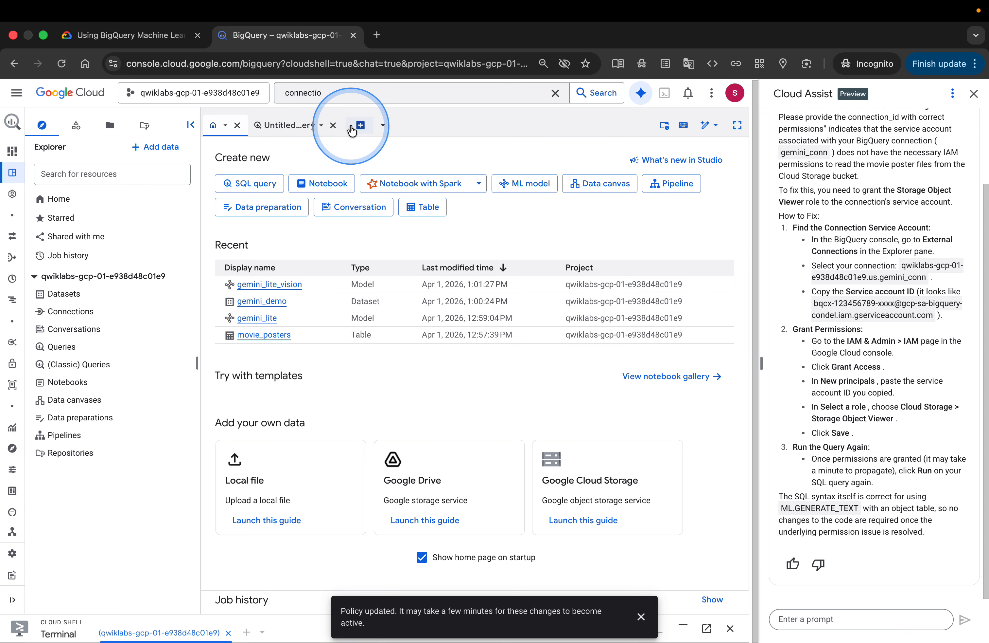
pyautogui.click(360, 126)
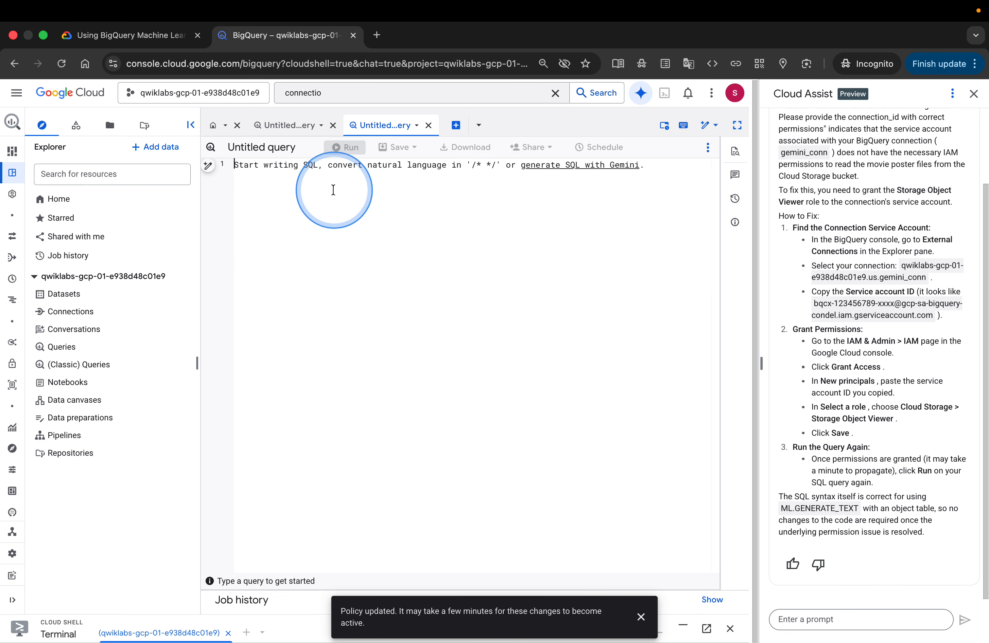
pyautogui.hotkey('ctrl', 'v')
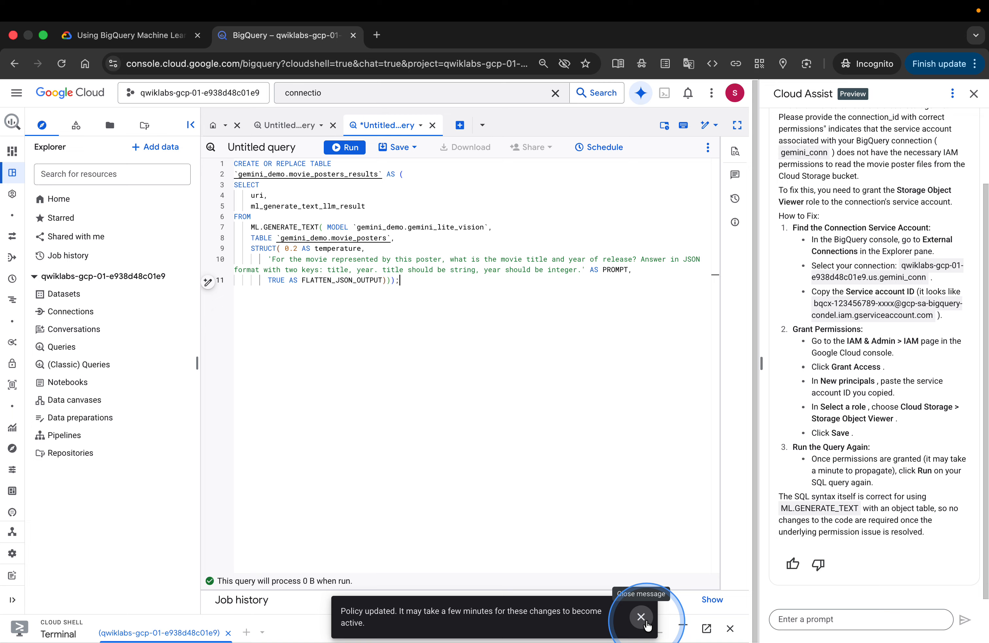
pyautogui.click(641, 616)
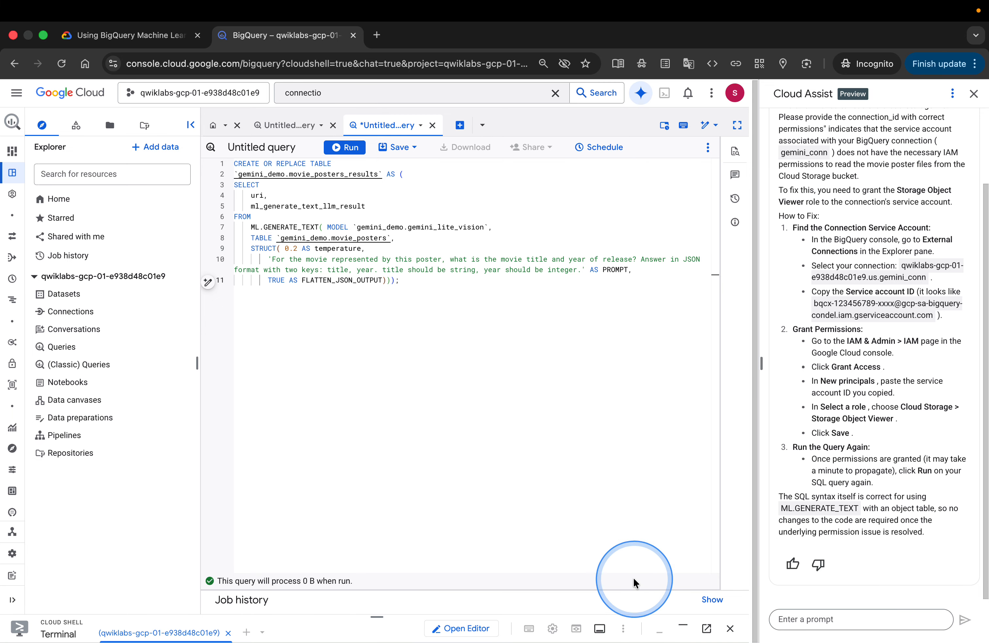
pyautogui.click(342, 148)
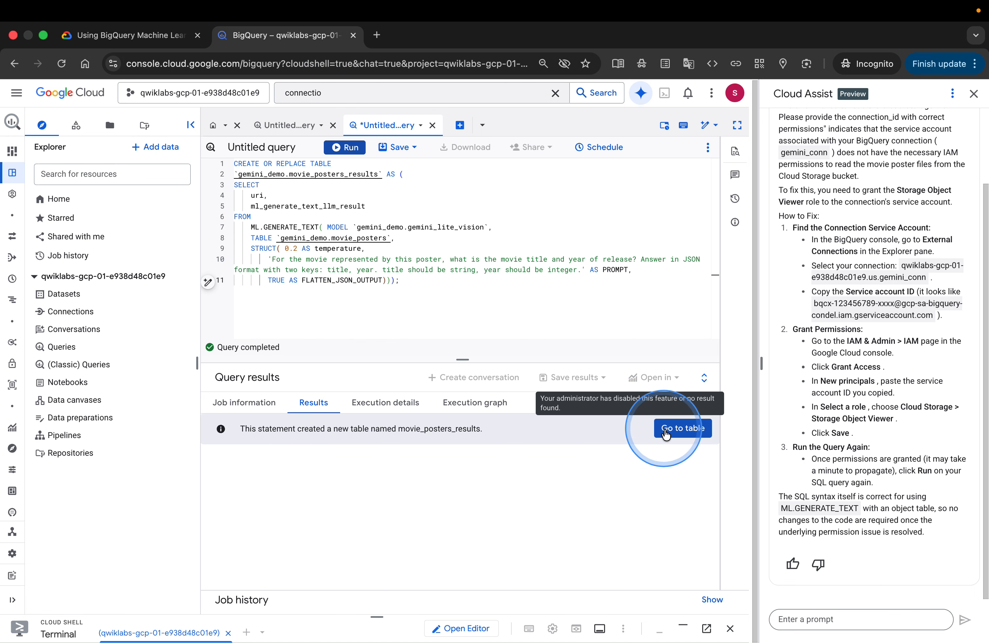
pyautogui.click(666, 434)
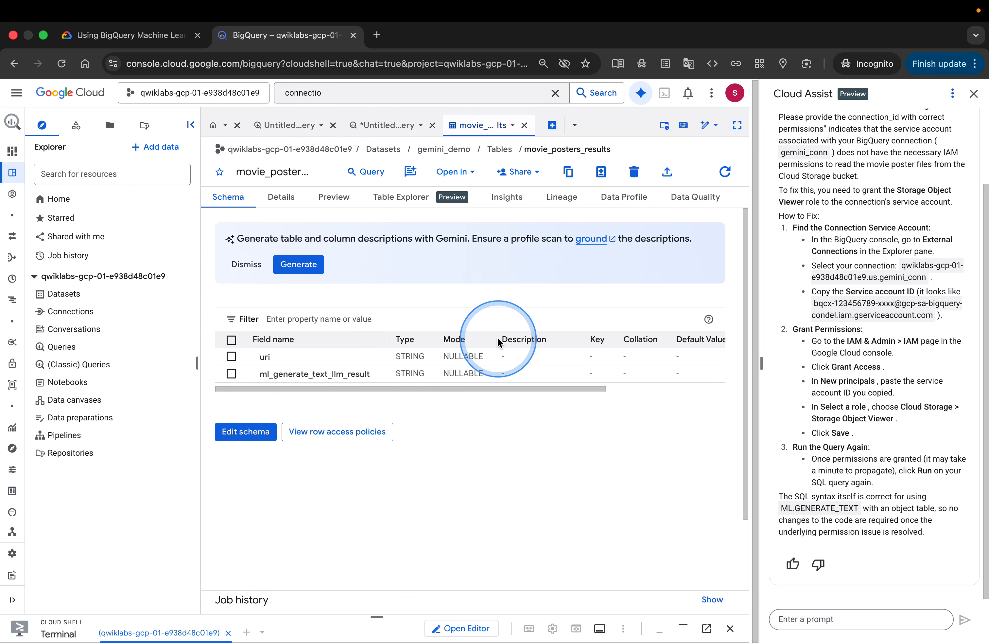
# Copy the SELECT * FROM gemini_demo.movie_posters_results query from the lab instructions
pyautogui.click(139, 36)
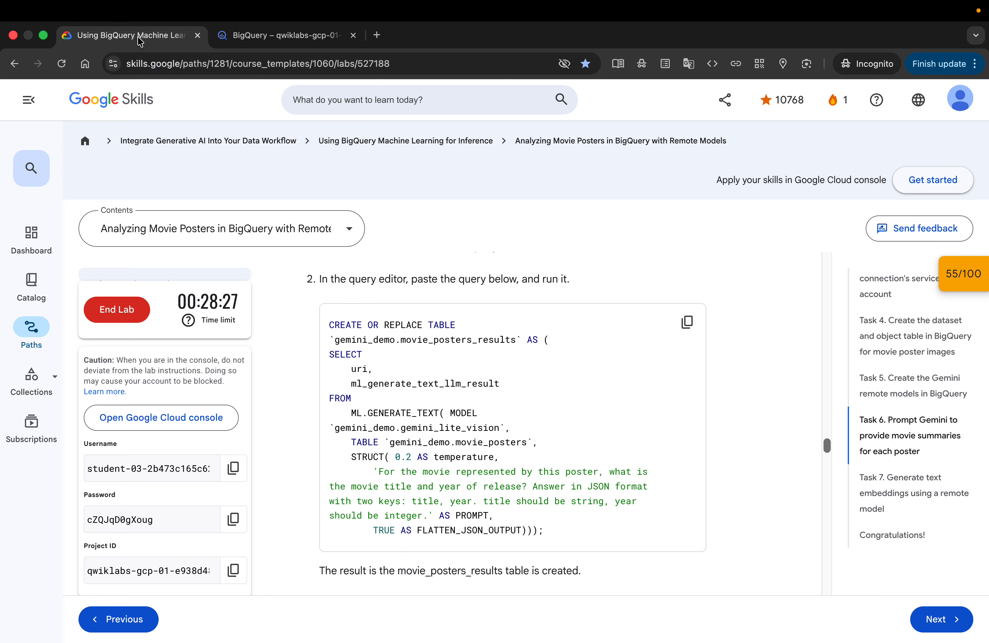
pyautogui.scroll(-4, 691, 468)
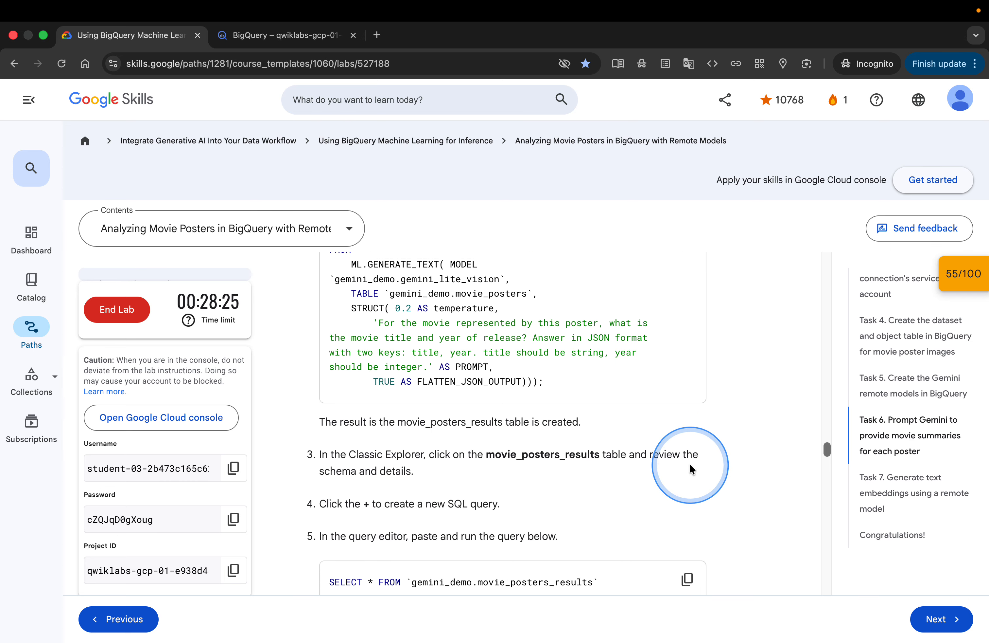
pyautogui.scroll(-3, 690, 468)
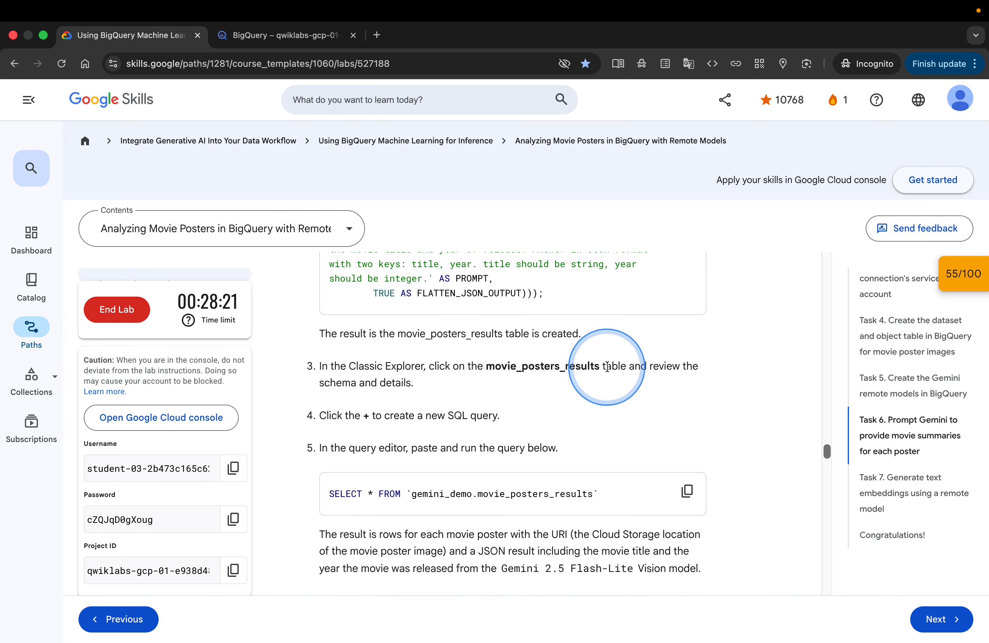
pyautogui.scroll(-1, 490, 416)
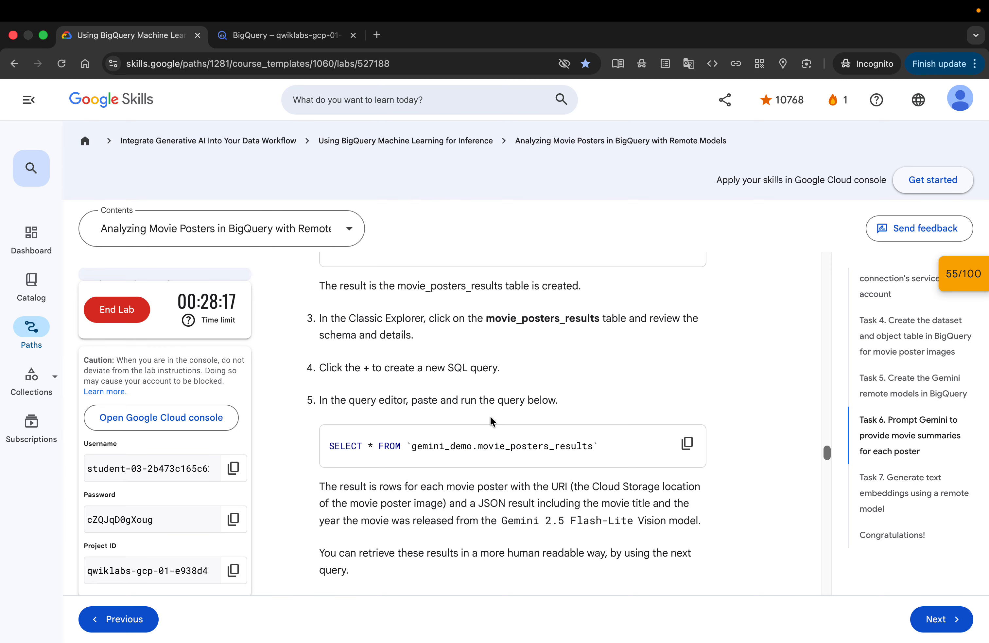
pyautogui.click(687, 442)
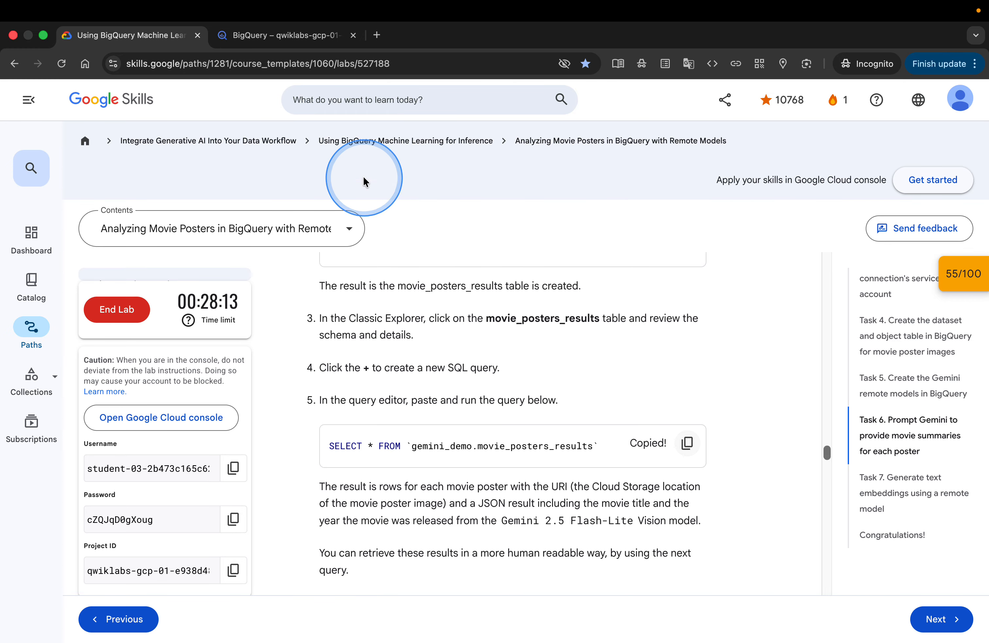
# Open a query on the movie_posters_results table, replace its text with the copied SELECT query, run it and scroll the results
pyautogui.click(295, 38)
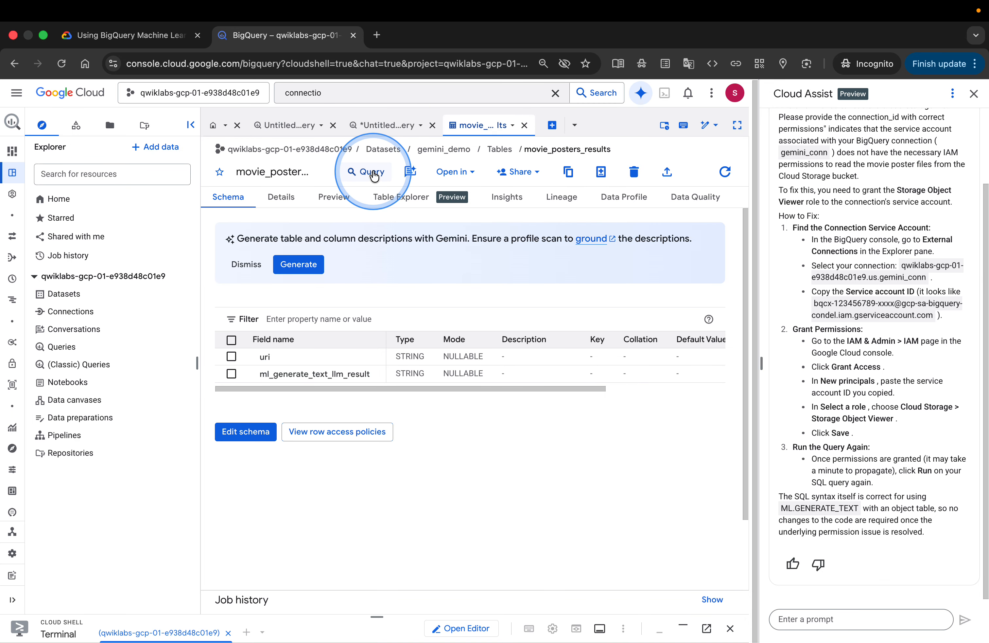
pyautogui.click(372, 172)
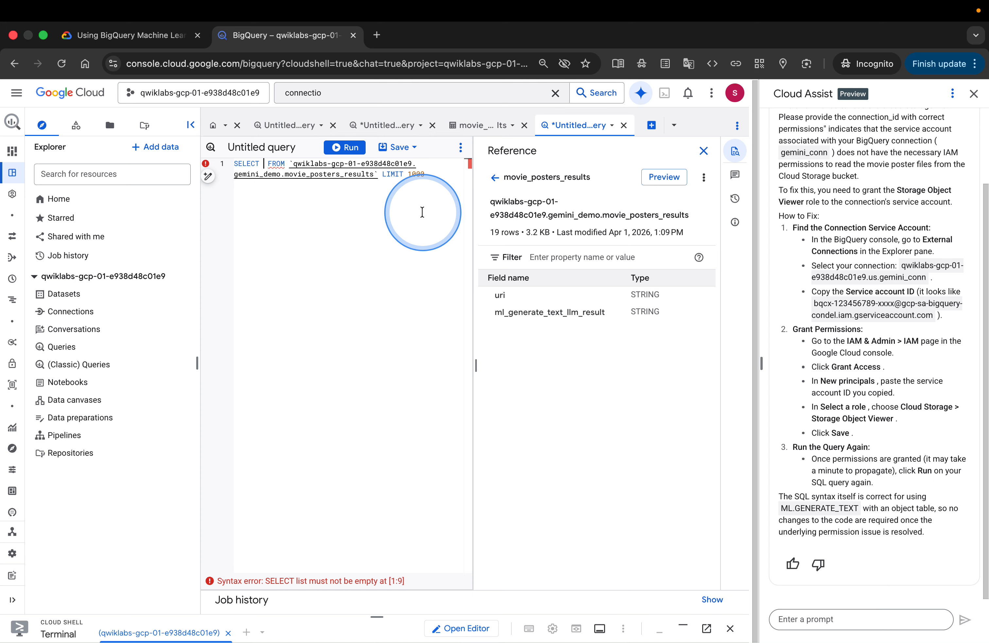
pyautogui.press('super+a')
pyautogui.write('SELECT * FROM `gemini_demo.movie_posters_results`')
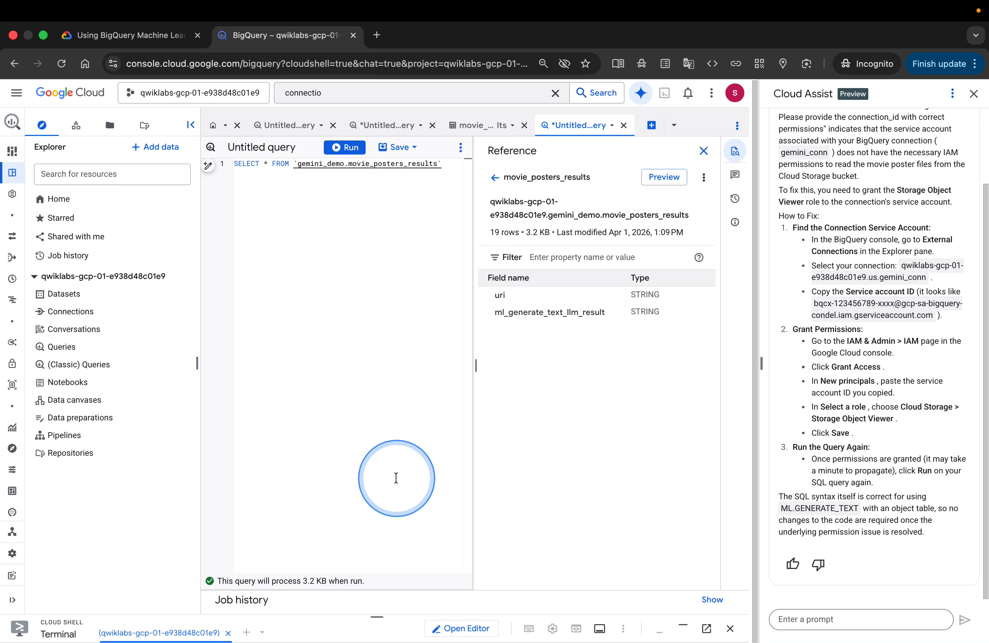
pyautogui.click(351, 148)
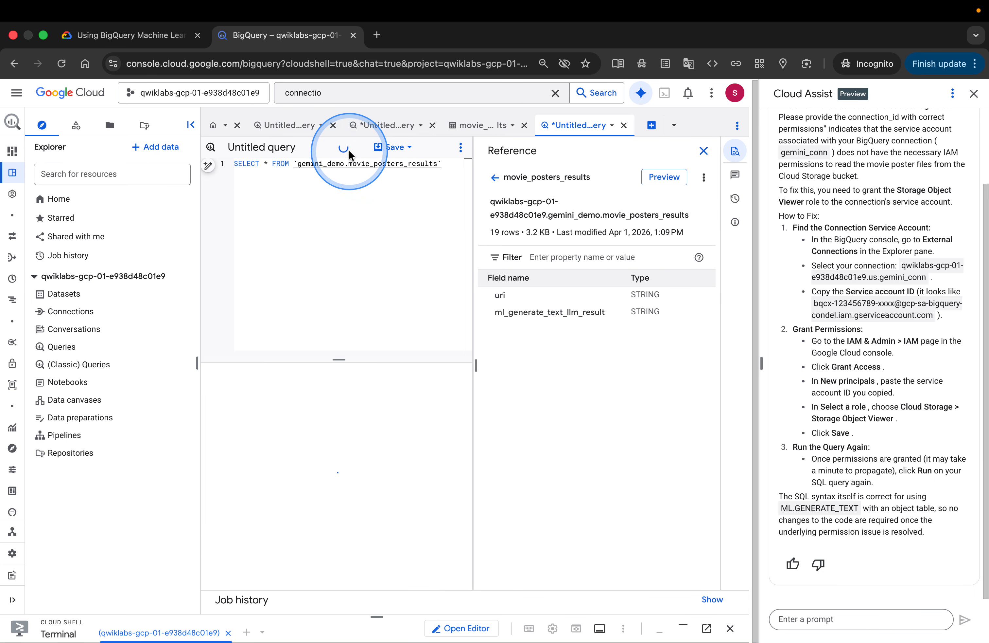
pyautogui.click(430, 337)
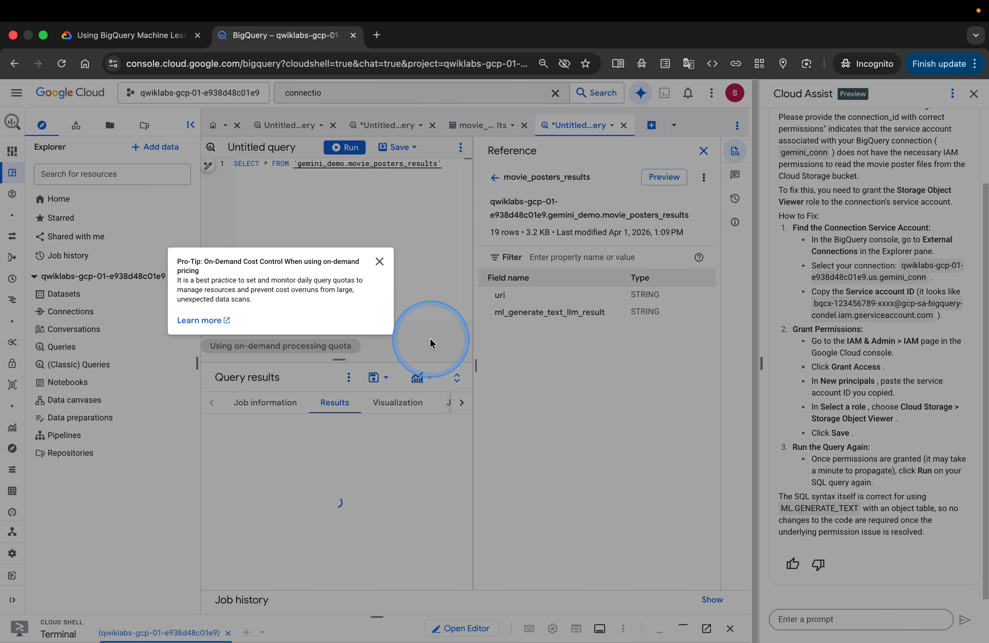
pyautogui.click(379, 261)
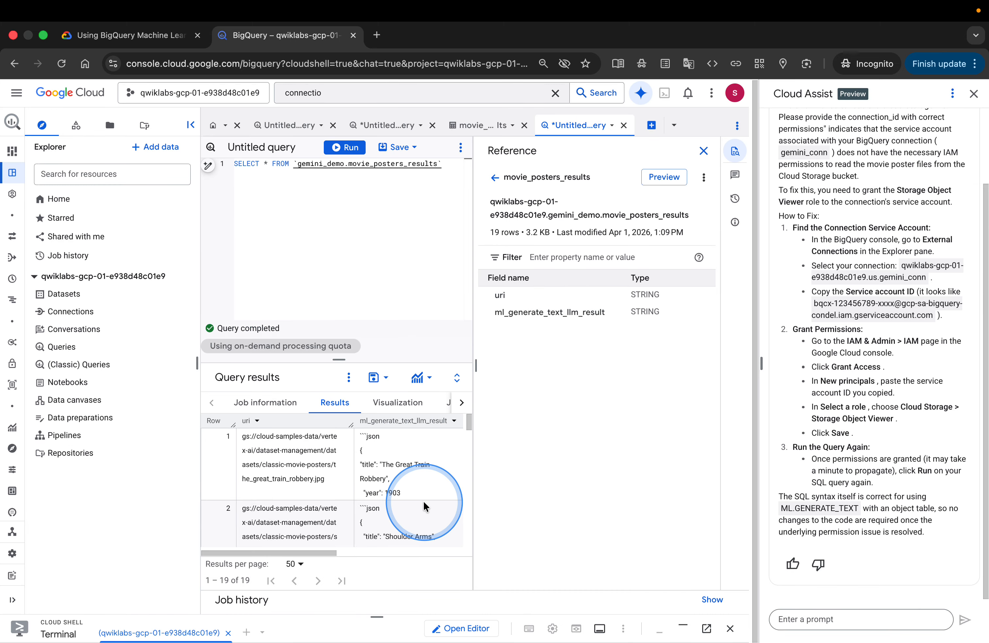
pyautogui.scroll(-5, 417, 496)
pyautogui.scroll(-4, 425, 505)
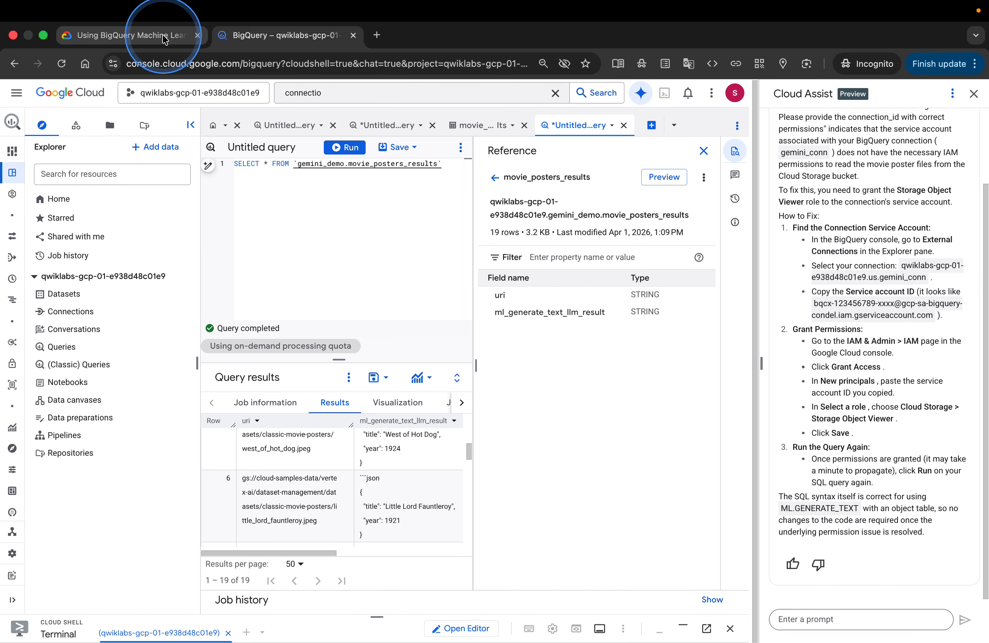
# Copy the CREATE OR REPLACE TABLE movie_posters_results_formatted query from the lab instructions
pyautogui.click(188, 35)
pyautogui.scroll(-3, 687, 425)
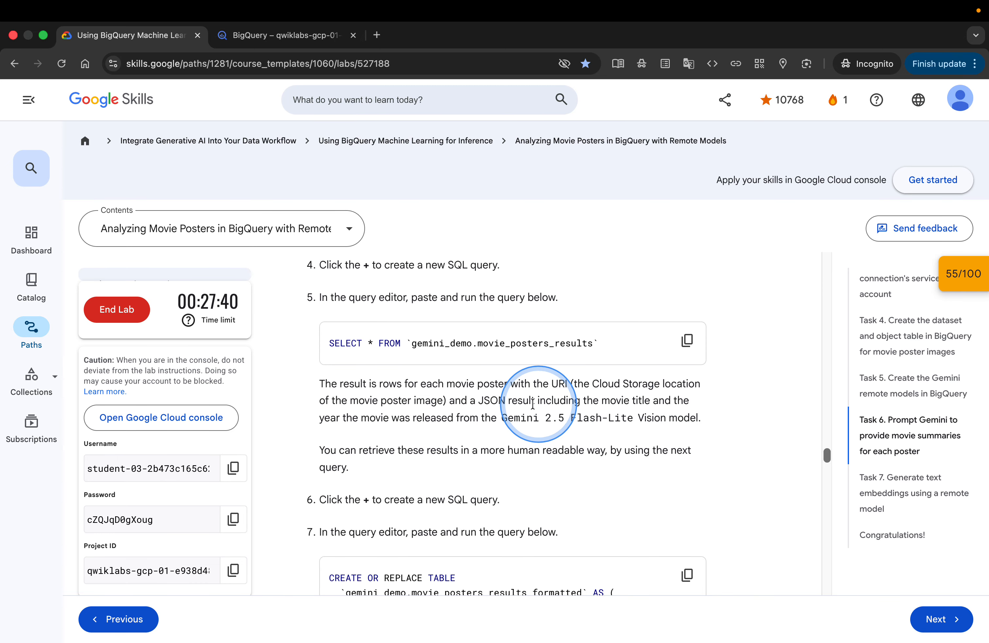
pyautogui.scroll(-1, 535, 446)
pyautogui.scroll(-3, 535, 446)
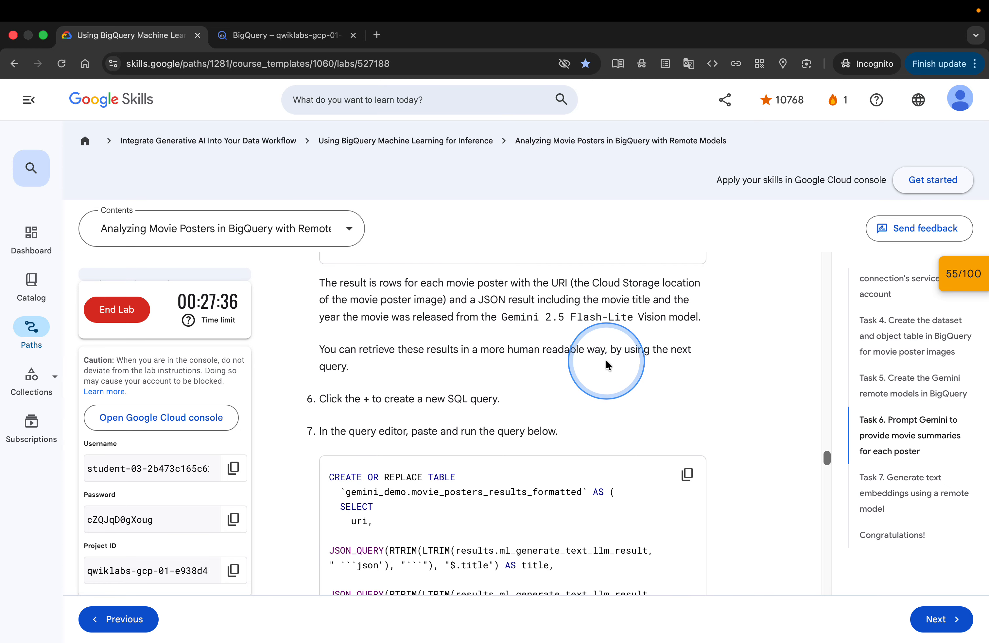
pyautogui.scroll(-2, 571, 406)
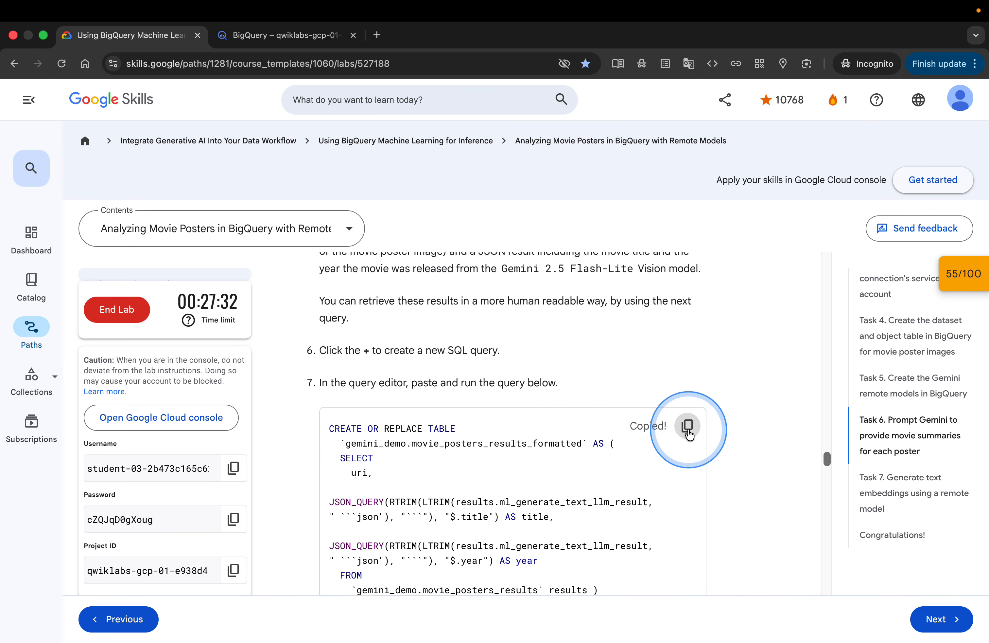
# Close the Reference panel, then paste and run the movie_posters_results_formatted query in a new query tab and open the created table
pyautogui.click(329, 35)
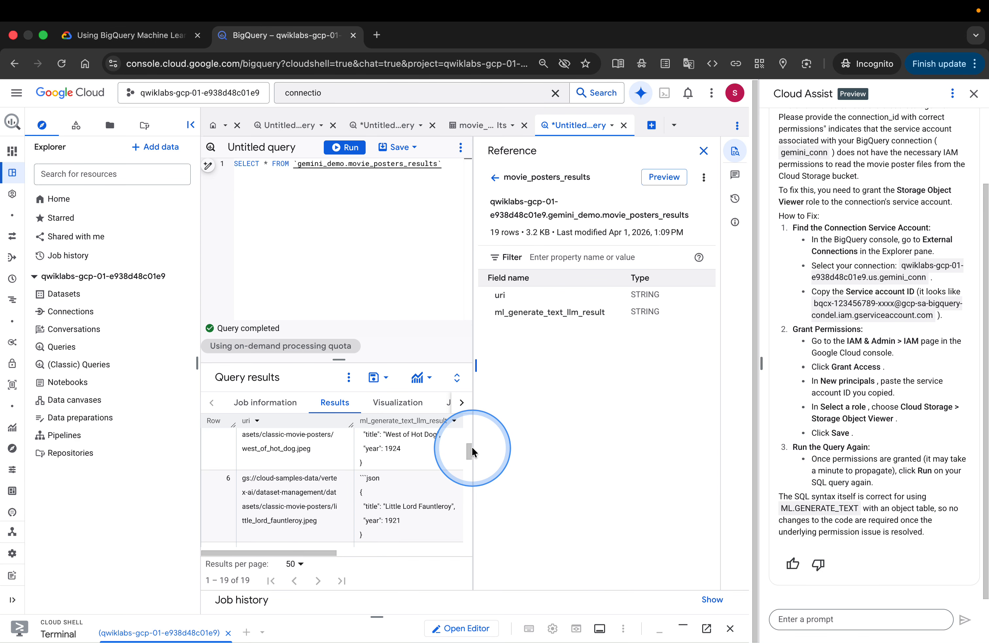
pyautogui.moveTo(475, 447); pyautogui.dragTo(565, 472)
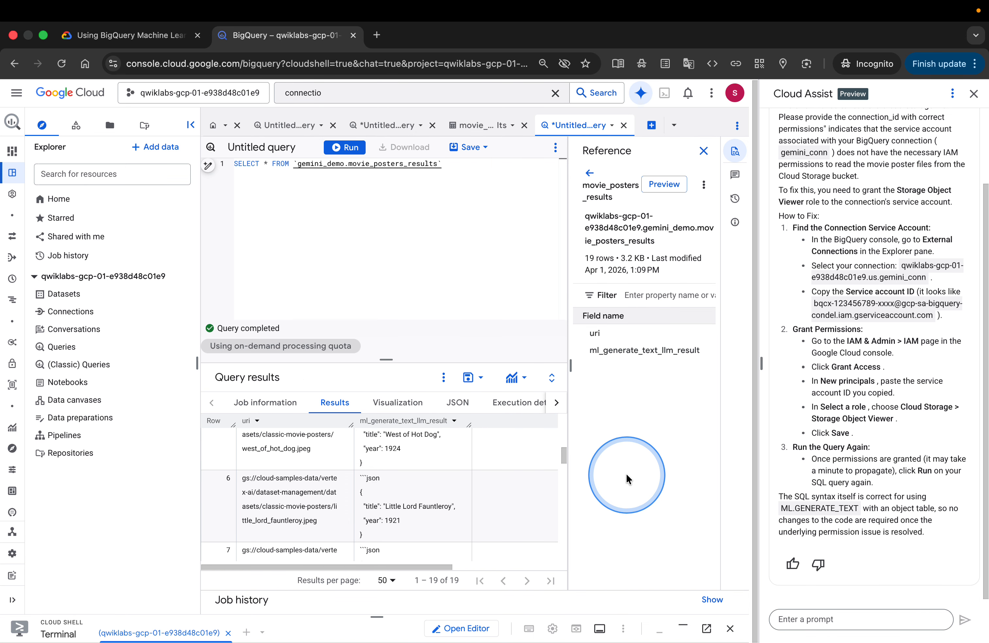
pyautogui.click(705, 153)
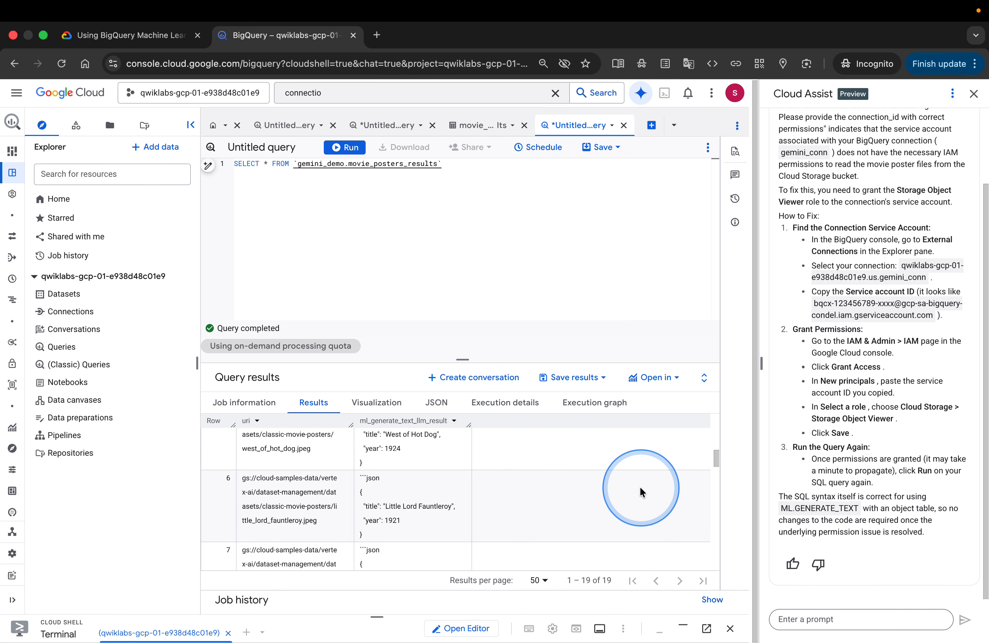
pyautogui.scroll(-2, 635, 455)
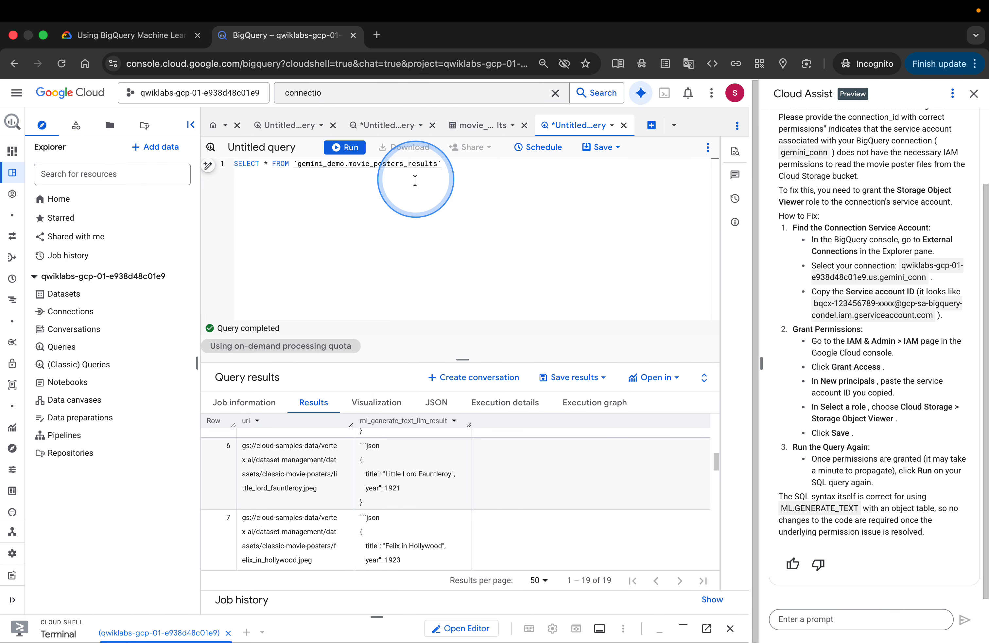
pyautogui.click(658, 133)
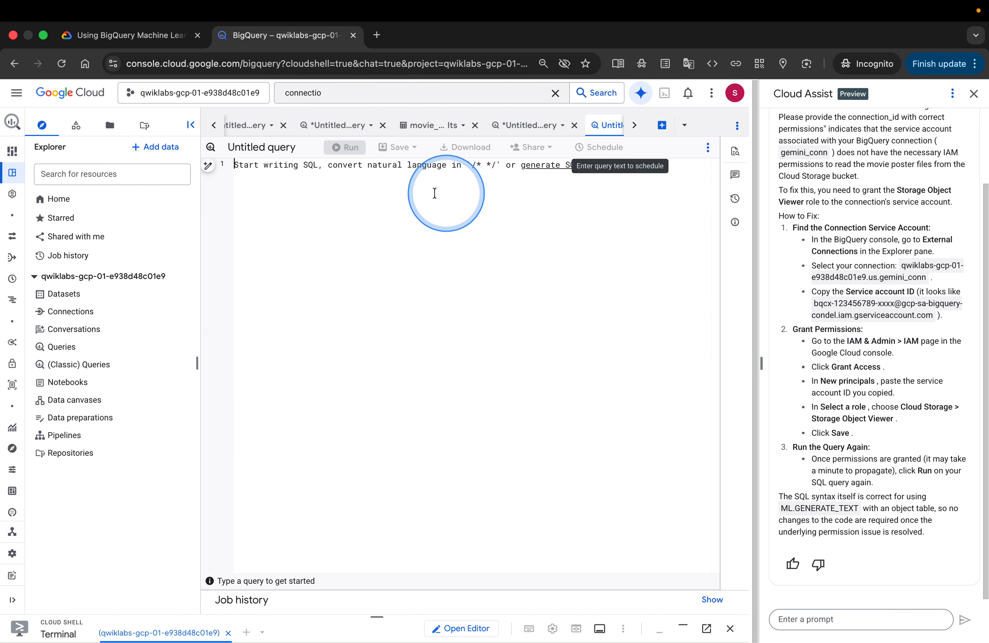
pyautogui.write('CREATE OR REPLACE TABLE   `gemini_demo.movie_posters_results_formatted` AS (   SELECT     uri,     JSON_QUERY(RTRIM(LTRIM(results.ml_generate_text_llm_result, " ```json"), "```"), "$.title") AS title,     JSON_QUERY(RTRIM(LTRIM(results.ml_generate_text_llm_result, " ```json"), "```"), "$.year") AS year   FROM     `gemini_demo.movie_posters_results` results )')
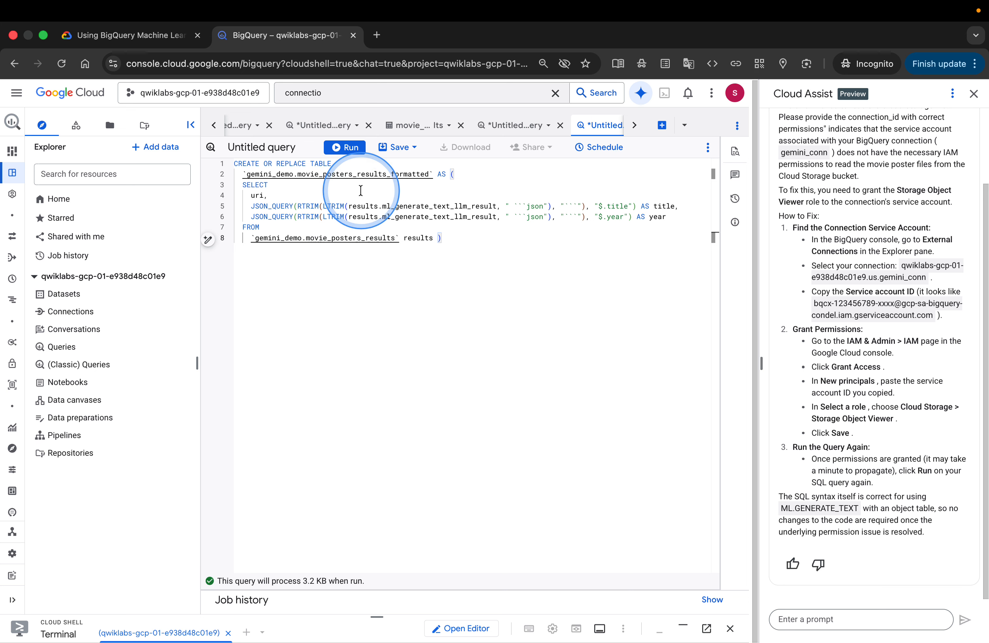
pyautogui.click(344, 147)
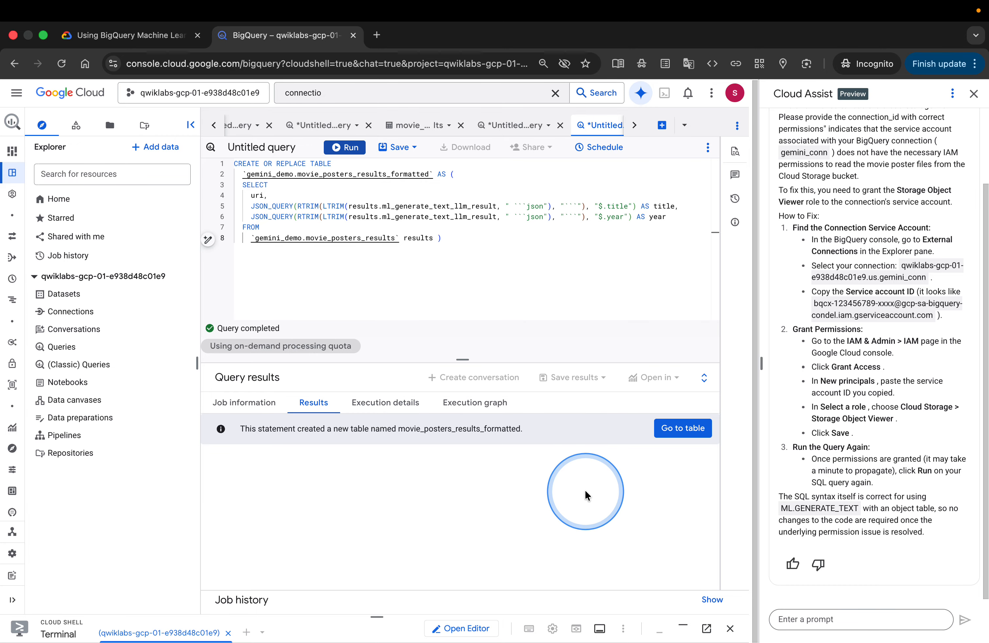
pyautogui.click(676, 430)
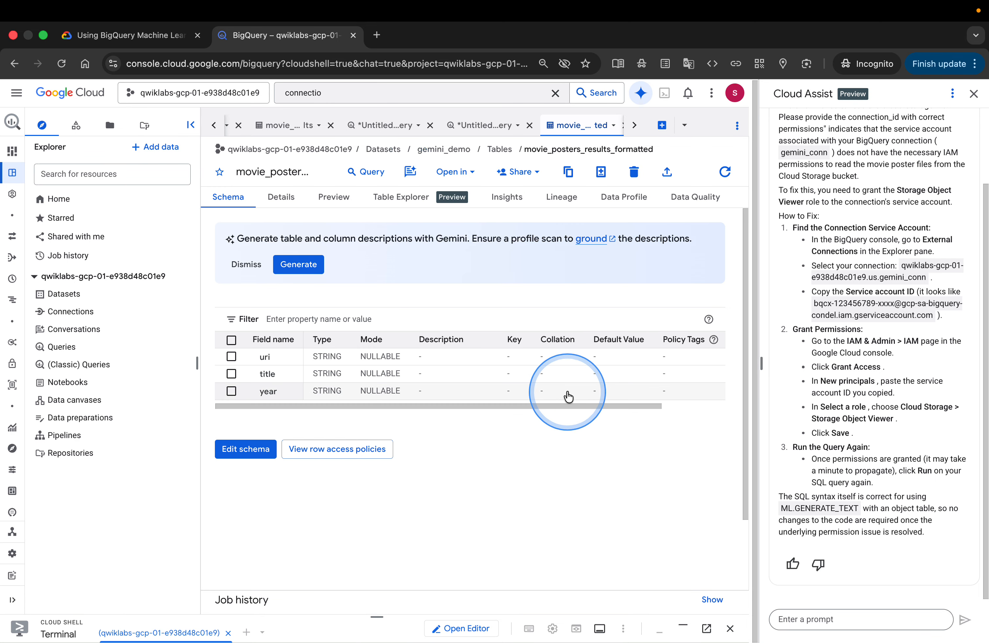
# Review the formatted table's schema and the lab instructions around the movie_posters_results_formatted query
pyautogui.scroll(-1, 547, 375)
pyautogui.scroll(-2, 546, 375)
pyautogui.scroll(3, 546, 375)
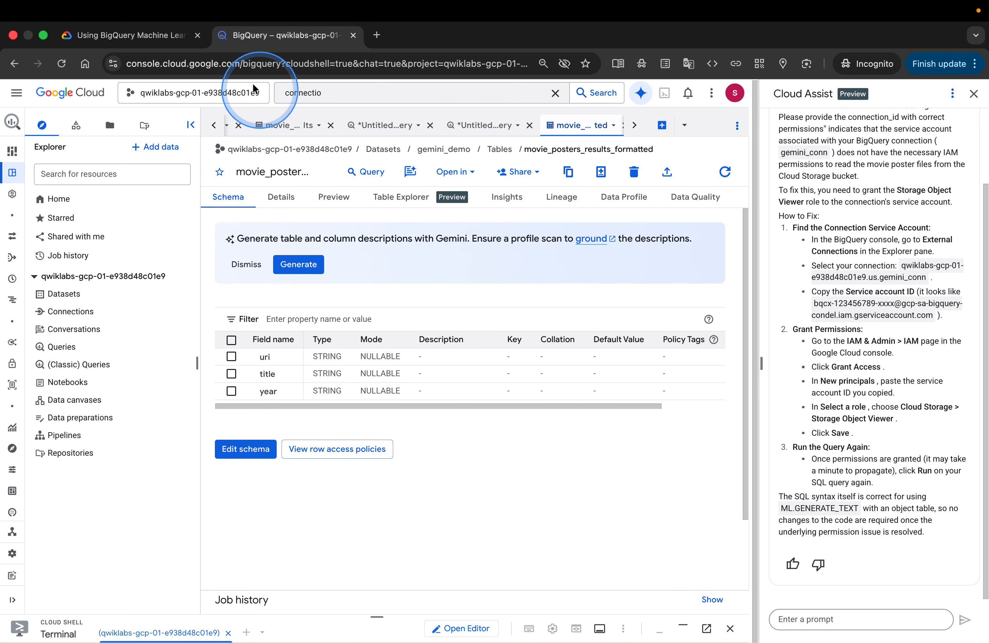
pyautogui.click(161, 37)
pyautogui.scroll(-1, 605, 421)
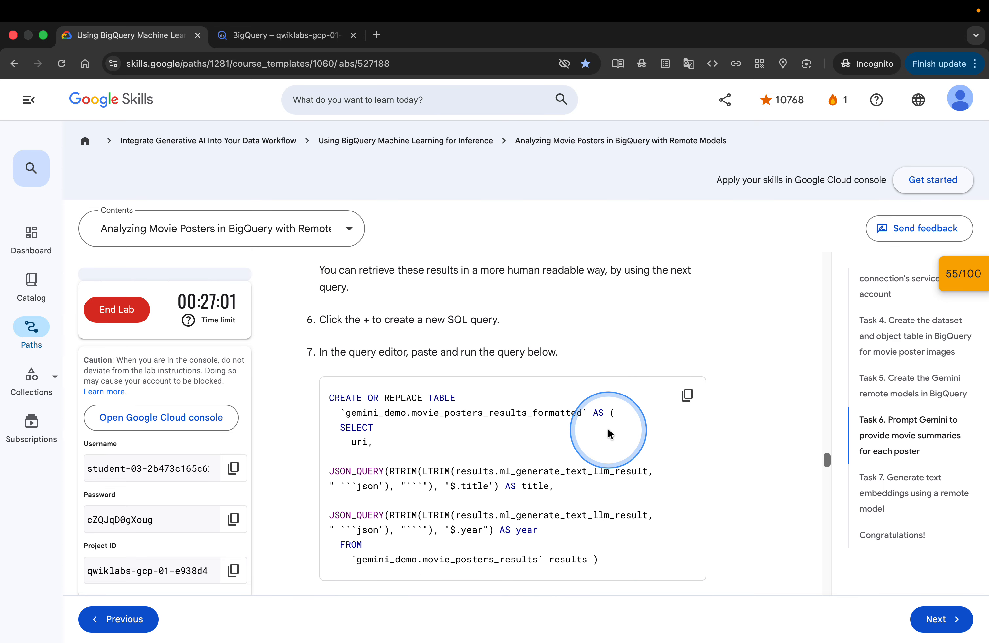
pyautogui.scroll(1, 607, 430)
pyautogui.scroll(4, 609, 432)
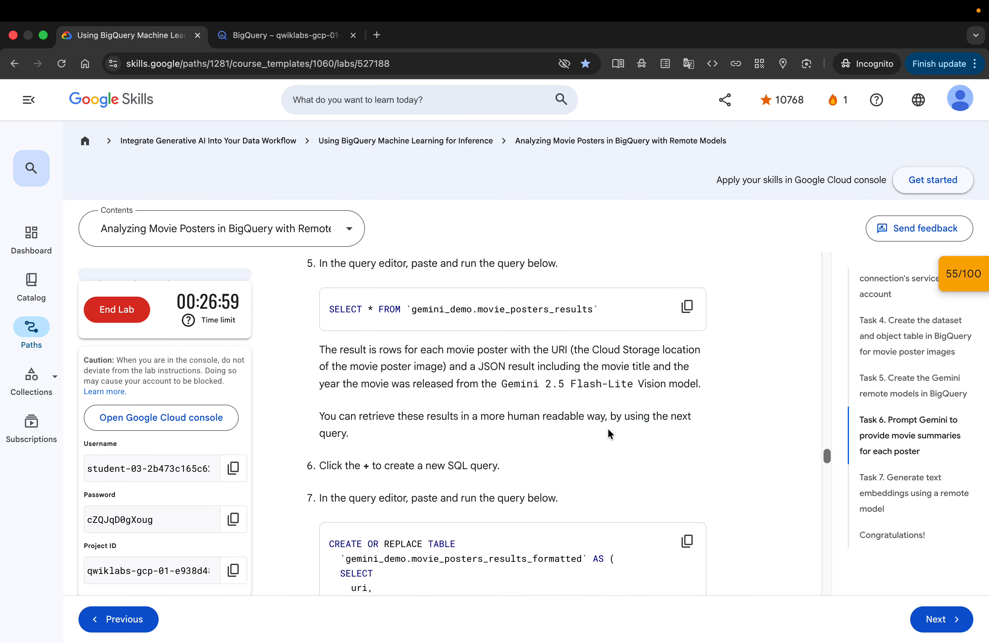
pyautogui.scroll(-2, 609, 432)
pyautogui.scroll(-1, 609, 432)
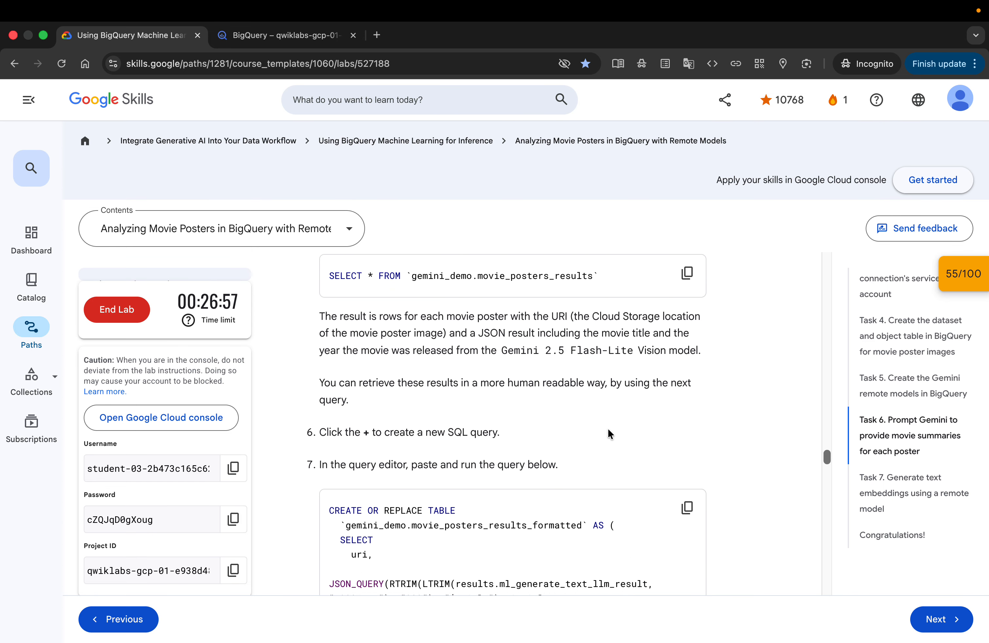
pyautogui.scroll(-2, 608, 434)
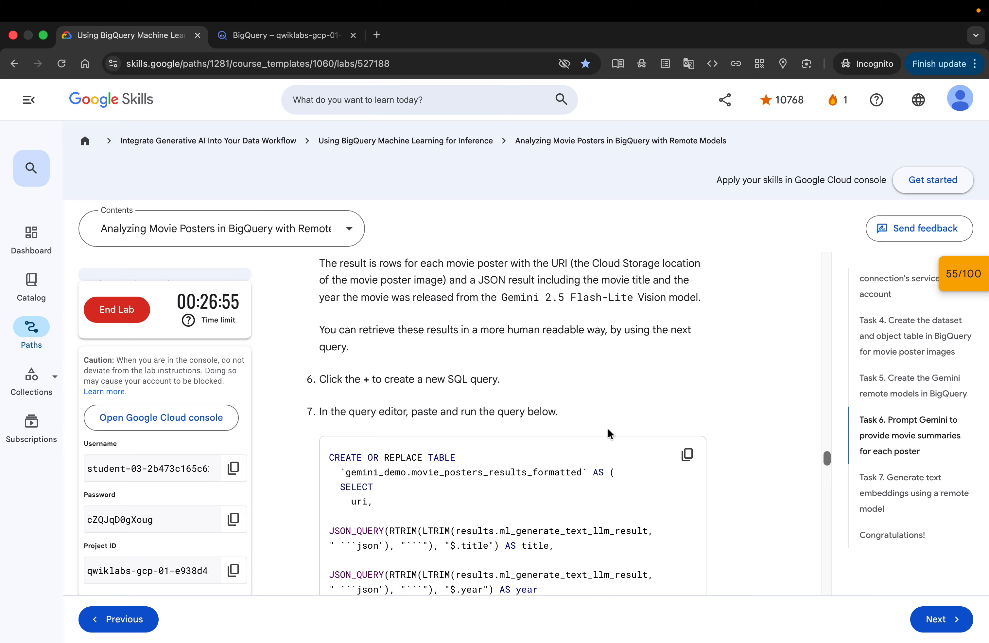
# Copy the SELECT * FROM gemini_demo.movie_posters_results_formatted query from the lab instructions
pyautogui.scroll(-2, 608, 430)
pyautogui.click(688, 384)
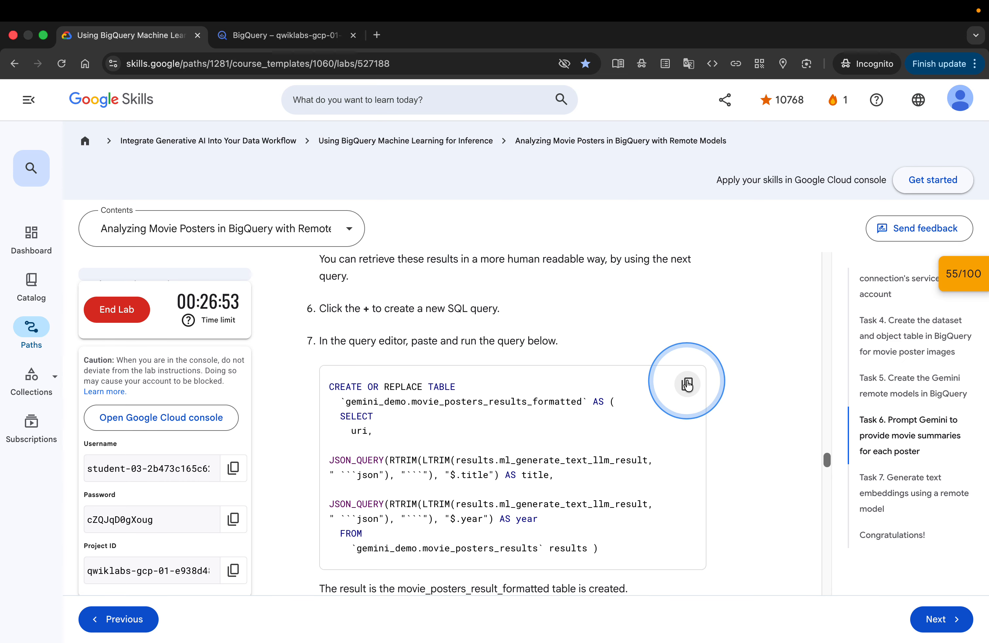
pyautogui.scroll(-4, 748, 447)
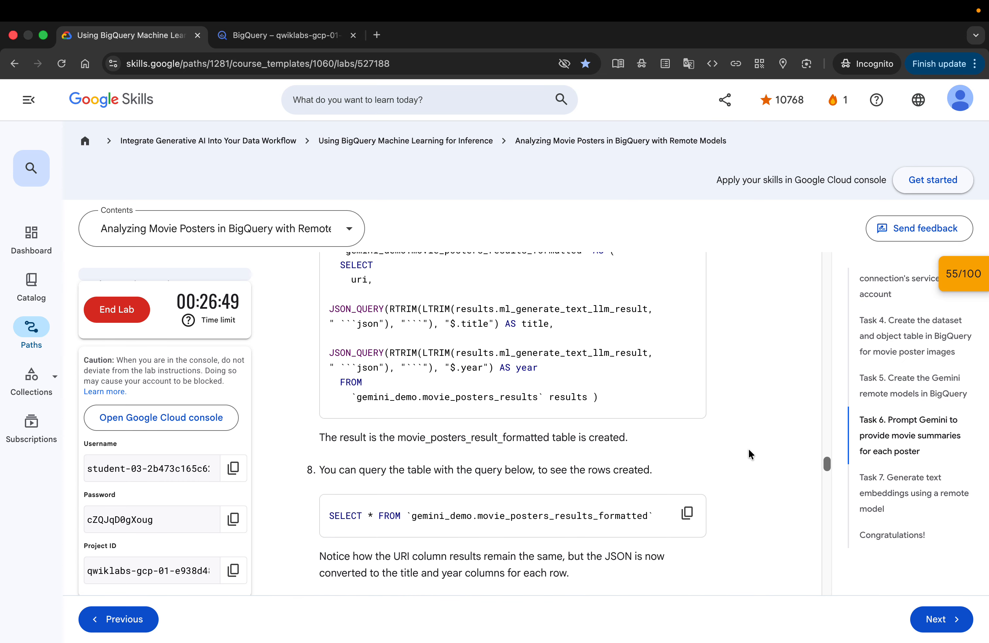
pyautogui.scroll(-2, 748, 448)
pyautogui.scroll(-1, 748, 448)
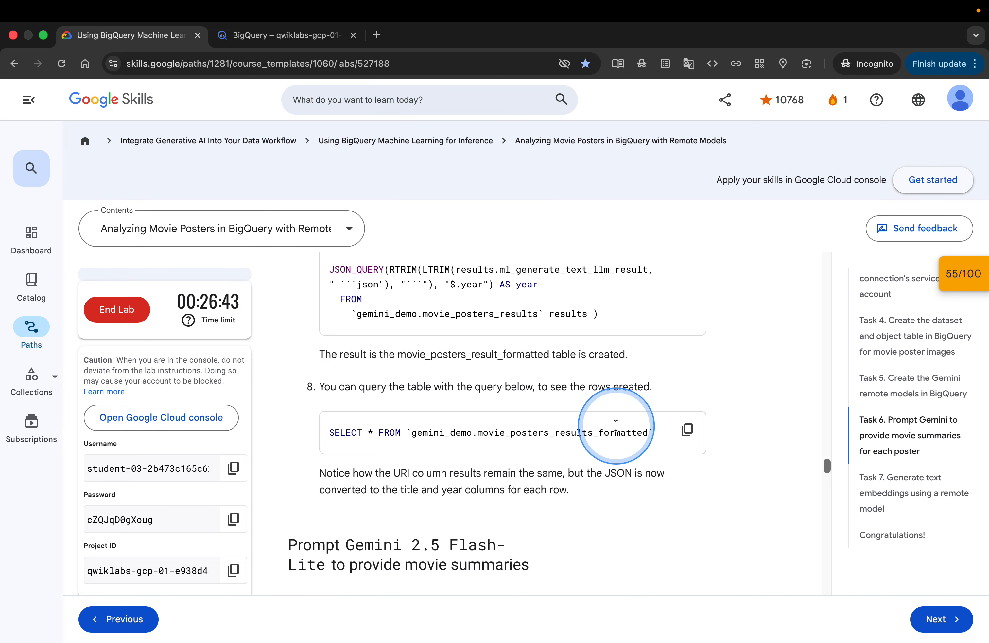
pyautogui.click(687, 432)
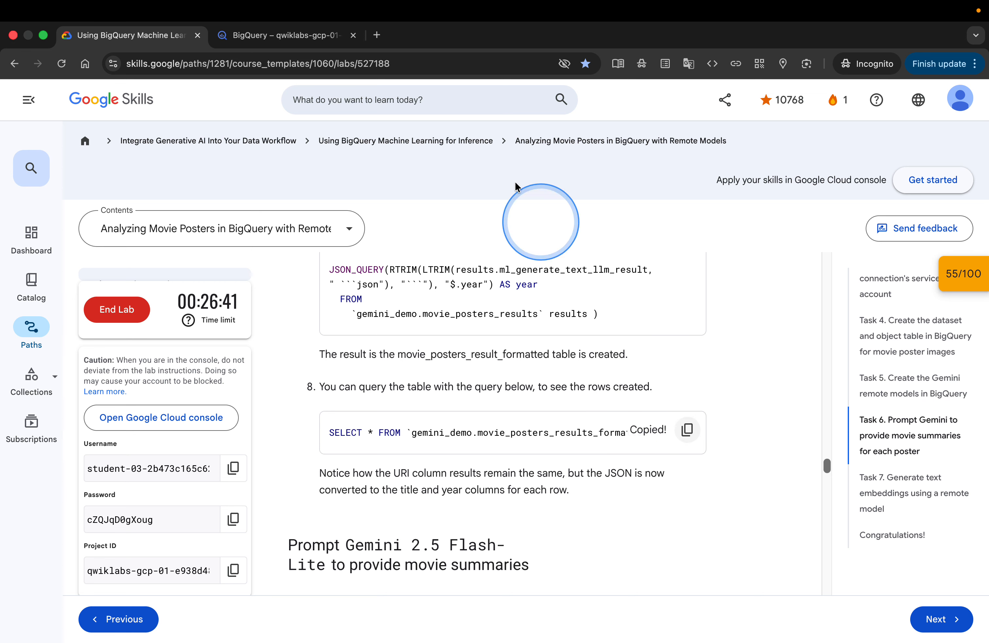
# Paste and run the movie_posters_results_formatted SELECT query in a new query tab and scroll through the title and year results
pyautogui.click(267, 36)
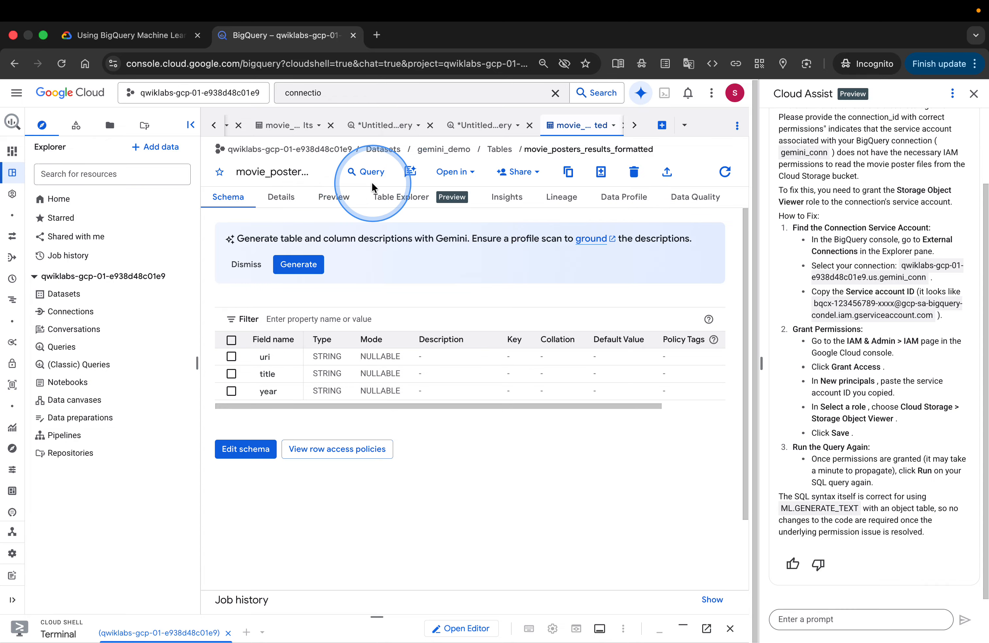
pyautogui.click(662, 126)
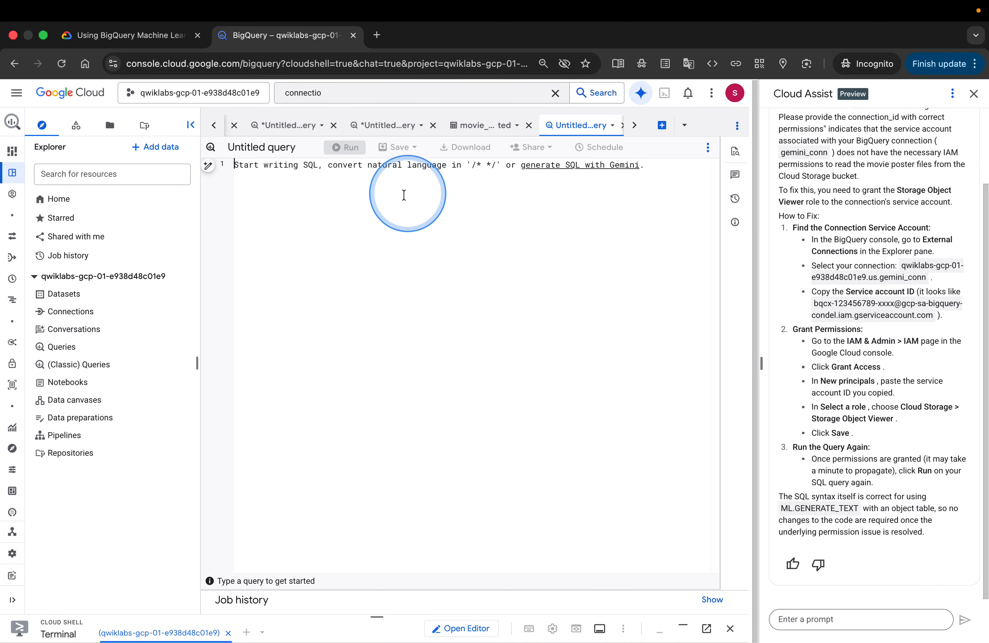
pyautogui.press('super+v')
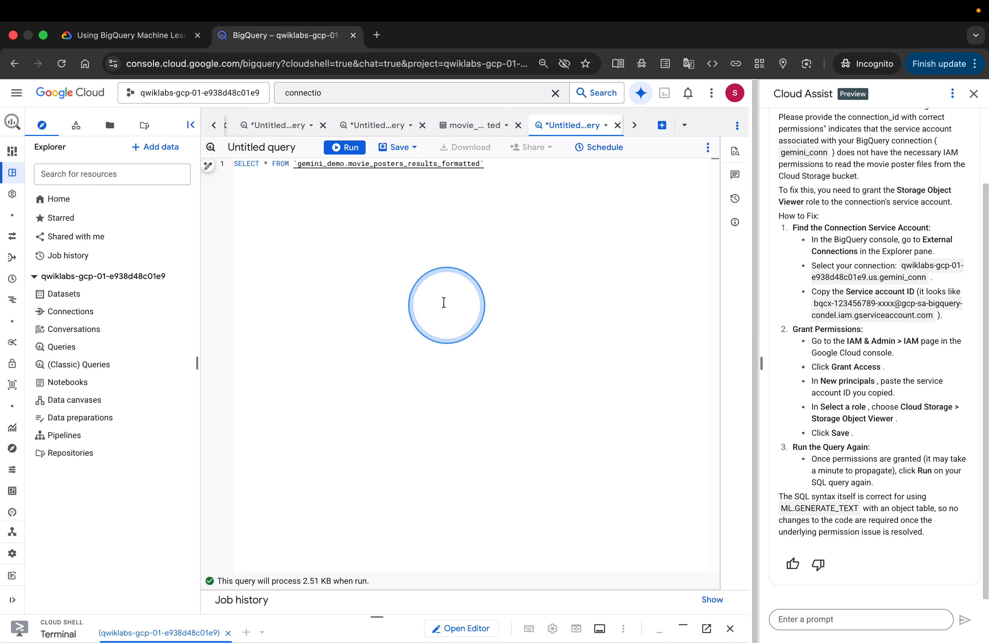
pyautogui.click(345, 147)
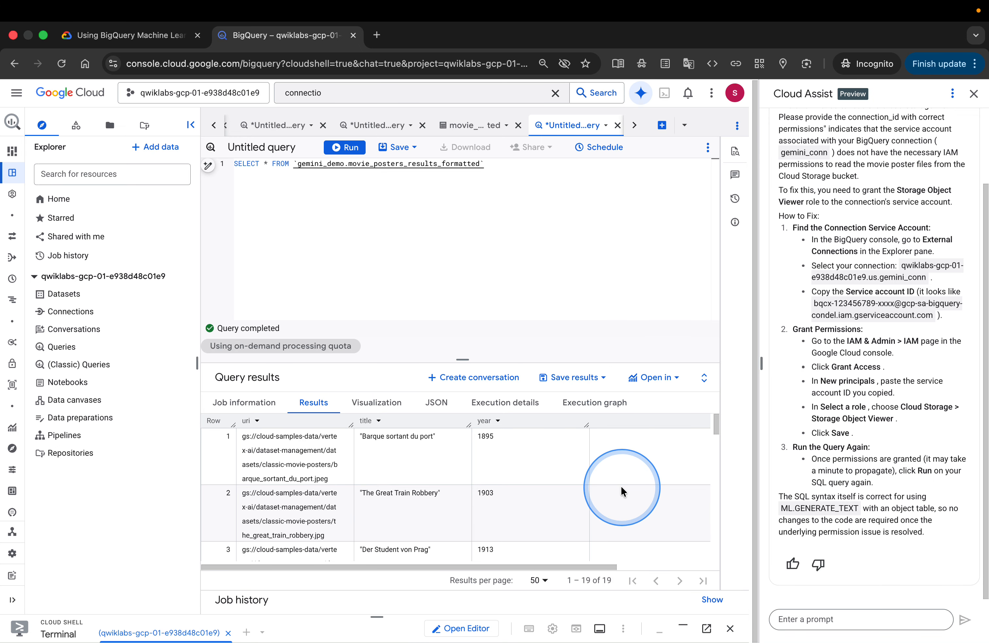
pyautogui.scroll(-2, 622, 491)
pyautogui.scroll(-3, 621, 491)
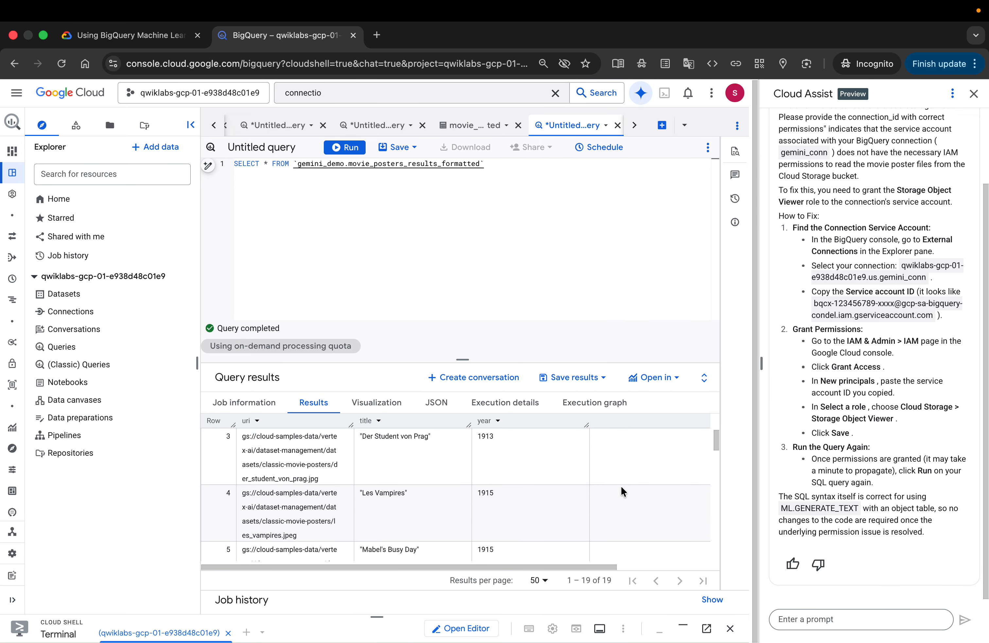
pyautogui.scroll(1, 622, 491)
pyautogui.scroll(-5, 621, 485)
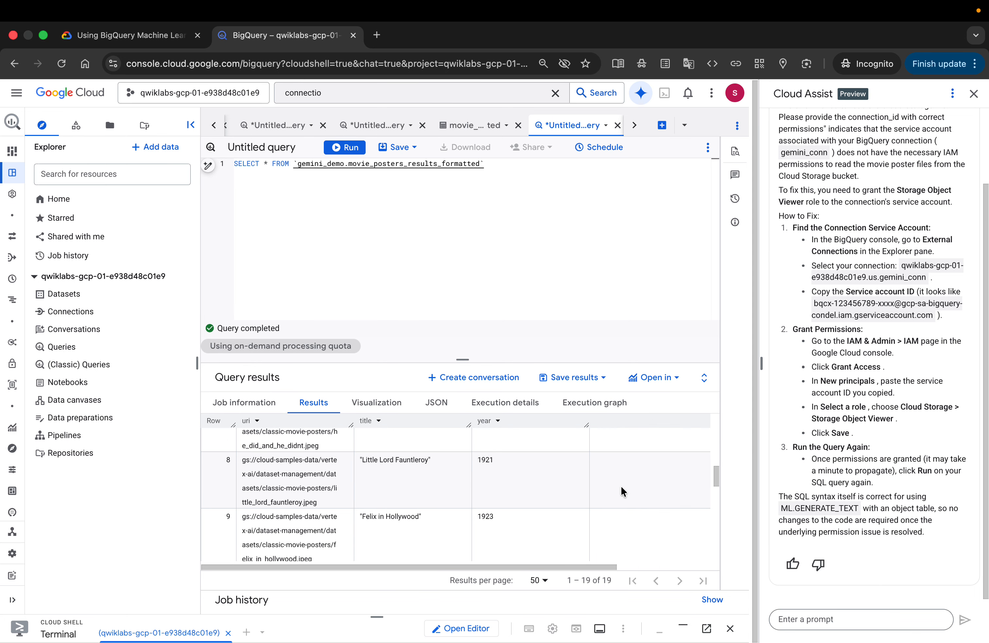
# Copy the ML.GENERATE_TEXT movie summary query using the gemini_lite model from the lab instructions
pyautogui.click(132, 35)
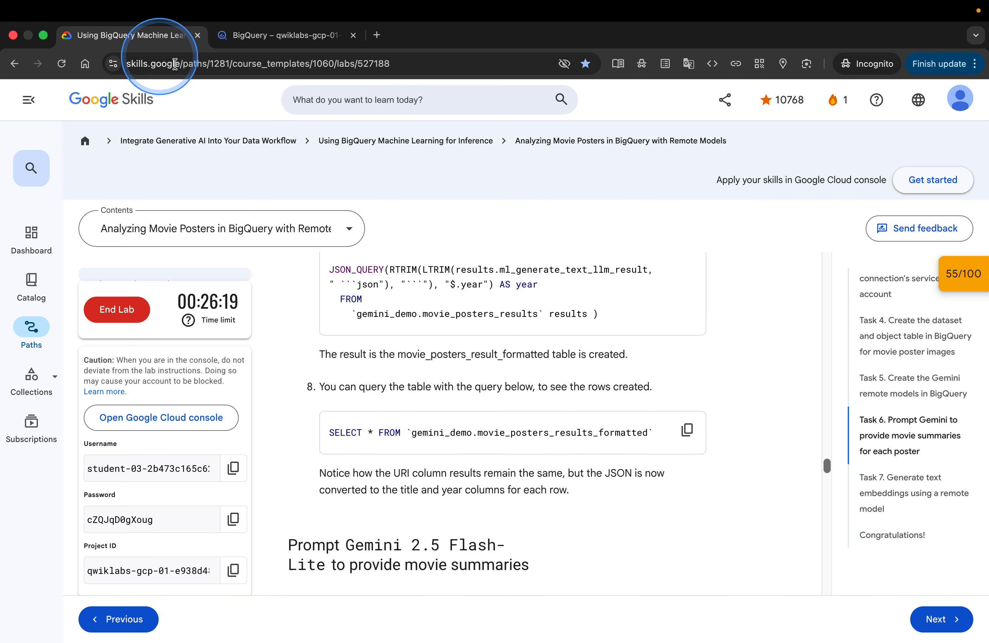
pyautogui.scroll(-2, 676, 494)
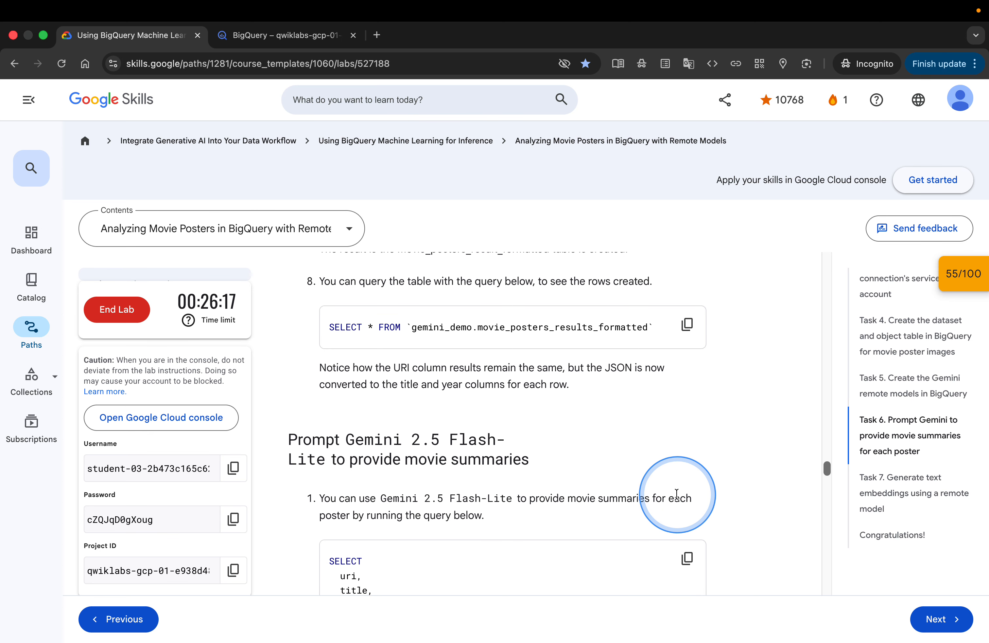
pyautogui.scroll(1, 676, 494)
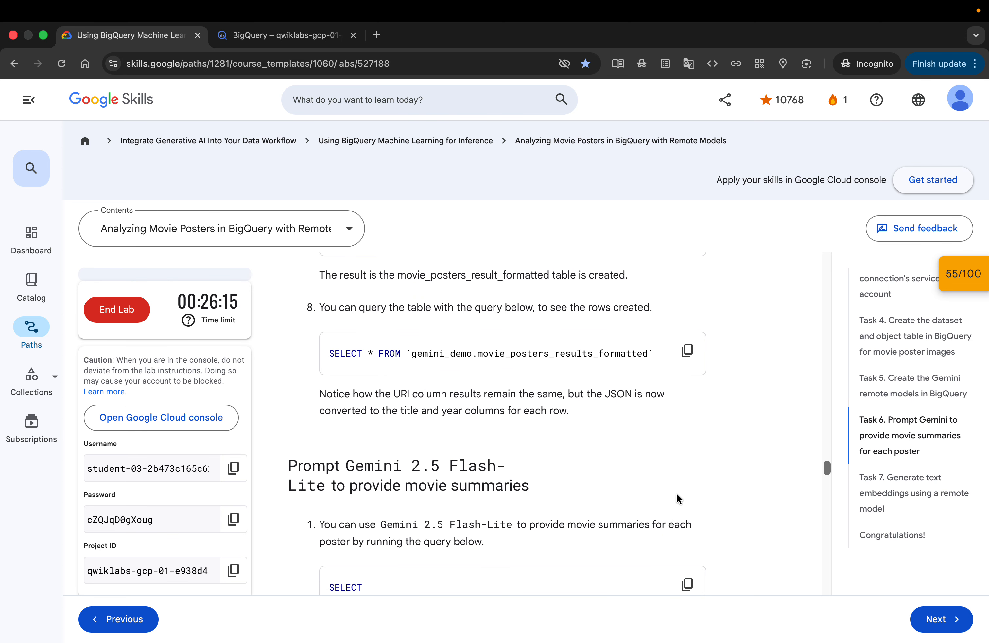
pyautogui.scroll(-1, 676, 492)
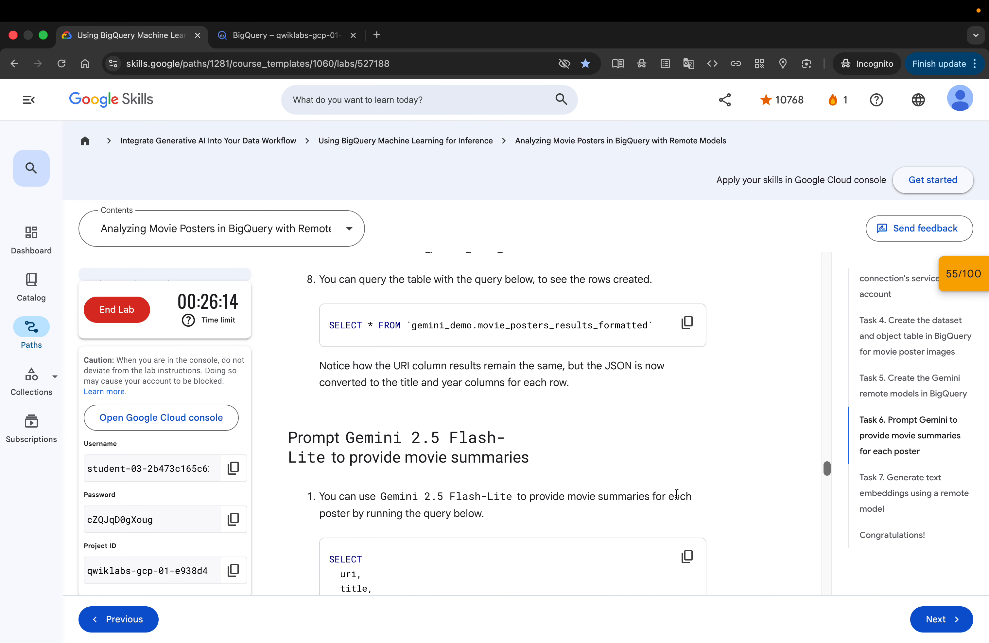
pyautogui.click(421, 396)
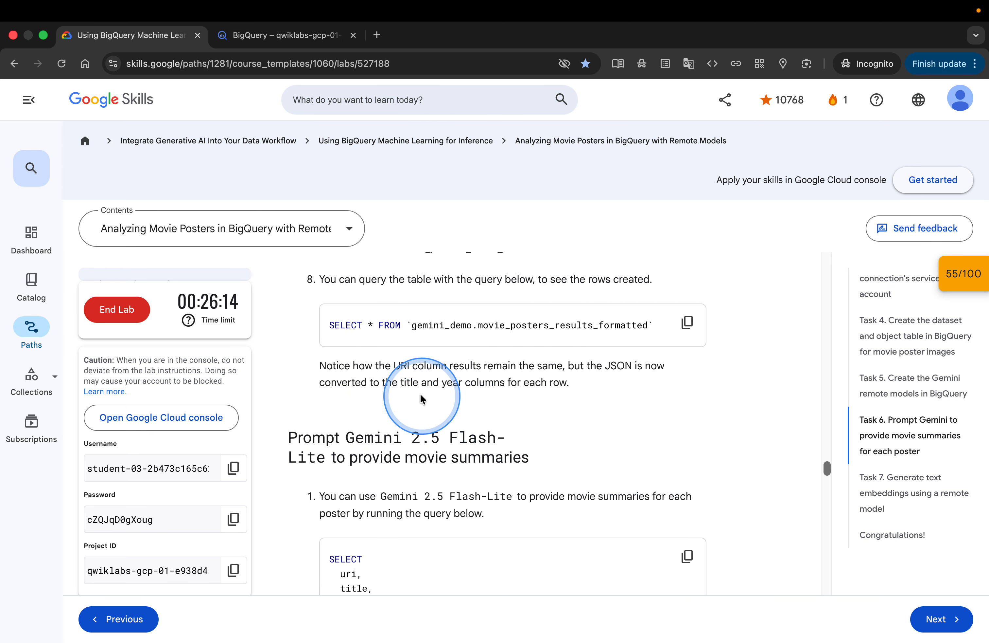
pyautogui.click(271, 35)
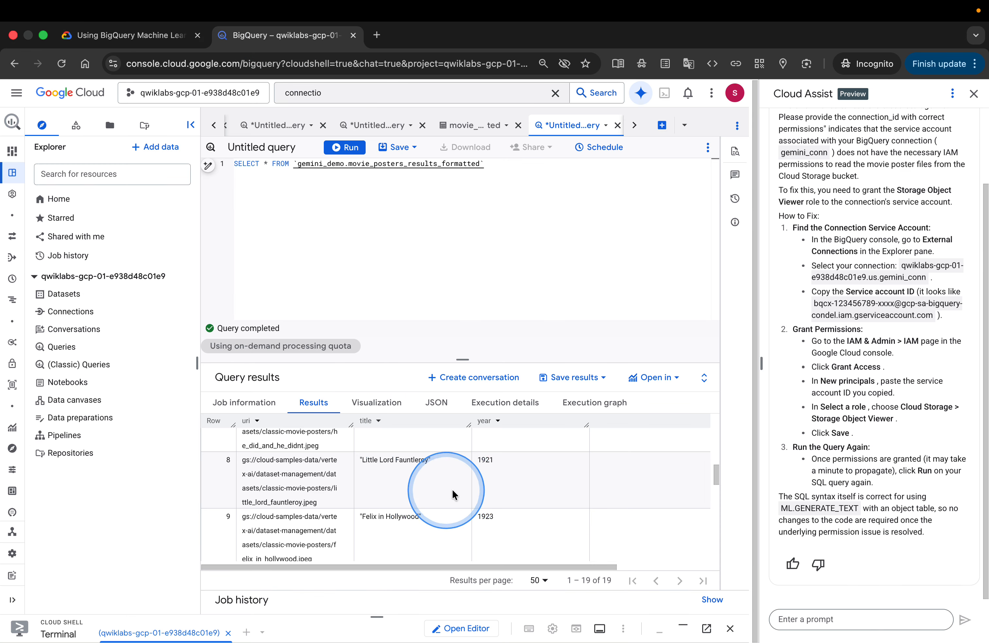
pyautogui.click(159, 35)
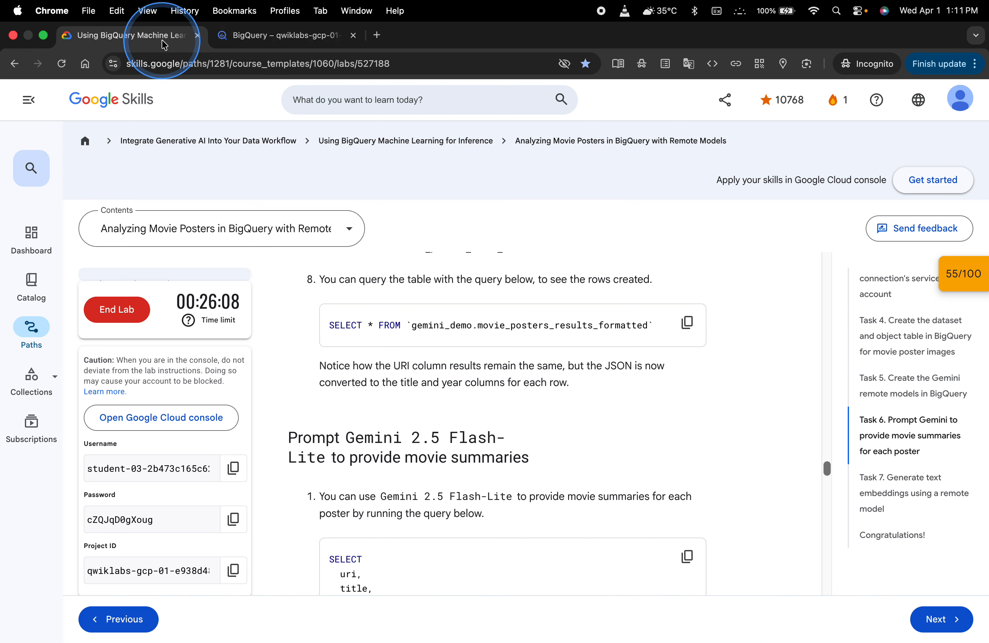
pyautogui.scroll(-3, 655, 478)
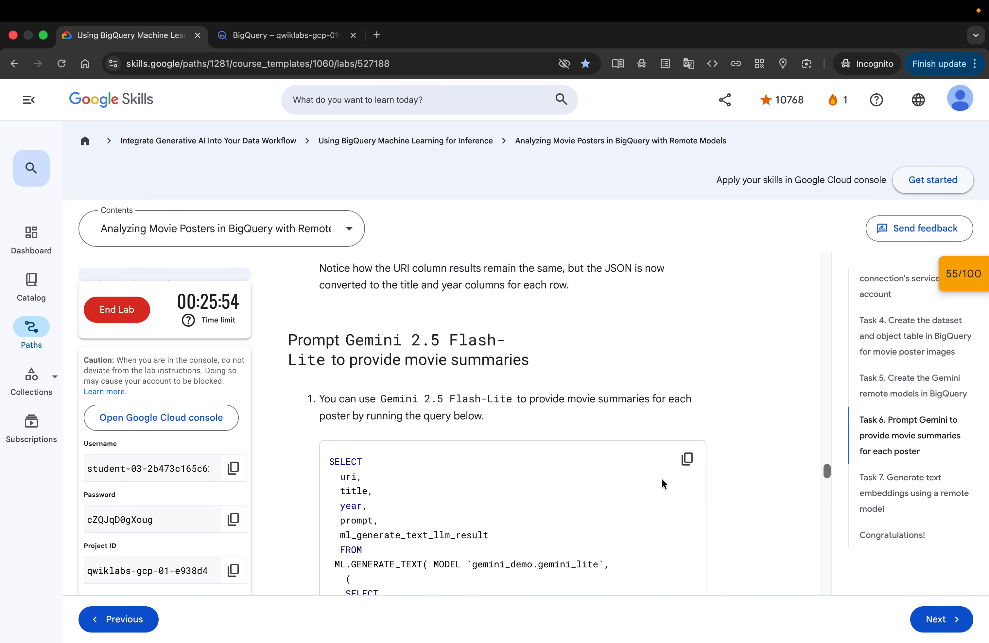
pyautogui.scroll(-2, 660, 477)
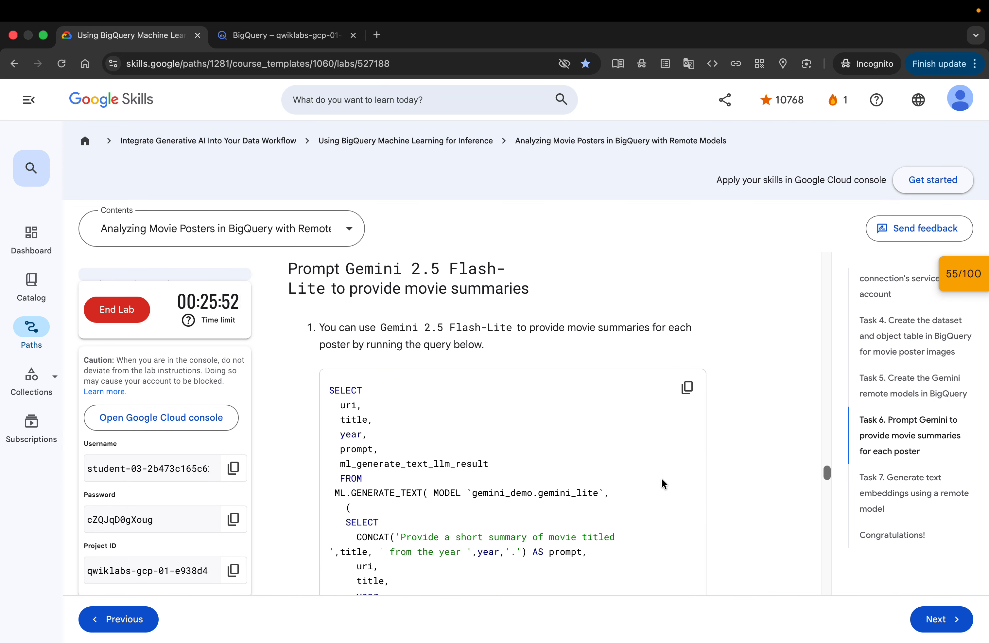
pyautogui.click(688, 389)
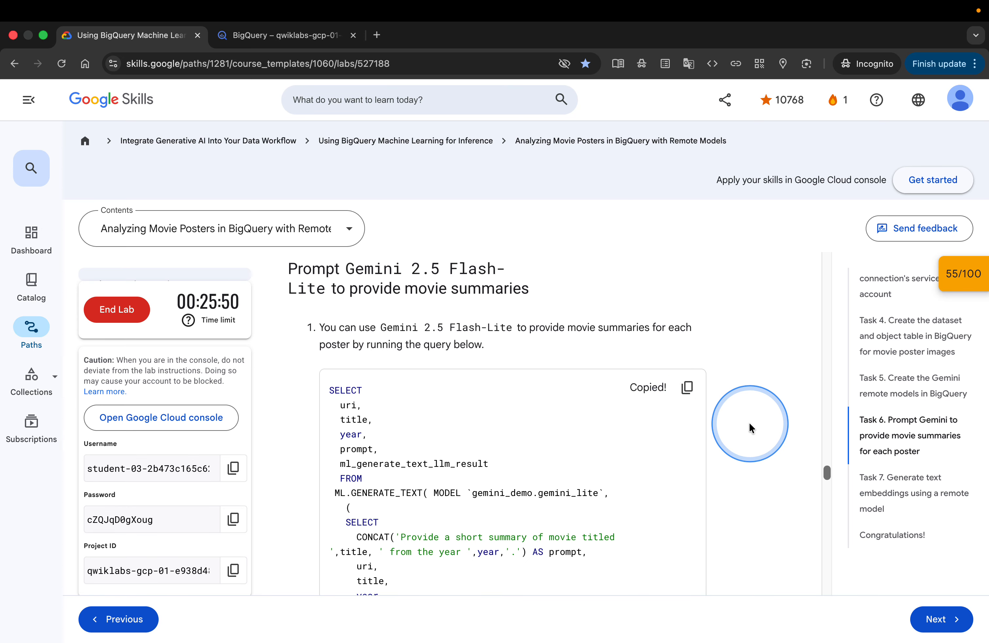
# Paste and run the movie summary query in a new query tab and scroll across its prompt results
pyautogui.scroll(-4, 749, 421)
pyautogui.scroll(-3, 749, 421)
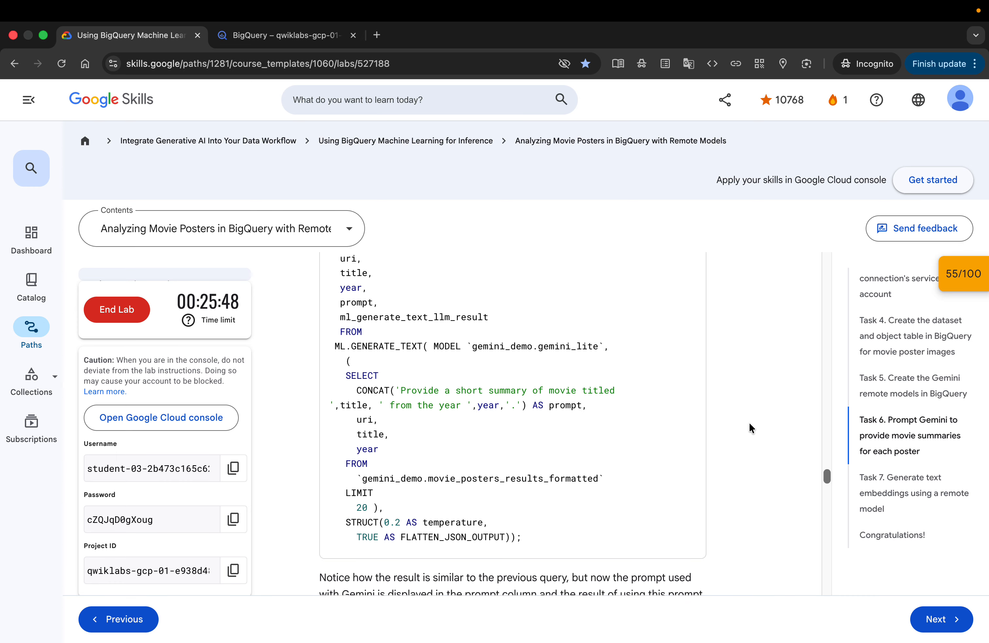
pyautogui.scroll(2, 750, 421)
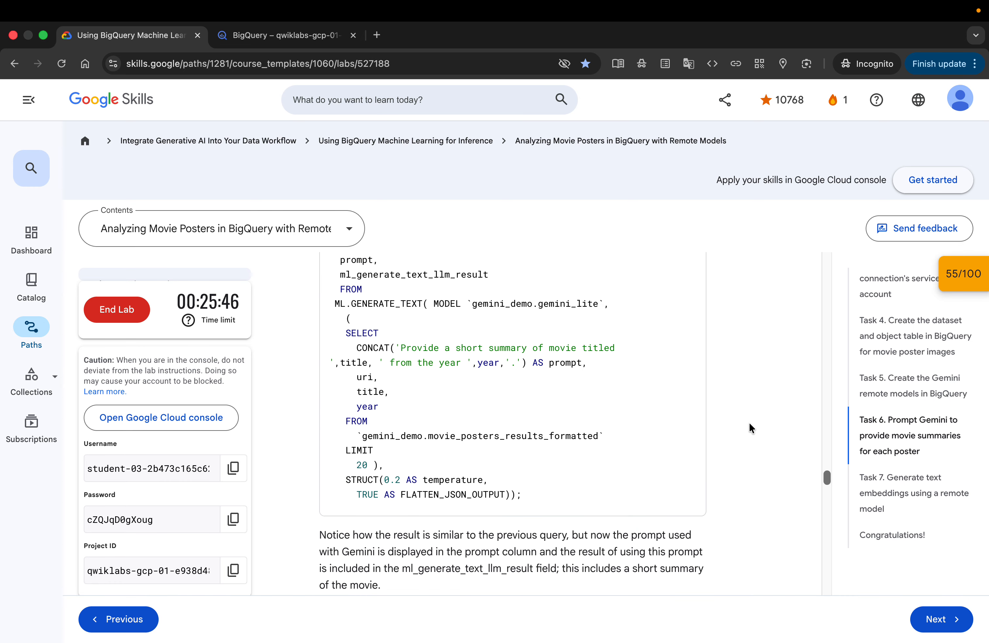
pyautogui.scroll(-2, 750, 421)
pyautogui.click(315, 37)
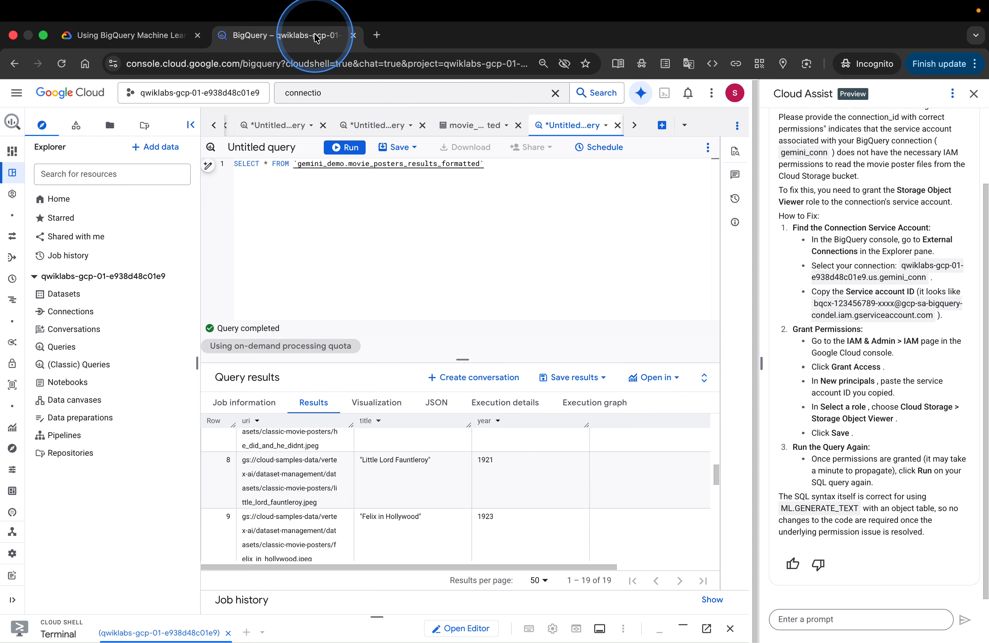
pyautogui.click(663, 125)
pyautogui.click(403, 216)
pyautogui.press('super+v')
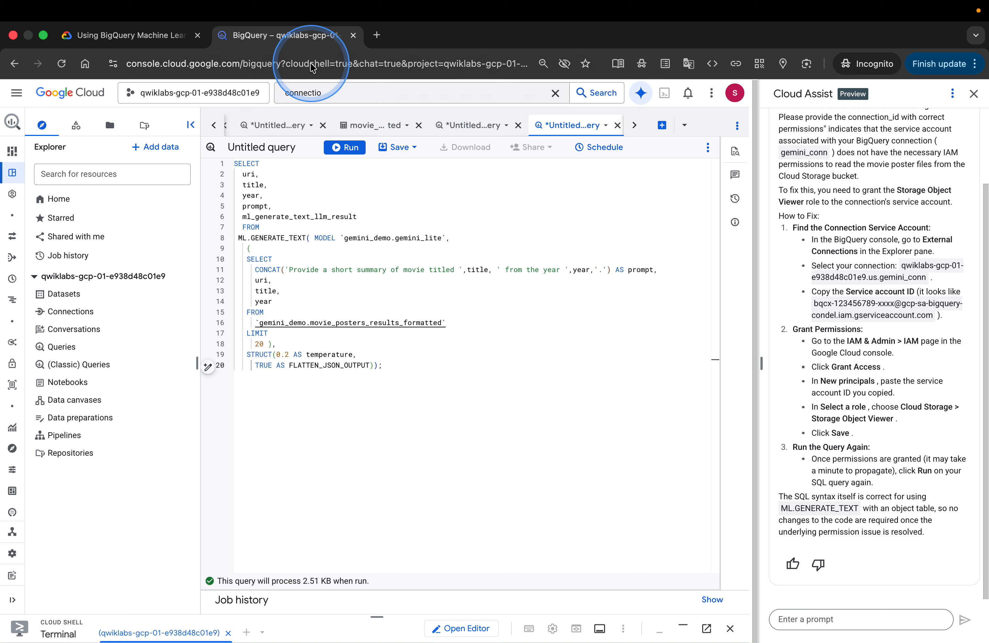
pyautogui.click(346, 149)
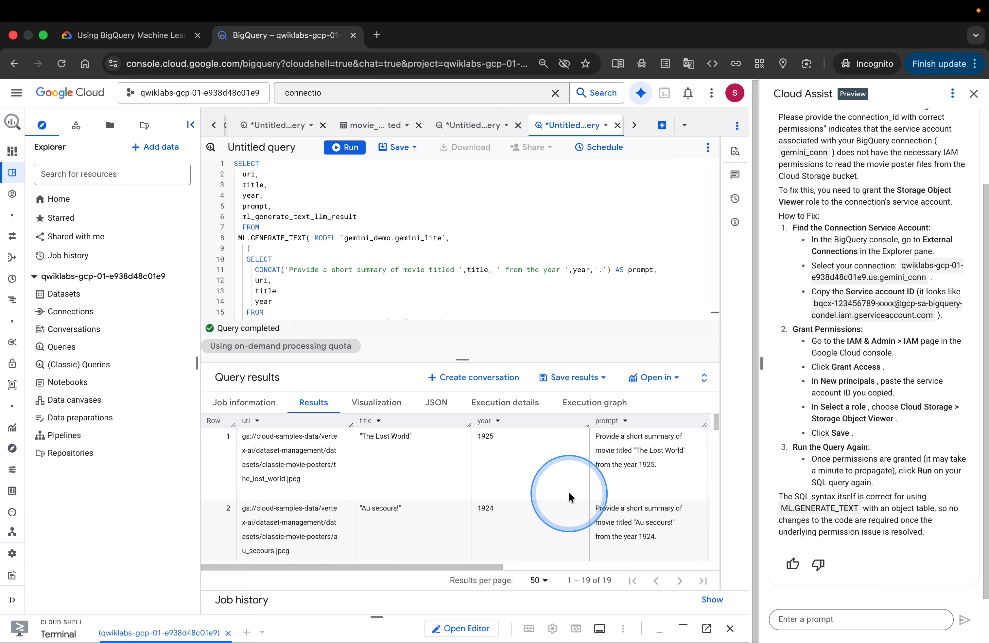
pyautogui.hscroll(4, 605, 471)
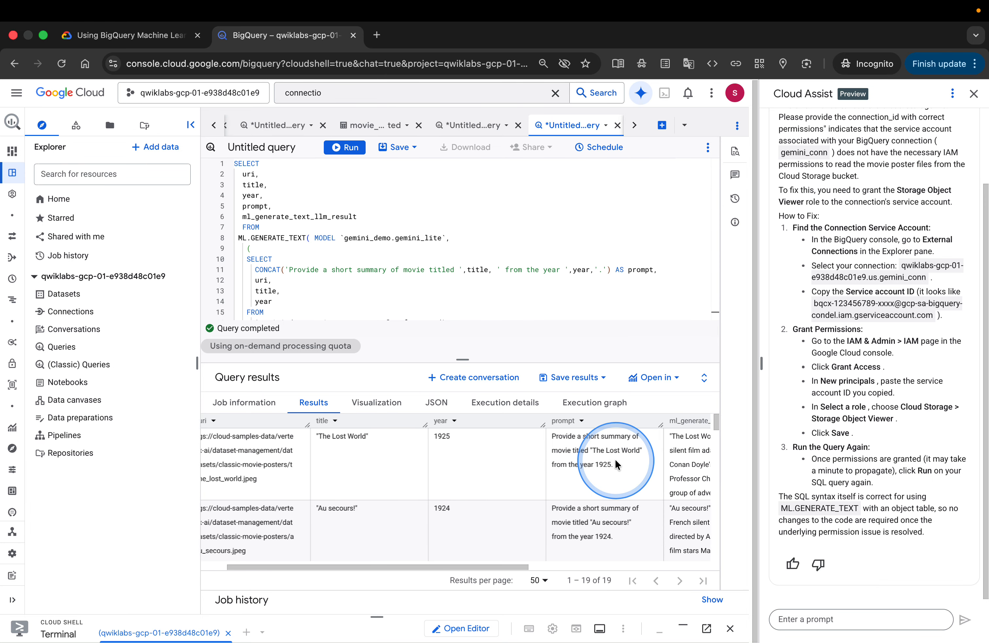
pyautogui.hscroll(-4, 616, 464)
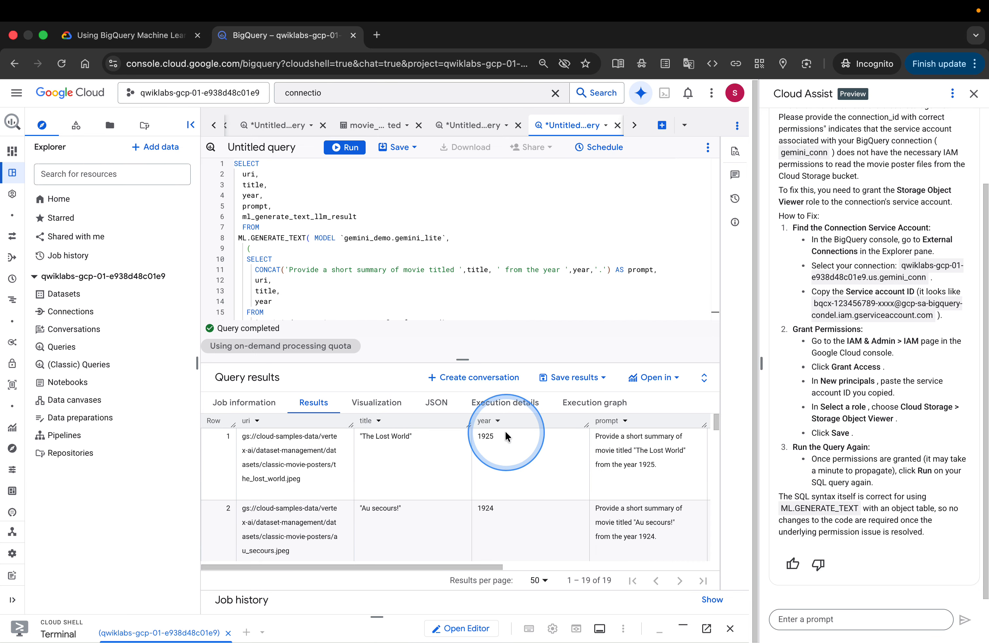
# Check progress for the Prompt Gemini to provide movie summaries for each poster objective
pyautogui.click(151, 35)
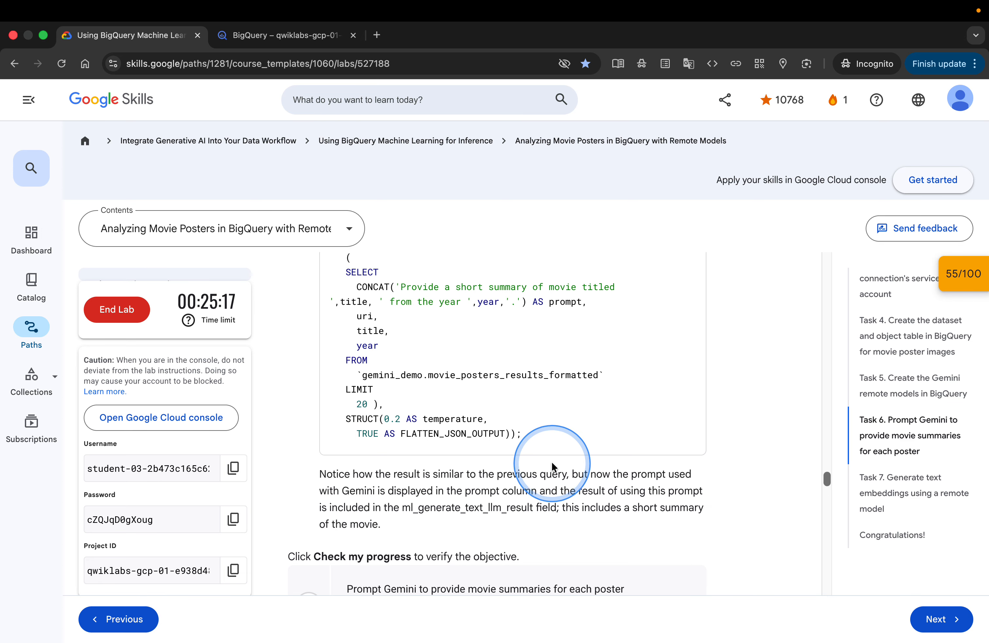
pyautogui.scroll(-2, 676, 484)
pyautogui.scroll(-3, 677, 484)
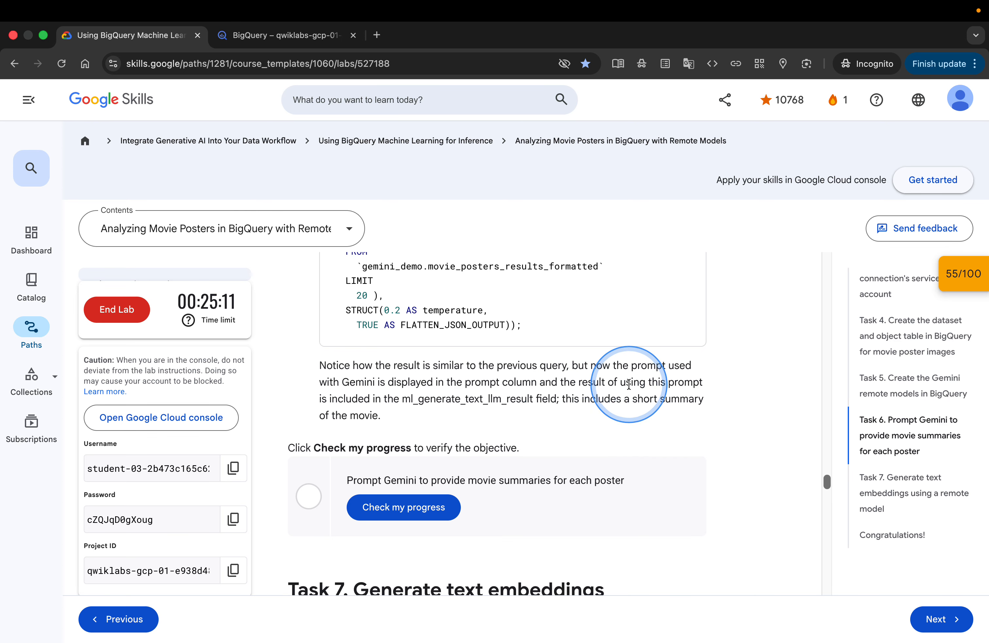
pyautogui.scroll(-2, 643, 386)
pyautogui.click(429, 459)
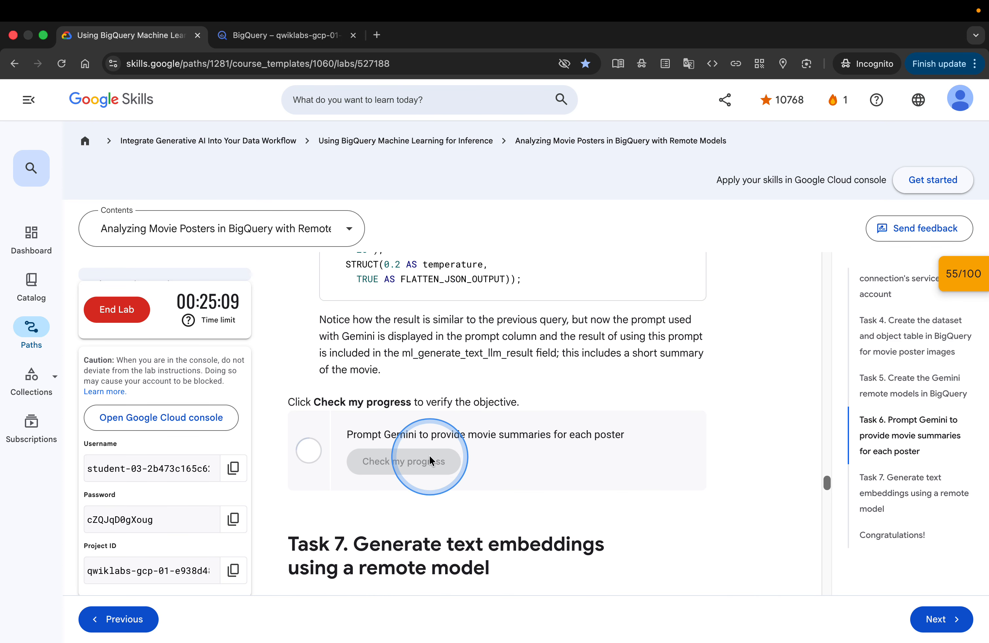
# Read the Task 7 instructions for creating the text embedding remote model
pyautogui.scroll(-3, 663, 459)
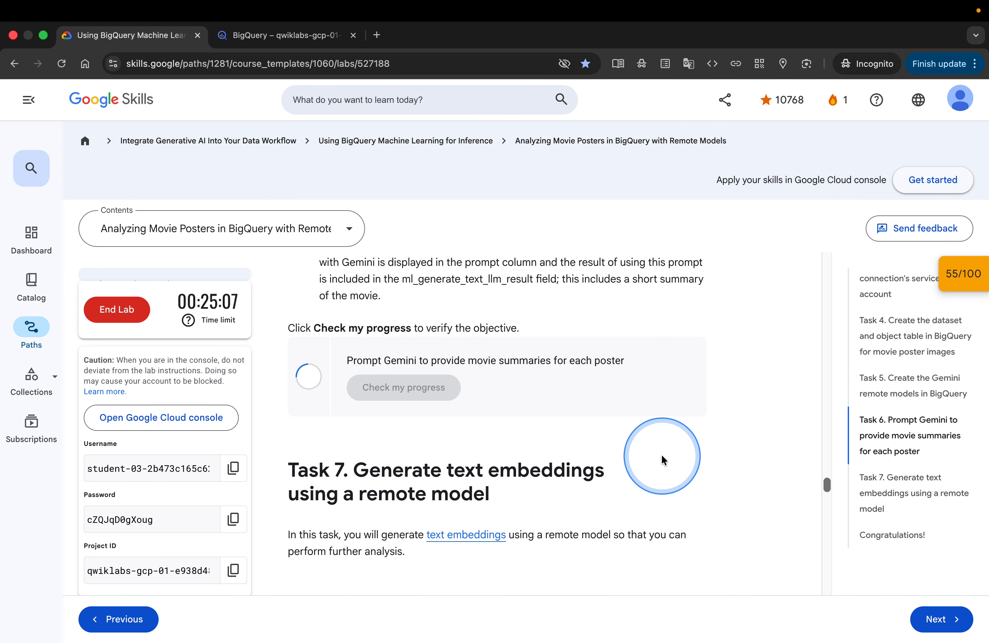
pyautogui.scroll(-6, 662, 459)
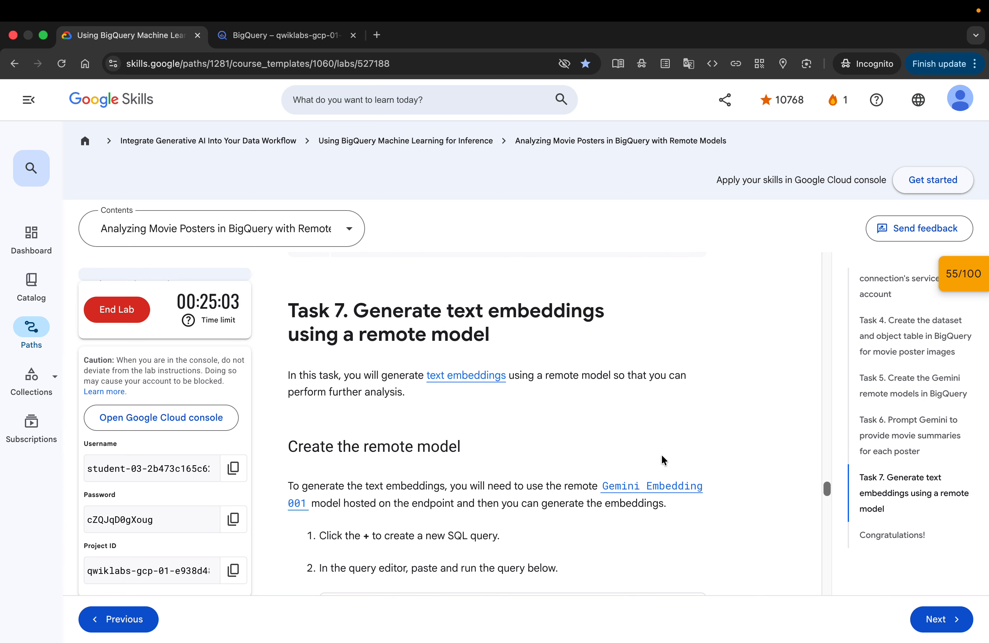
pyautogui.scroll(-3, 664, 459)
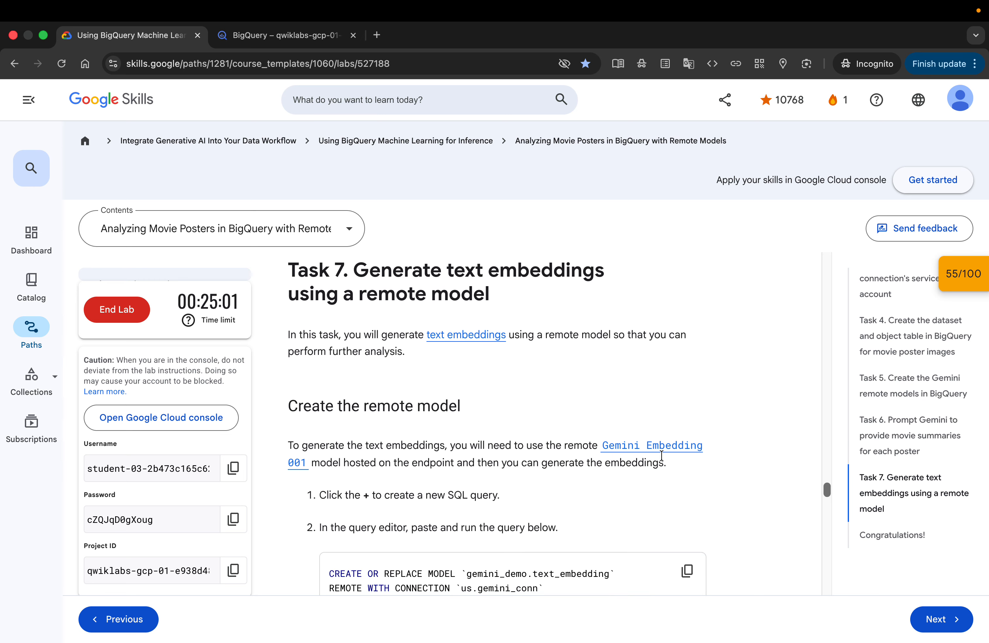
pyautogui.scroll(1, 663, 459)
pyautogui.scroll(-4, 662, 457)
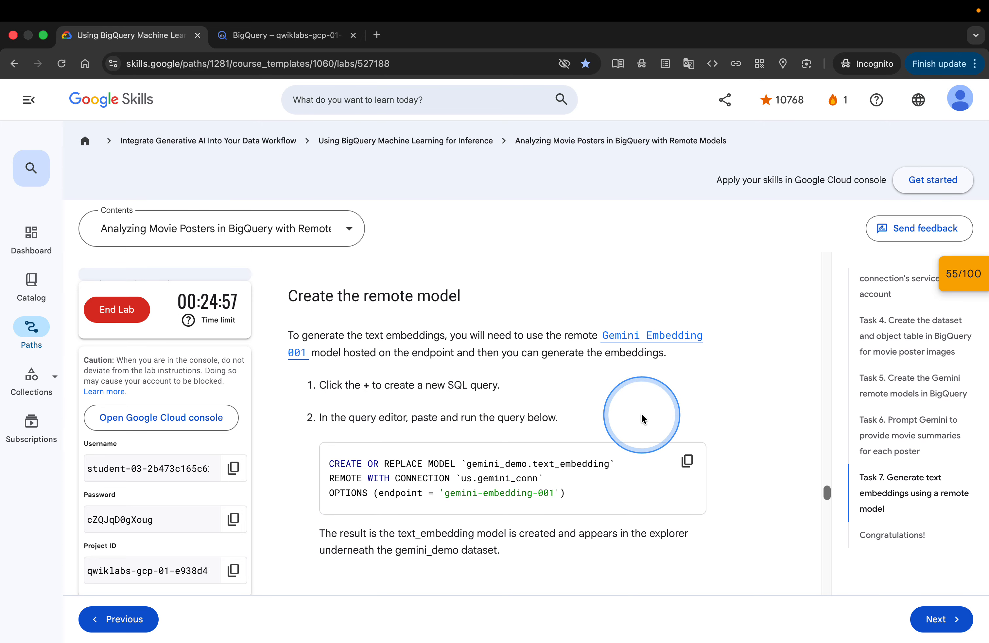
pyautogui.scroll(2, 642, 413)
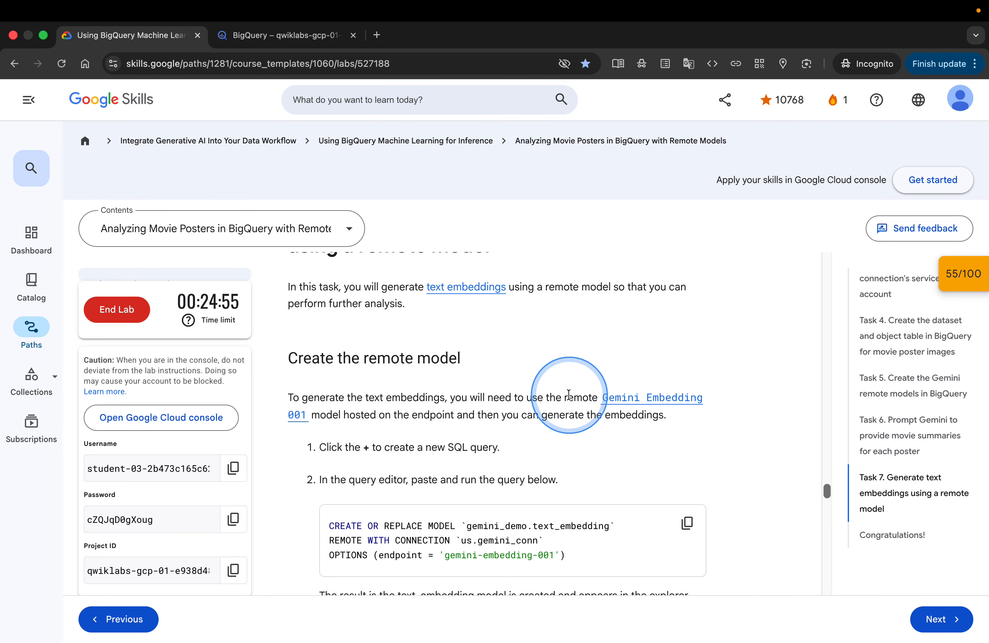
# Open the Gemini Embedding 001 documentation link in a new tab and look over it
pyautogui.rightClick(631, 398)
pyautogui.click(661, 406)
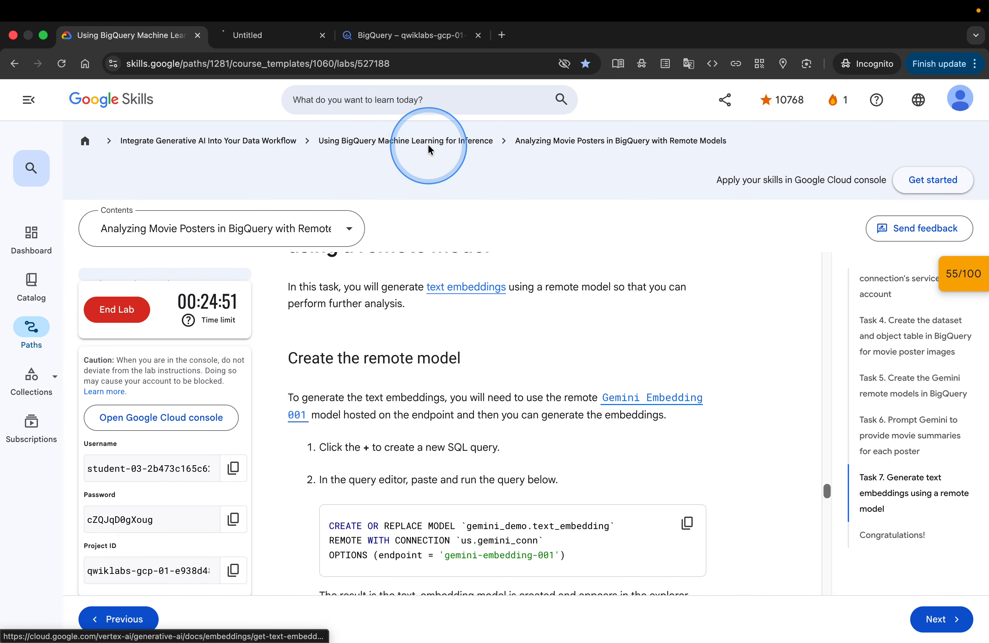
pyautogui.click(282, 36)
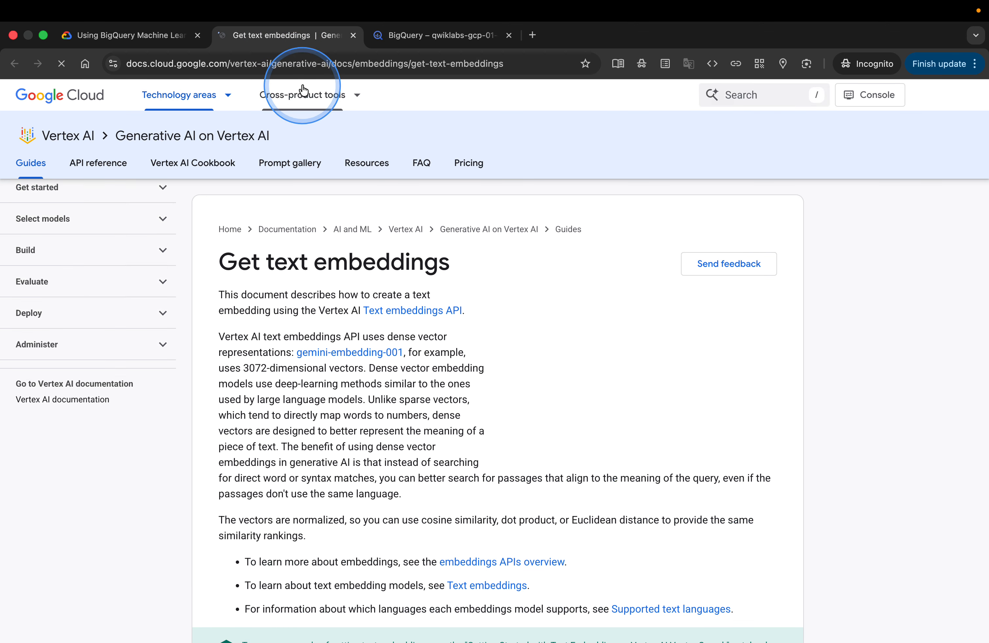
pyautogui.click(186, 26)
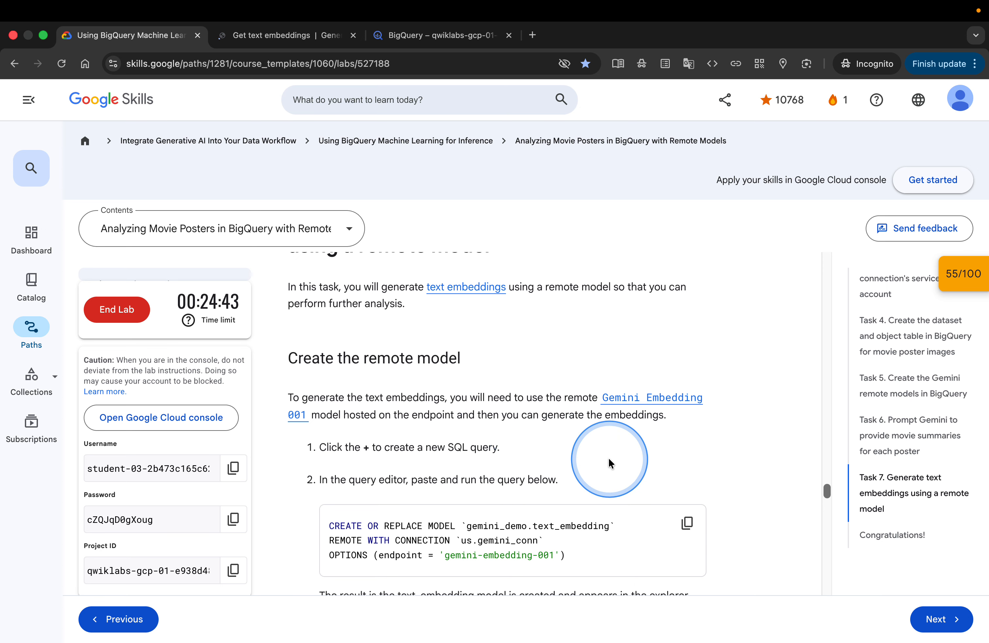
# Copy the CREATE MODEL query for gemini_demo.text_embedding and run it in a new SQL query tab
pyautogui.scroll(-5, 608, 456)
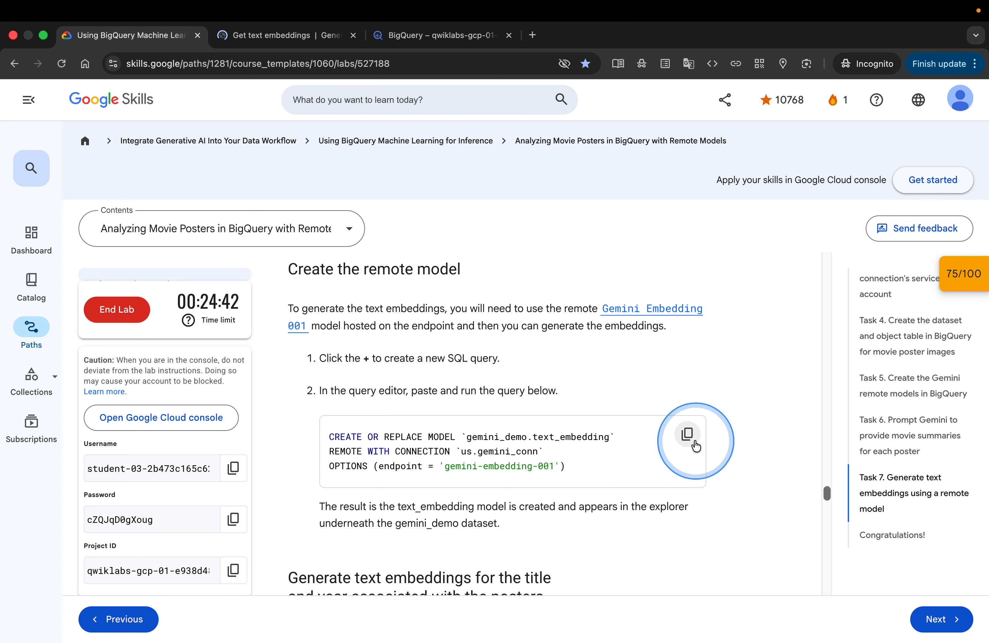
pyautogui.click(446, 42)
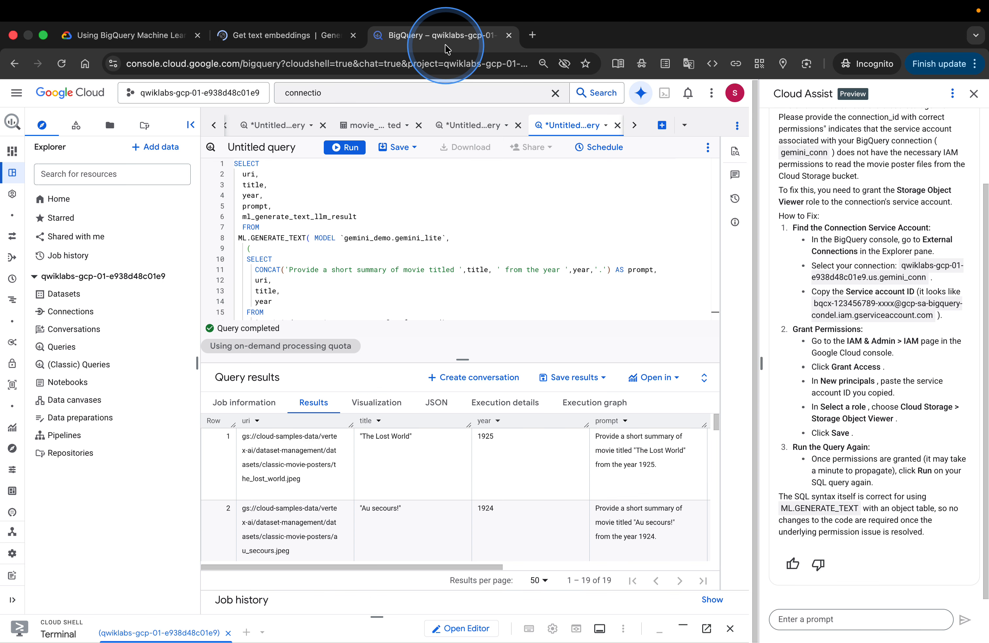
pyautogui.click(662, 126)
pyautogui.write("CREATE OR REPLACE MODEL `gemini_demo.text_embedding` REMOTE WITH CONNECTION `us.gemini_conn` OPTIONS (endpoint = 'gemini-embedding-001')")
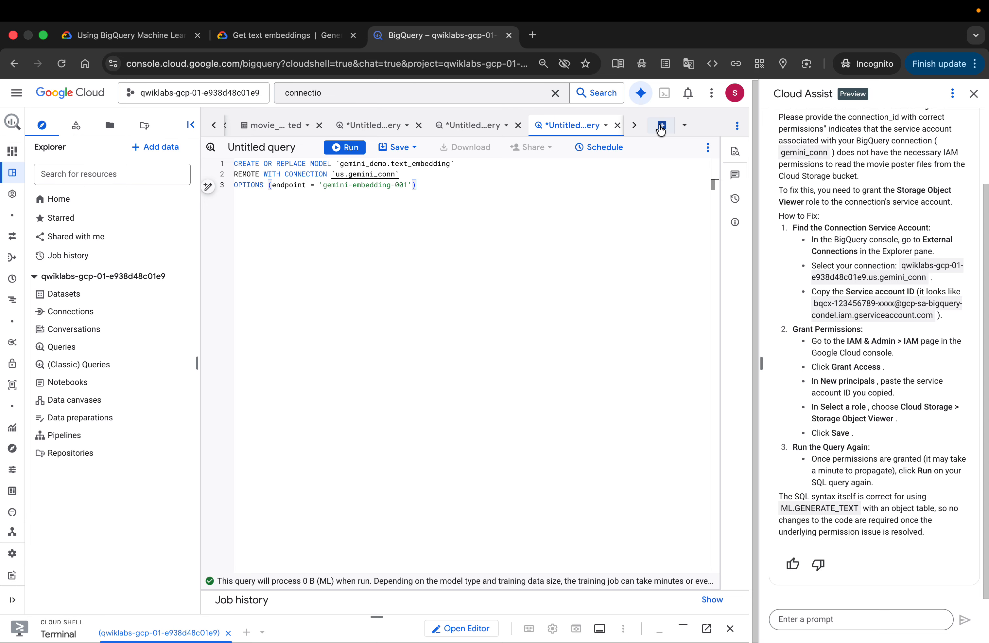
pyautogui.click(344, 148)
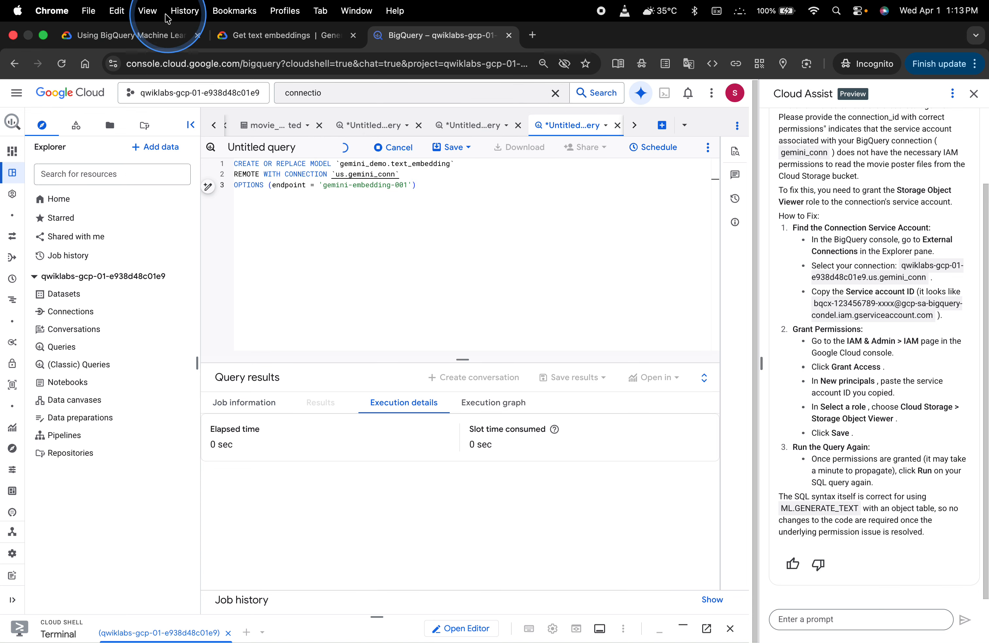
# Open the new text_embedding model and review its model details and remote endpoint
pyautogui.click(165, 35)
pyautogui.scroll(-2, 597, 404)
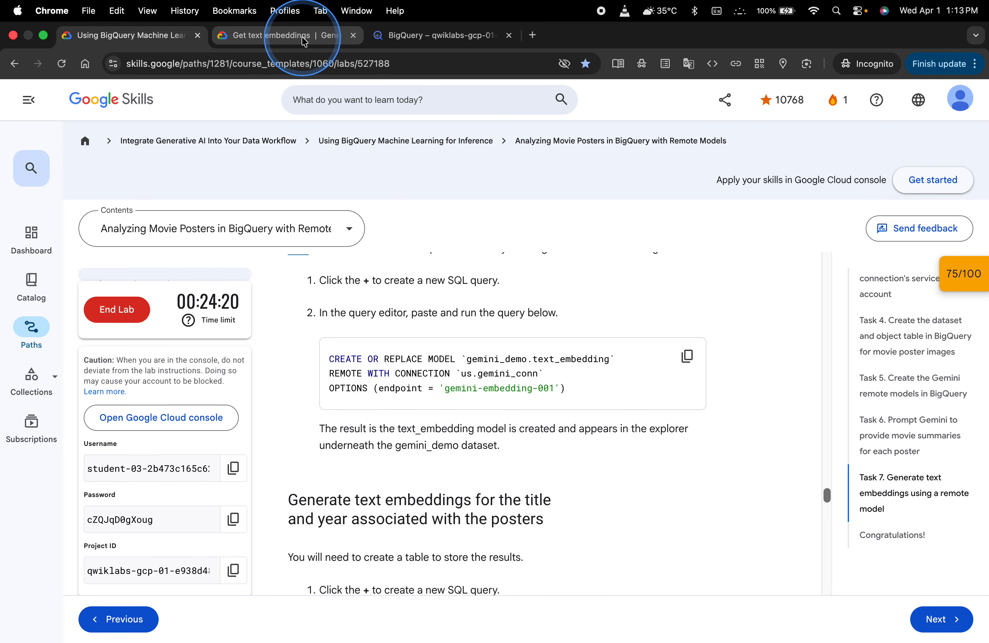
pyautogui.click(392, 35)
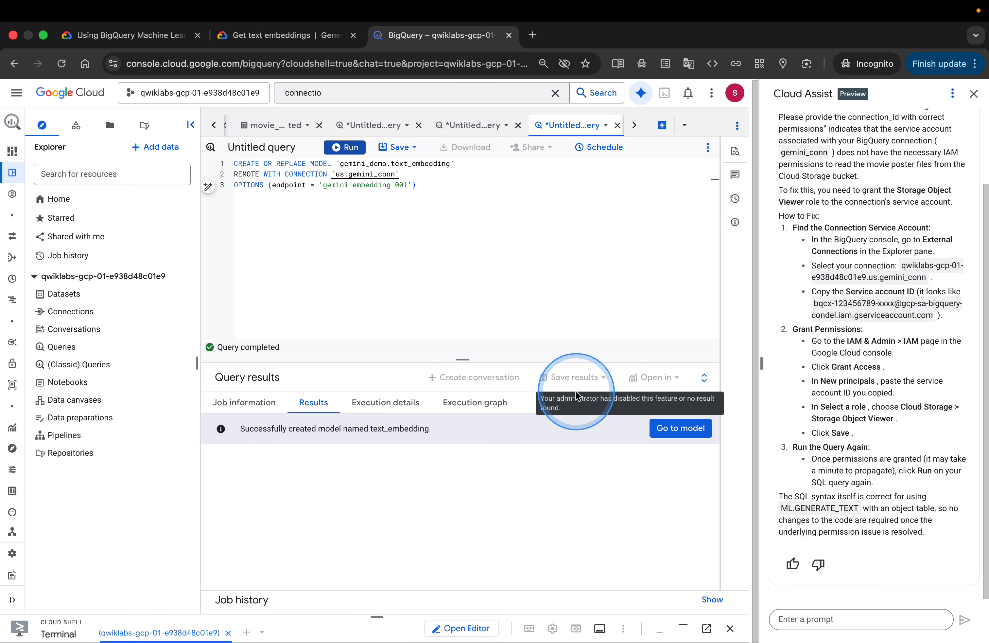
pyautogui.click(680, 434)
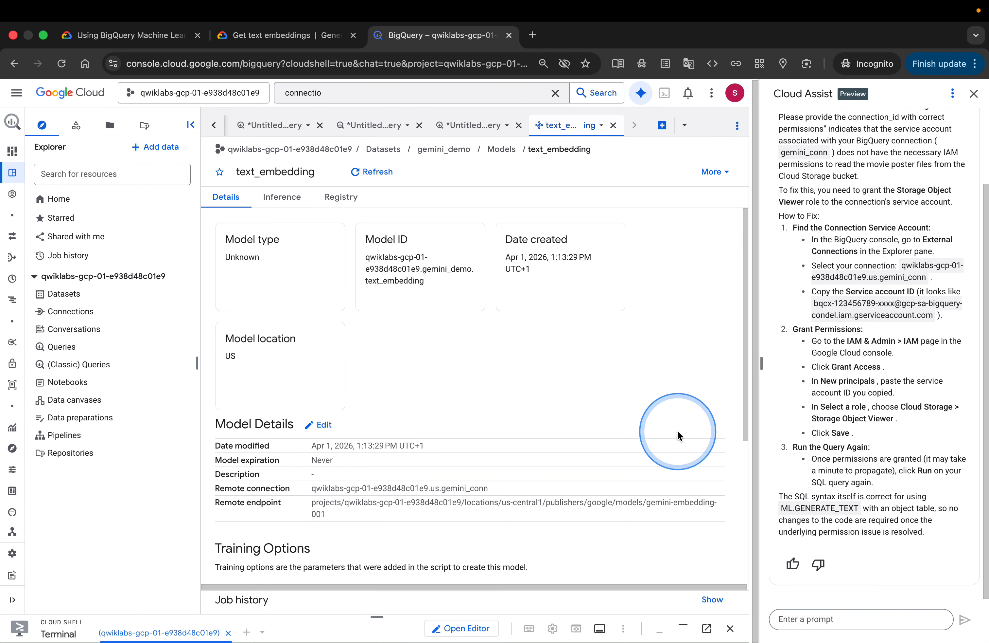
pyautogui.scroll(-3, 642, 403)
pyautogui.scroll(-4, 642, 403)
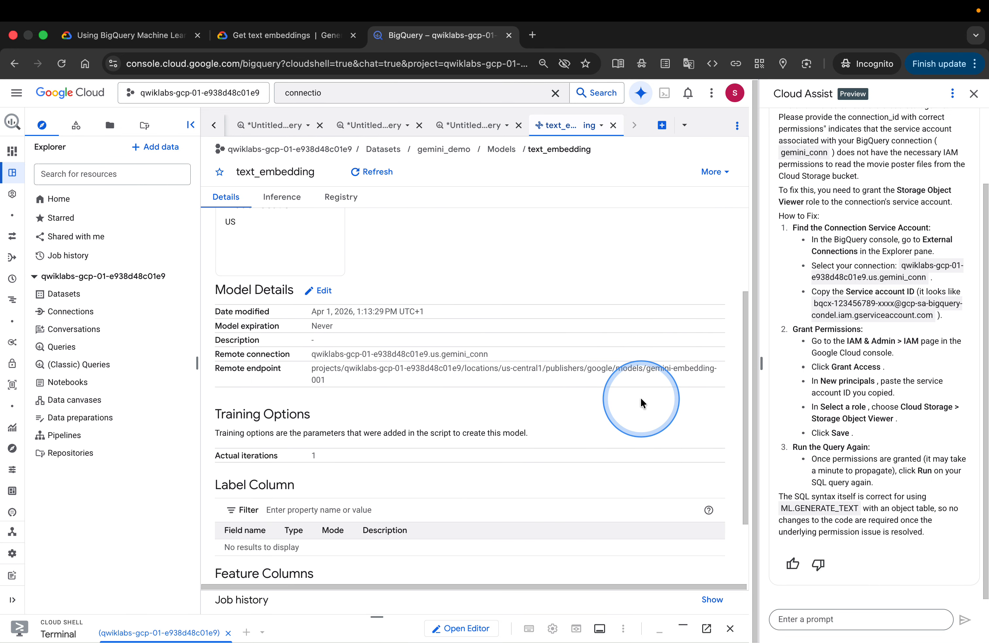
# Copy and run the ML.GENERATE_EMBEDDING query creating the movie_posters_results_embeddings table in a new query tab, then open the table
pyautogui.click(185, 39)
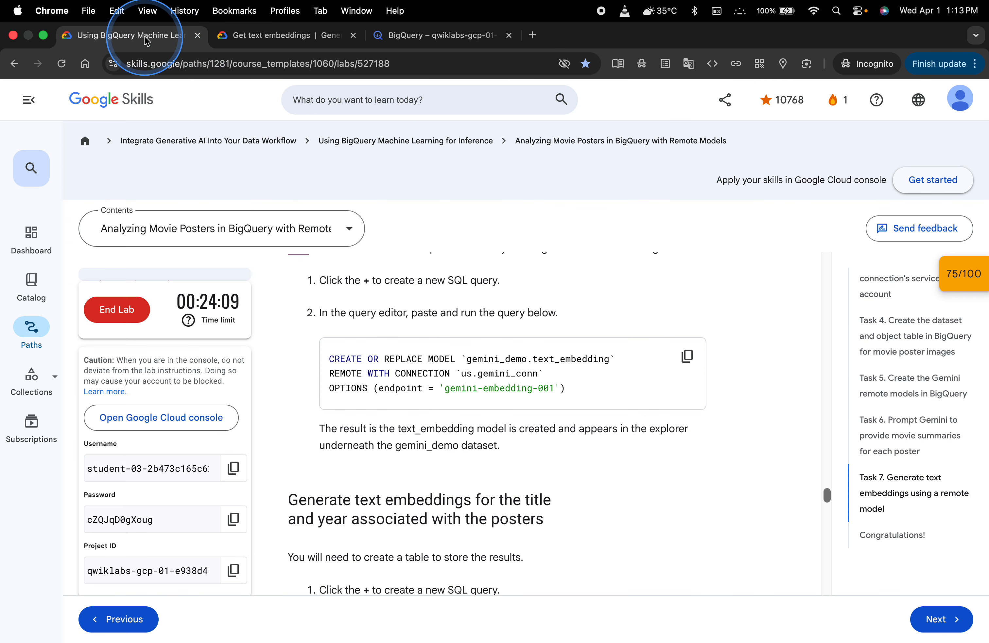
pyautogui.scroll(-3, 605, 489)
pyautogui.scroll(-2, 605, 494)
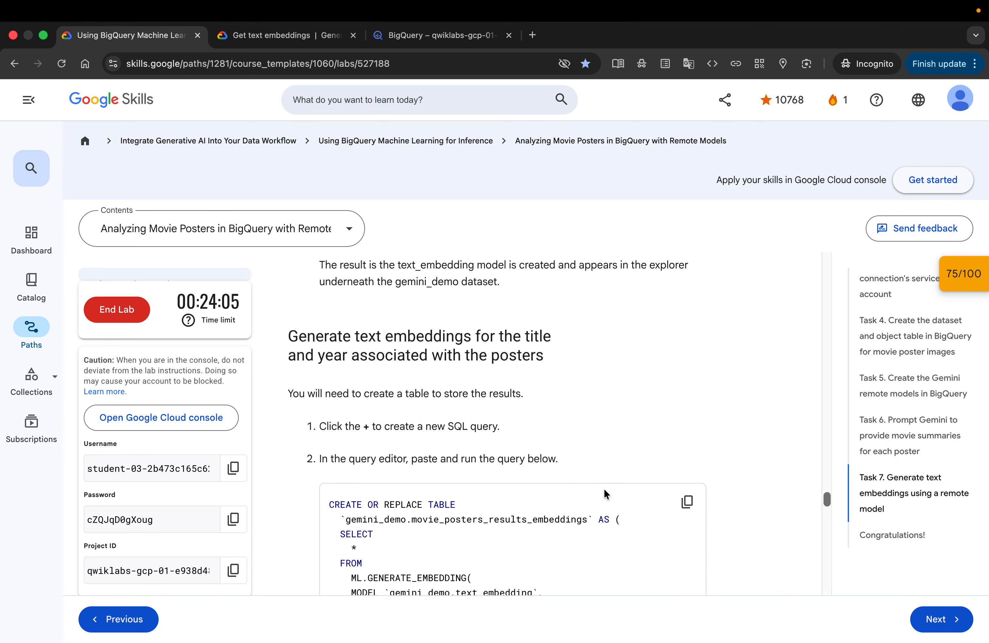
pyautogui.scroll(-2, 604, 487)
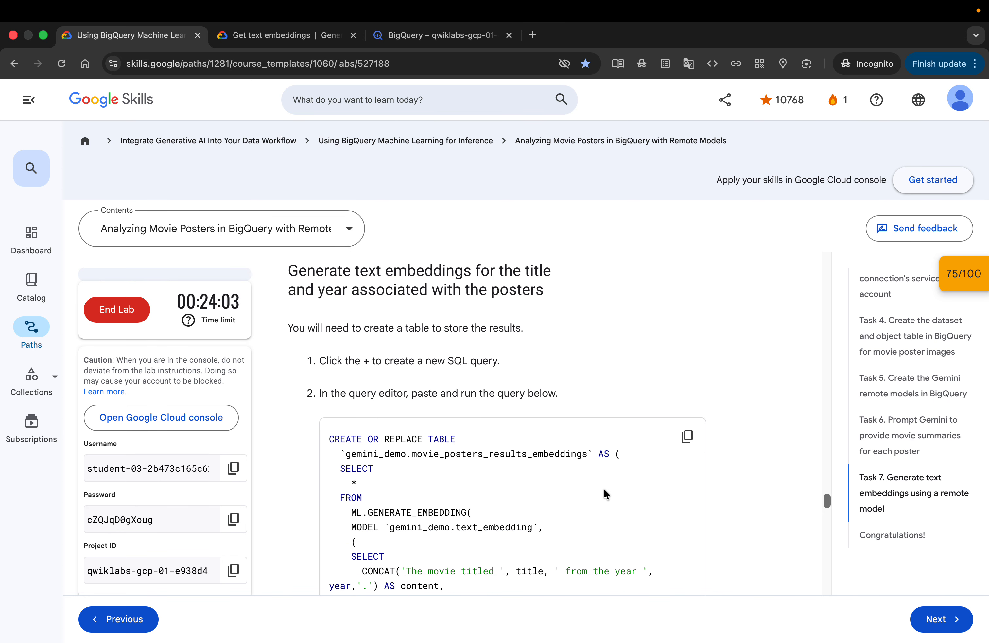
pyautogui.click(694, 443)
pyautogui.click(442, 35)
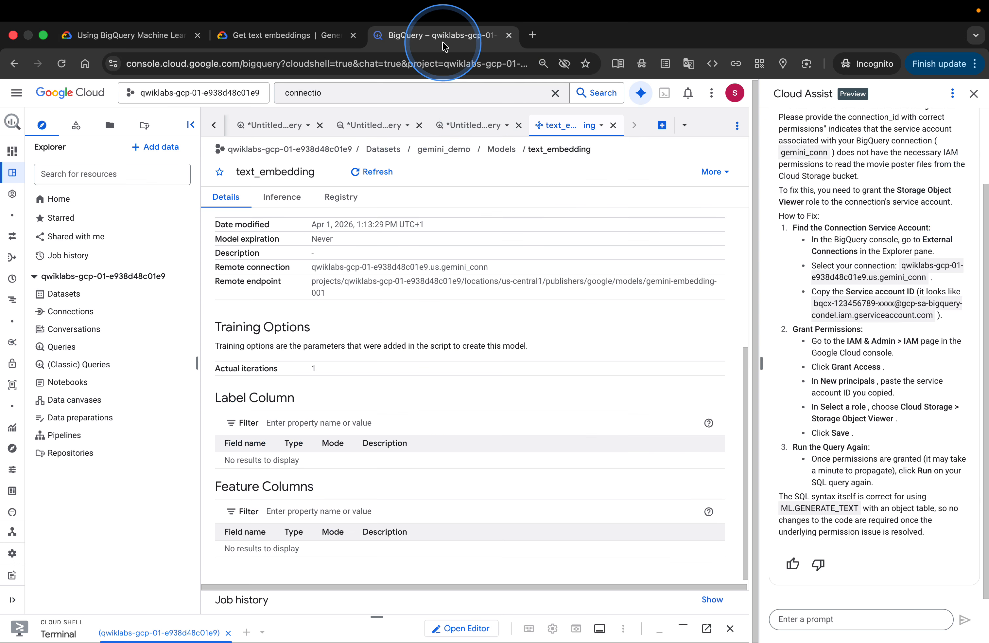
pyautogui.click(663, 130)
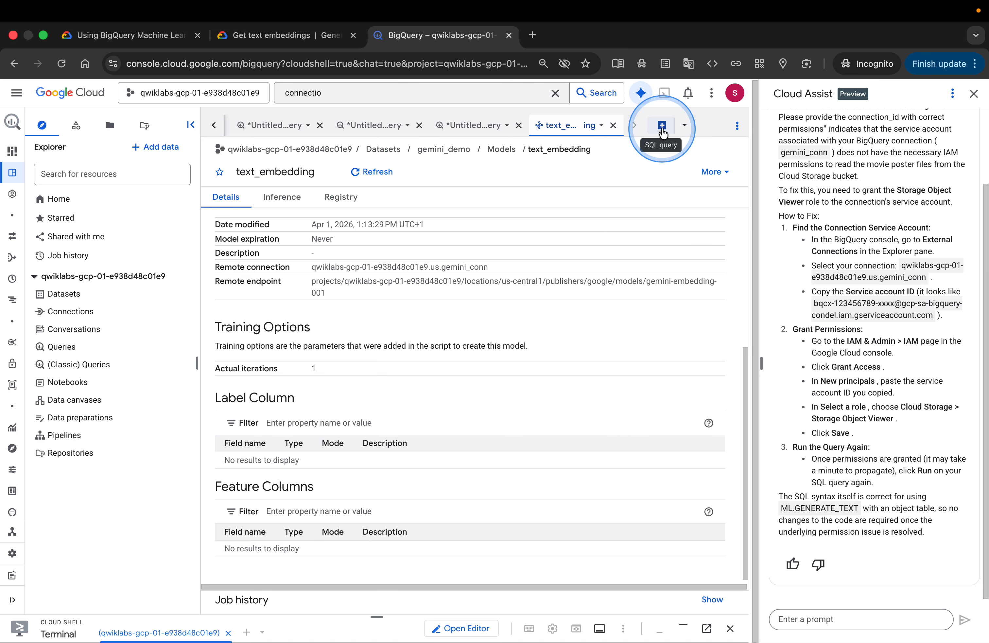
pyautogui.press('super+v')
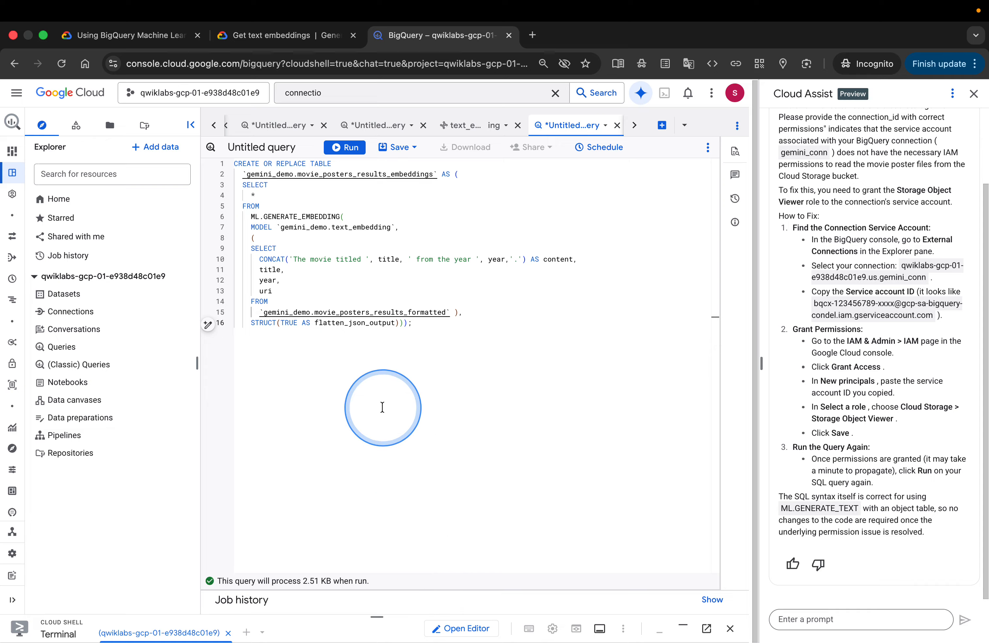
pyautogui.click(352, 148)
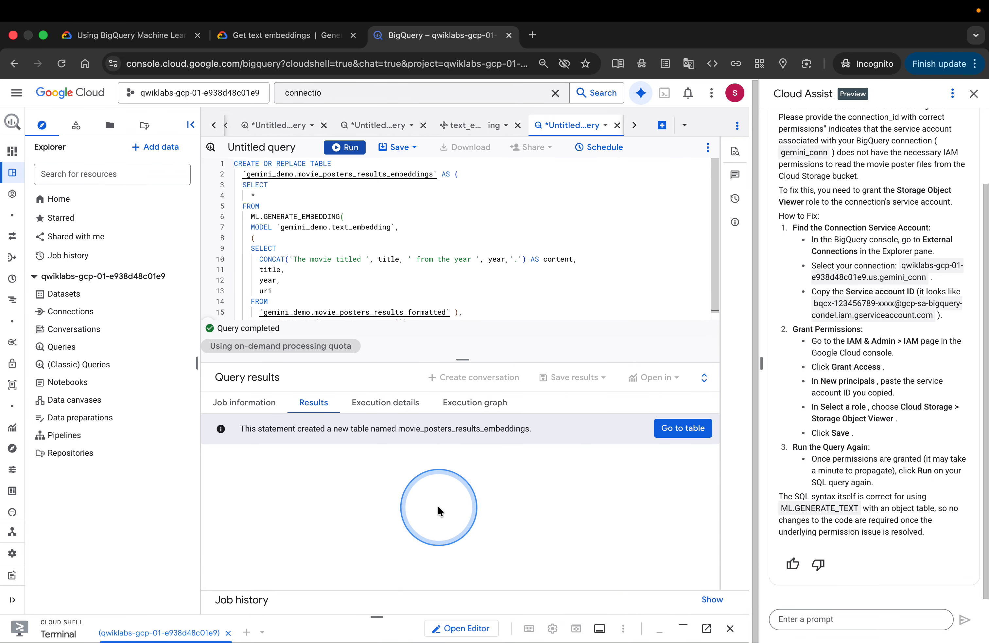
pyautogui.click(666, 427)
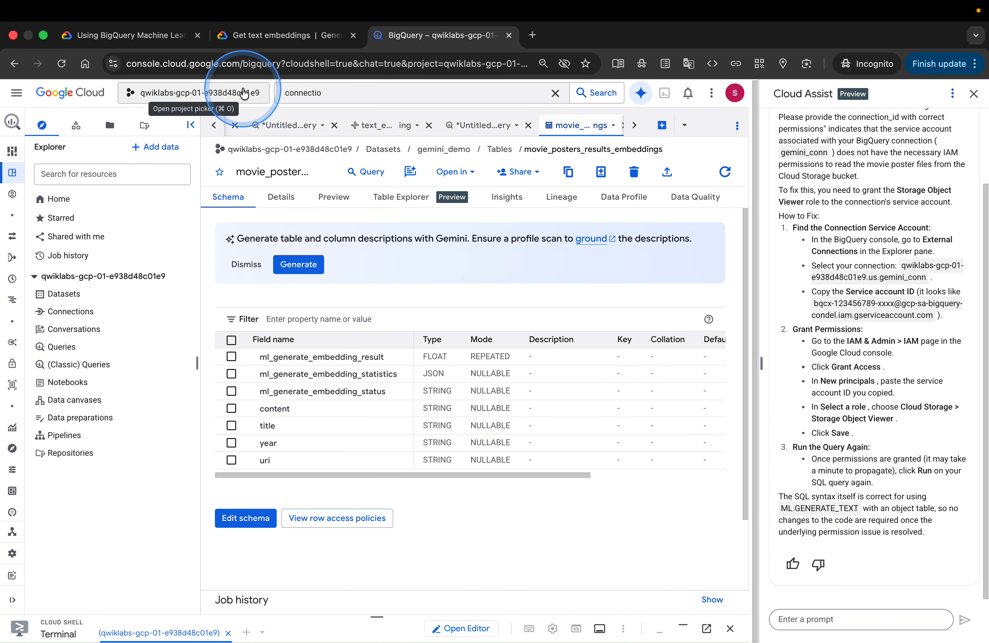
# Copy and run SELECT * FROM gemini_demo.movie_posters_results_embeddings in a new query tab and scroll through the embeddings
pyautogui.click(183, 37)
pyautogui.scroll(-10, 592, 450)
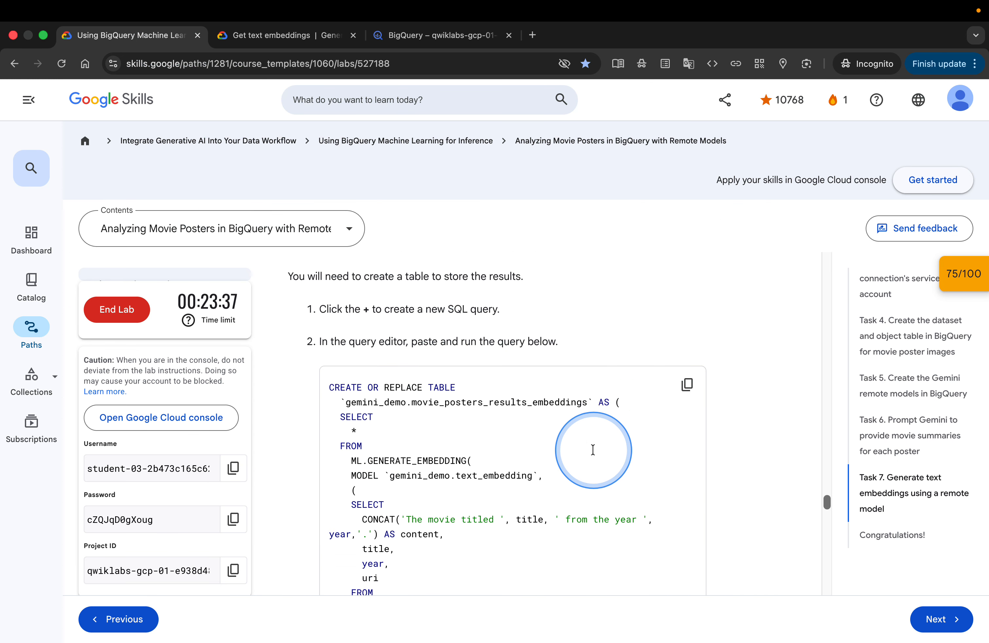
pyautogui.scroll(-2, 595, 453)
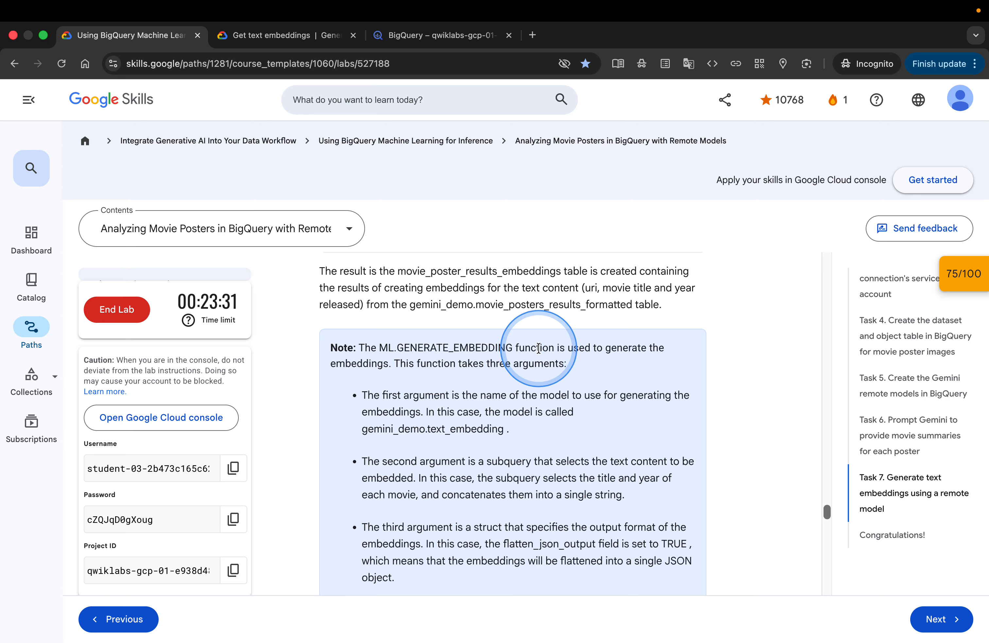
pyautogui.scroll(-1, 430, 382)
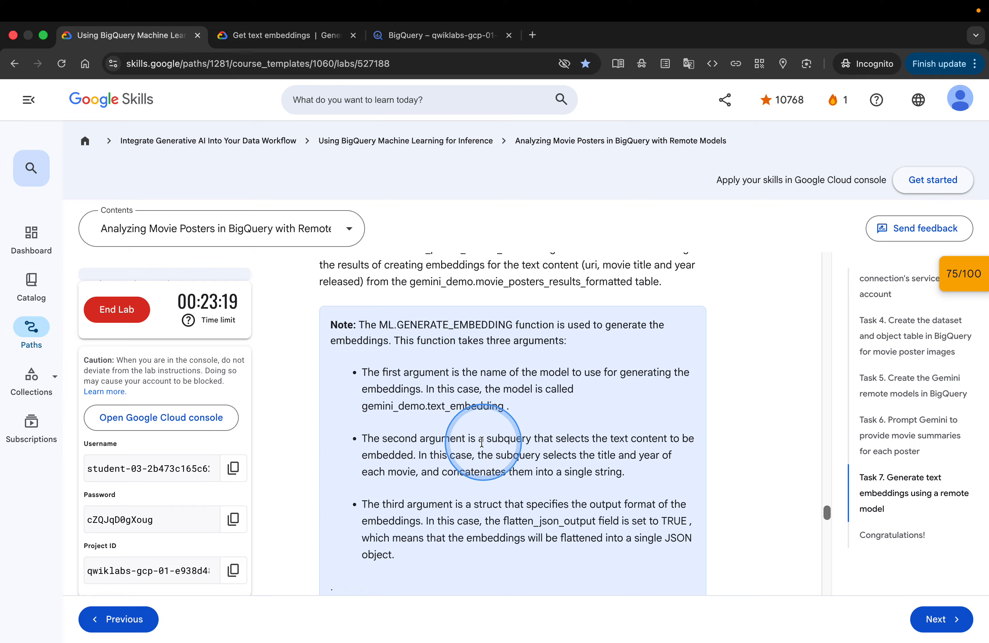
pyautogui.scroll(-3, 363, 500)
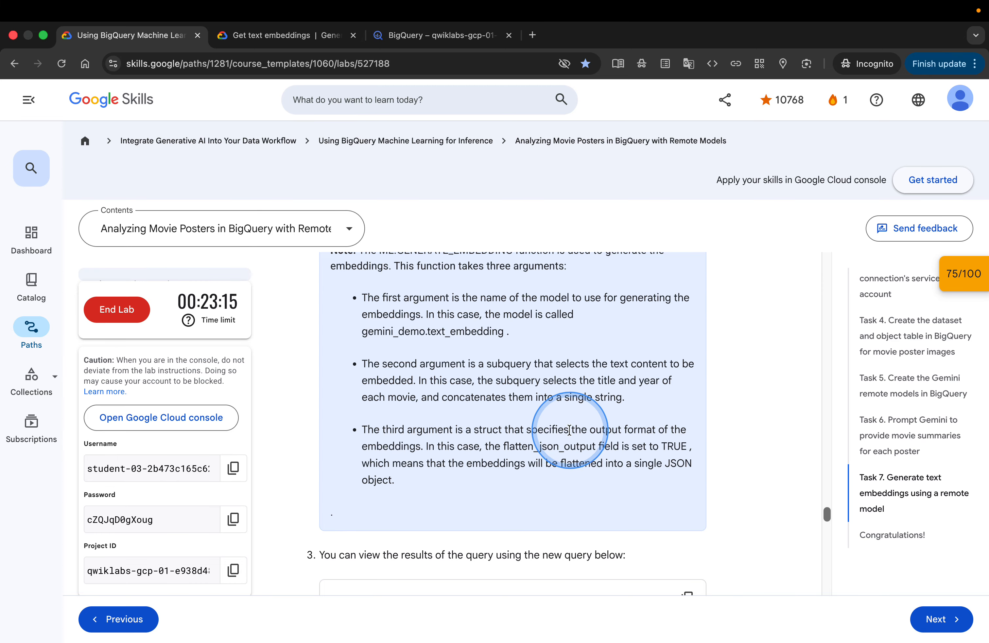
pyautogui.scroll(-5, 579, 463)
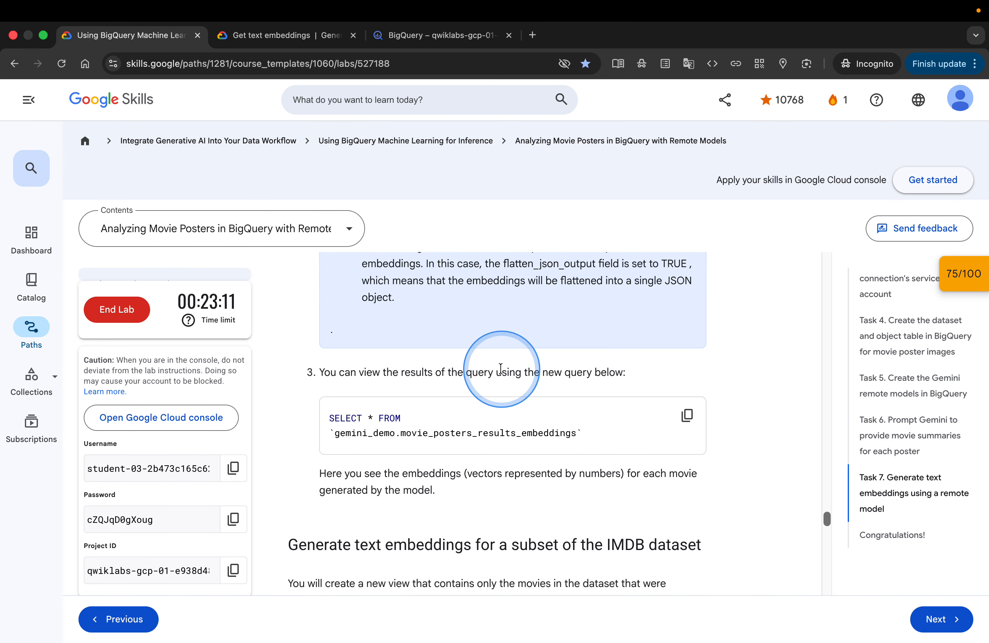
pyautogui.click(687, 415)
pyautogui.click(418, 35)
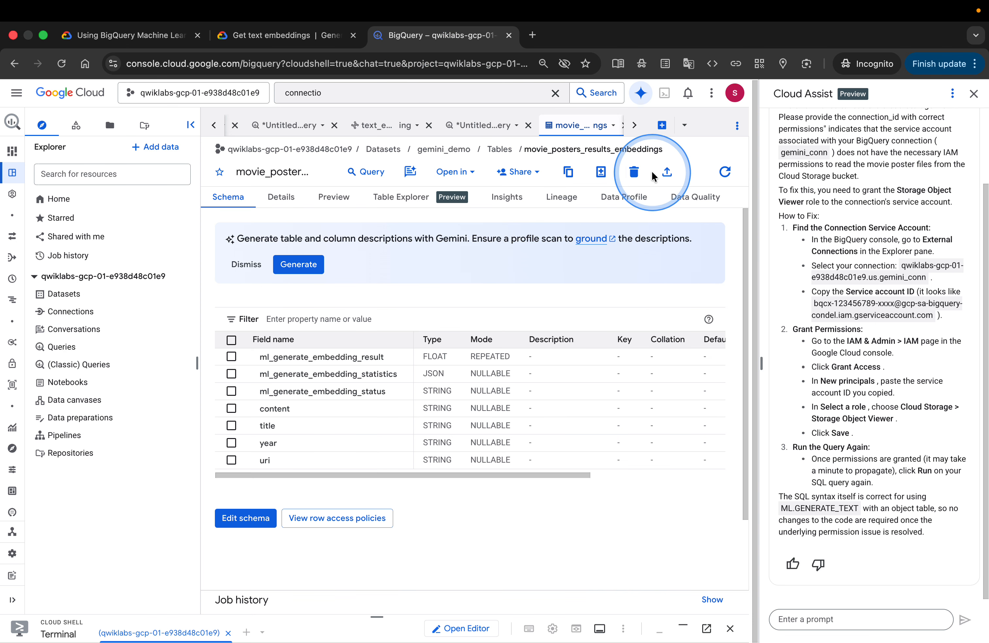
pyautogui.click(661, 125)
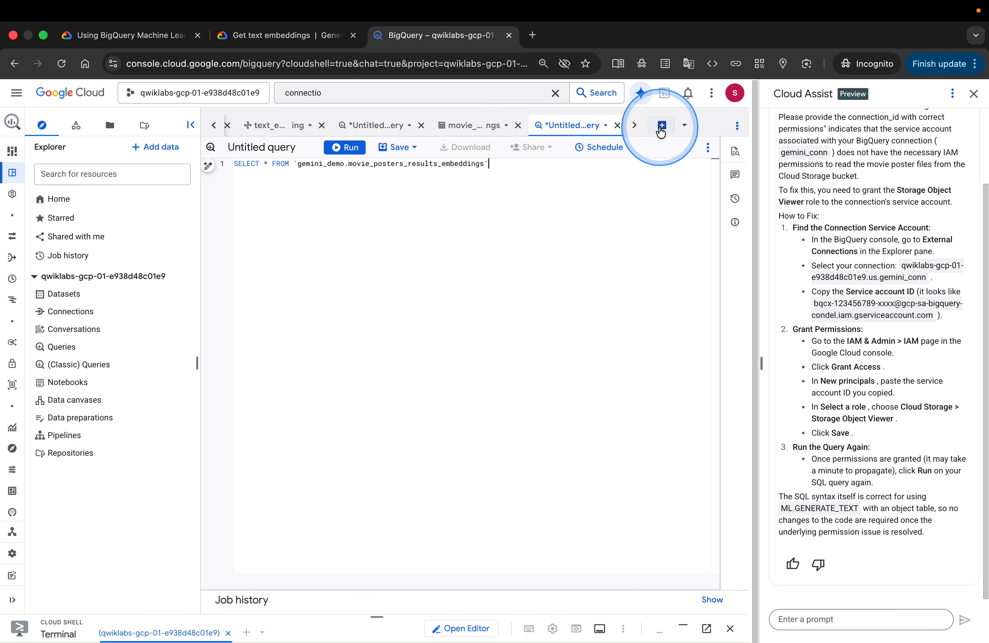
pyautogui.click(346, 147)
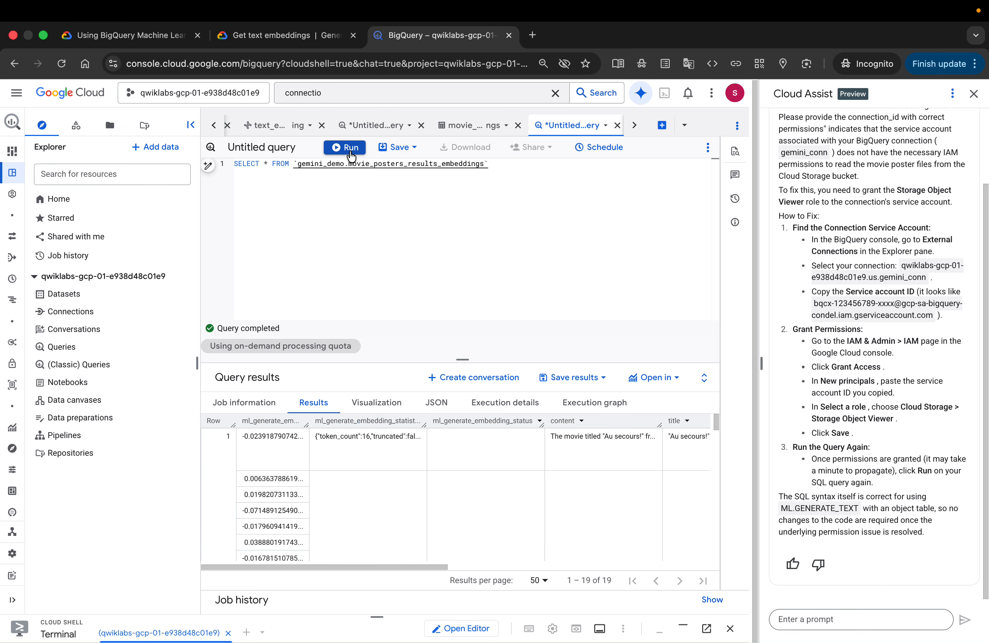
pyautogui.scroll(-5, 445, 492)
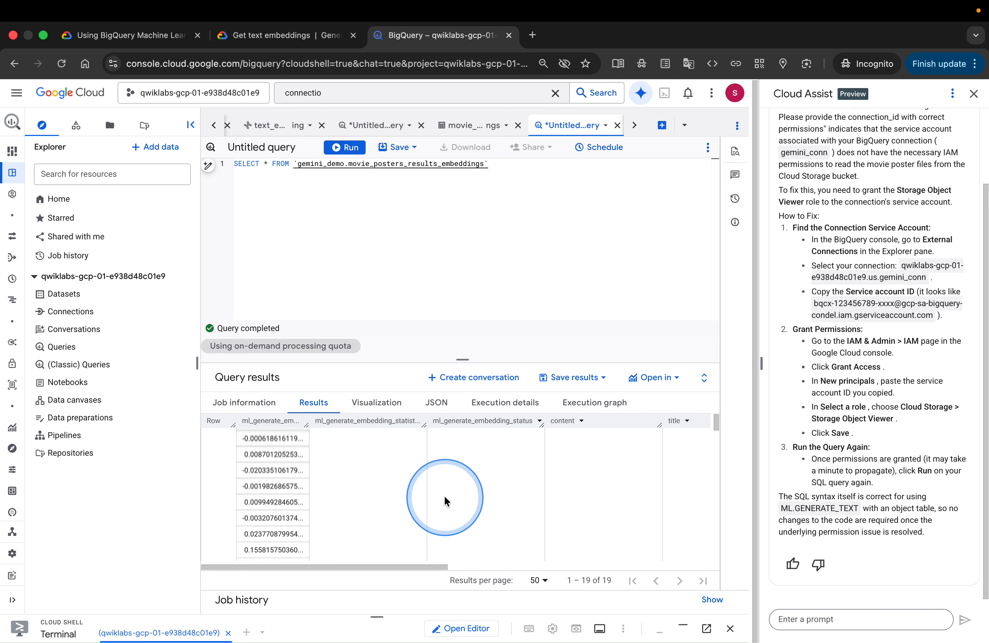
pyautogui.scroll(10, 444, 495)
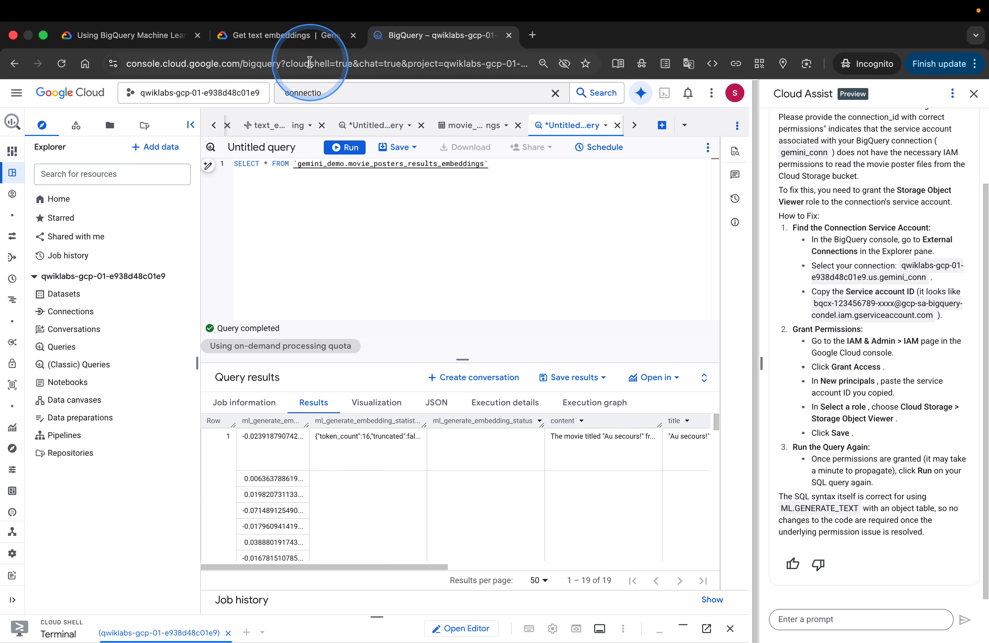
# Copy the CREATE OR REPLACE VIEW gemini_demo.imdb_movies query and paste it into a new query tab
pyautogui.click(170, 37)
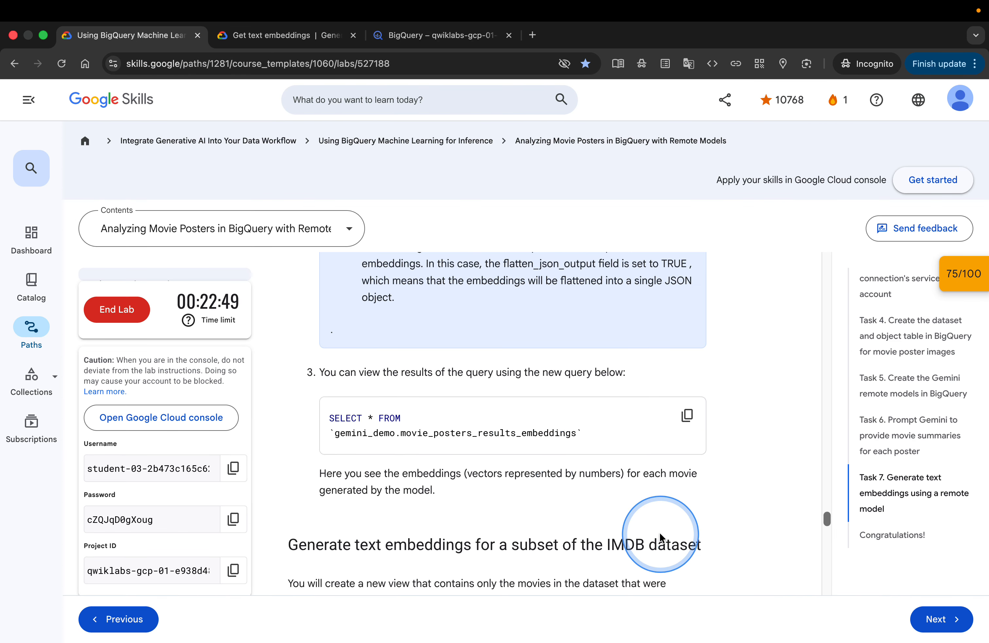
pyautogui.scroll(-3, 660, 535)
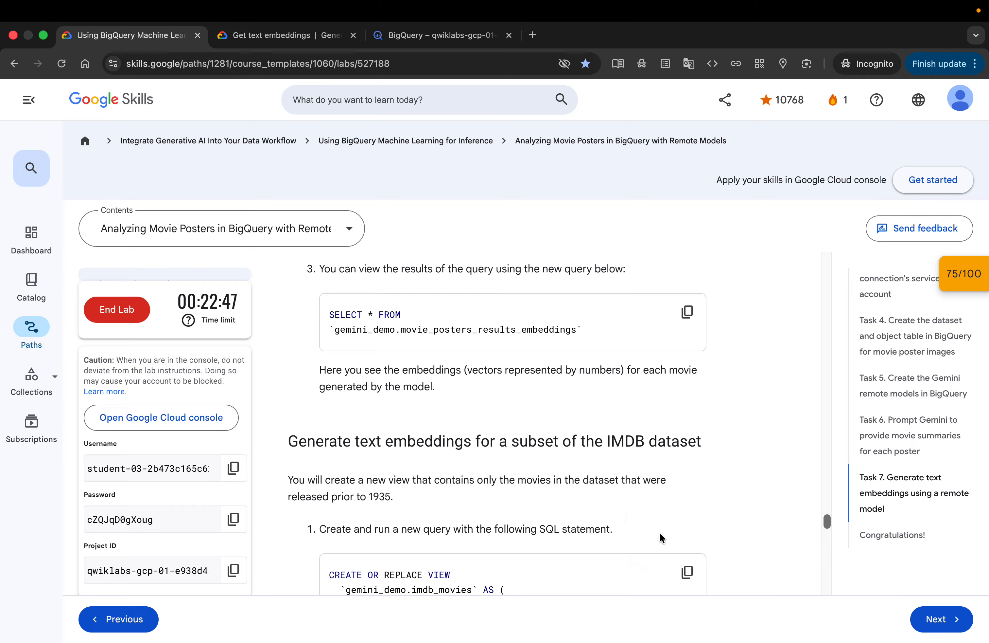
pyautogui.scroll(-4, 659, 533)
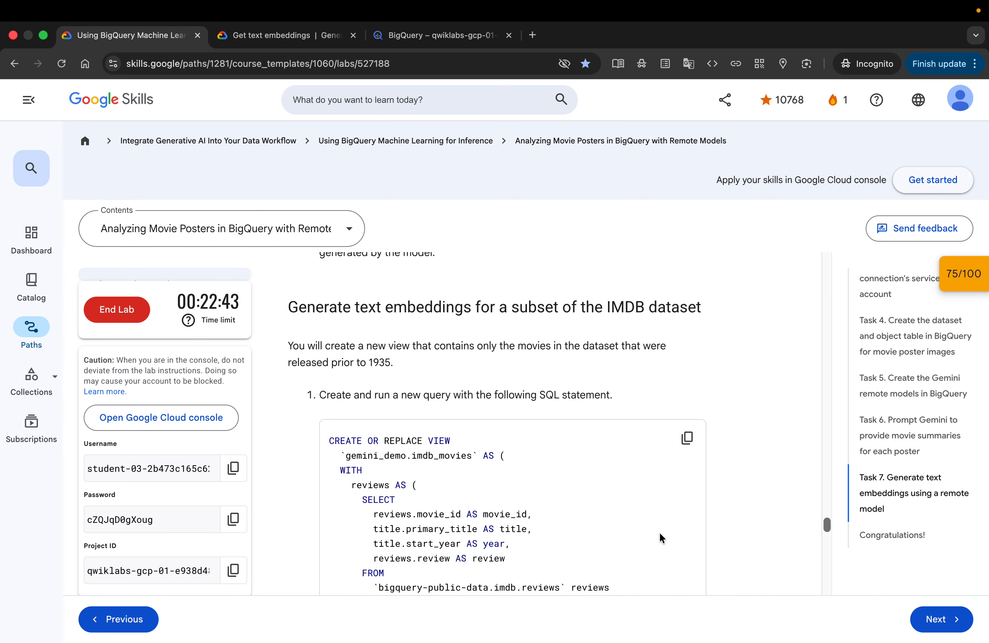
pyautogui.scroll(-1, 660, 536)
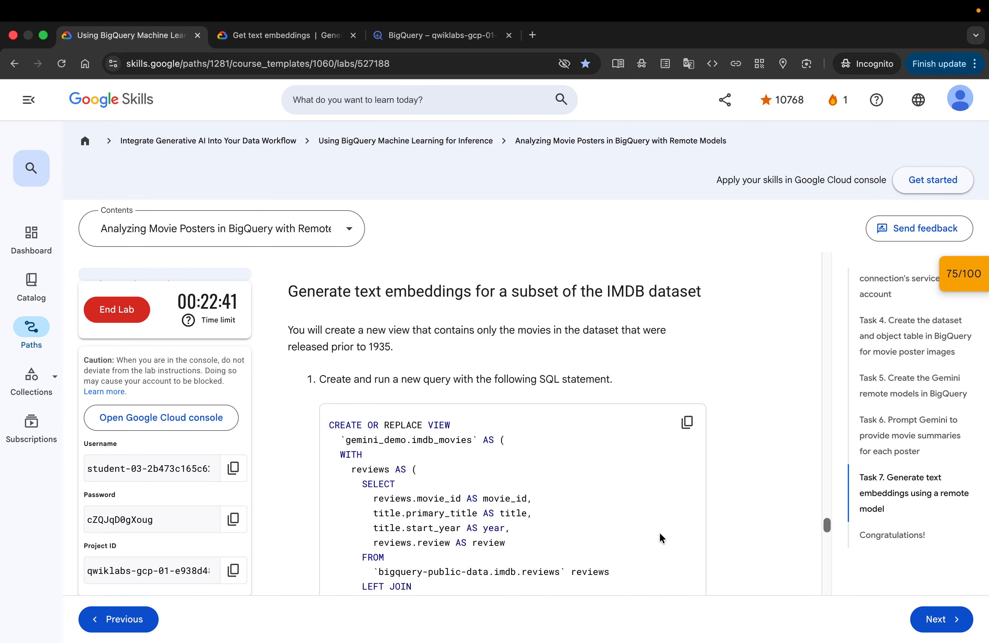
pyautogui.scroll(-2, 659, 531)
pyautogui.click(685, 380)
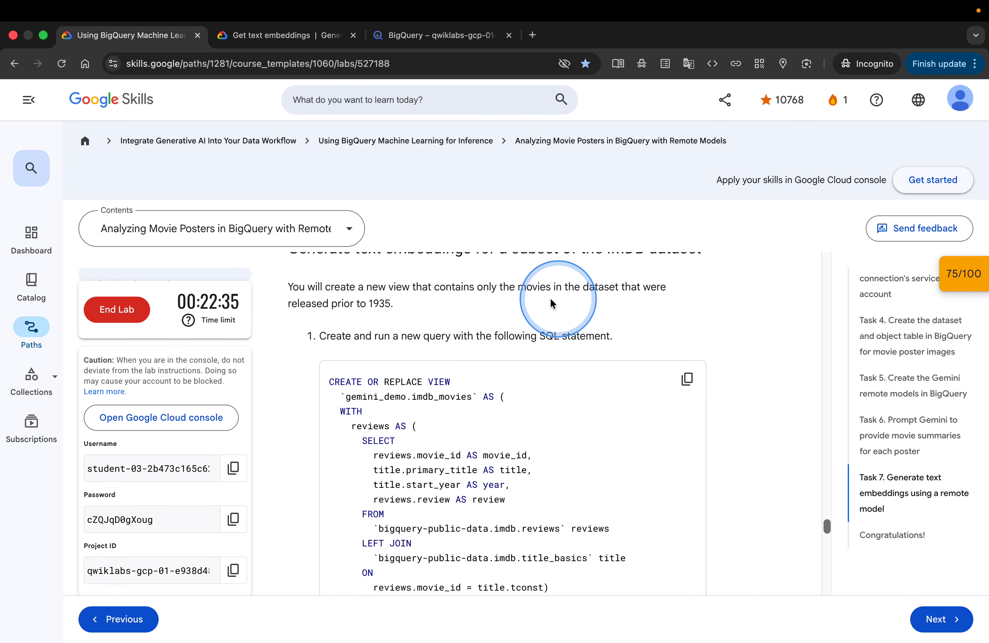
pyautogui.click(408, 44)
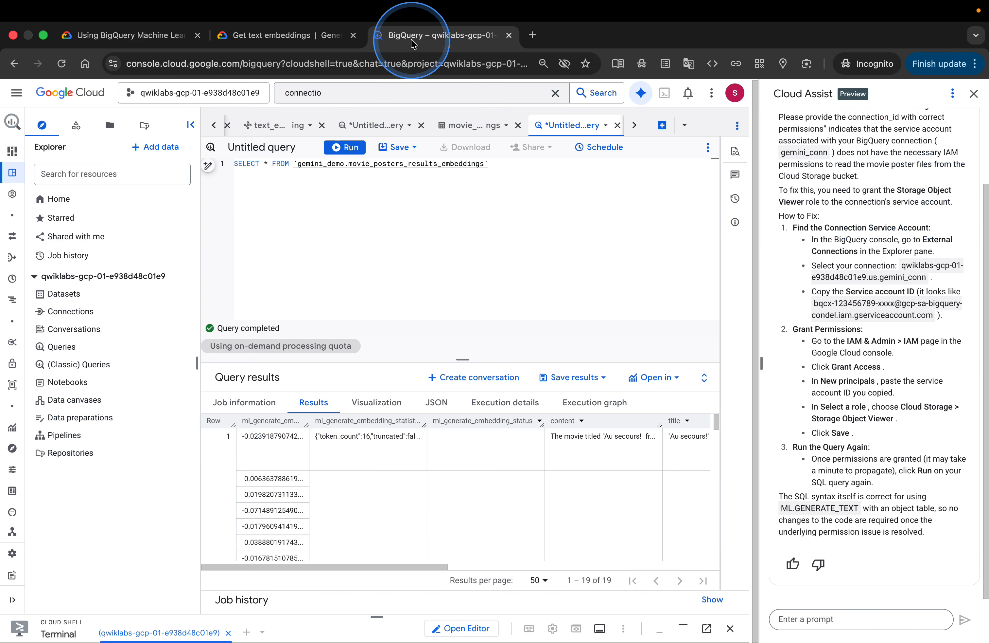
pyautogui.click(662, 125)
pyautogui.press('super+v')
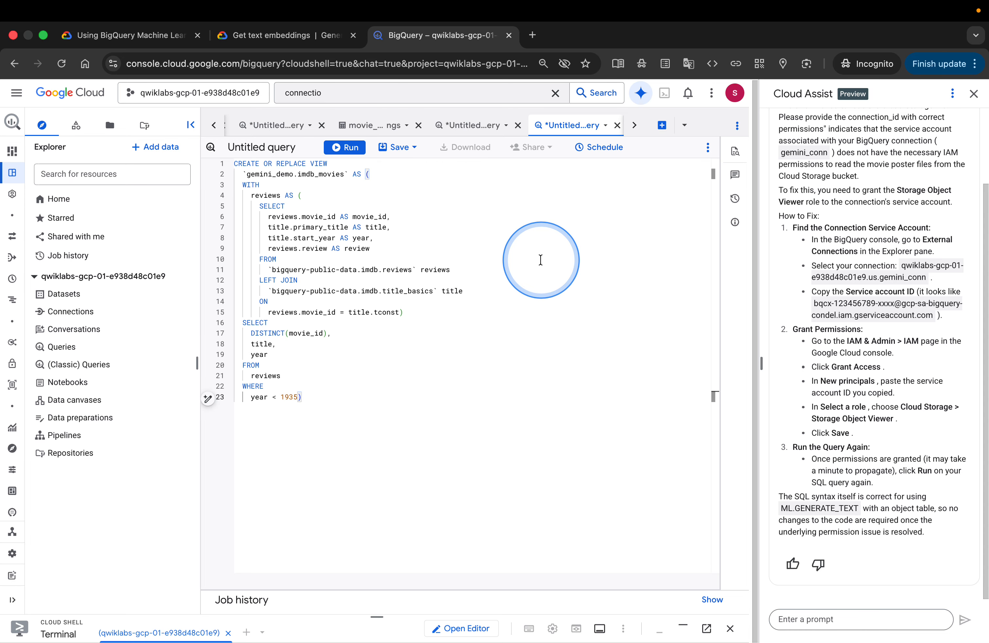
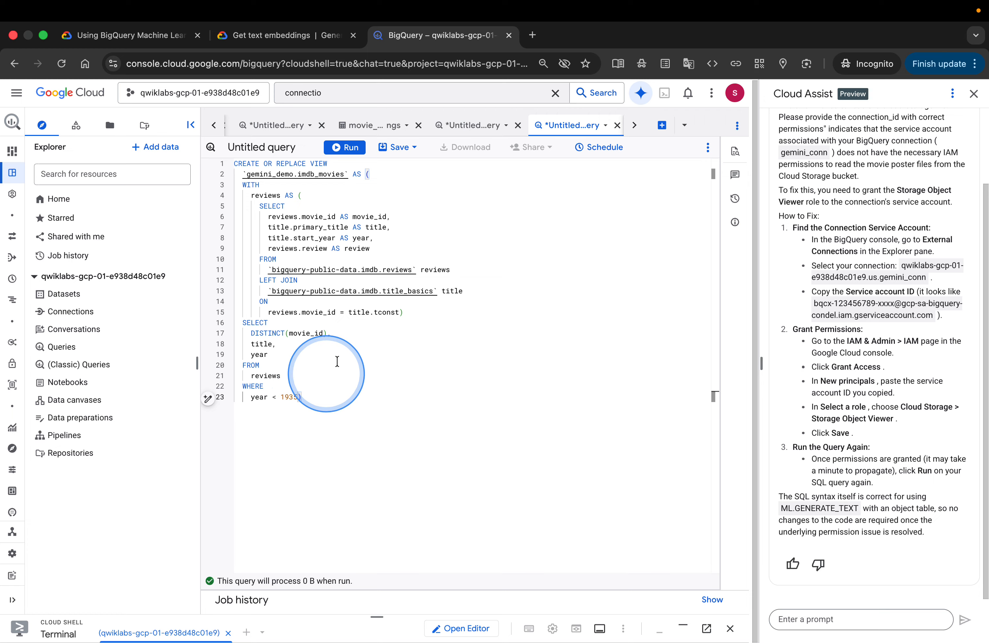
# Run the CREATE OR REPLACE VIEW gemini_demo.imdb_movies query and open the new view
pyautogui.click(346, 149)
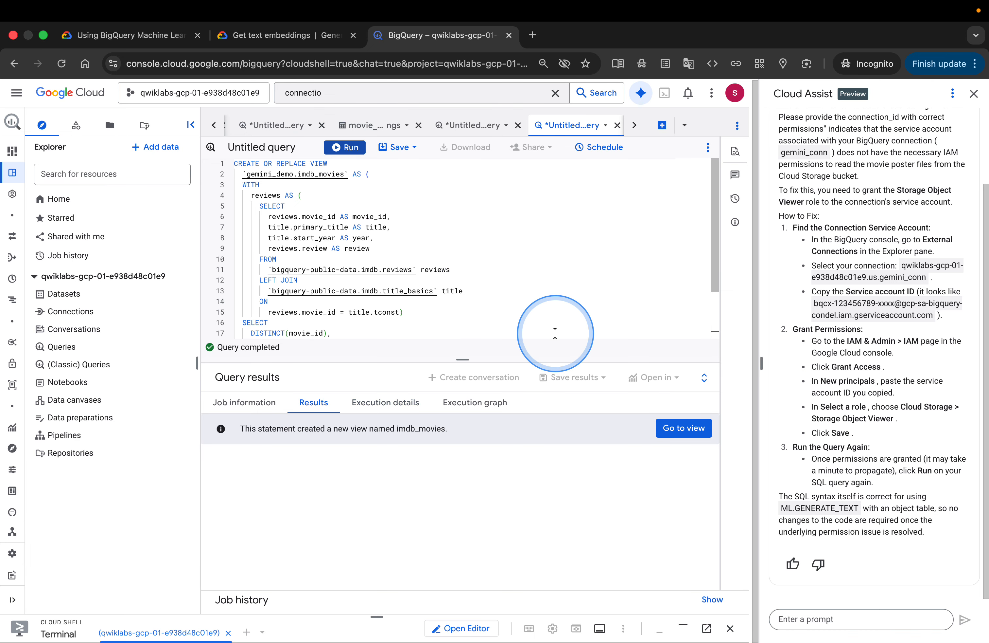
pyautogui.click(684, 429)
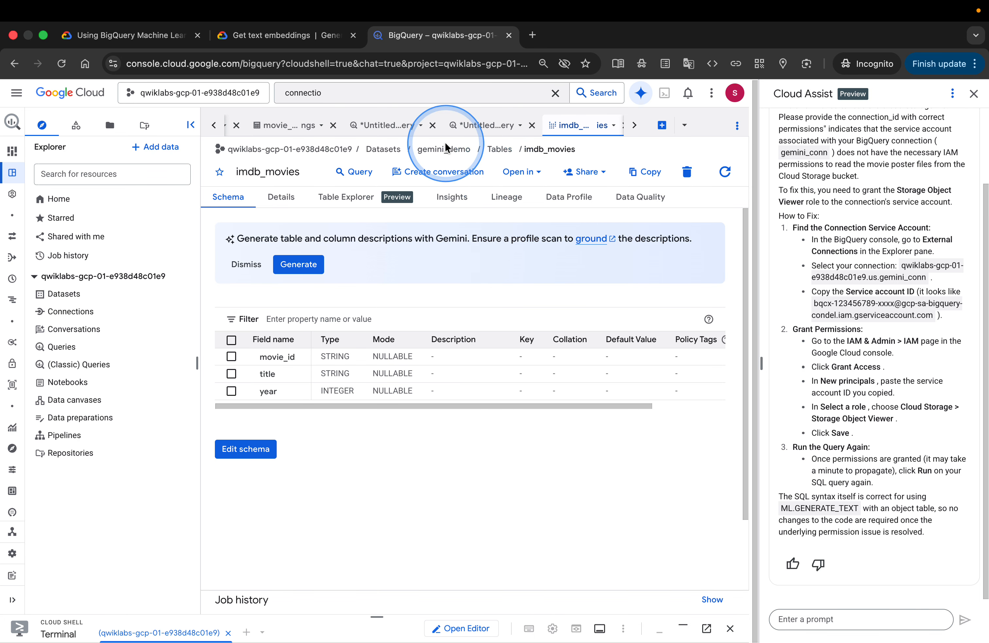
# Copy the CREATE OR REPLACE TABLE gemini_demo.imdb_movies_embeddings query from the lab instructions
pyautogui.click(180, 35)
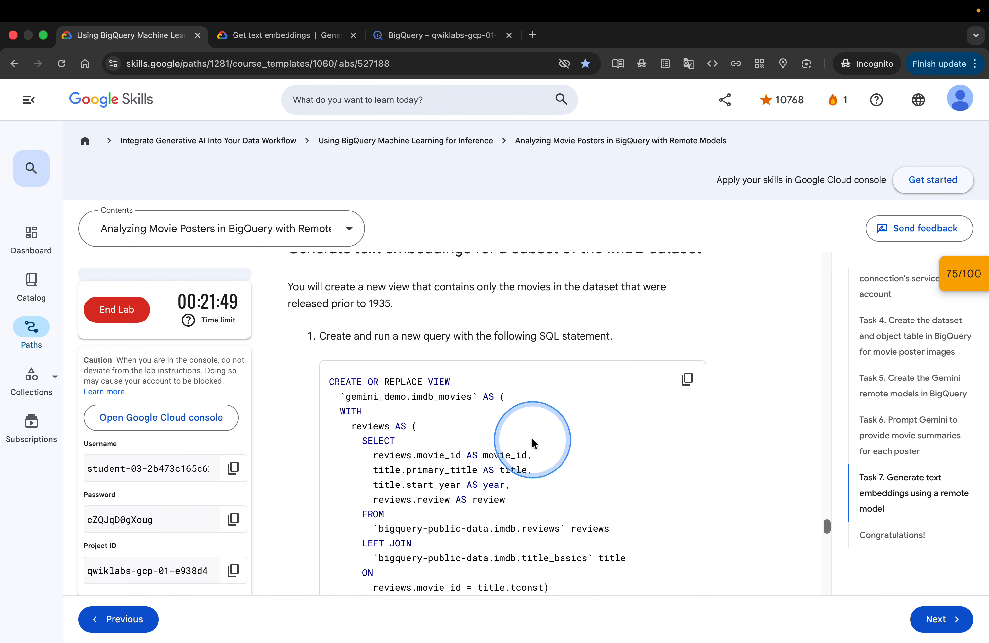
pyautogui.scroll(-8, 531, 437)
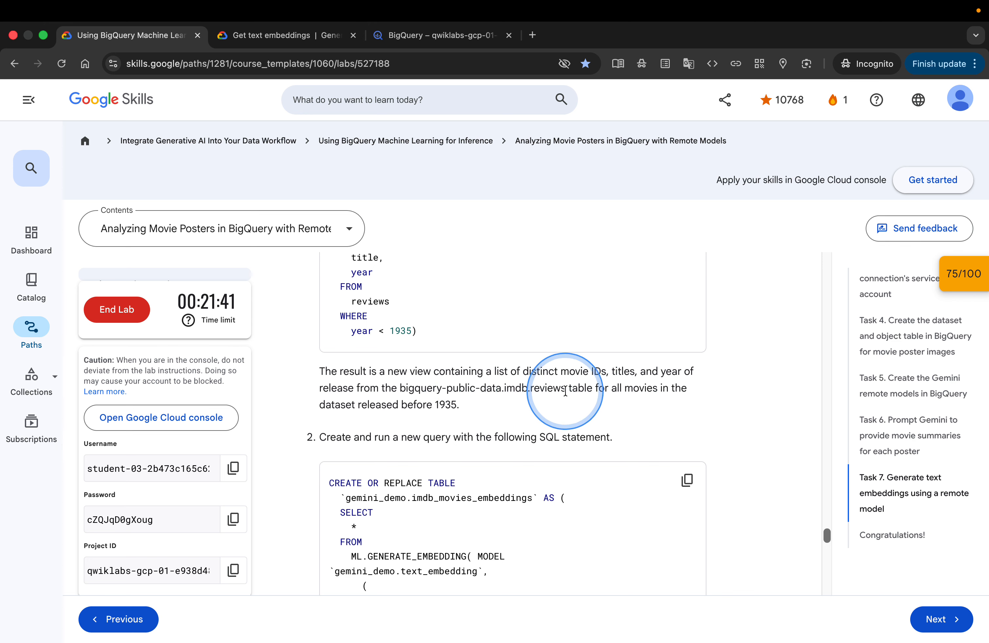
pyautogui.scroll(-2, 555, 409)
pyautogui.scroll(-1, 555, 409)
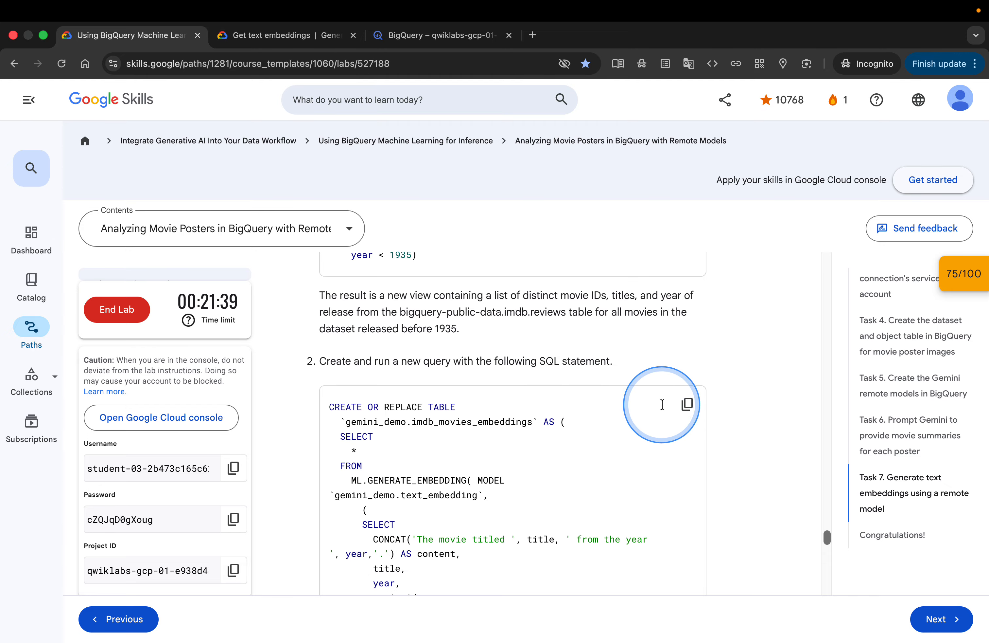
pyautogui.click(687, 404)
pyautogui.scroll(-6, 665, 479)
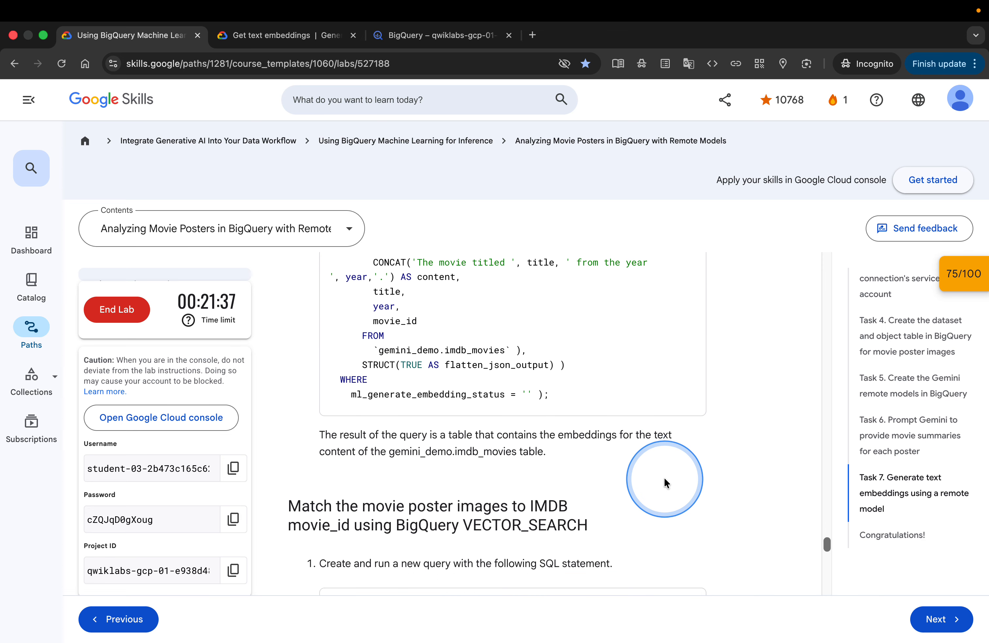
pyautogui.scroll(-5, 664, 482)
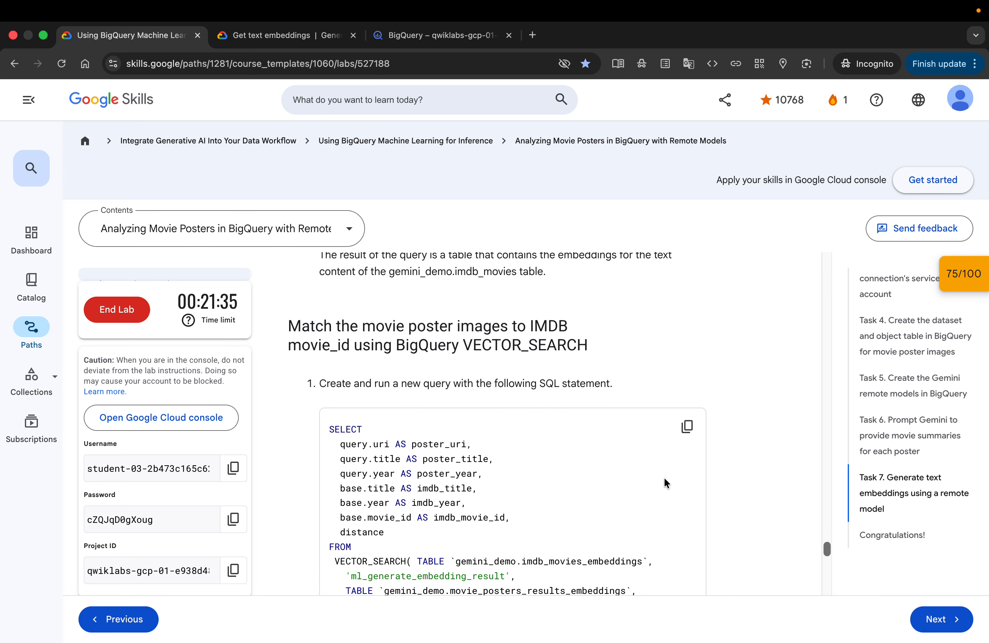
# Paste and run the imdb_movies_embeddings query in a new query tab, close Cloud Assist, and open the new table
pyautogui.click(394, 35)
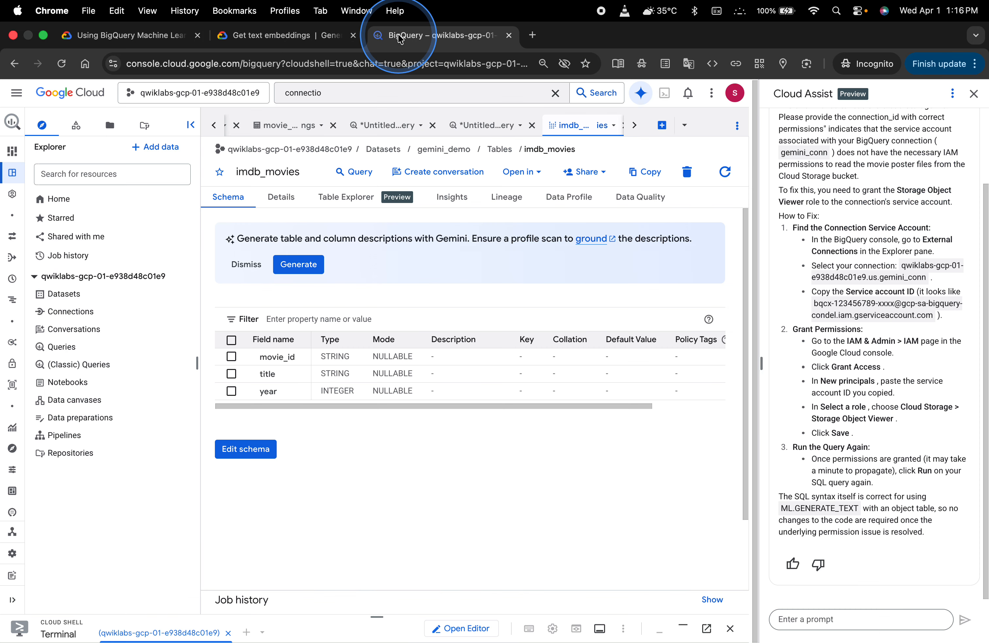
pyautogui.click(662, 125)
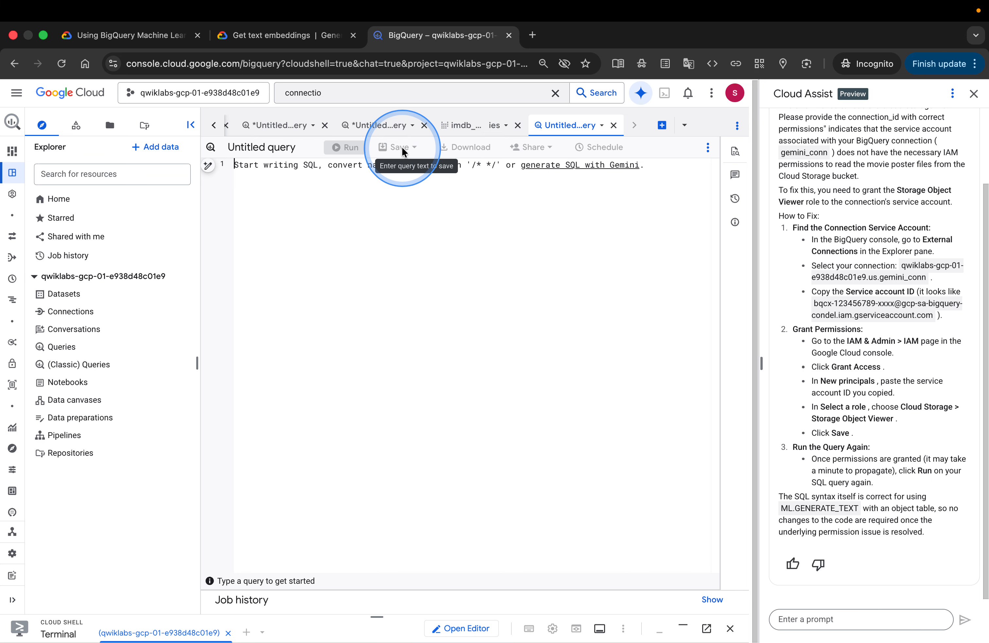
pyautogui.press('super+v')
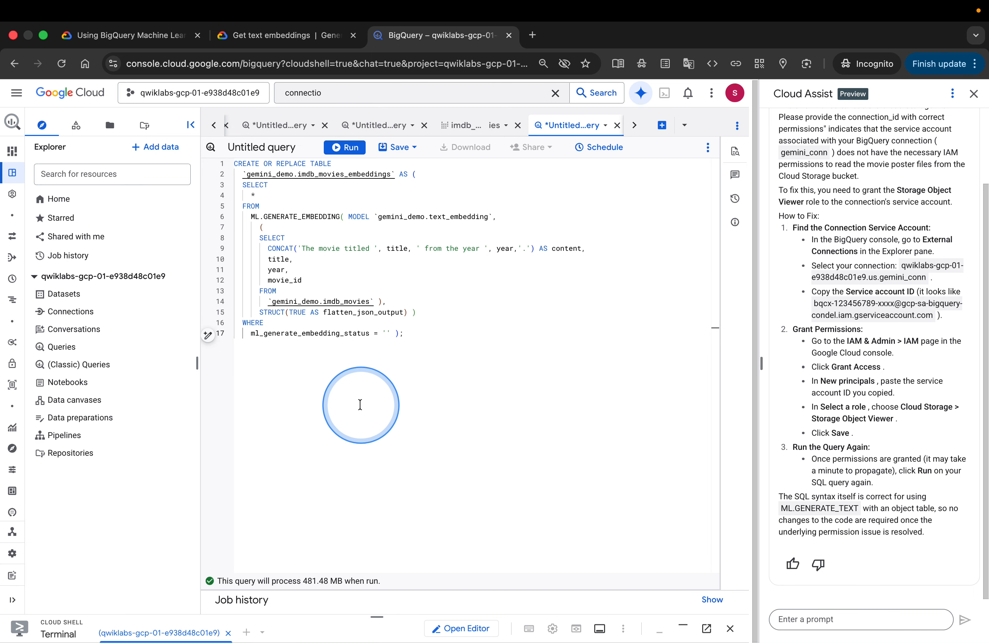
pyautogui.click(347, 148)
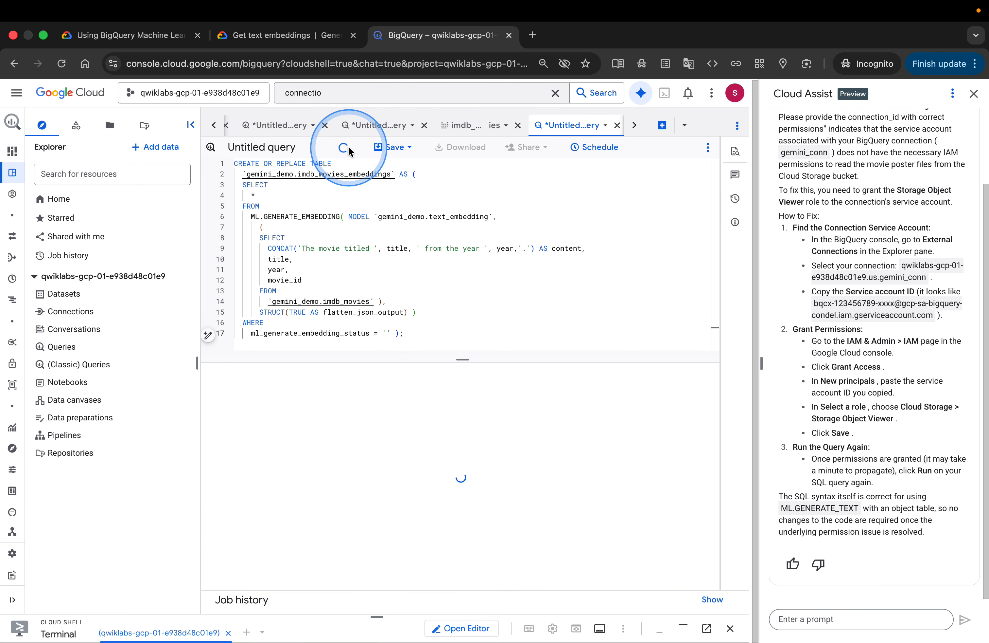
pyautogui.click(975, 94)
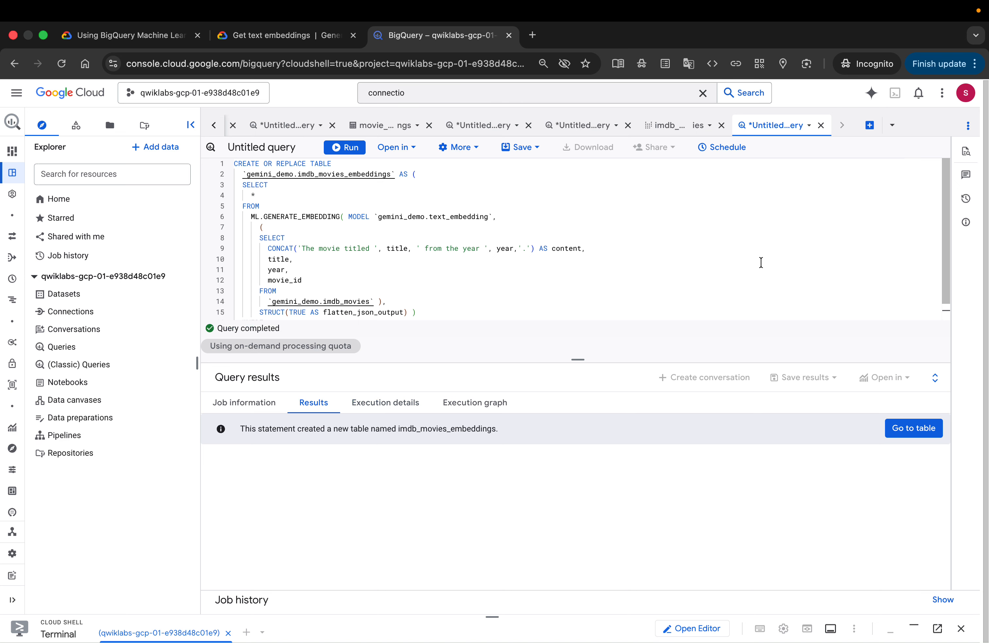
pyautogui.click(915, 428)
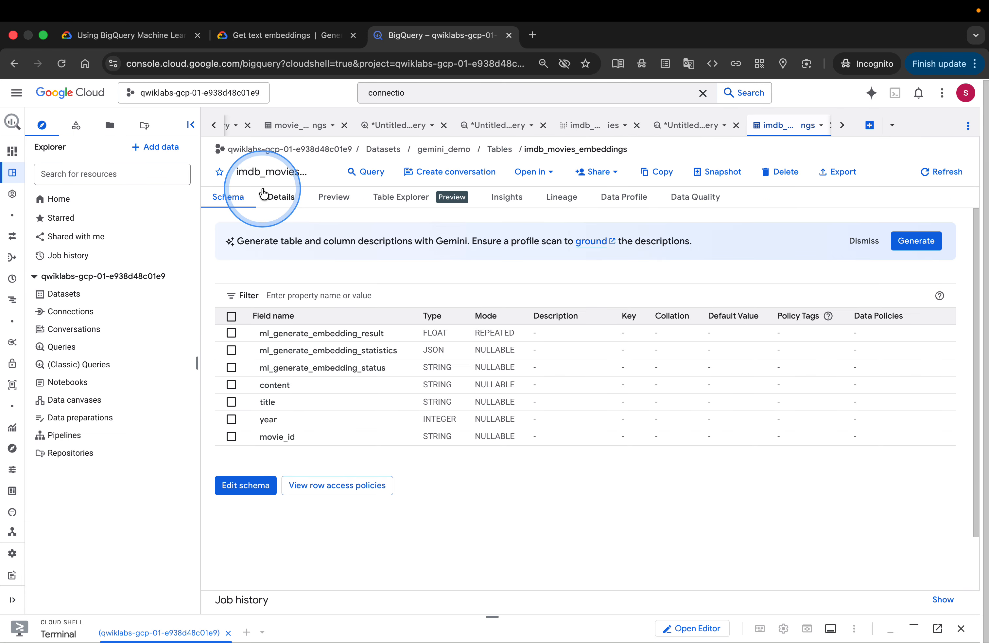
# Copy the VECTOR_SEARCH query matching poster embeddings to IMDB movie embeddings from the lab instructions
pyautogui.click(137, 37)
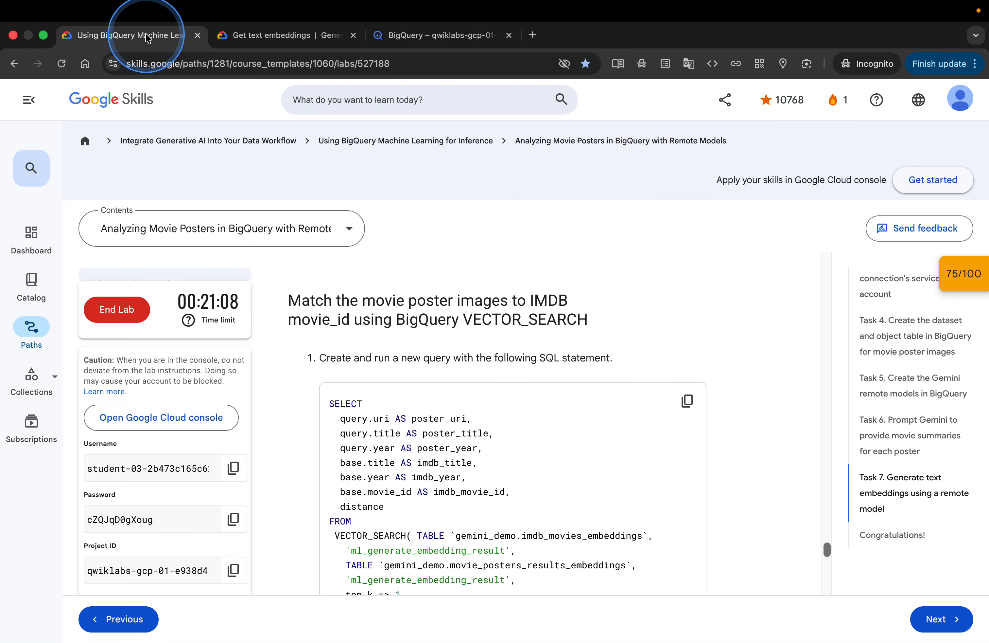
pyautogui.scroll(1, 641, 454)
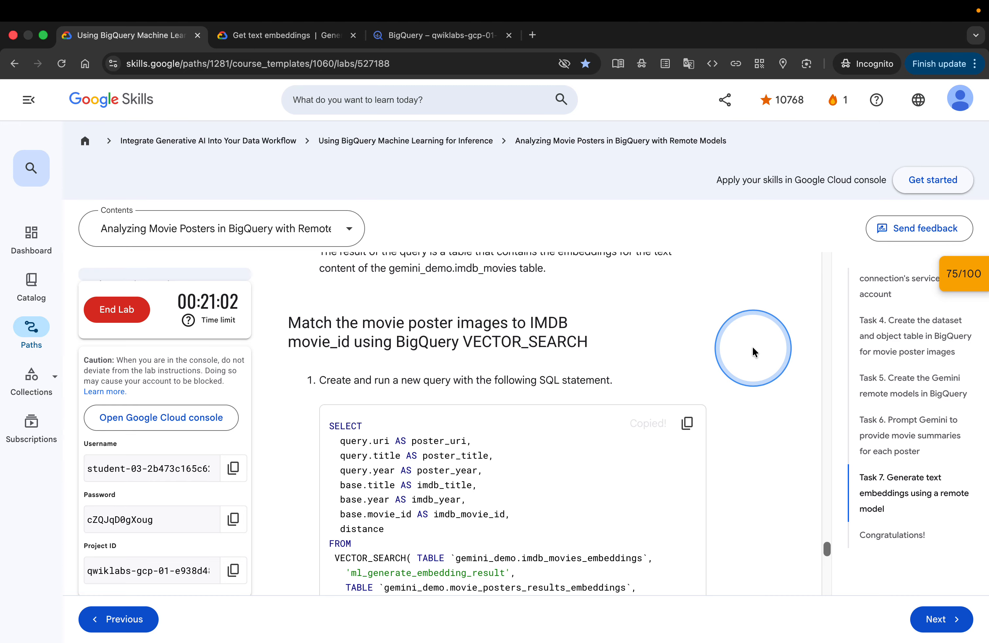
pyautogui.scroll(-2, 752, 345)
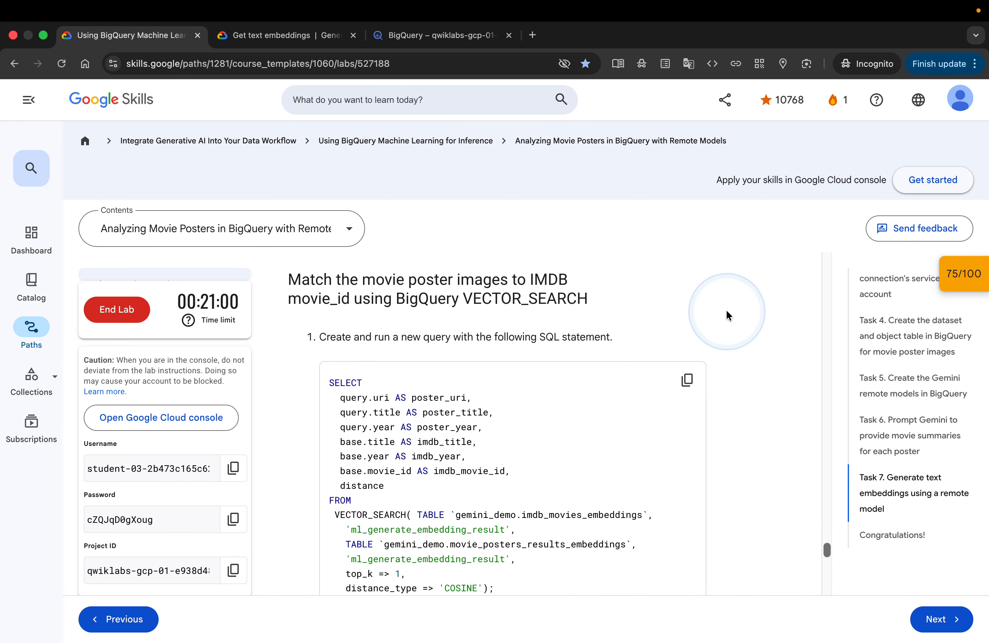
pyautogui.click(411, 37)
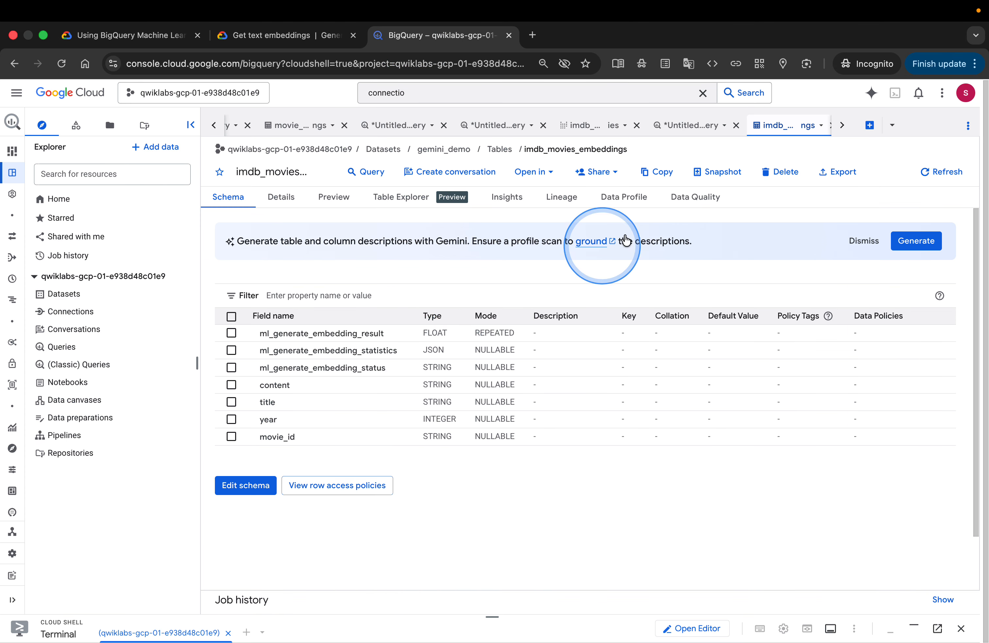
# Paste and run the VECTOR_SEARCH query in a new query tab and scroll through the matched movies
pyautogui.click(871, 126)
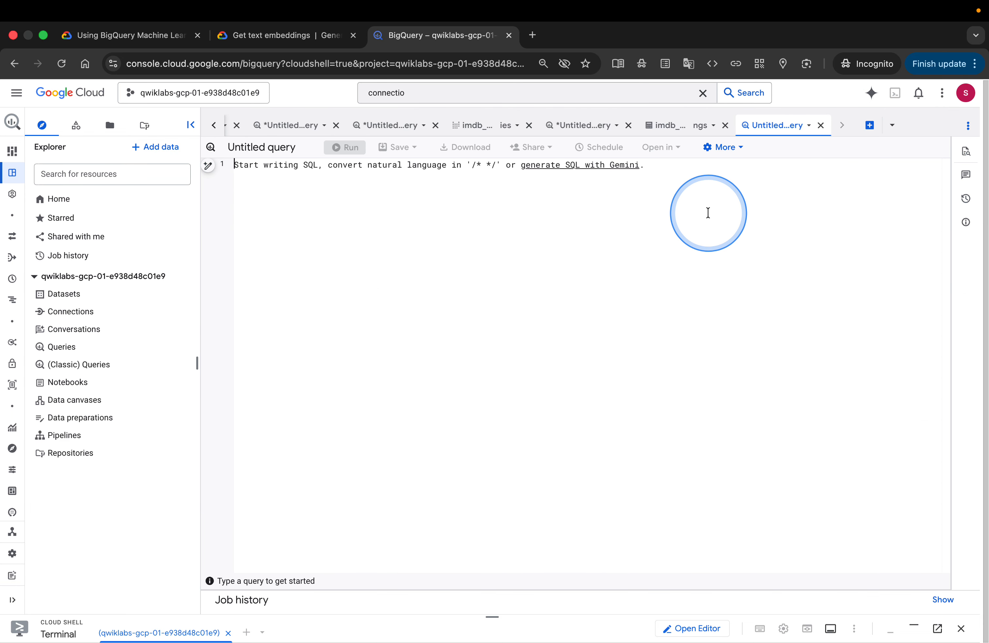
pyautogui.write("SELECT   query.uri AS poster_uri,   query.title AS poster_title,   query.year AS poster_year,   base.title AS imdb_title,   base.year AS imdb_year,   base.movie_id AS imdb_movie_id,   distance FROM  VECTOR_SEARCH( TABLE `gemini_demo.imdb_movies_embeddings`,    'ml_generate_embedding_result',    TABLE `gemini_demo.movie_posters_results_embeddings`,    'ml_generate_embedding_result',    top_k => 1,    distance_type => 'COSINE');")
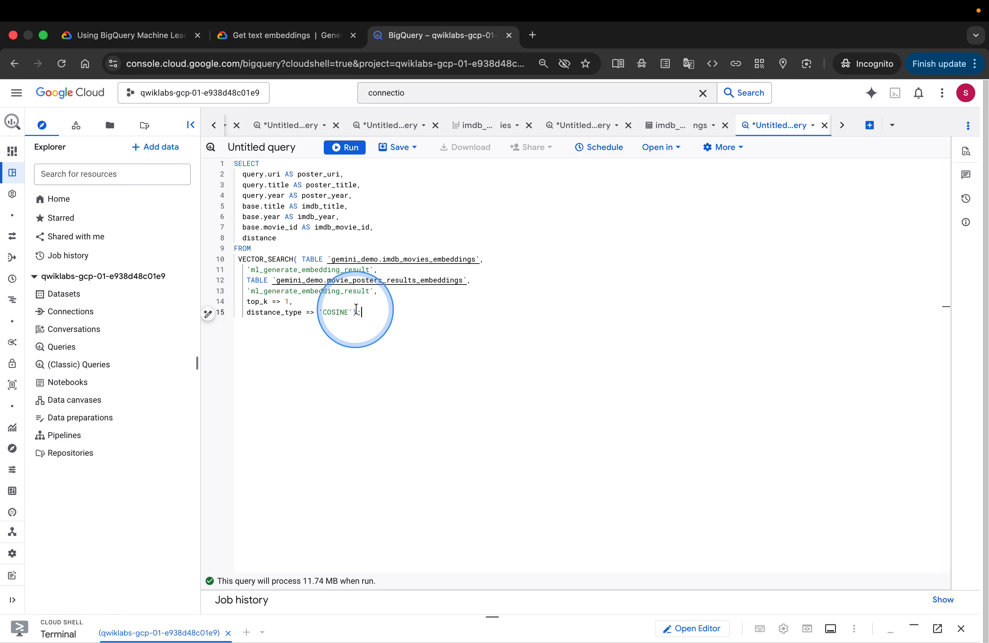
pyautogui.click(344, 149)
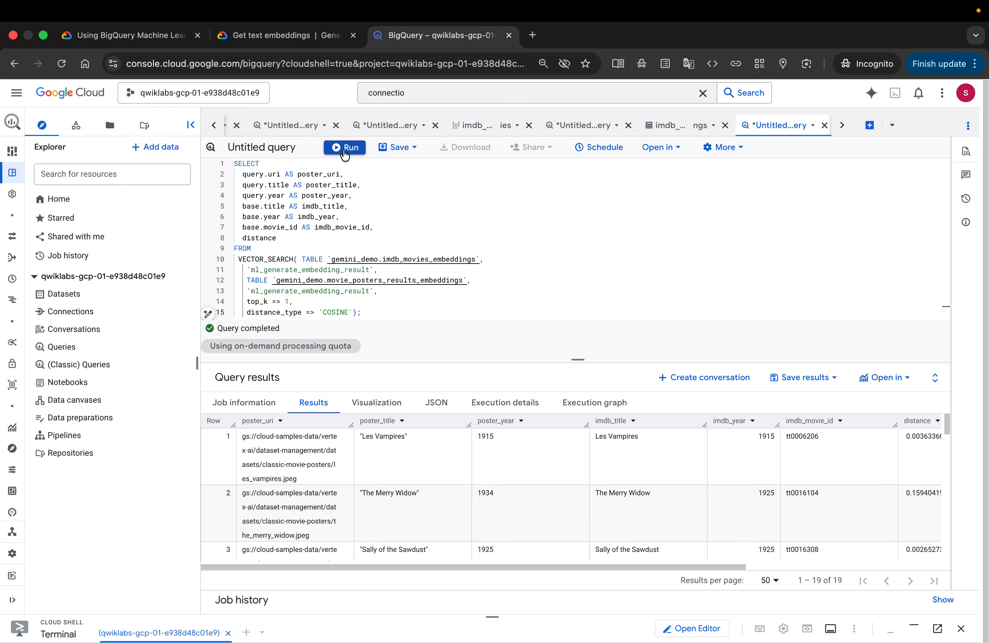
pyautogui.click(701, 441)
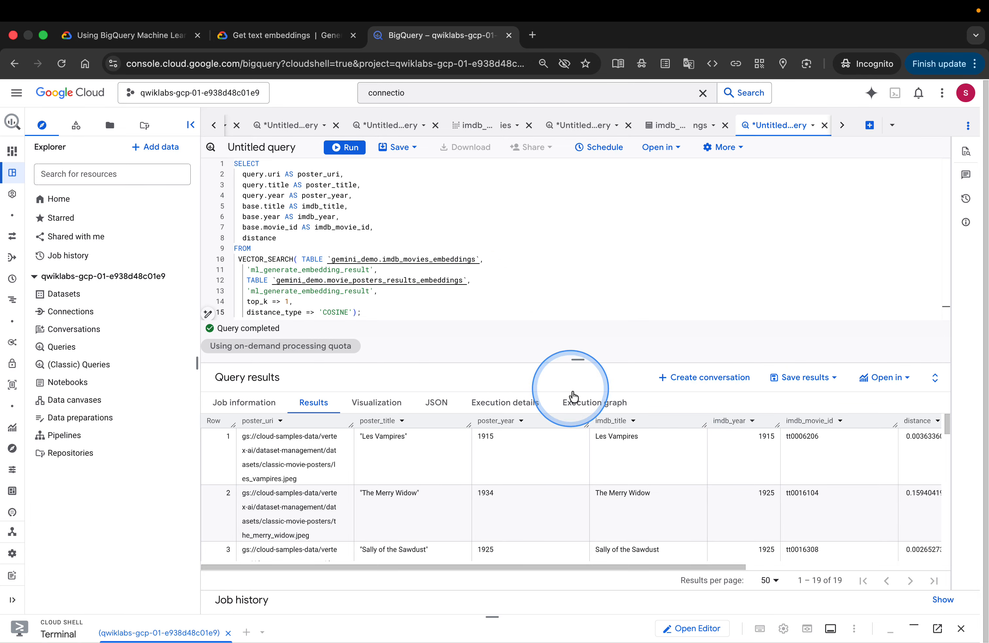
pyautogui.scroll(-1, 591, 427)
pyautogui.scroll(-3, 592, 430)
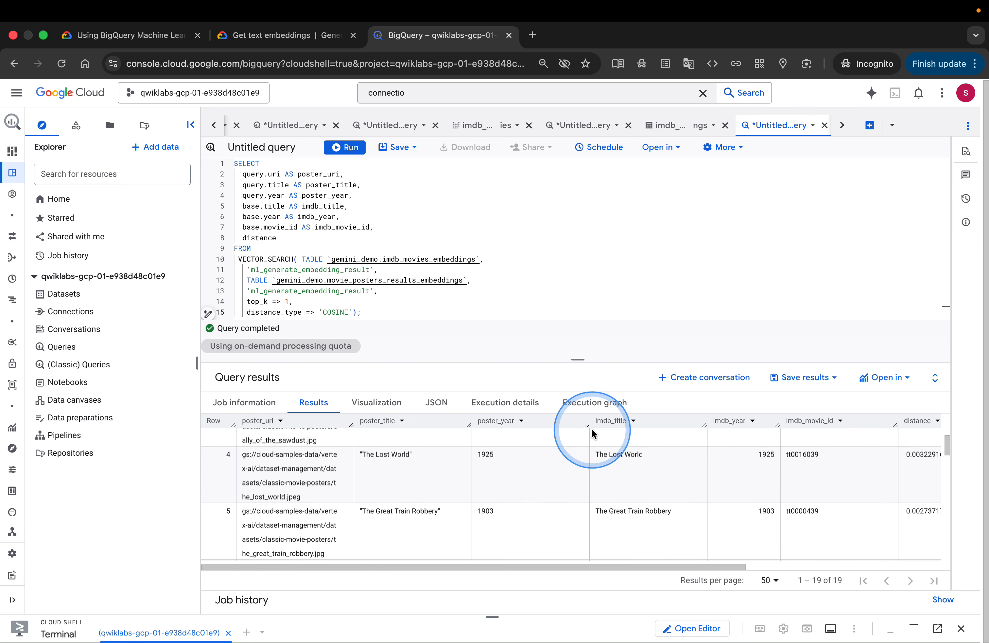
pyautogui.scroll(-3, 592, 430)
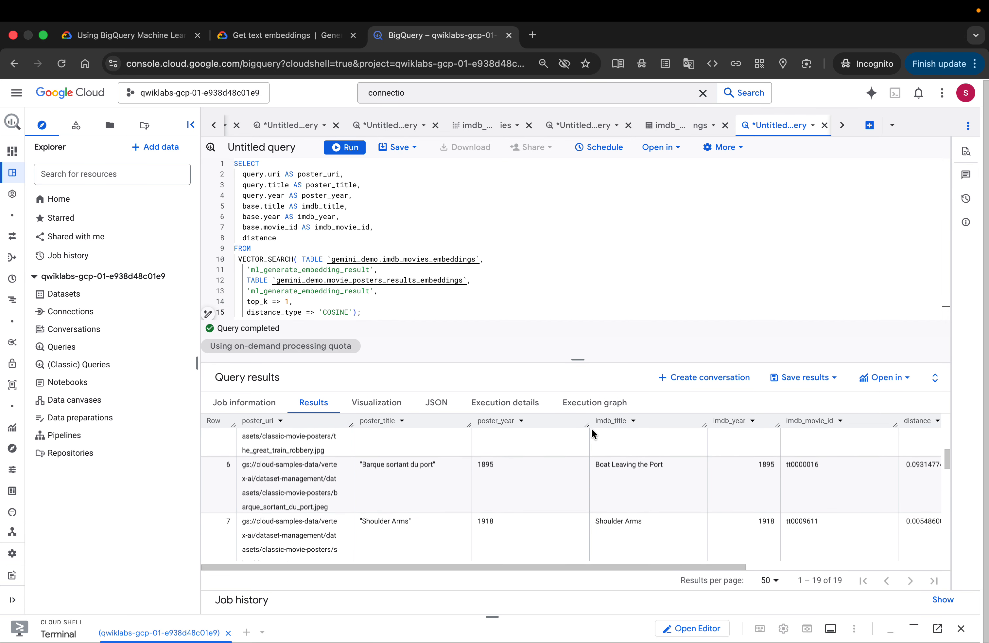
pyautogui.scroll(1, 508, 453)
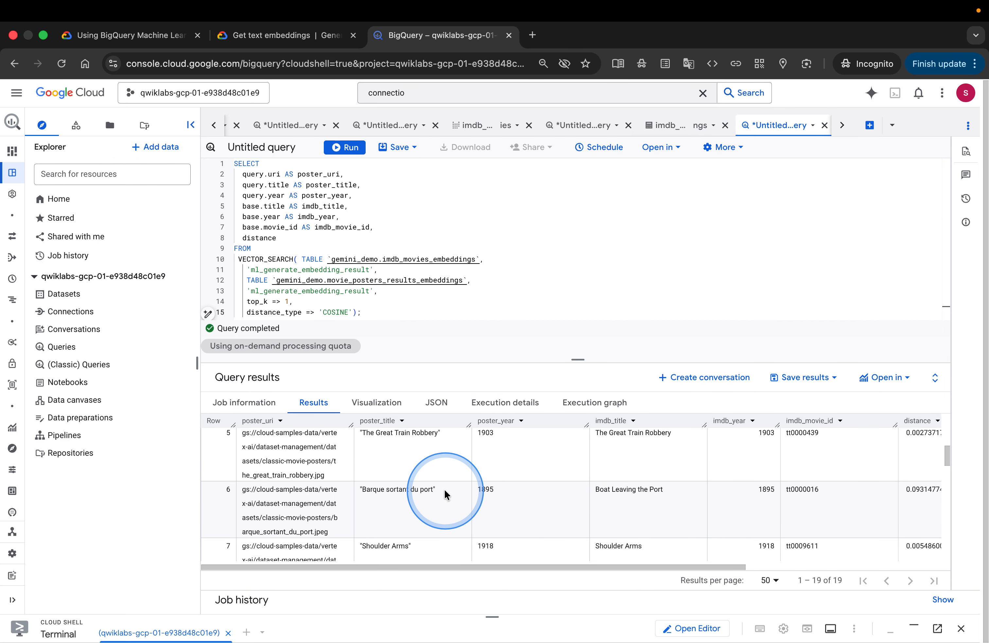
pyautogui.scroll(-3, 445, 493)
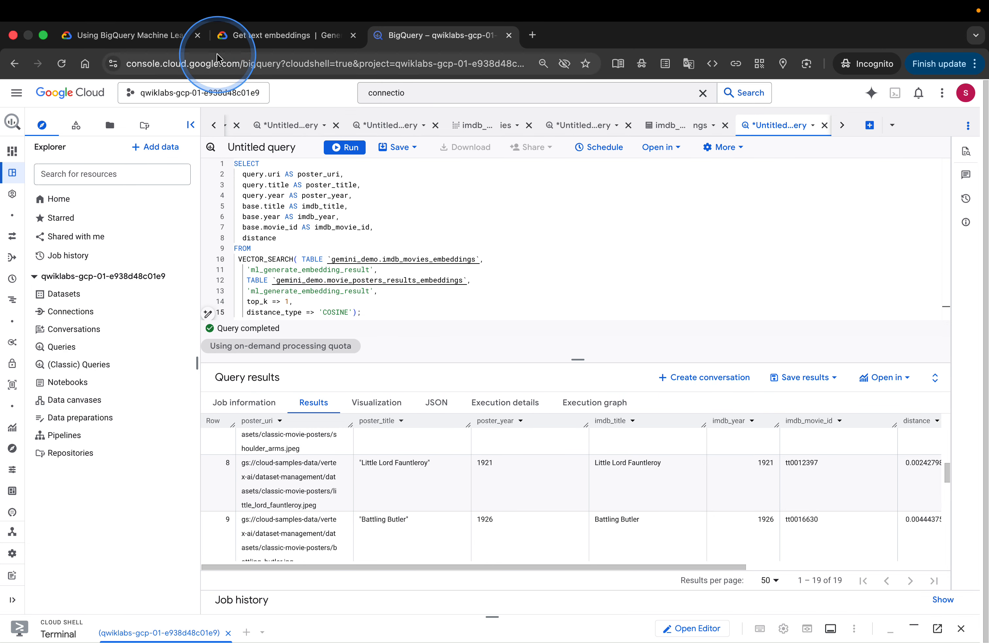
# Copy the VECTOR_SEARCH query that joins IMDB title ratings from the lab instructions and read its explanation
pyautogui.click(184, 35)
pyautogui.scroll(-2, 684, 471)
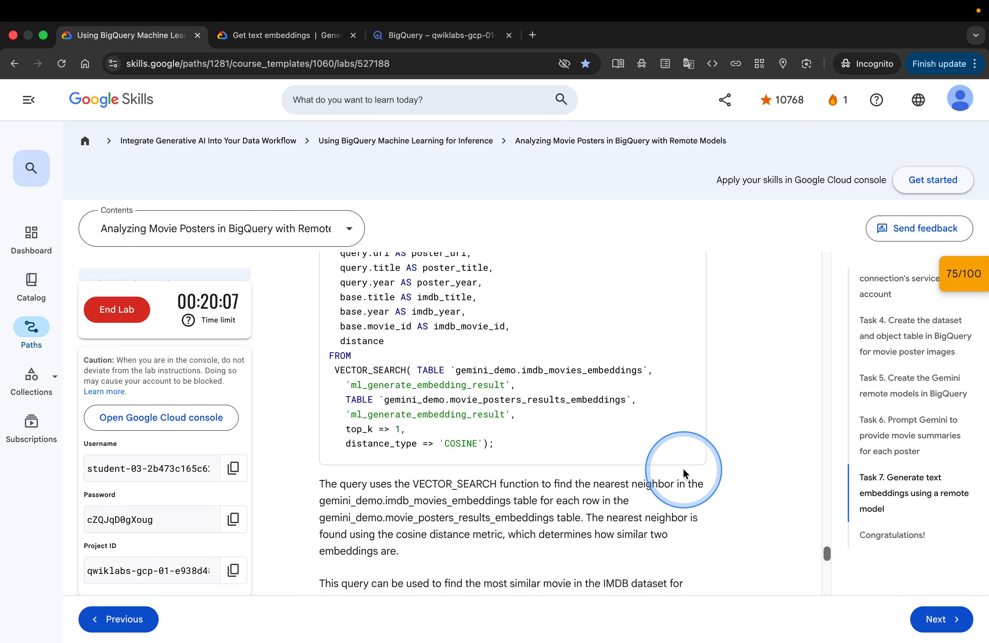
pyautogui.scroll(-4, 684, 471)
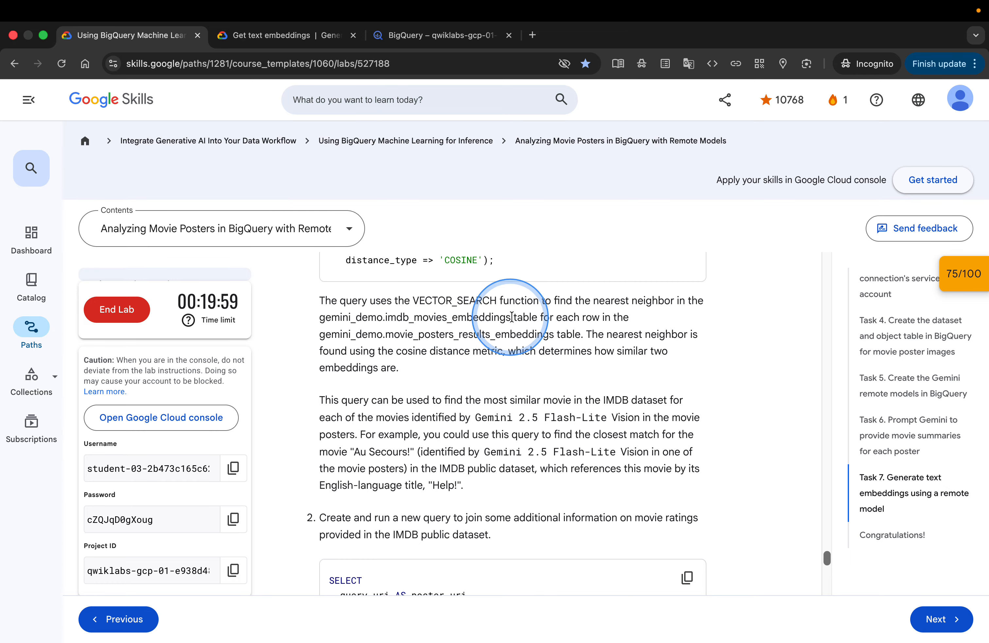
pyautogui.scroll(-2, 575, 346)
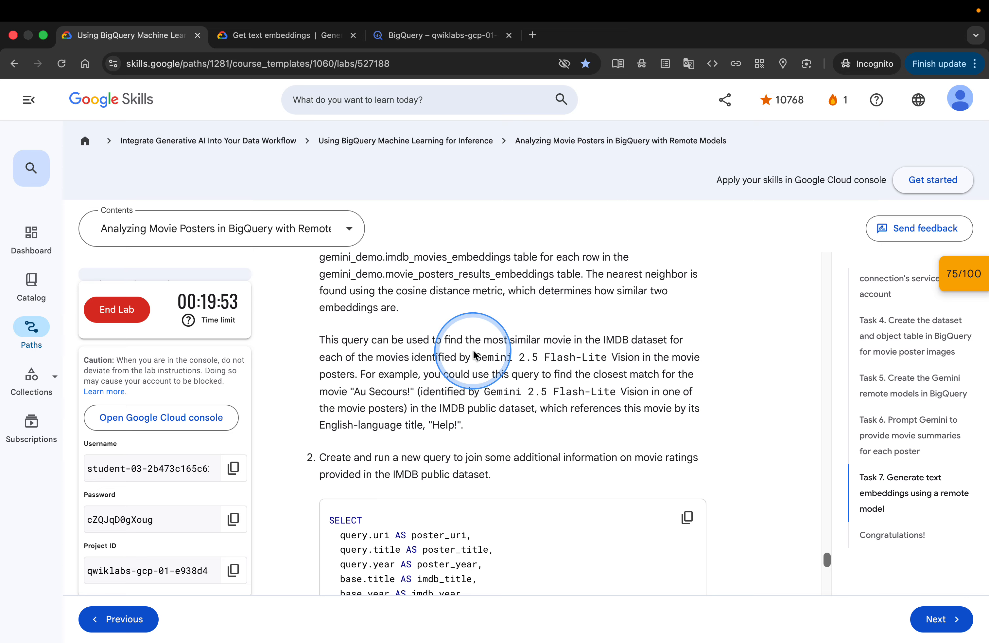
pyautogui.scroll(-3, 527, 358)
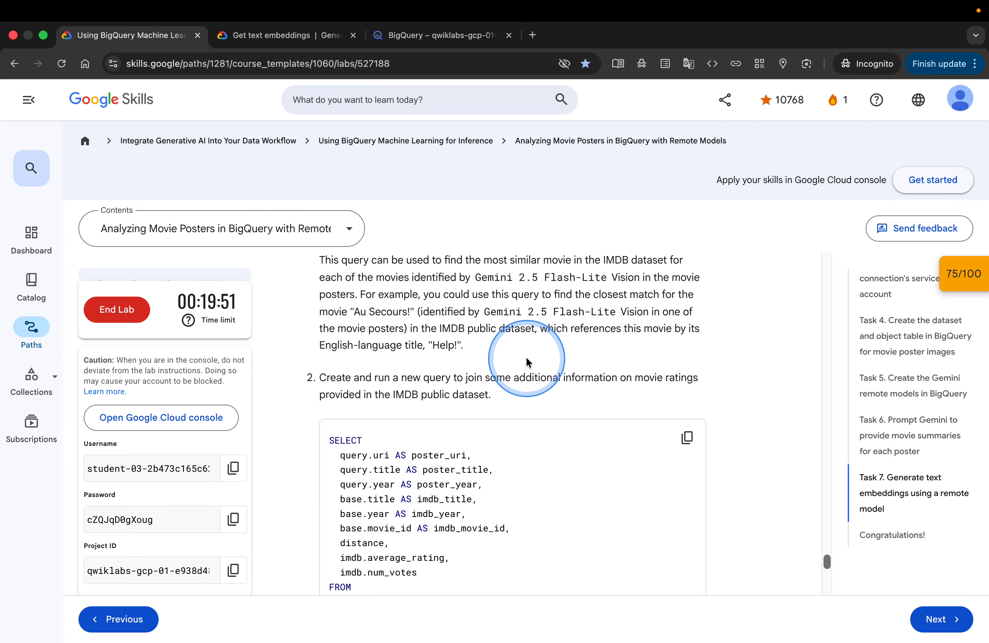
pyautogui.scroll(-2, 526, 358)
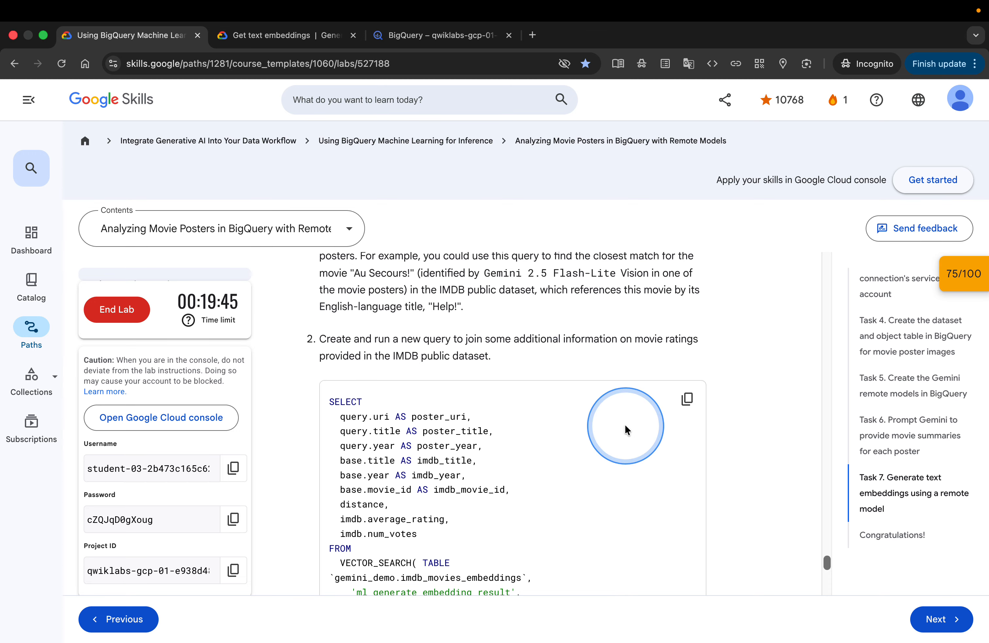
pyautogui.scroll(-2, 624, 423)
pyautogui.click(700, 347)
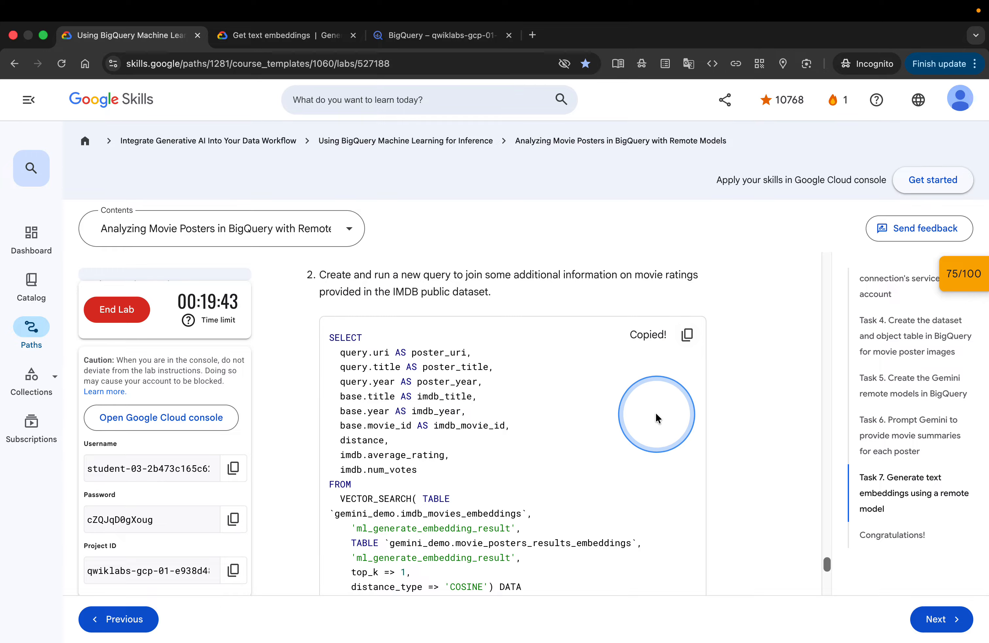
pyautogui.scroll(-3, 655, 411)
pyautogui.scroll(-5, 655, 411)
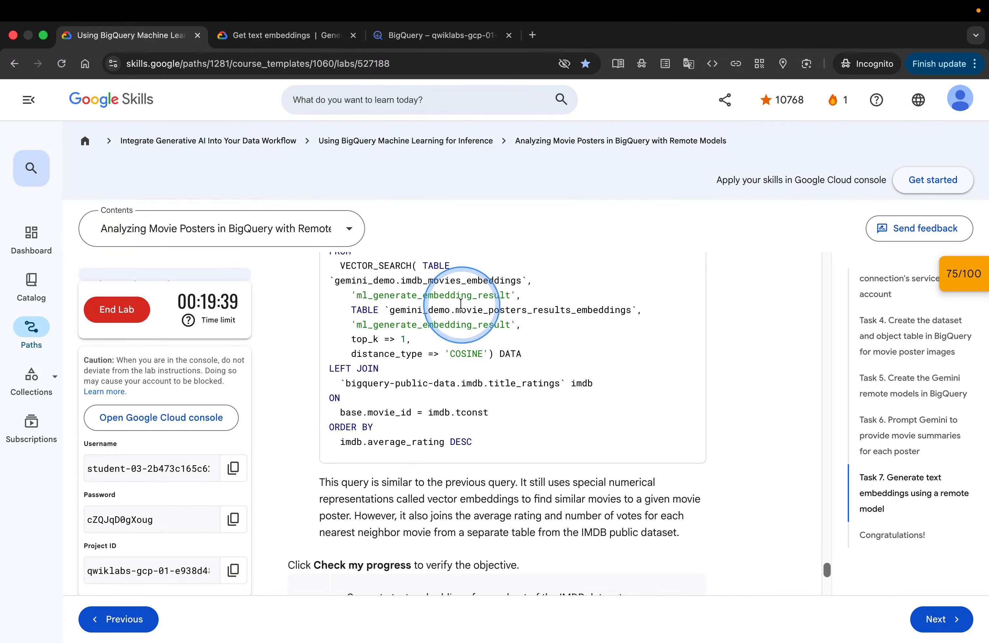
pyautogui.scroll(2, 476, 292)
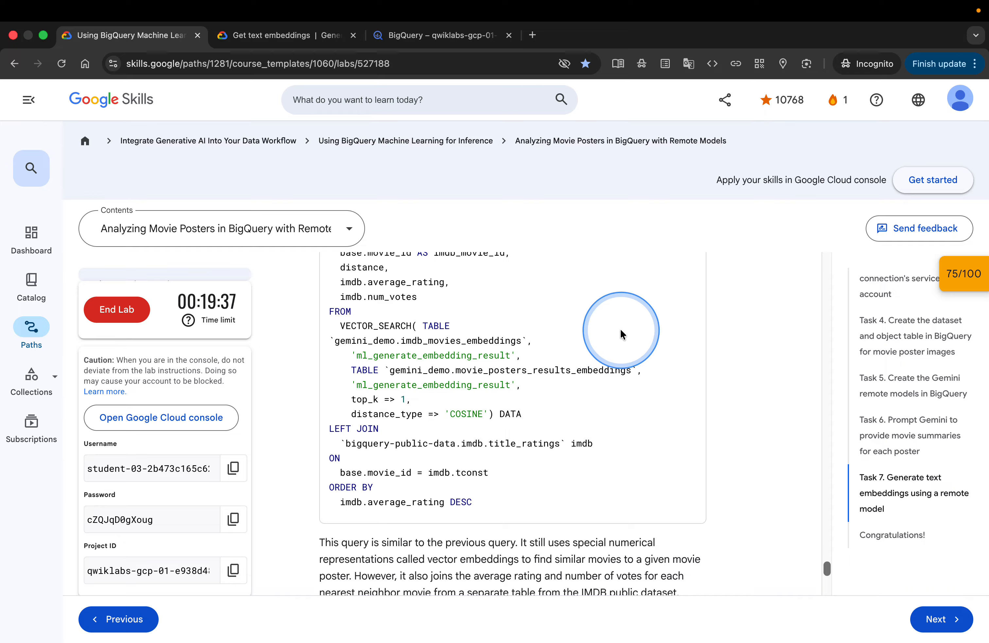
pyautogui.scroll(-1, 621, 334)
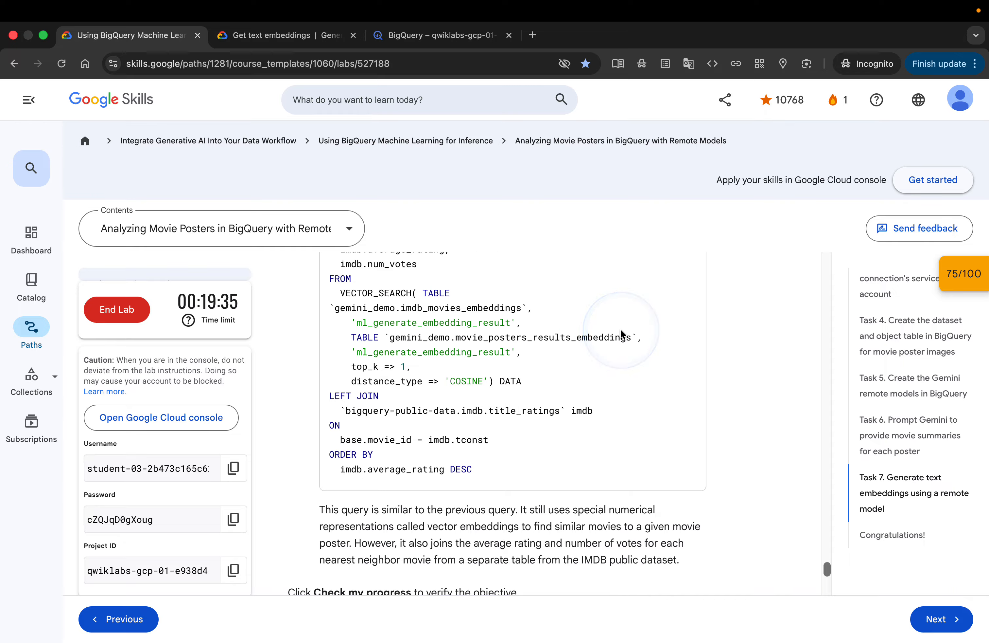
pyautogui.scroll(-4, 621, 334)
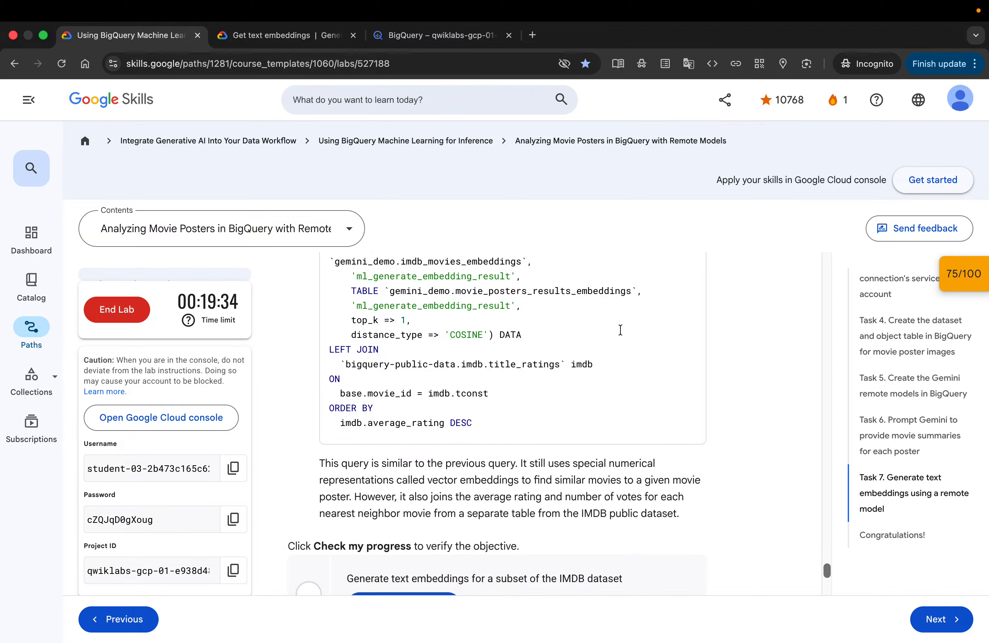
# Paste and run the VECTOR_SEARCH query joining IMDB ratings in a new query tab, then scroll across the result columns
pyautogui.click(446, 37)
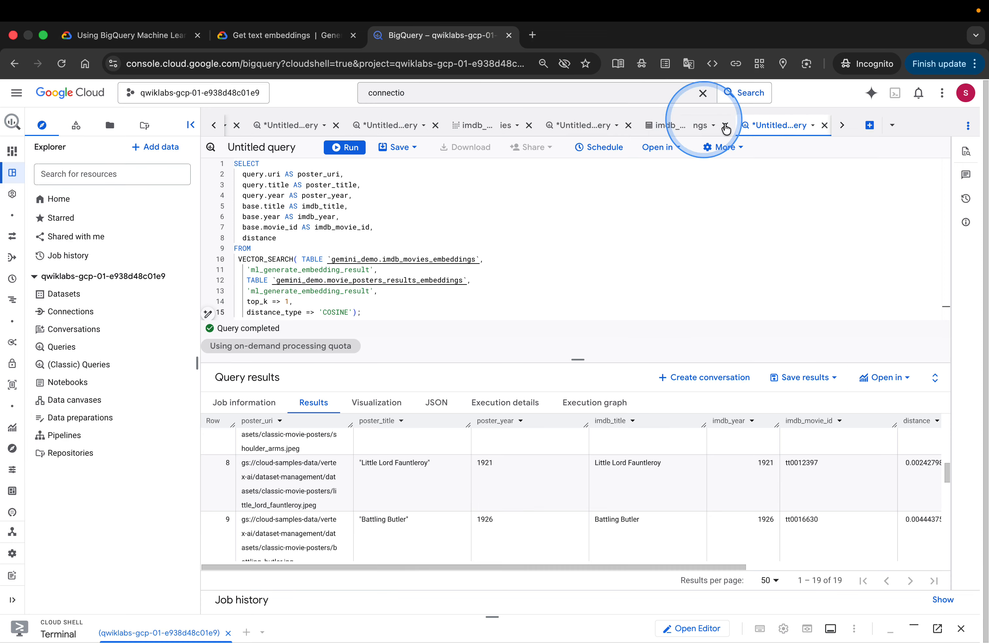
pyautogui.click(870, 126)
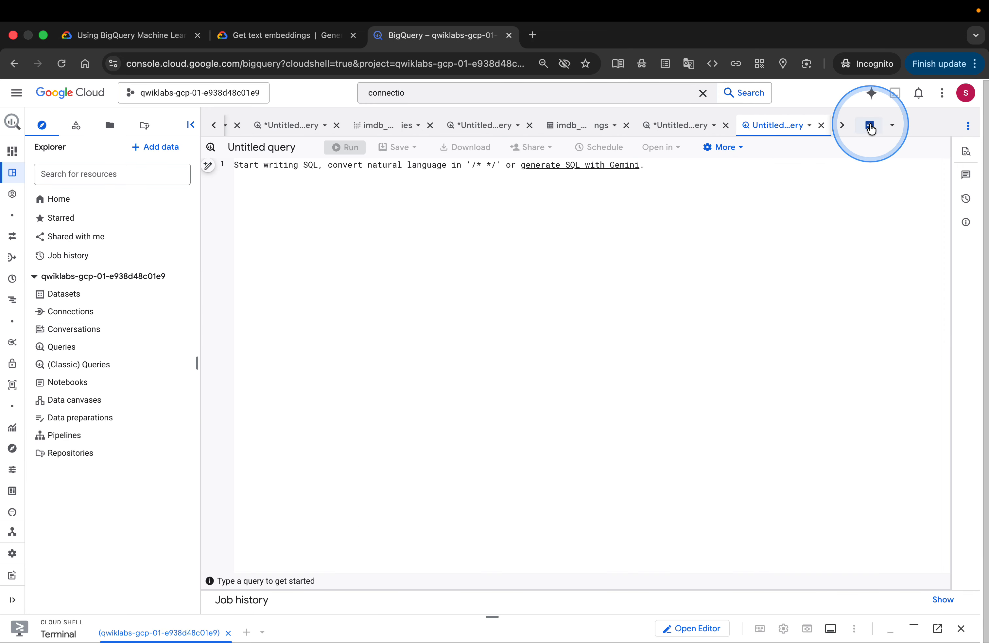
pyautogui.press('super+v')
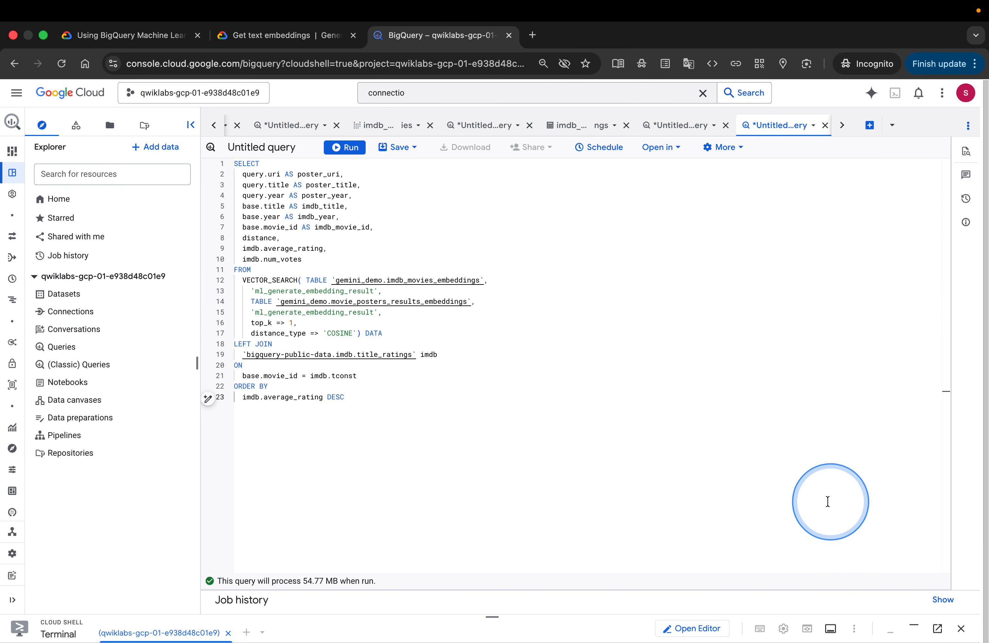
pyautogui.click(349, 151)
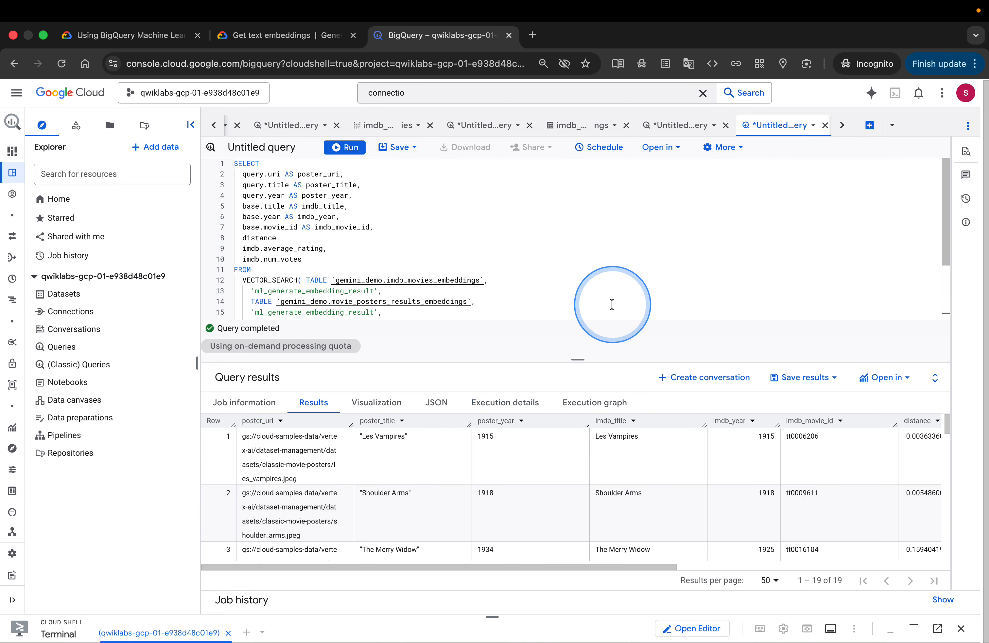
pyautogui.hscroll(10, 589, 496)
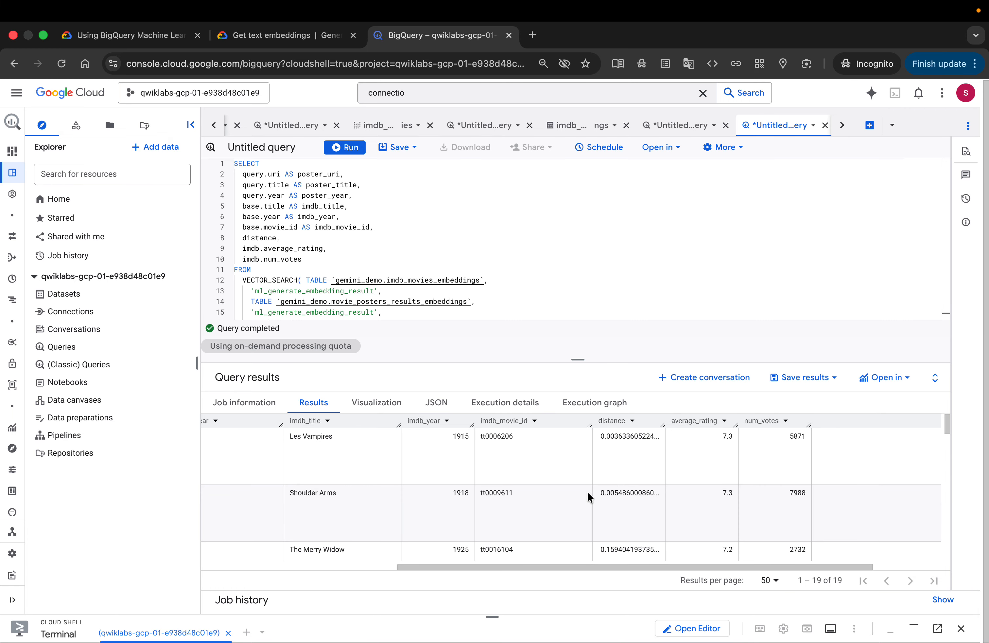
pyautogui.hscroll(-5, 588, 495)
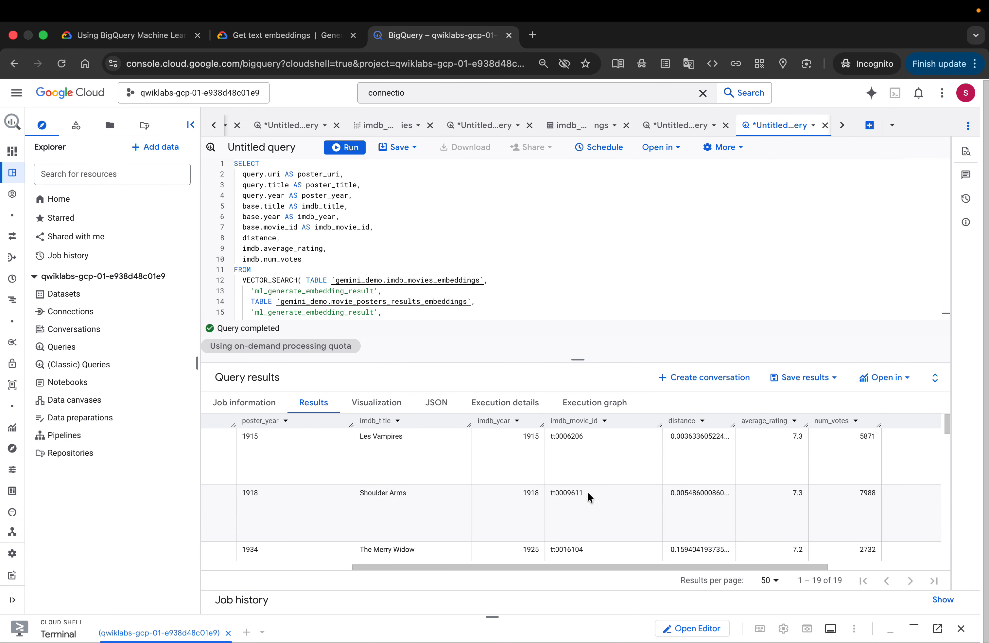
pyautogui.hscroll(-4, 588, 495)
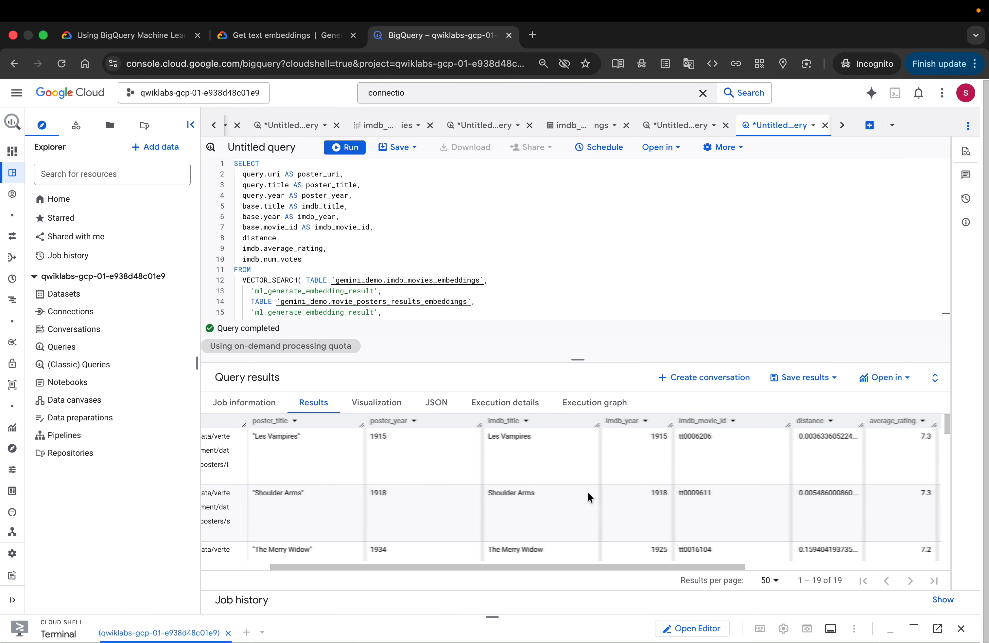
pyautogui.hscroll(-3, 588, 496)
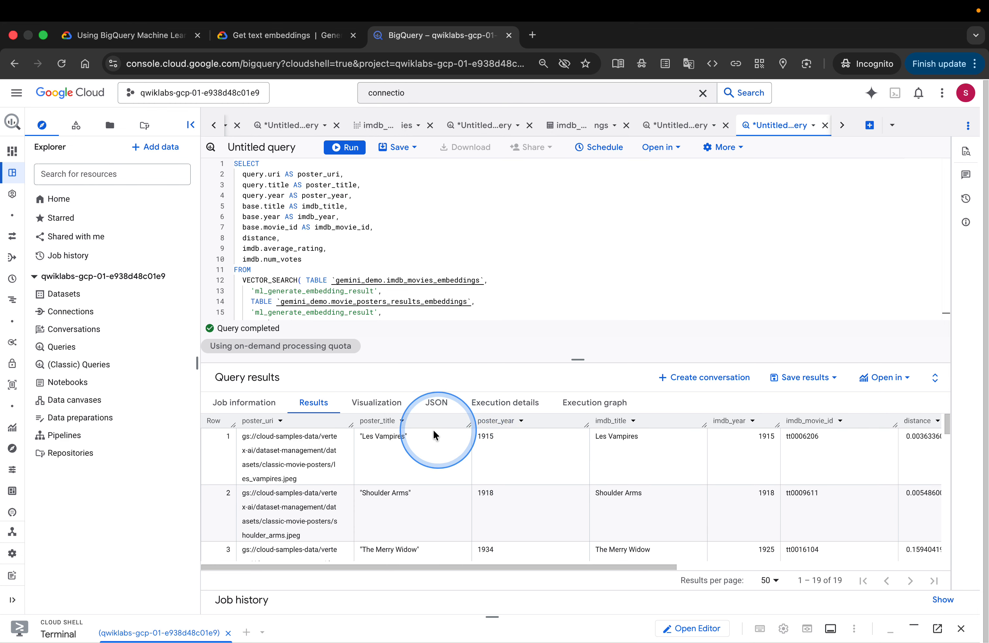
# Check progress on the Generate text embeddings for a subset of the IMDB dataset objective in the lab instructions
pyautogui.click(111, 36)
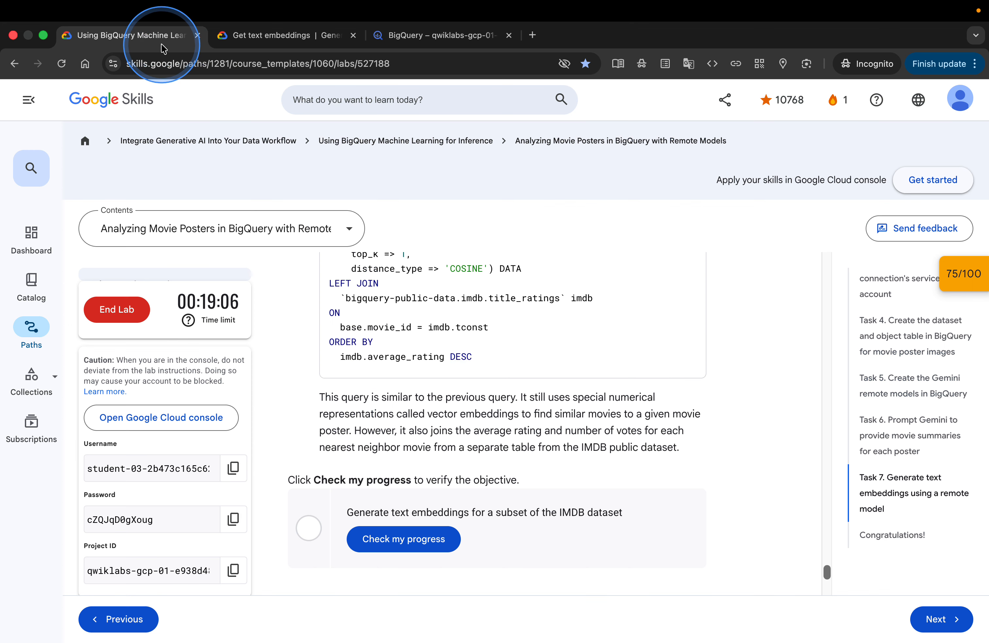
pyautogui.click(425, 544)
pyautogui.click(624, 467)
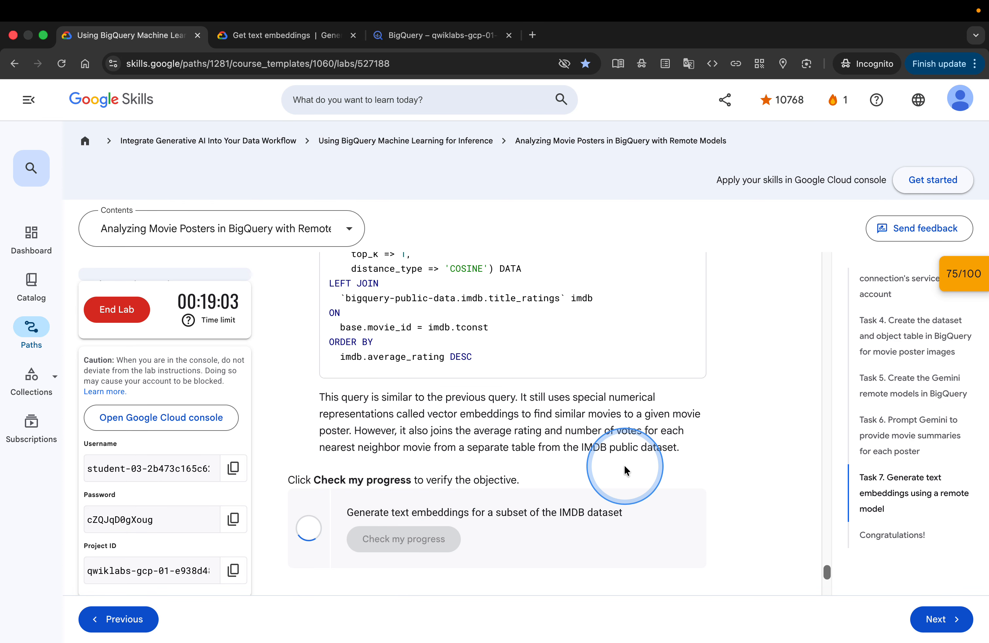
pyautogui.click(728, 462)
# Read through the Congratulations section to the end of the lab instructions
pyautogui.scroll(-3, 728, 462)
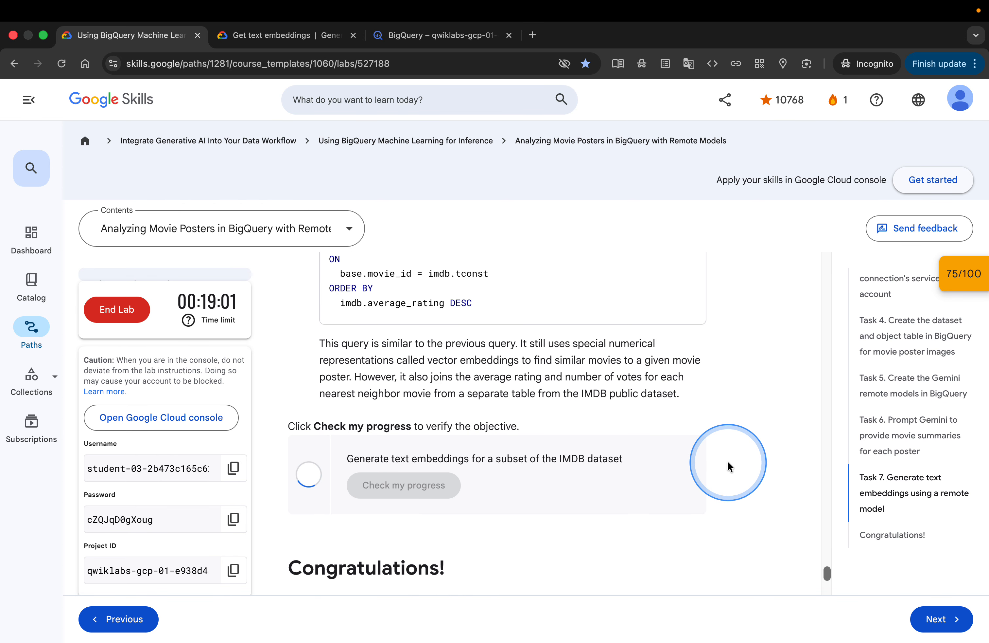
pyautogui.scroll(-2, 728, 463)
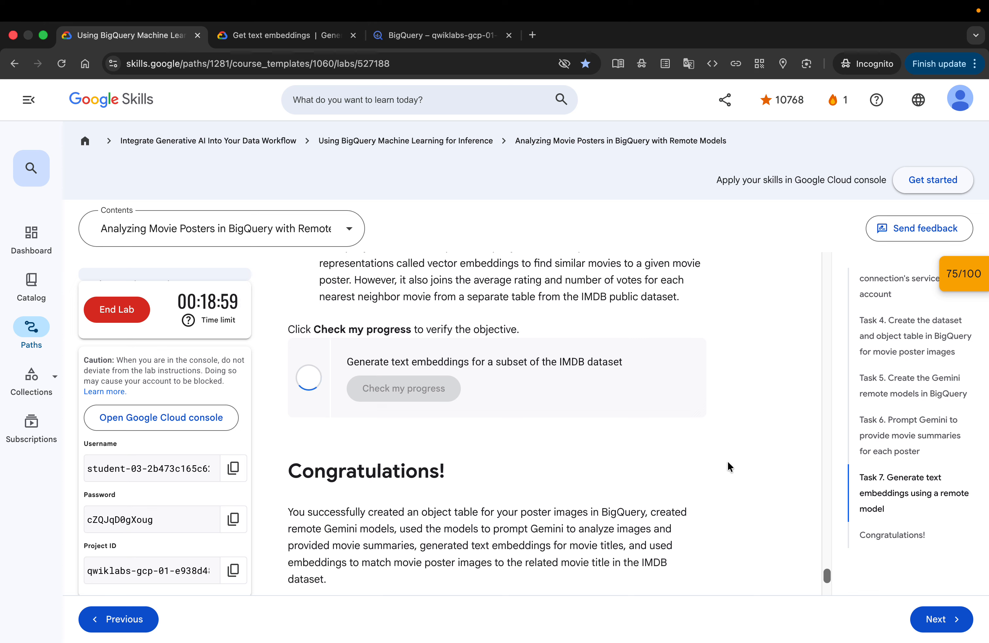
pyautogui.scroll(-5, 728, 462)
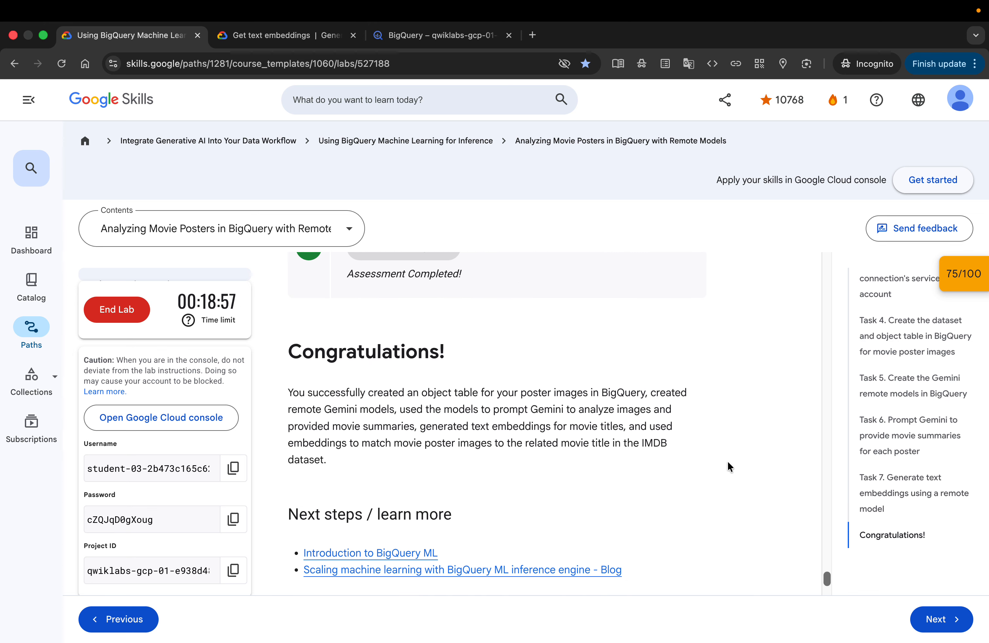
pyautogui.scroll(-1, 729, 462)
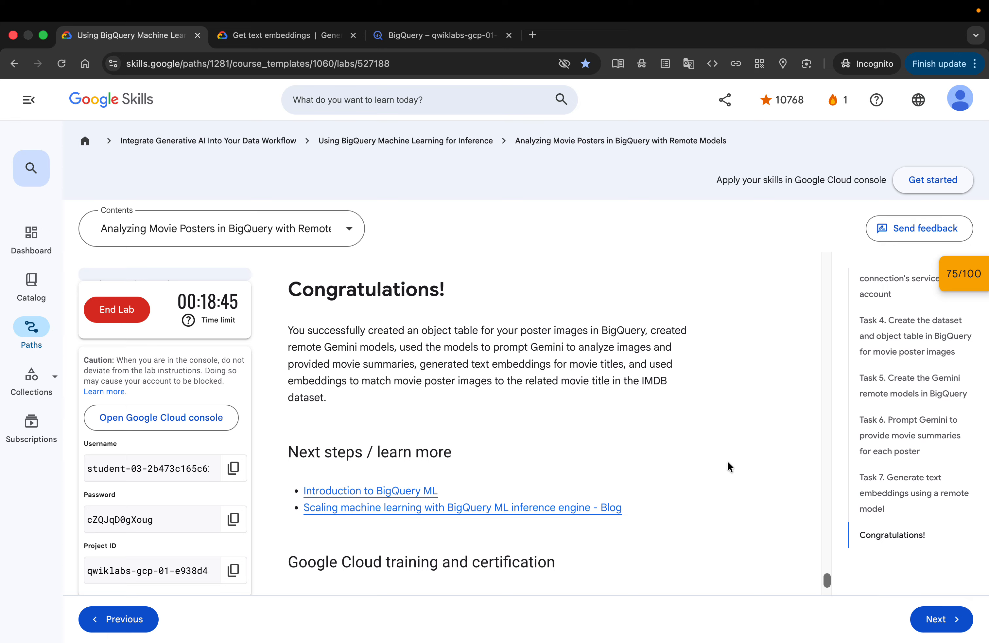
pyautogui.click(730, 441)
pyautogui.scroll(-3, 730, 435)
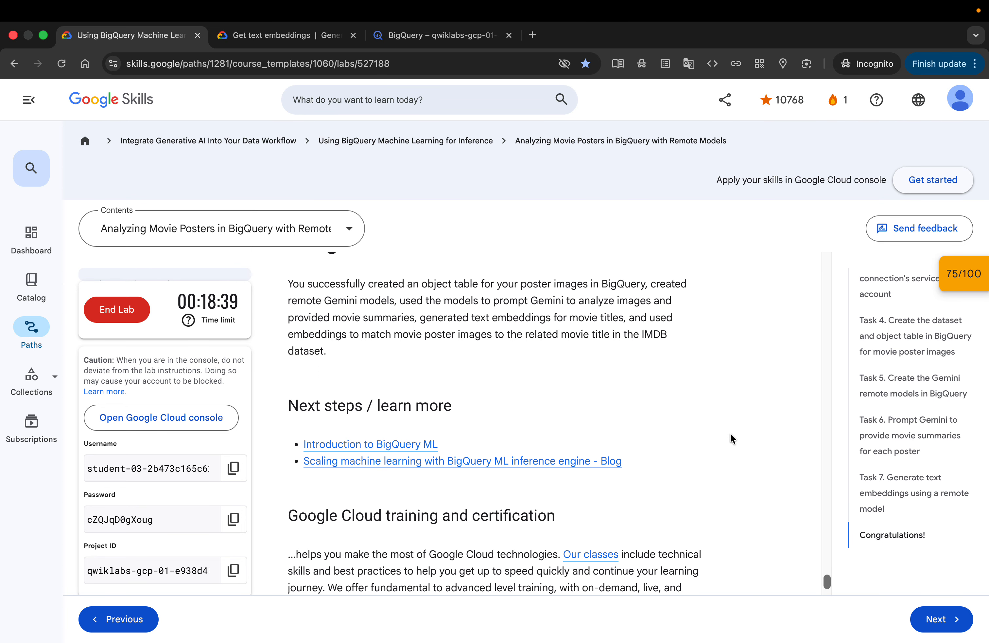
pyautogui.scroll(-2, 731, 435)
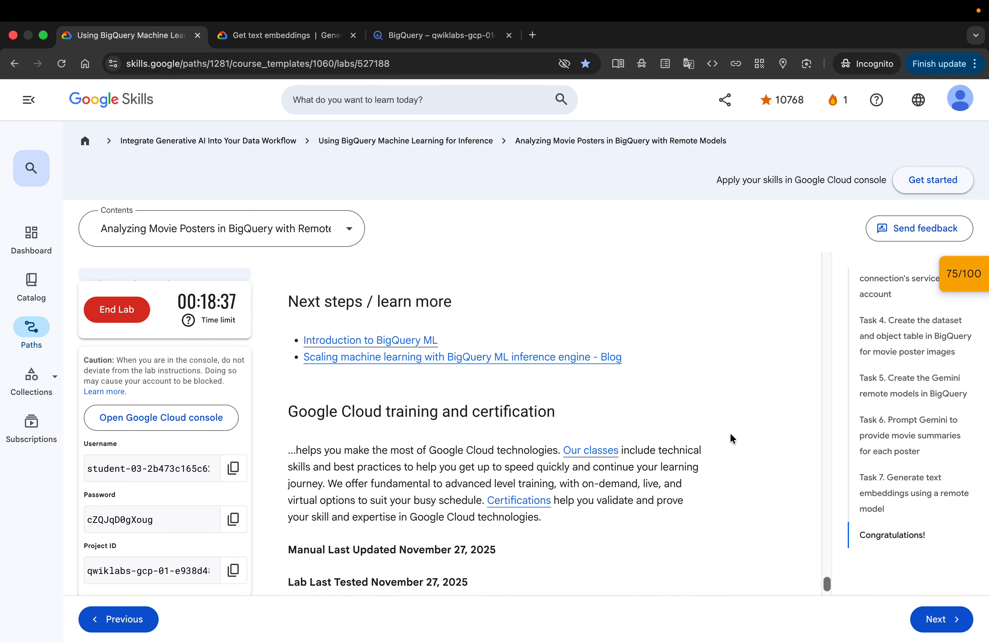
pyautogui.scroll(-1, 730, 437)
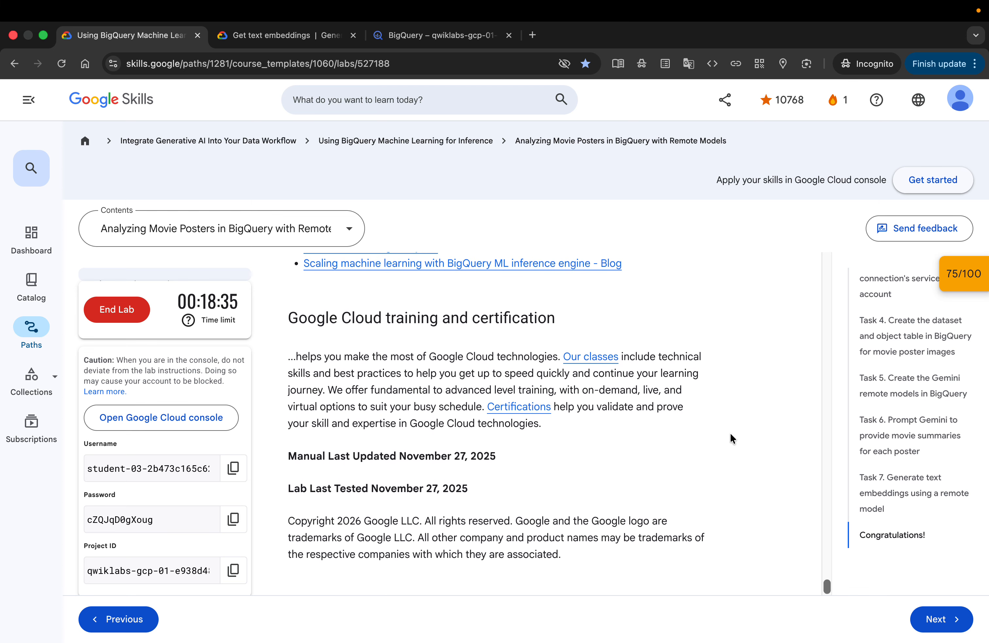
pyautogui.click(731, 420)
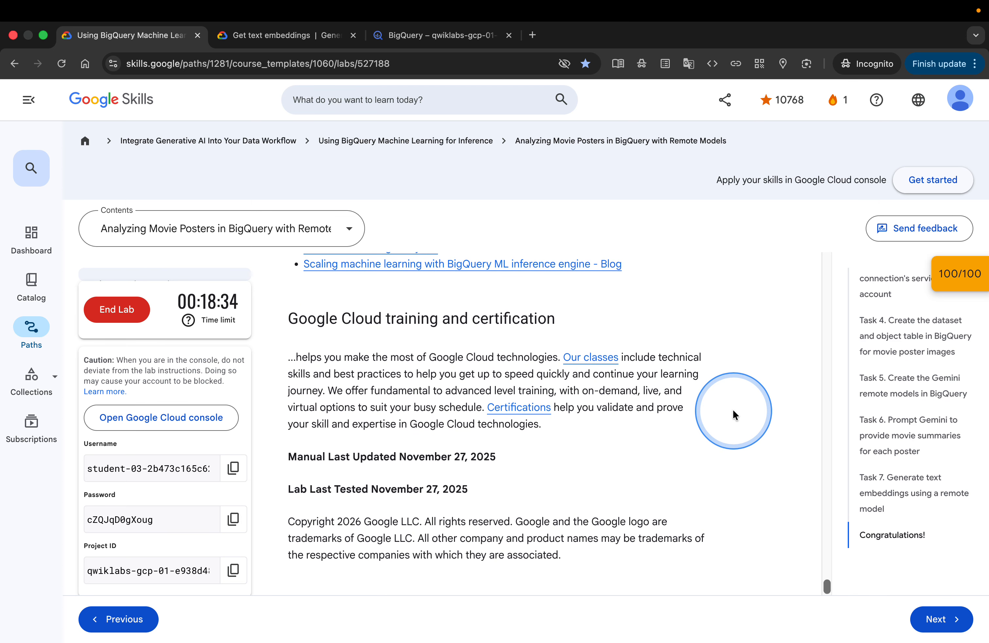
# End the lab and submit a star rating in the satisfaction dialog
pyautogui.click(111, 309)
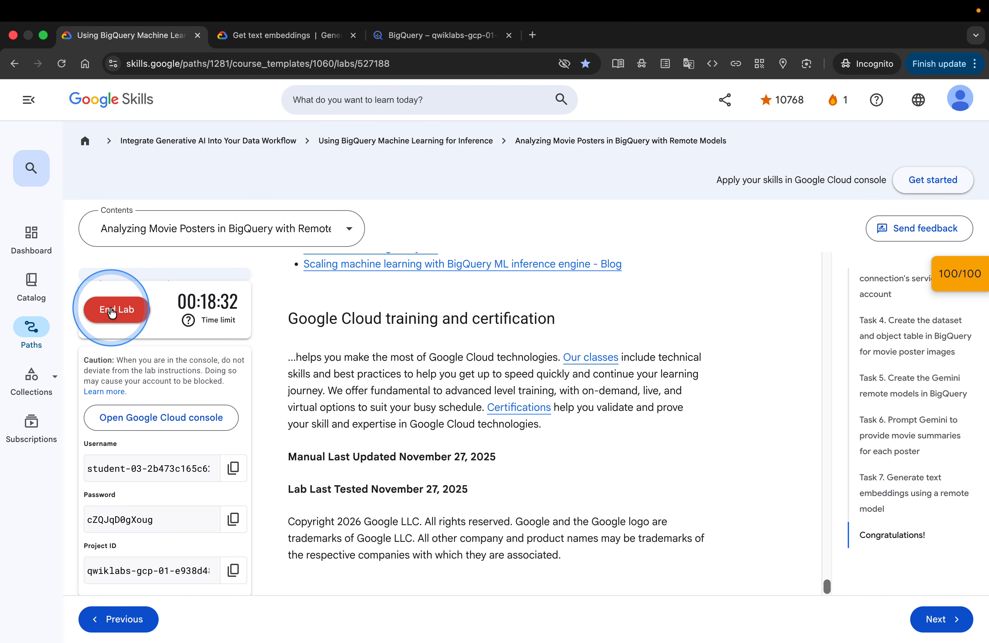
pyautogui.click(612, 448)
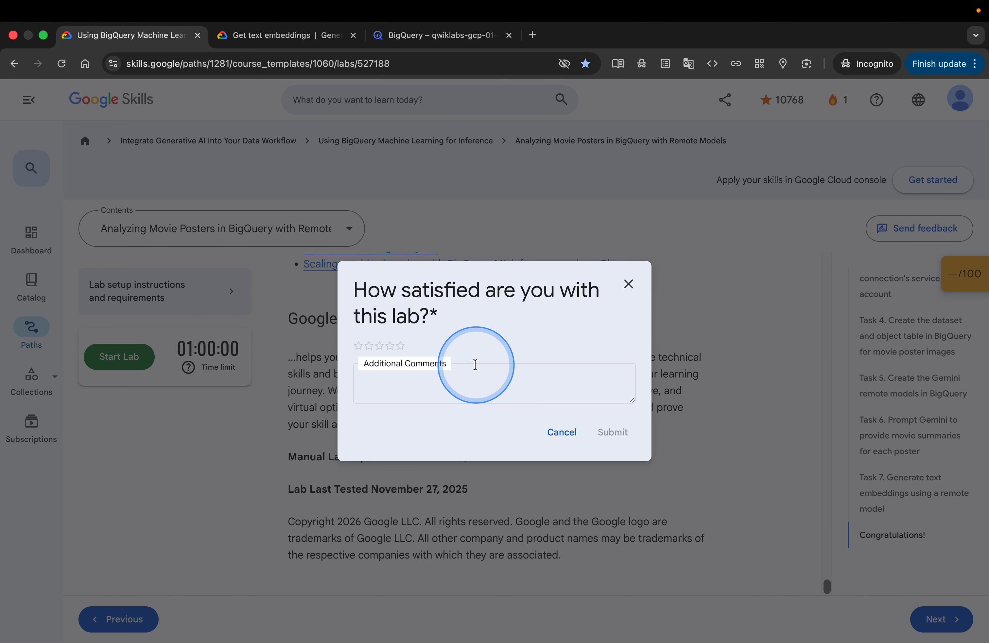
pyautogui.click(401, 345)
pyautogui.click(605, 432)
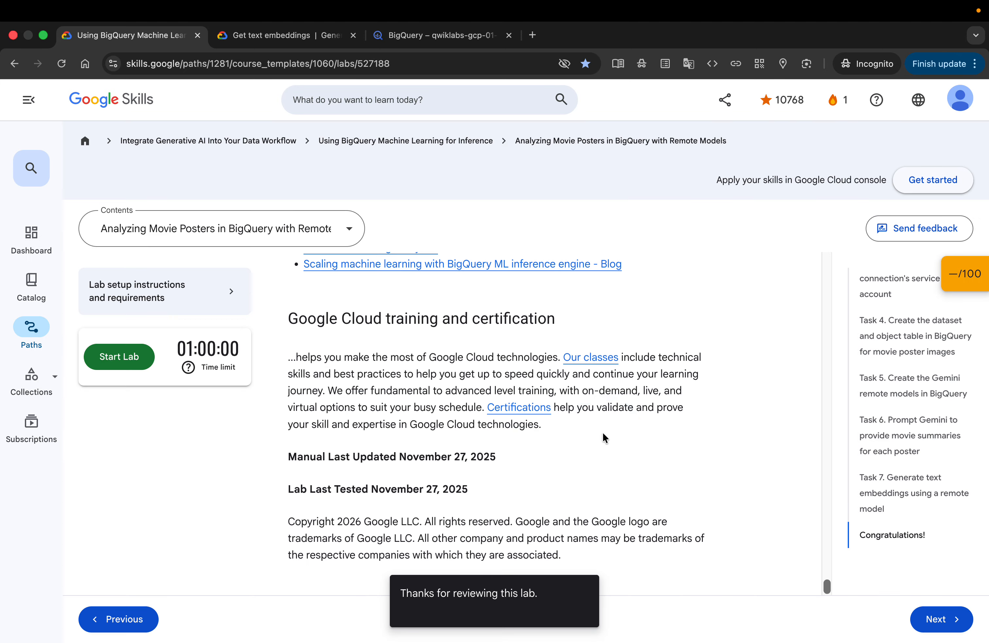
pyautogui.click(491, 38)
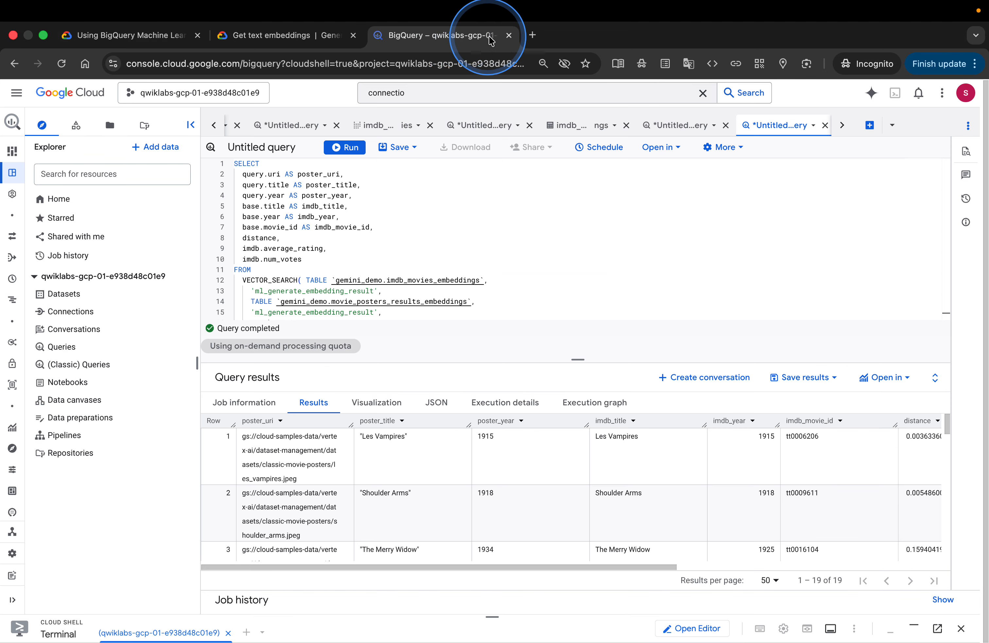
pyautogui.click(509, 35)
pyautogui.click(532, 264)
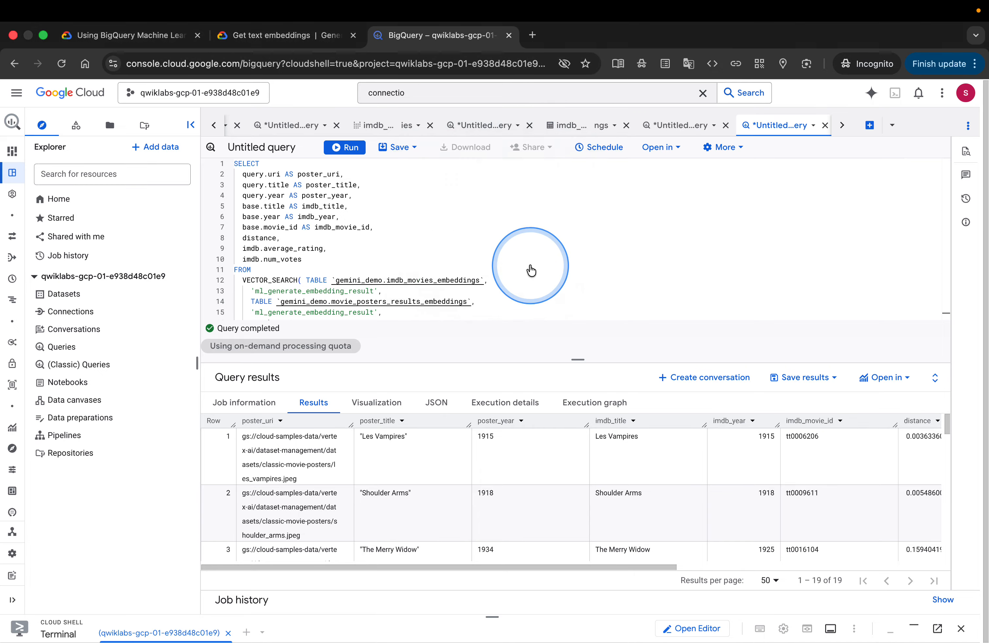